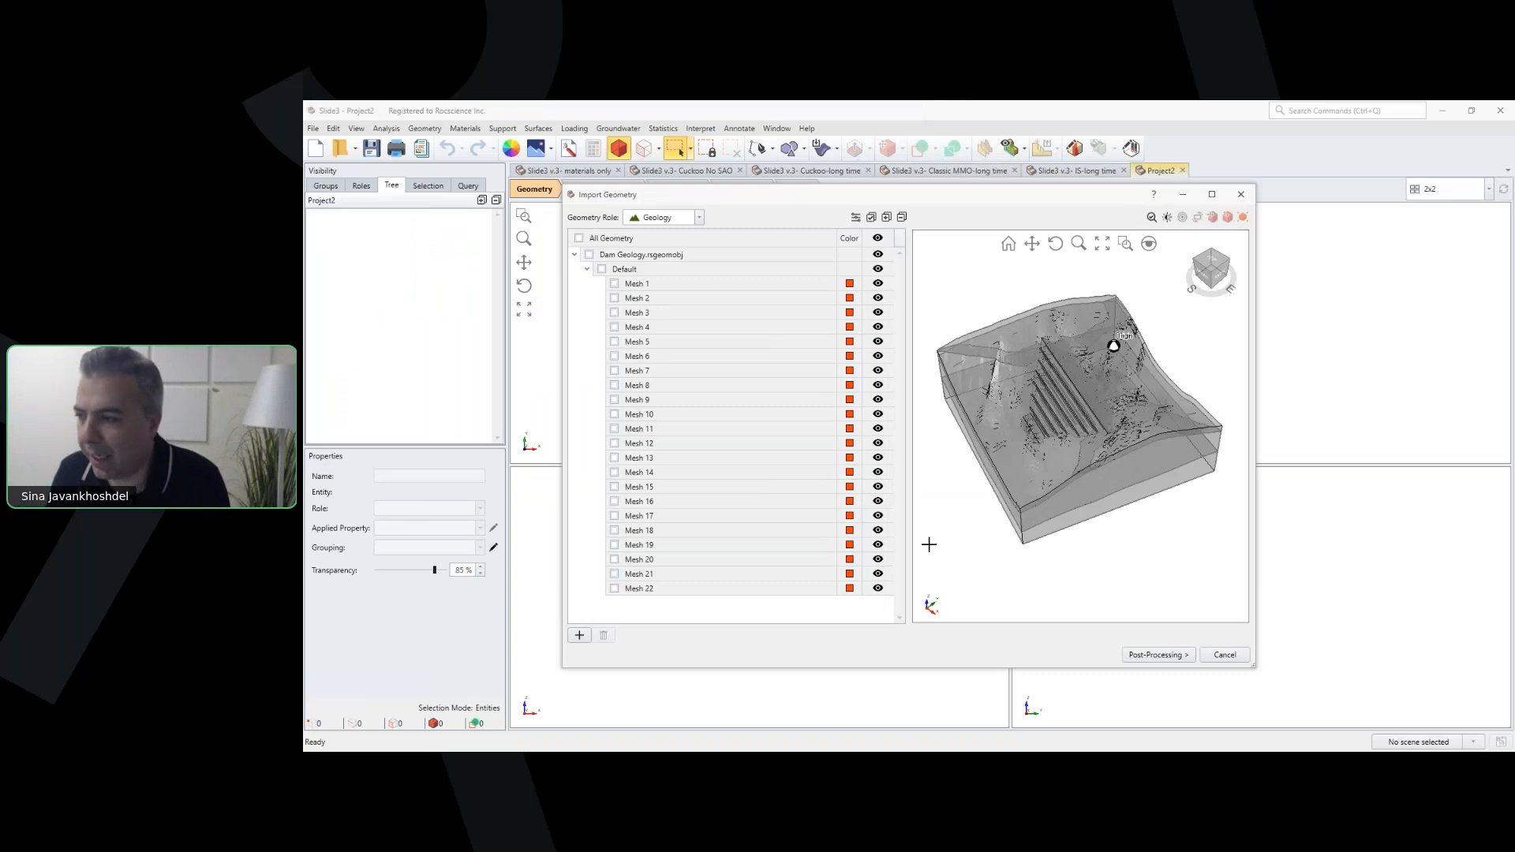
# Step: Import all meshes of Dam Geology.rsgeomobj with the Geology role, without simplifying or repairing them
pyautogui.click(579, 238)
pyautogui.click(1151, 654)
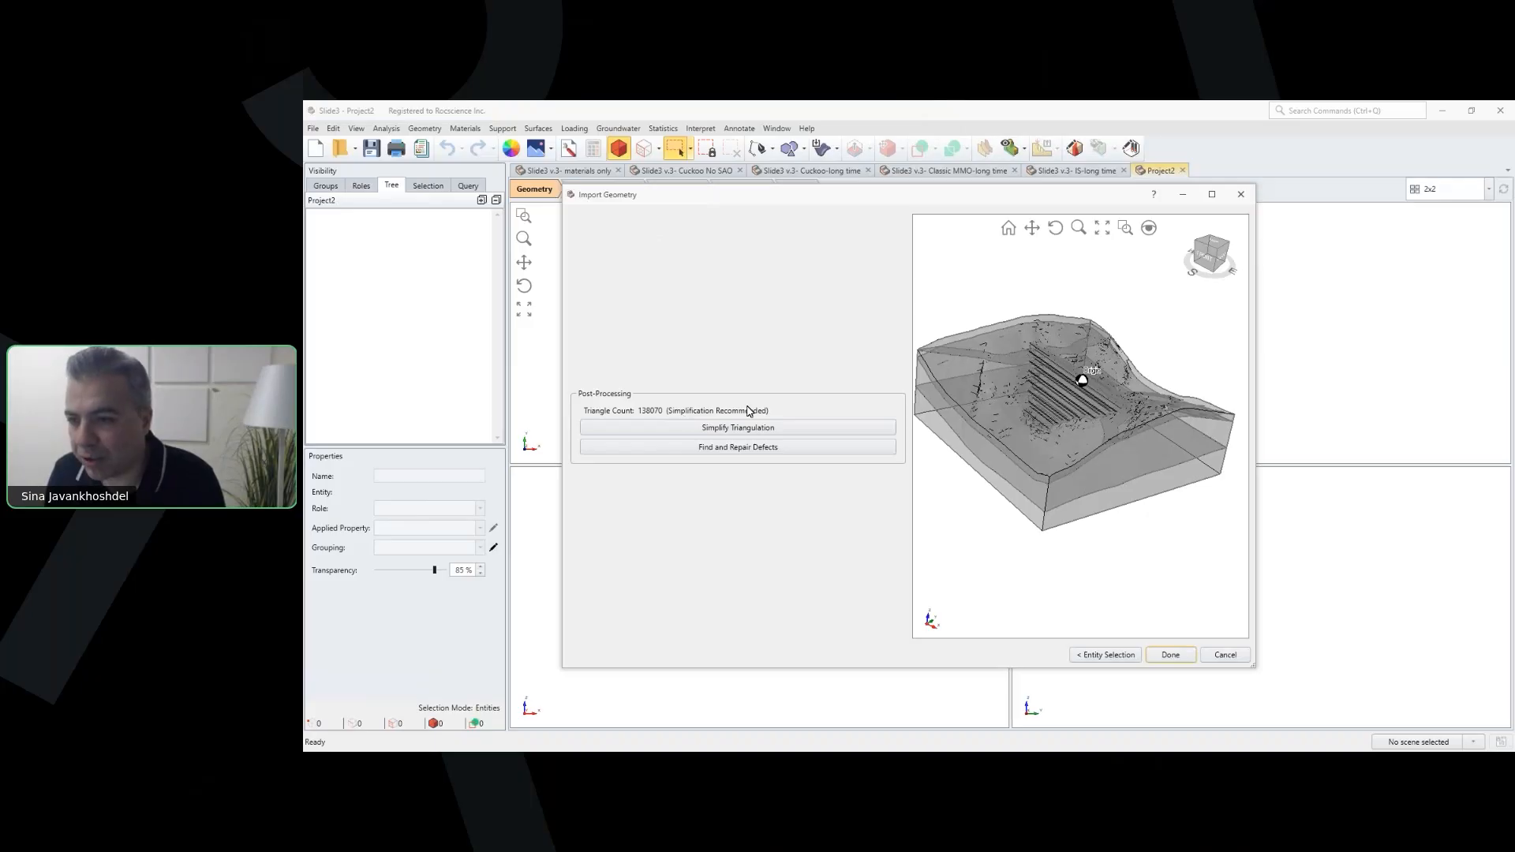
pyautogui.click(1169, 654)
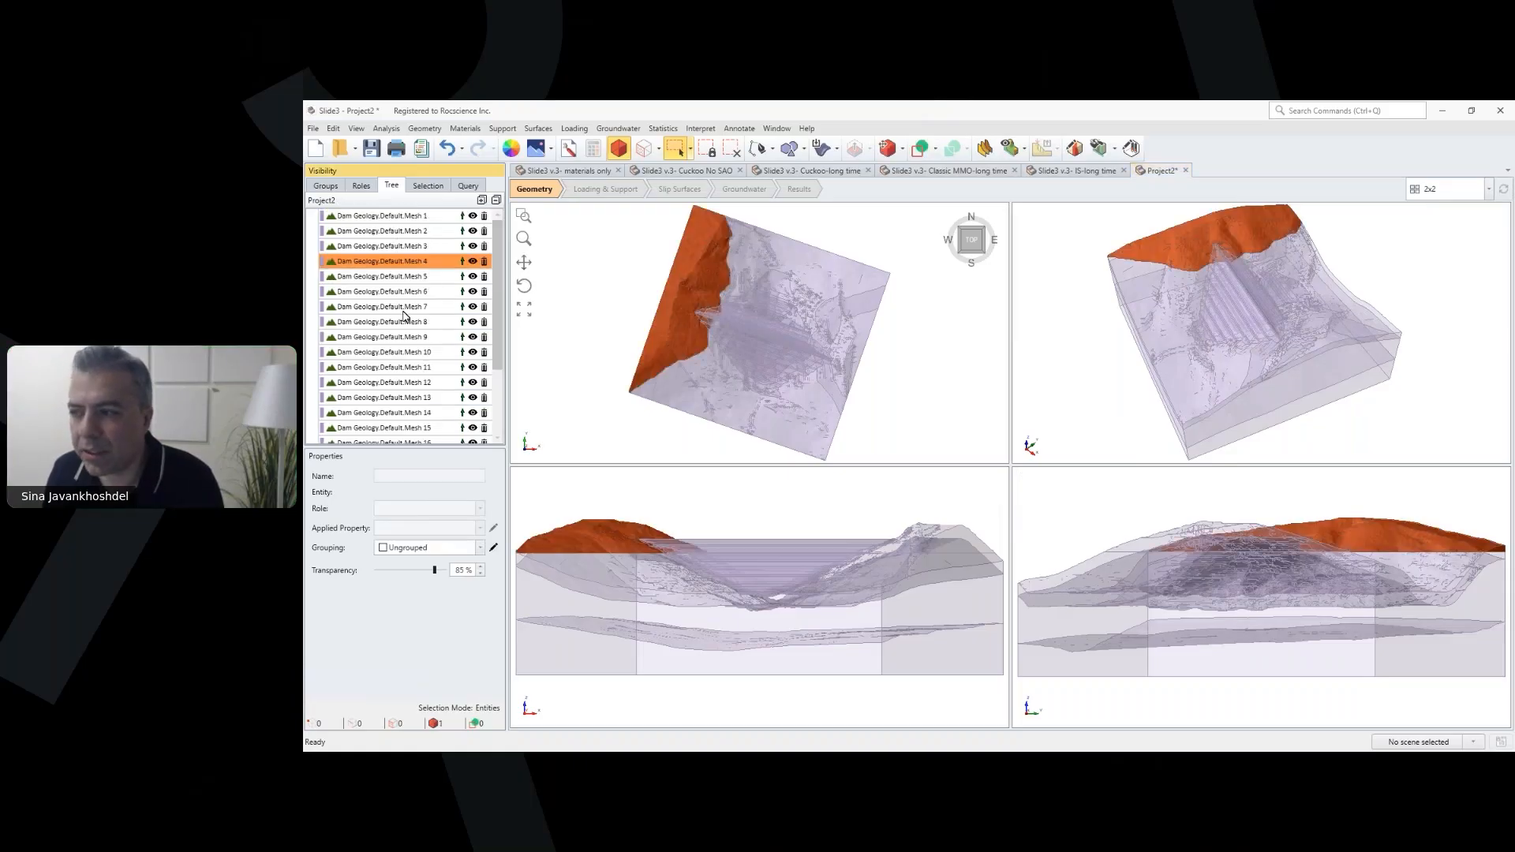
# Step: Examine Dam Geology Mesh 1 through Mesh 22 for defects with the Repair geometry tool, without repairing anything
pyautogui.click(392, 218)
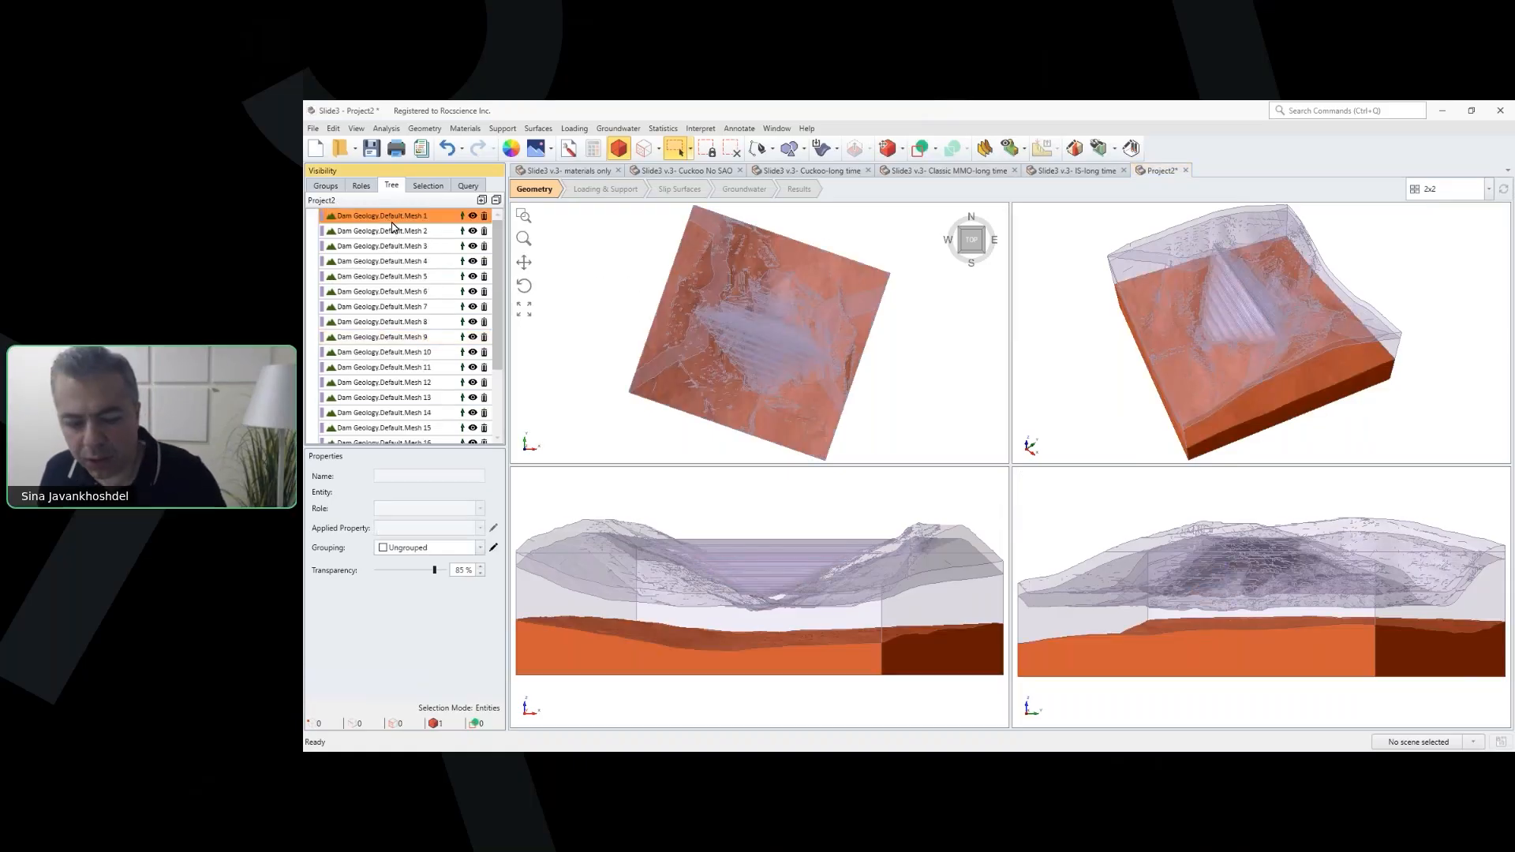
pyautogui.scroll(-2, 425, 426)
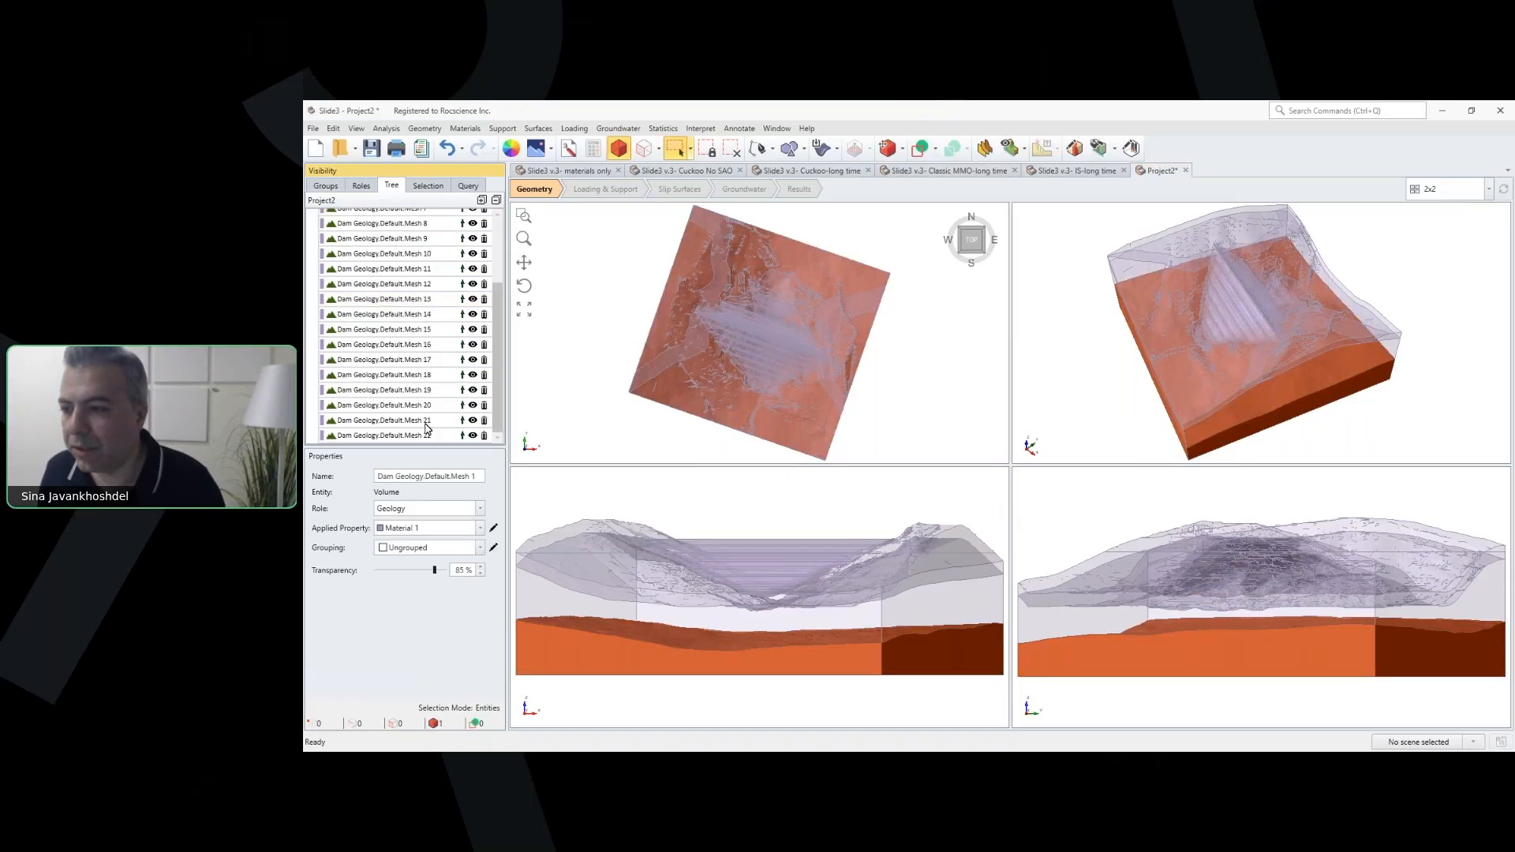
pyautogui.keyDown('shift'); pyautogui.click(426, 435); pyautogui.keyUp('shift')
pyautogui.click(424, 128)
pyautogui.moveTo(476, 249)
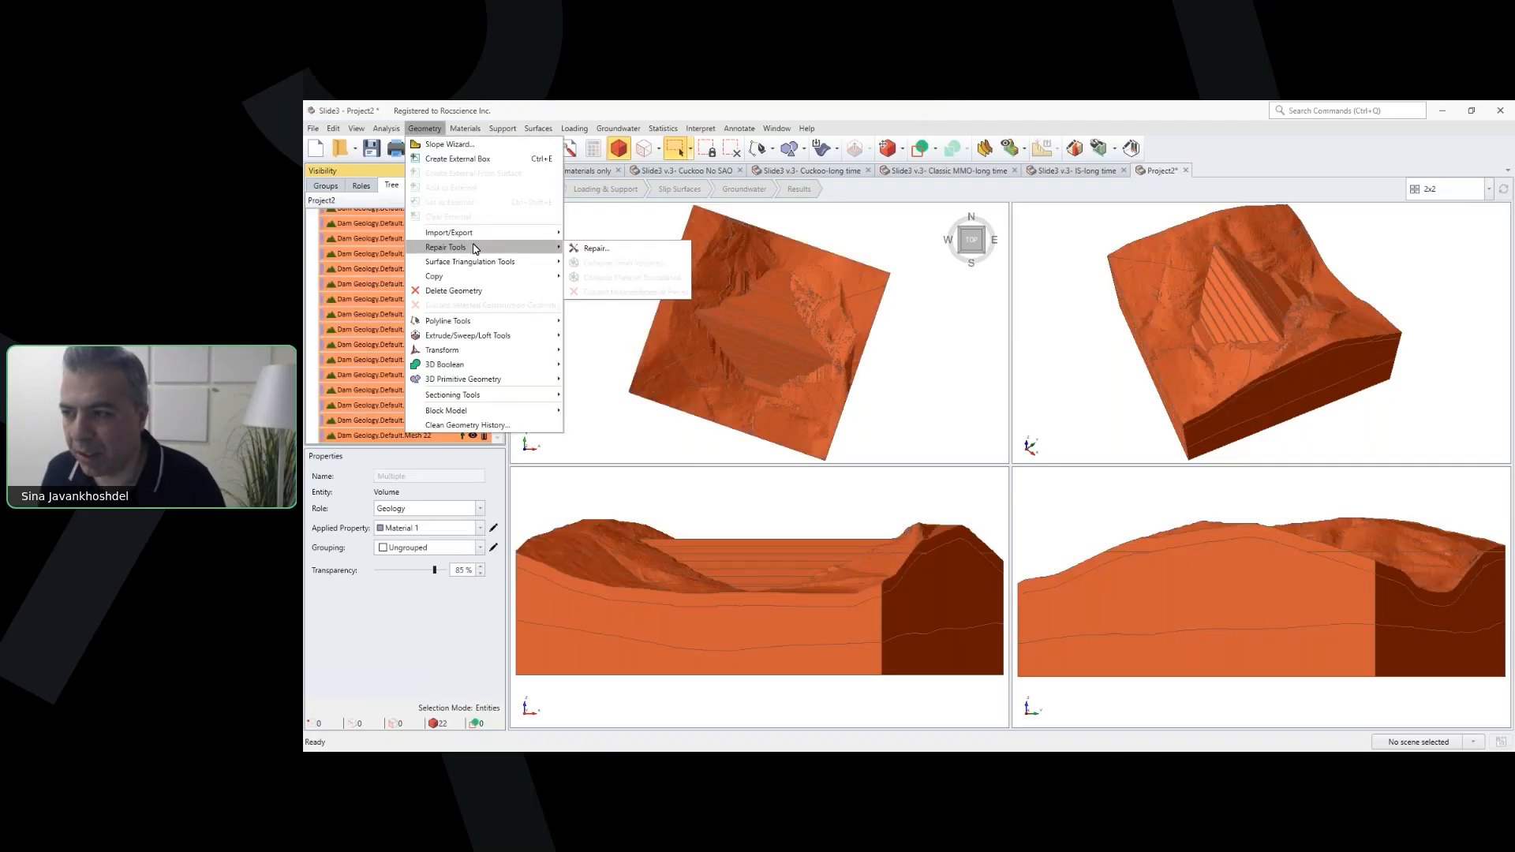
pyautogui.click(593, 248)
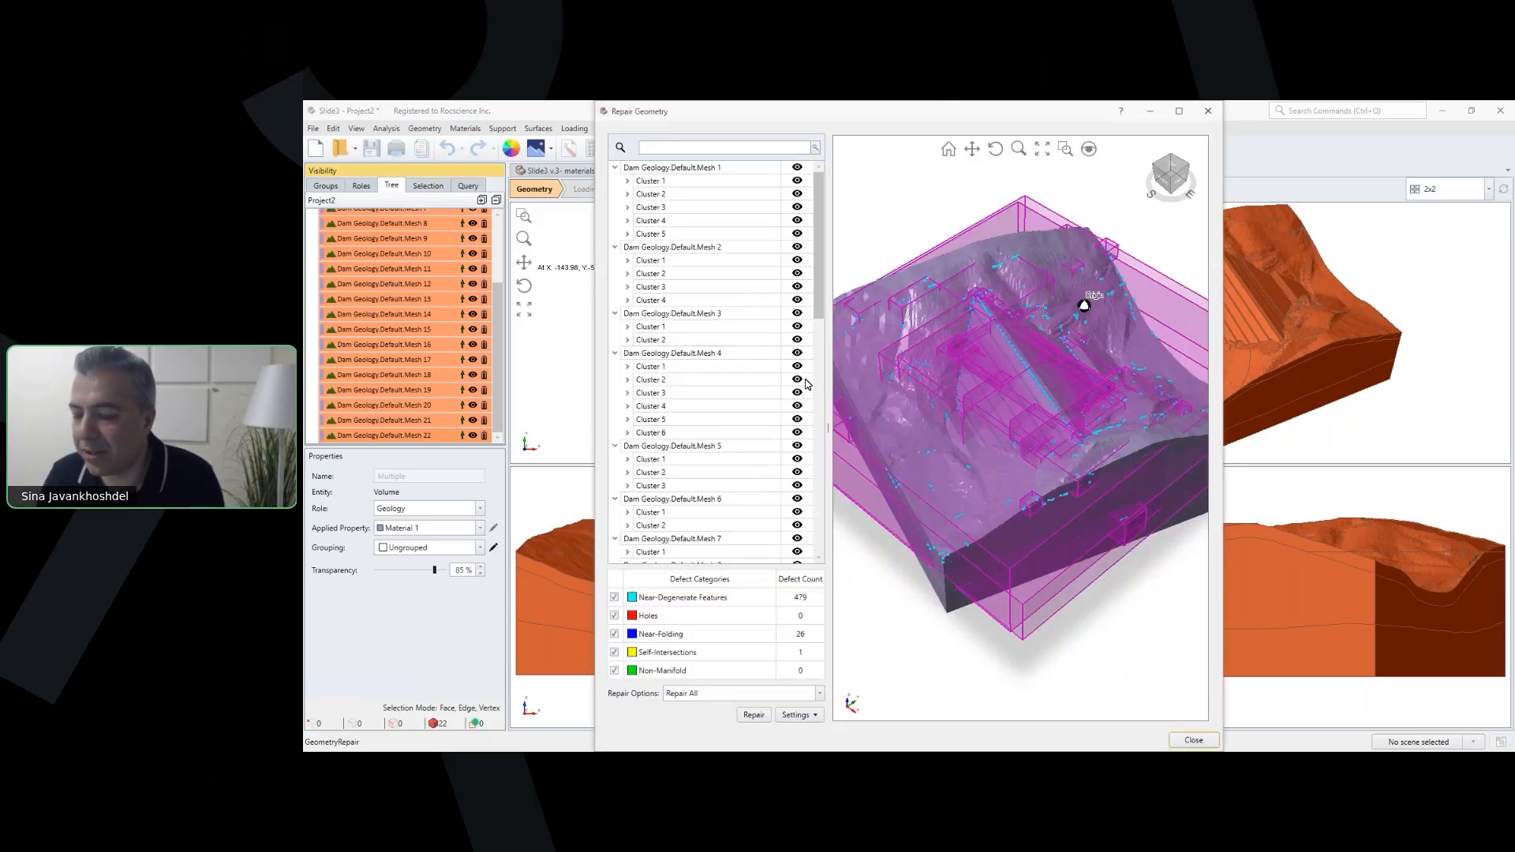
pyautogui.scroll(-1, 686, 429)
pyautogui.scroll(-9, 685, 428)
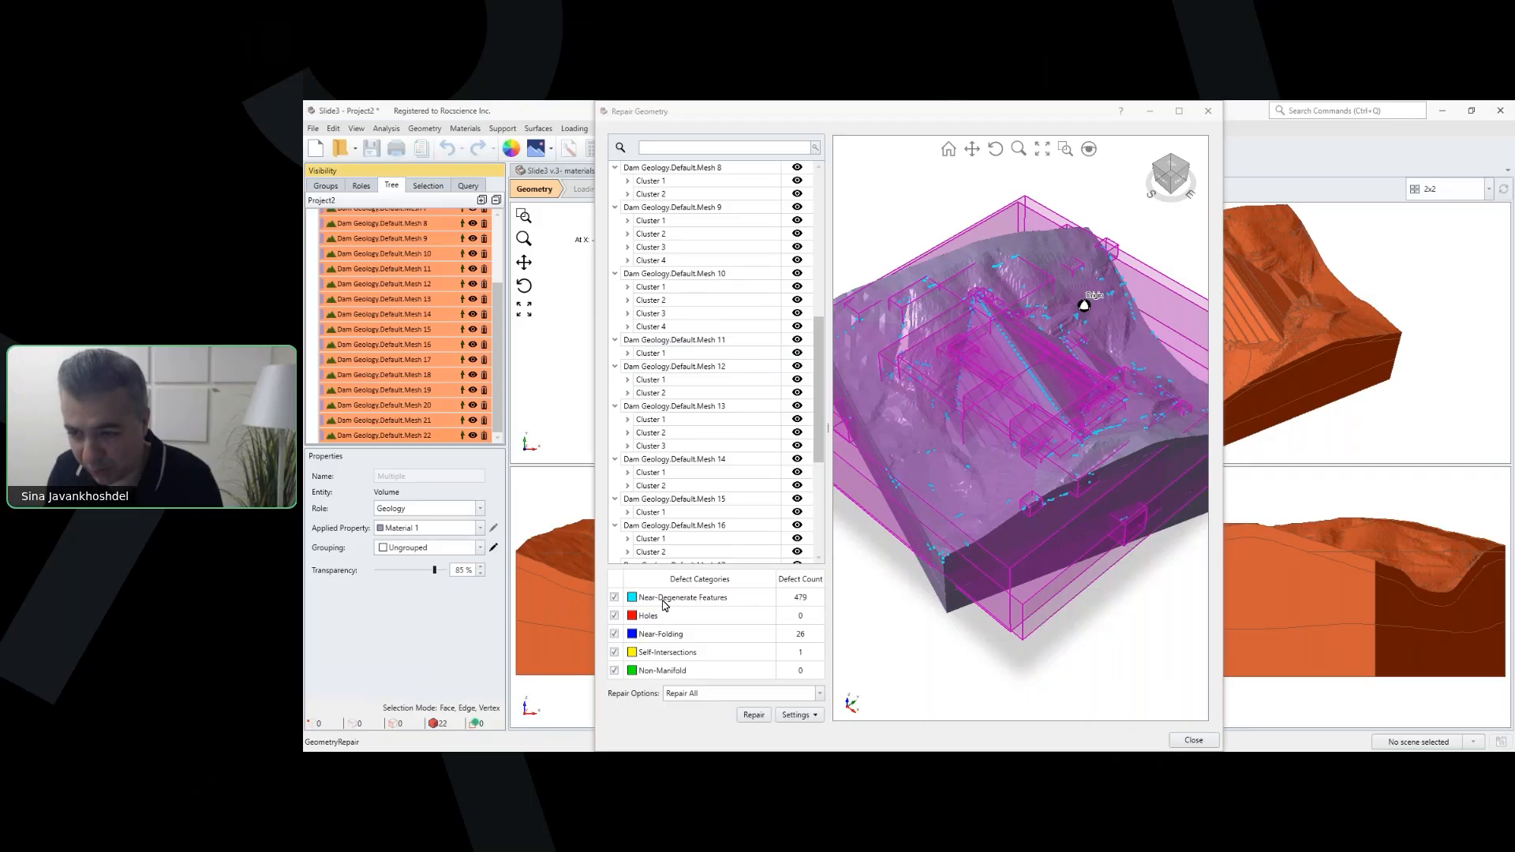
pyautogui.click(1190, 740)
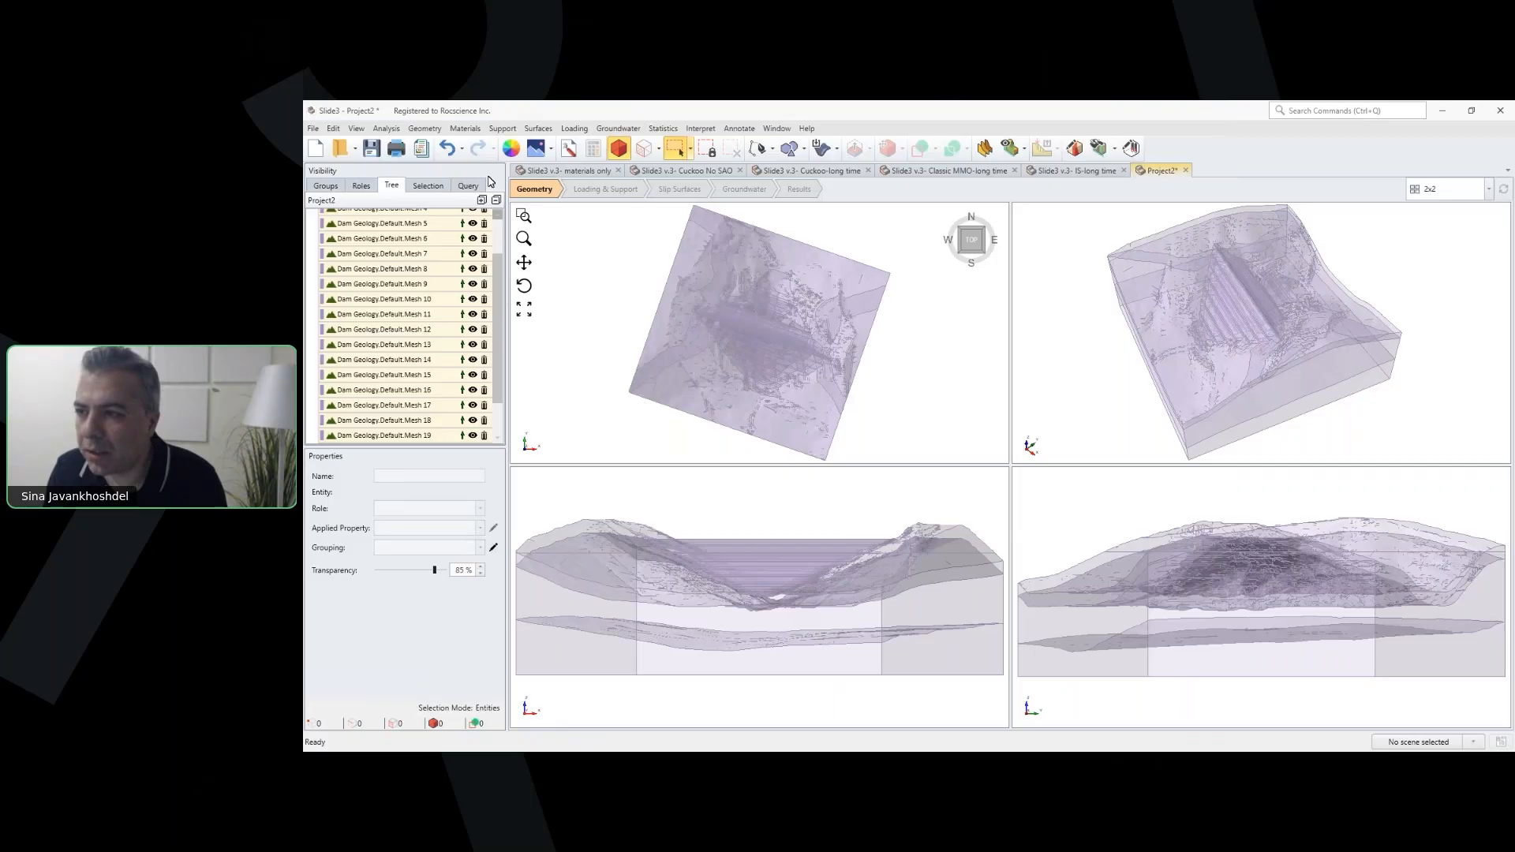
# Step: Create an external box around the dam geology using the default two corners
pyautogui.click(430, 130)
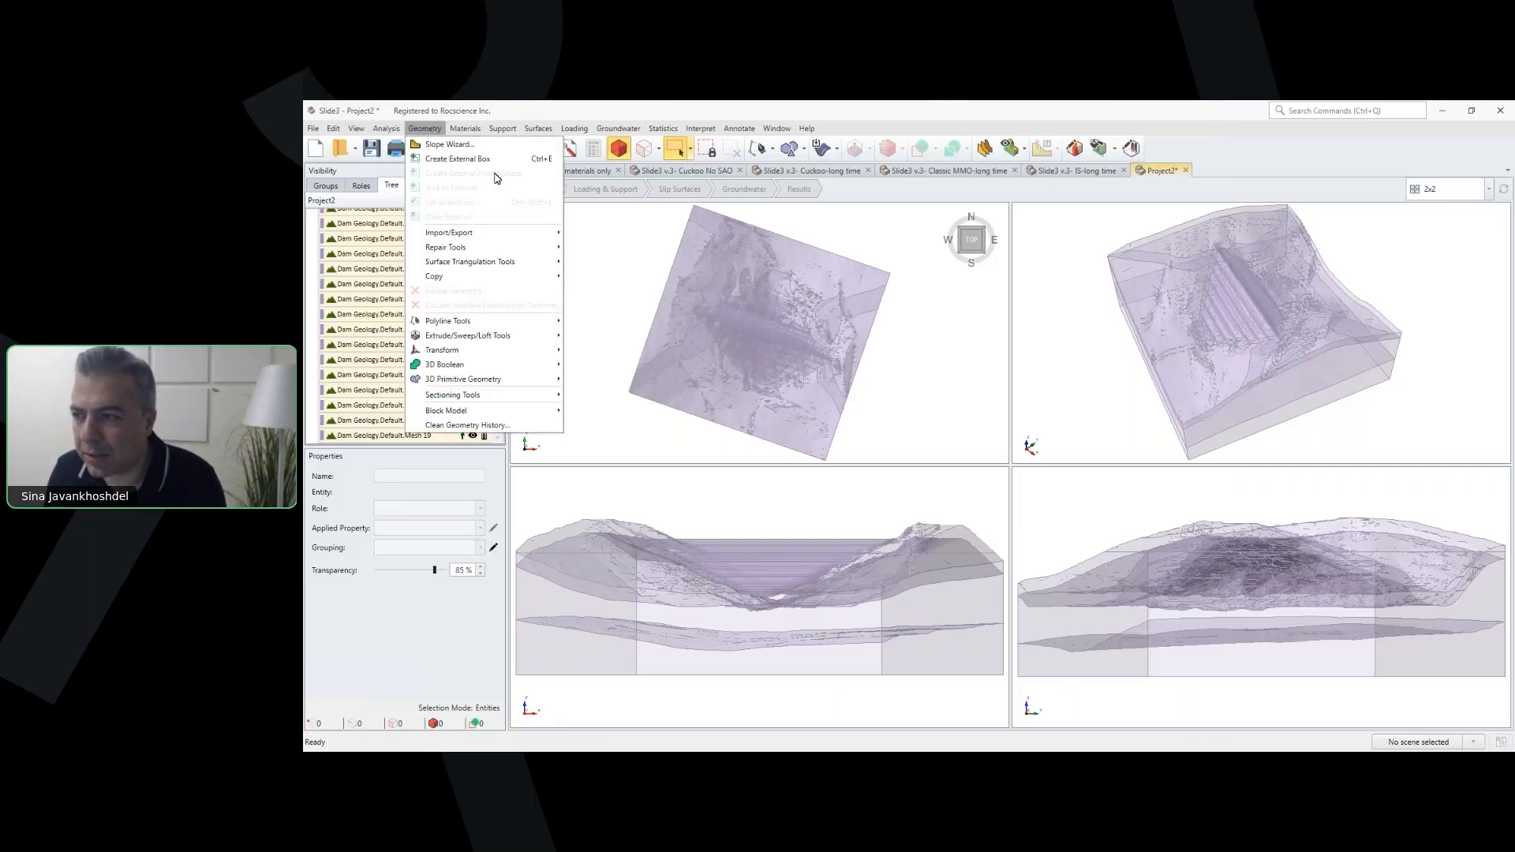
pyautogui.click(708, 274)
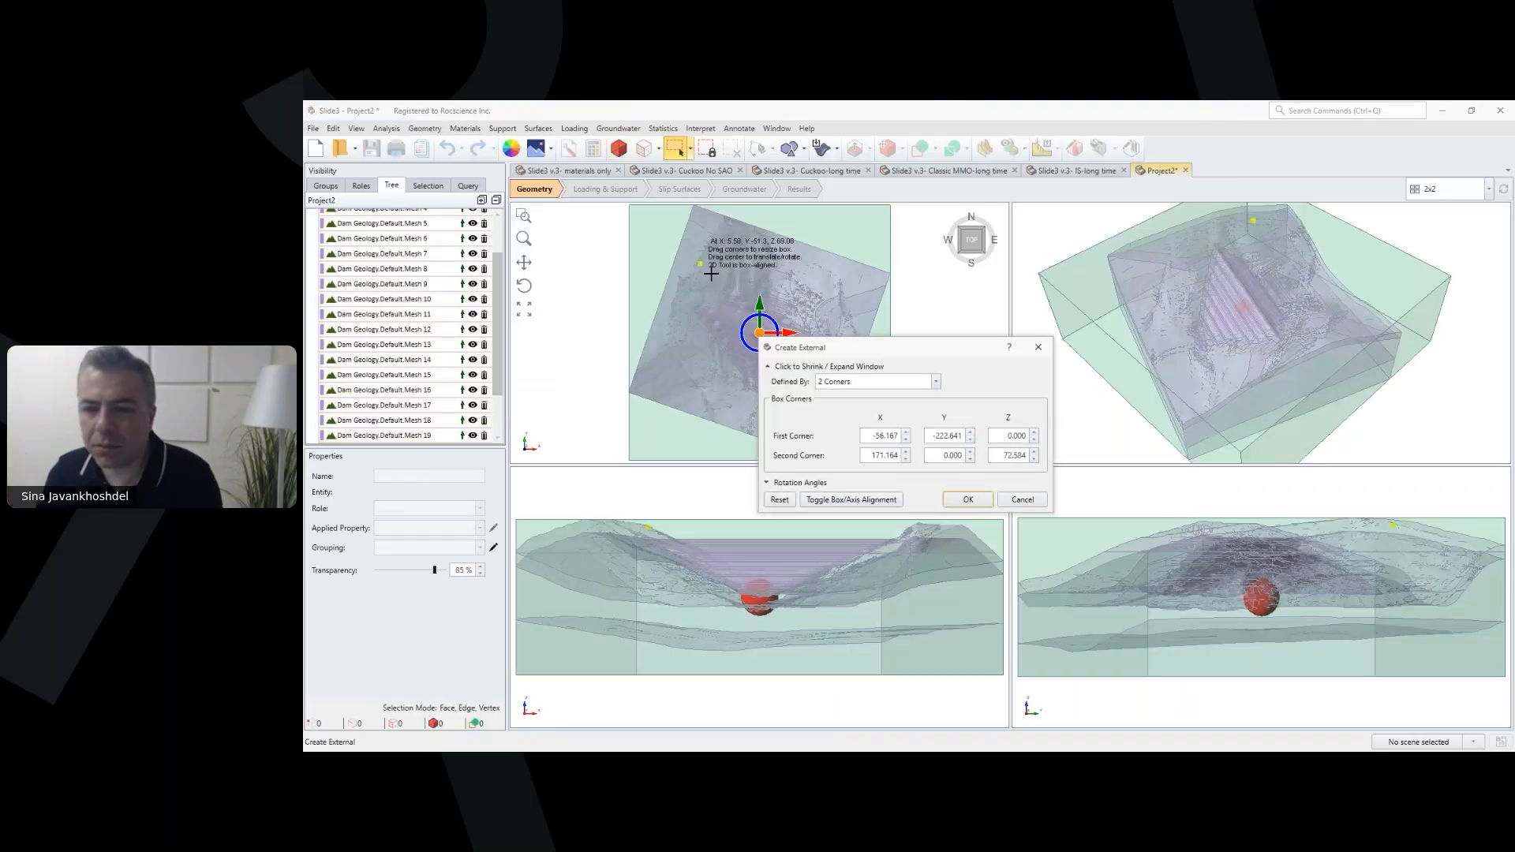
pyautogui.click(968, 500)
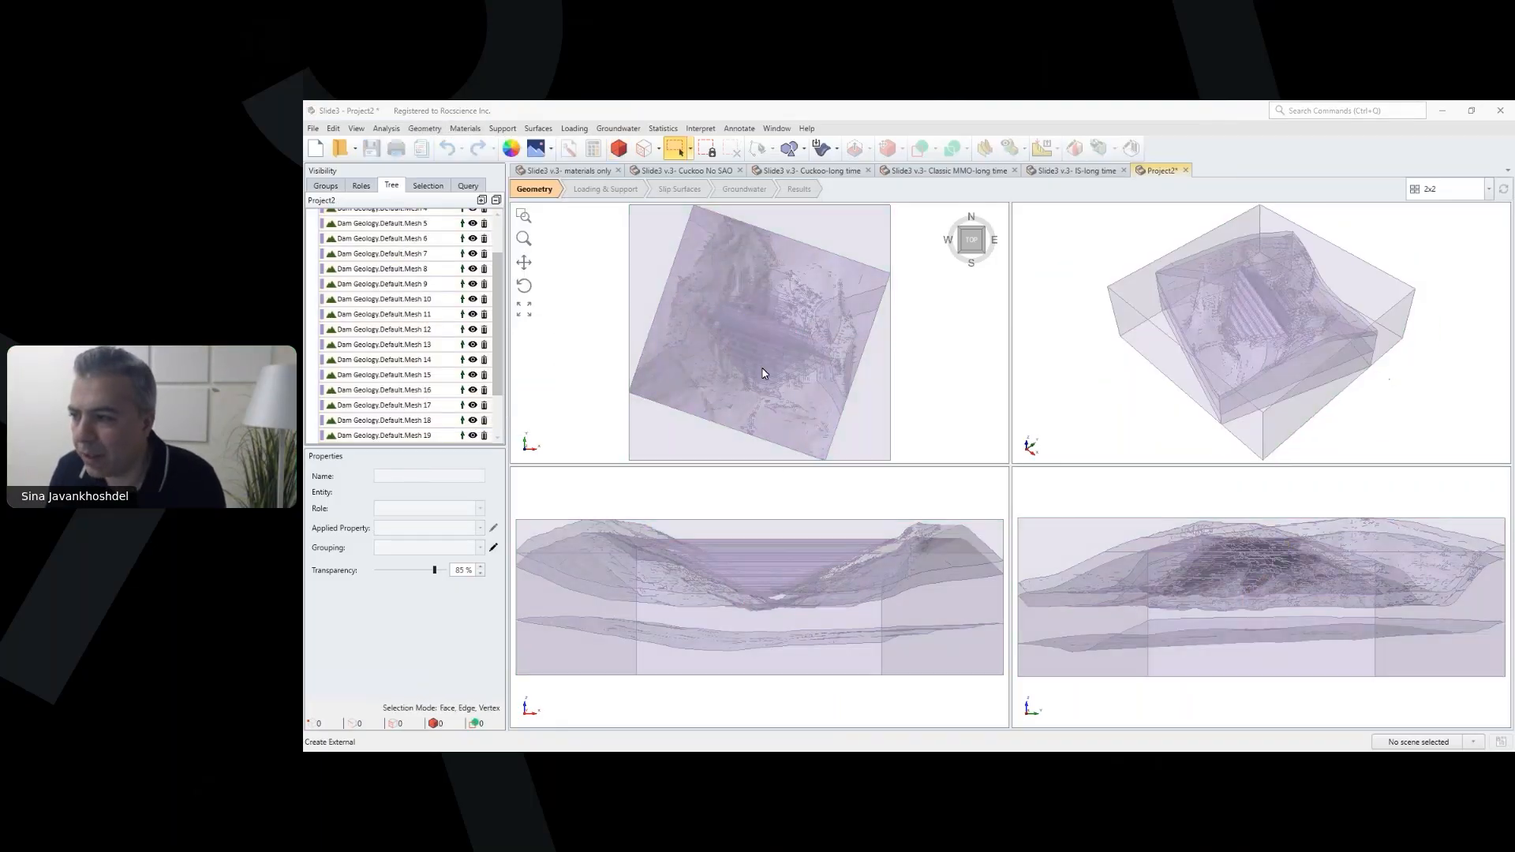
# Step: Divide all geometry with the external volume, using Default quality, Medium feature preservation and Low merge tolerance
pyautogui.scroll(-2, 499, 367)
pyautogui.click(430, 434)
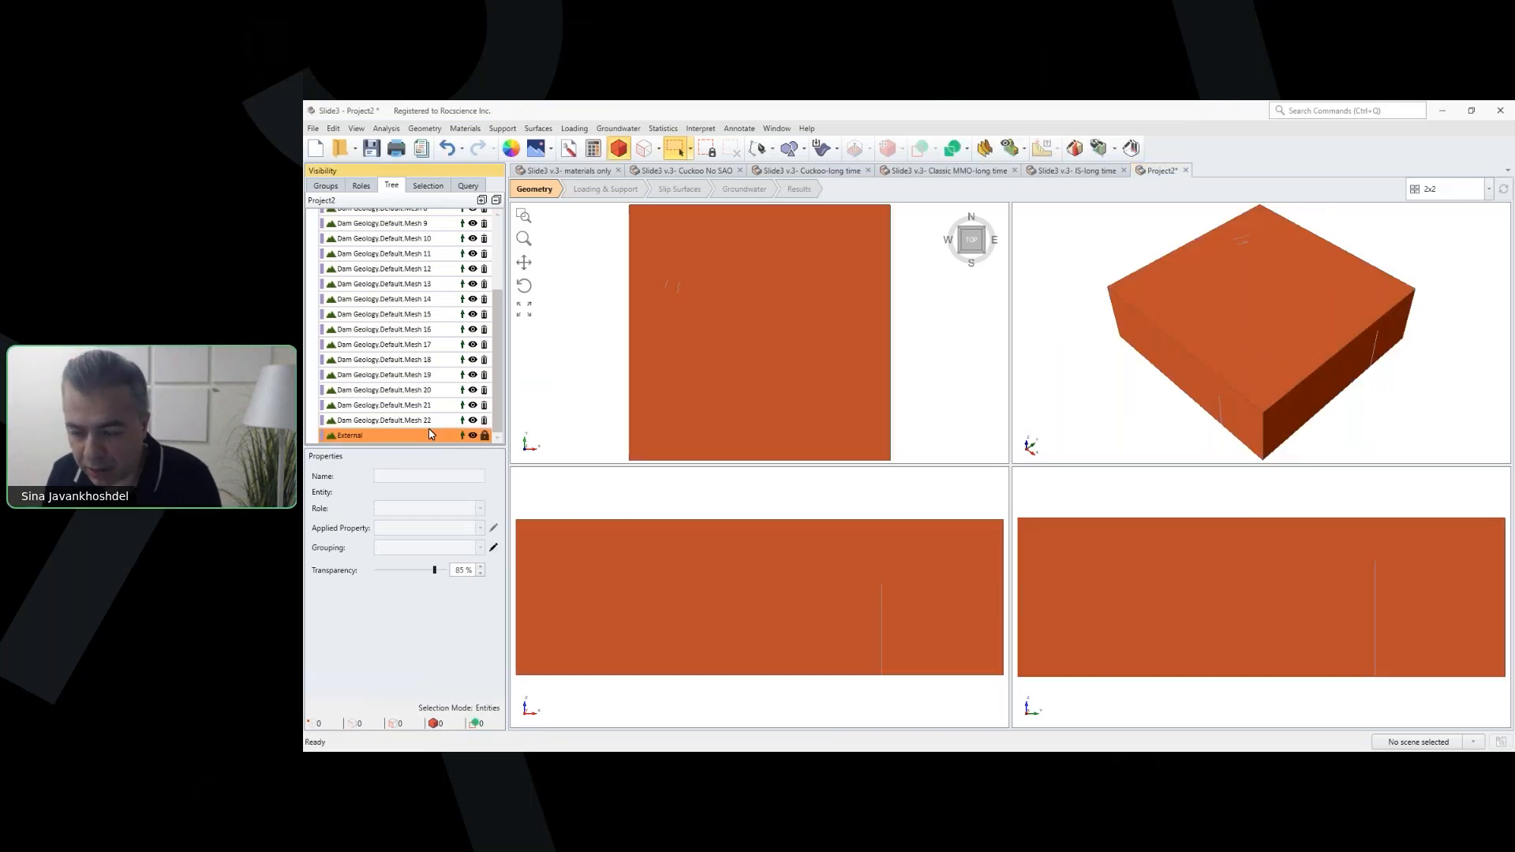
pyautogui.scroll(3, 432, 348)
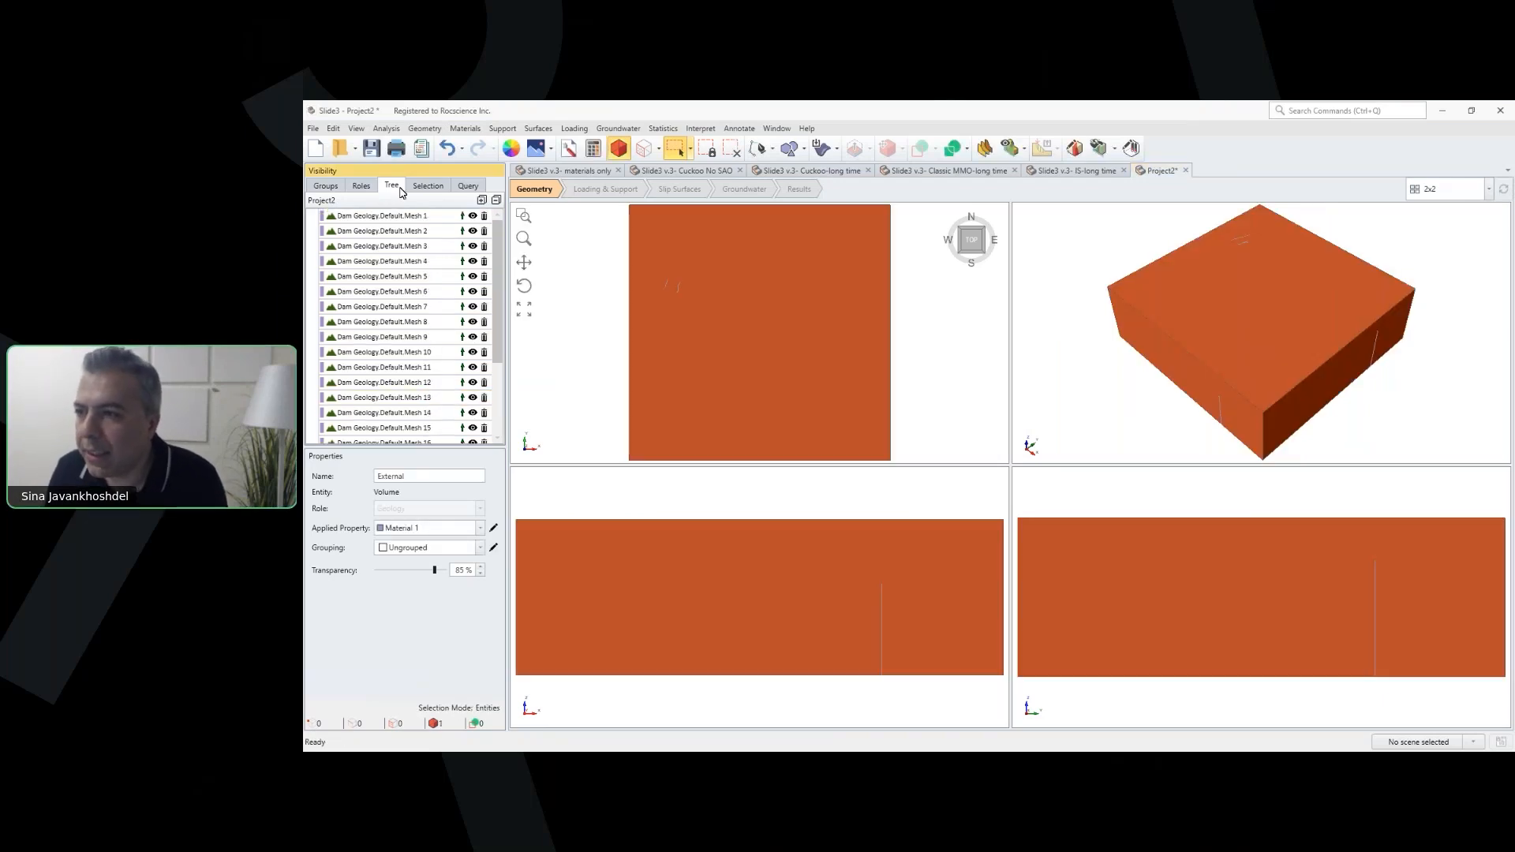
pyautogui.click(424, 129)
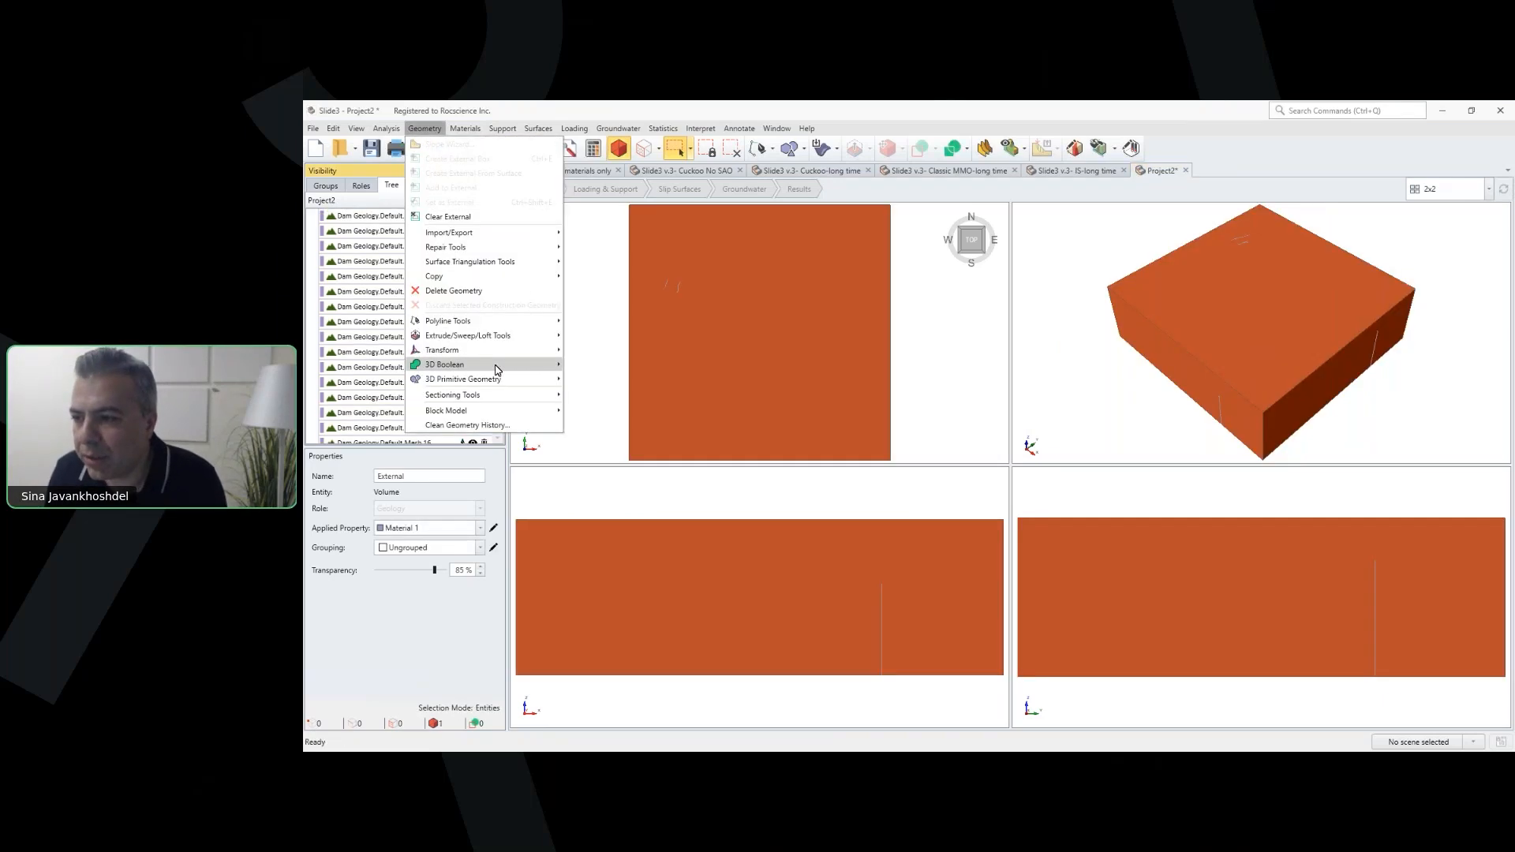
pyautogui.moveTo(500, 364)
pyautogui.click(612, 423)
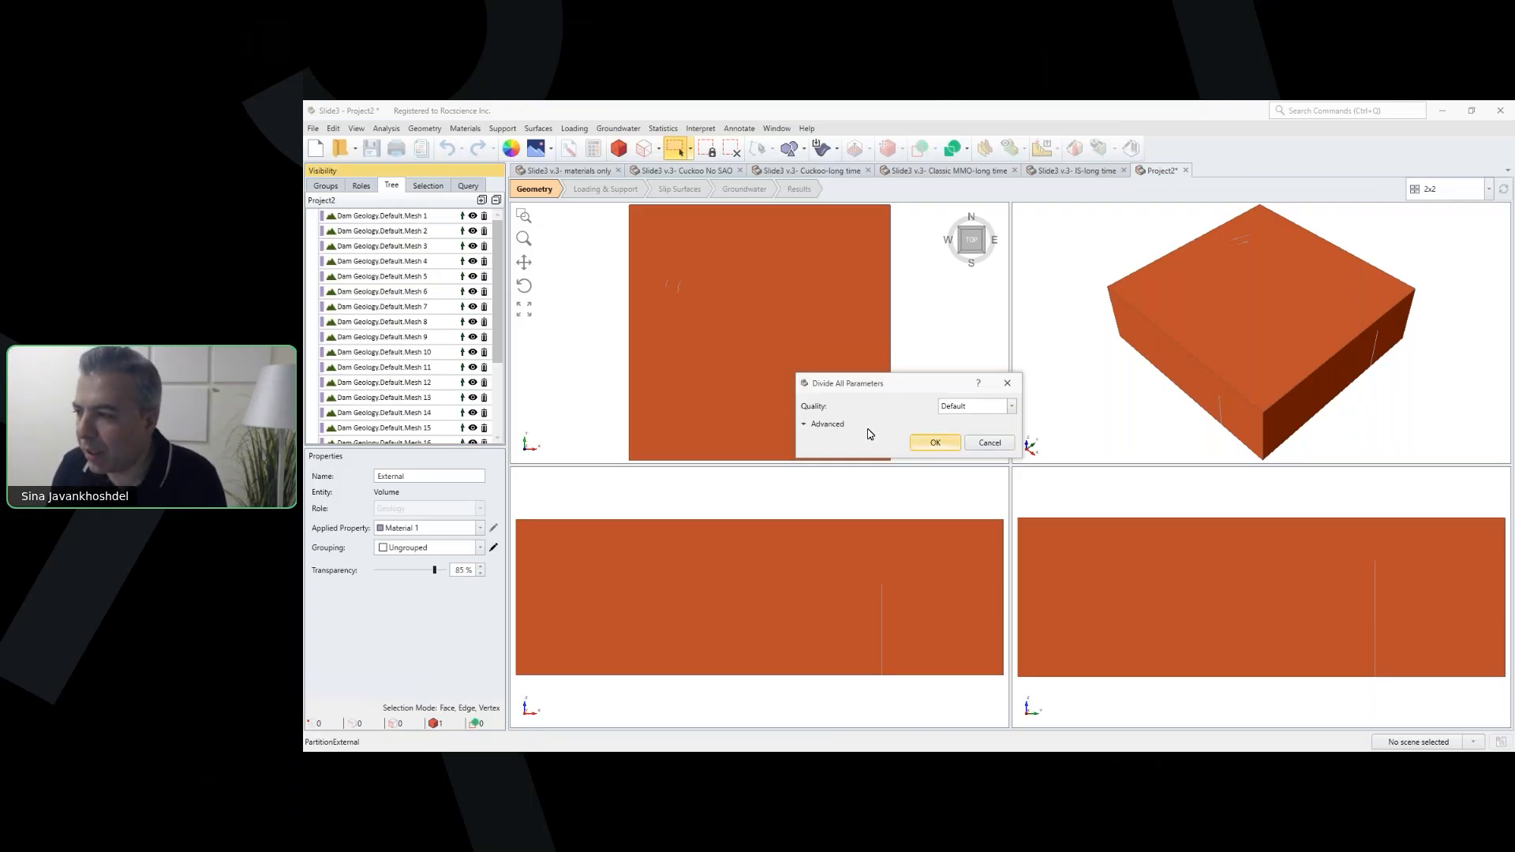
pyautogui.click(815, 425)
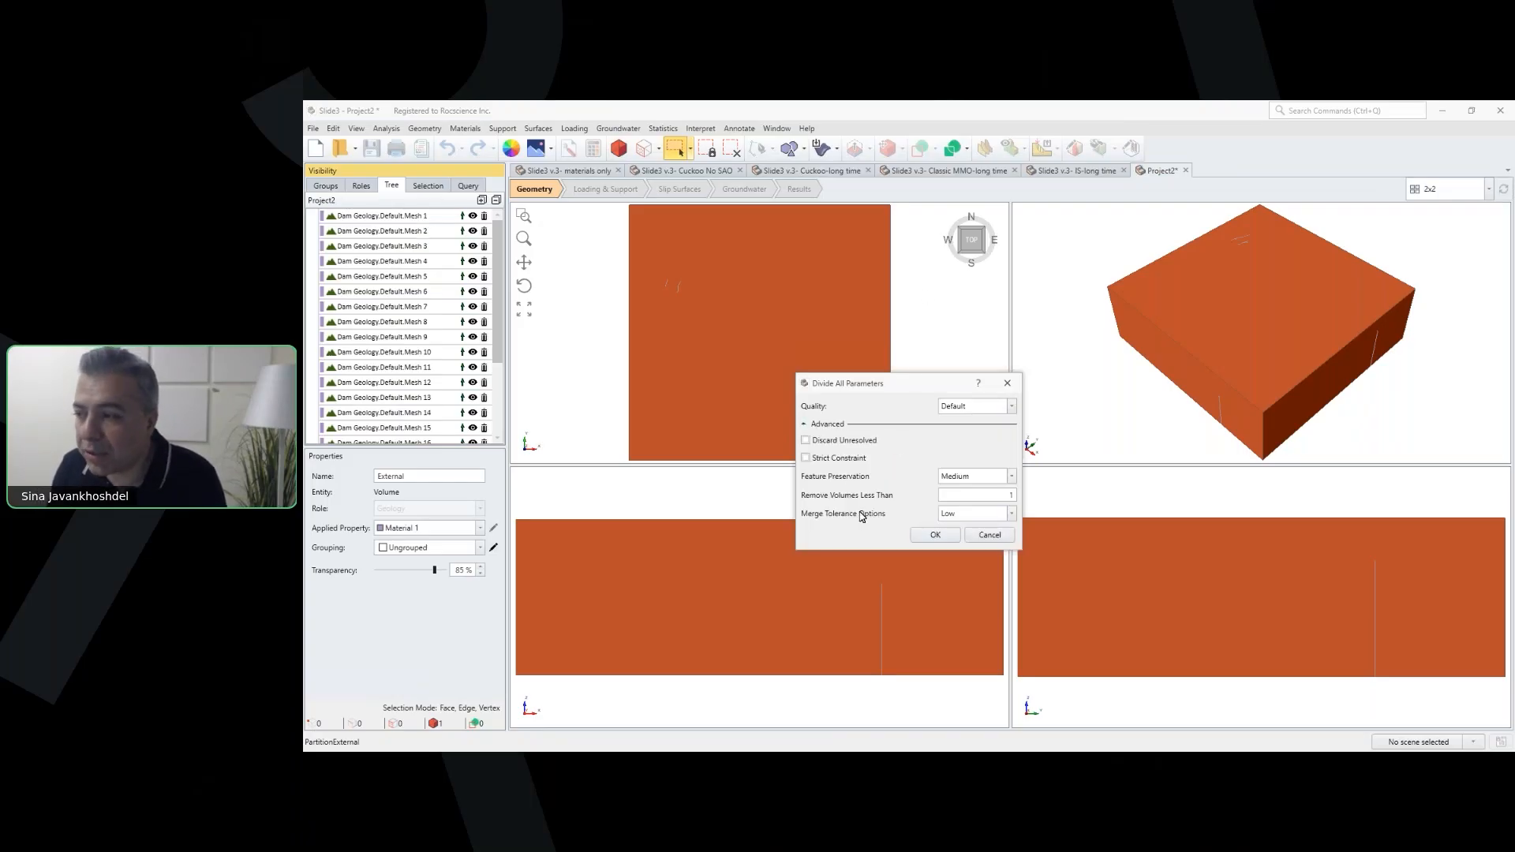
pyautogui.click(935, 536)
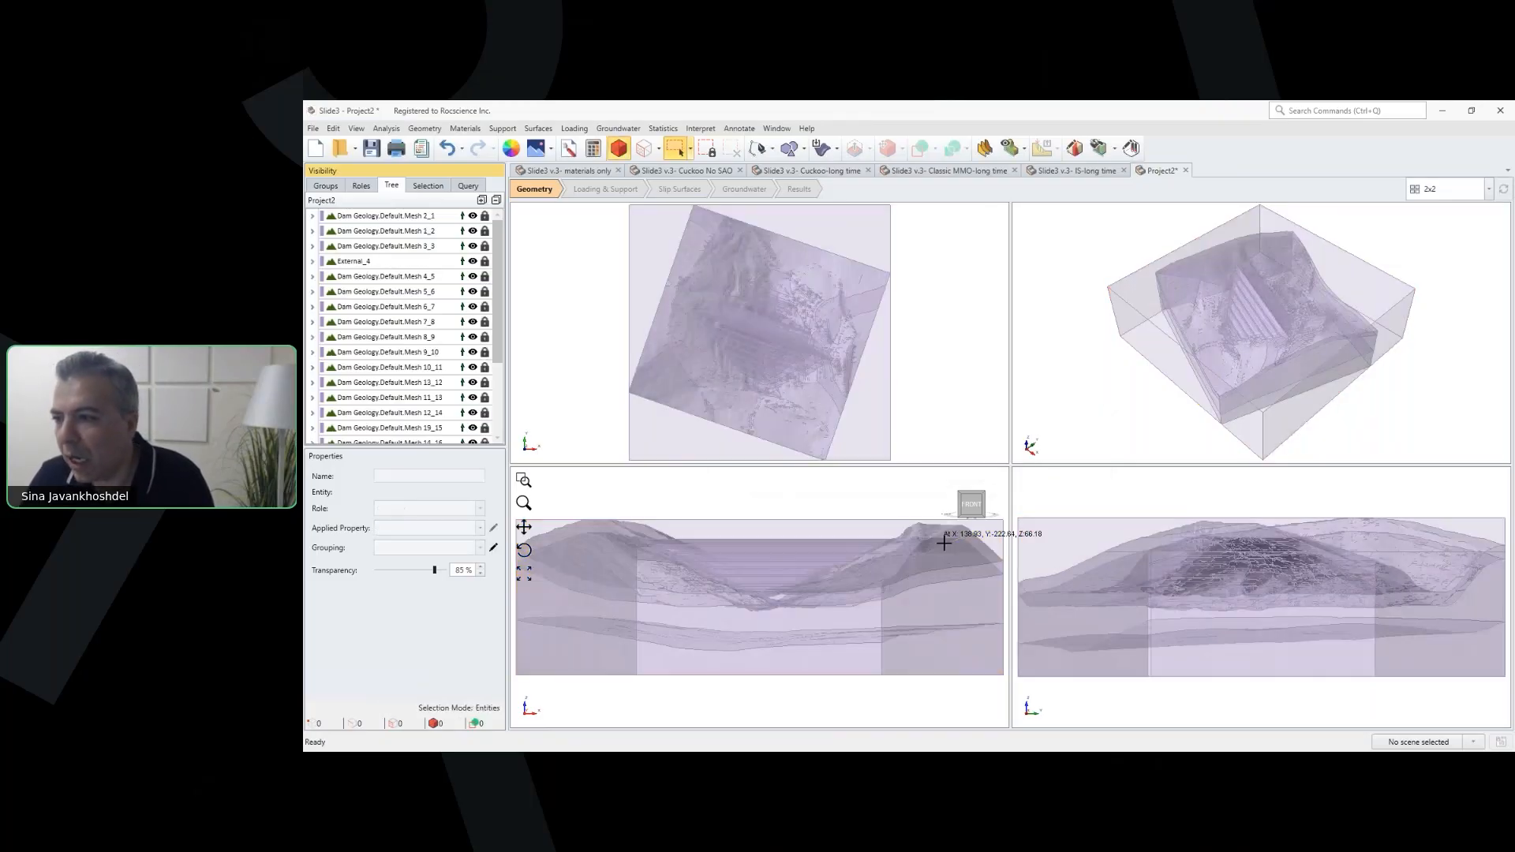
# Step: Set the role of the outer box volume External_4 to Construction and remove it from the model
pyautogui.click(741, 282)
pyautogui.scroll(-4, 444, 334)
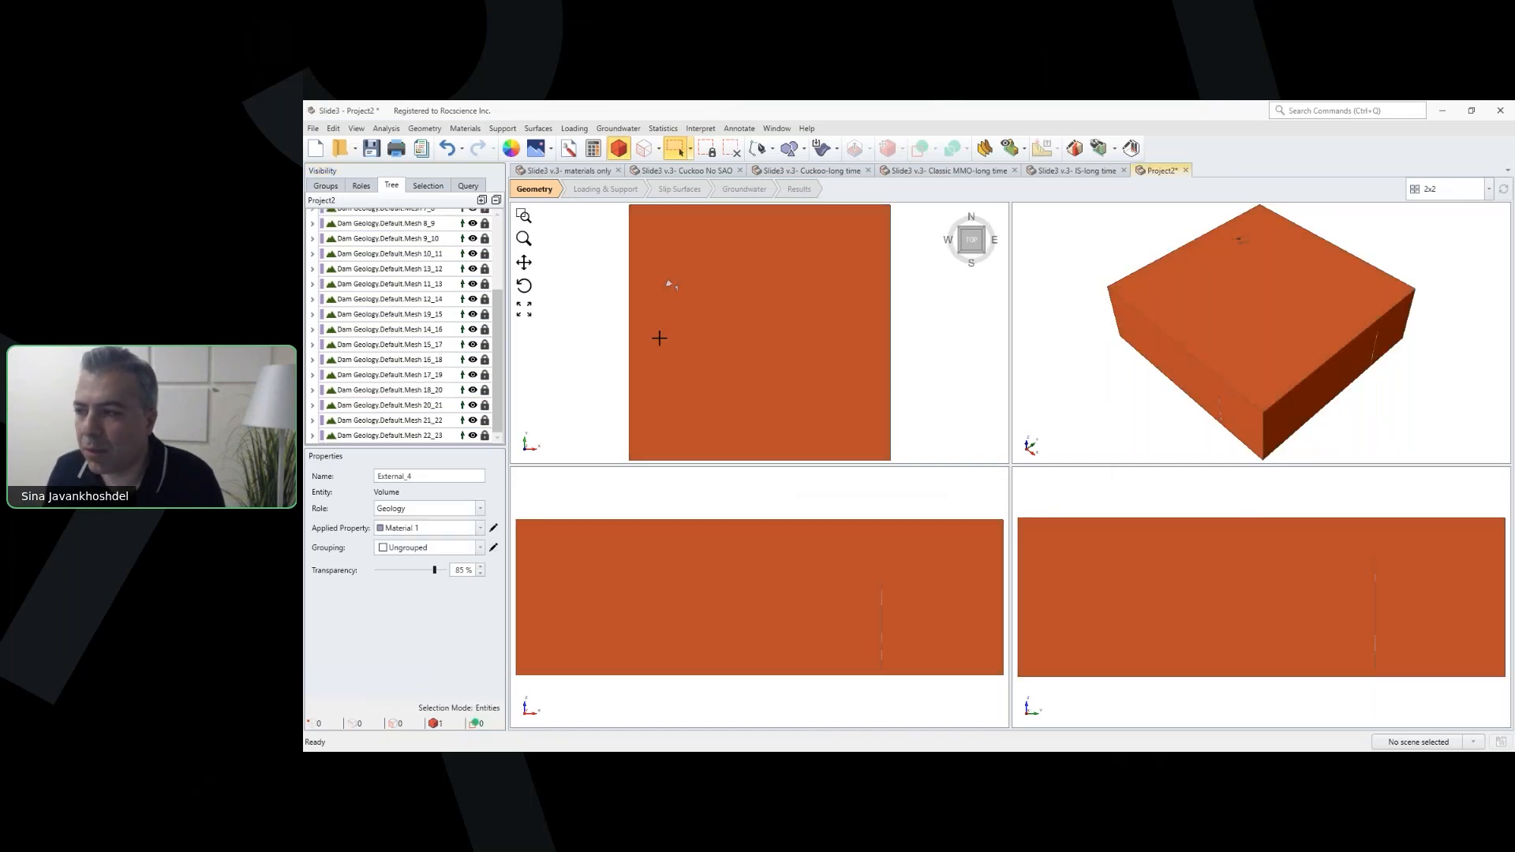
pyautogui.scroll(3, 460, 308)
pyautogui.click(457, 511)
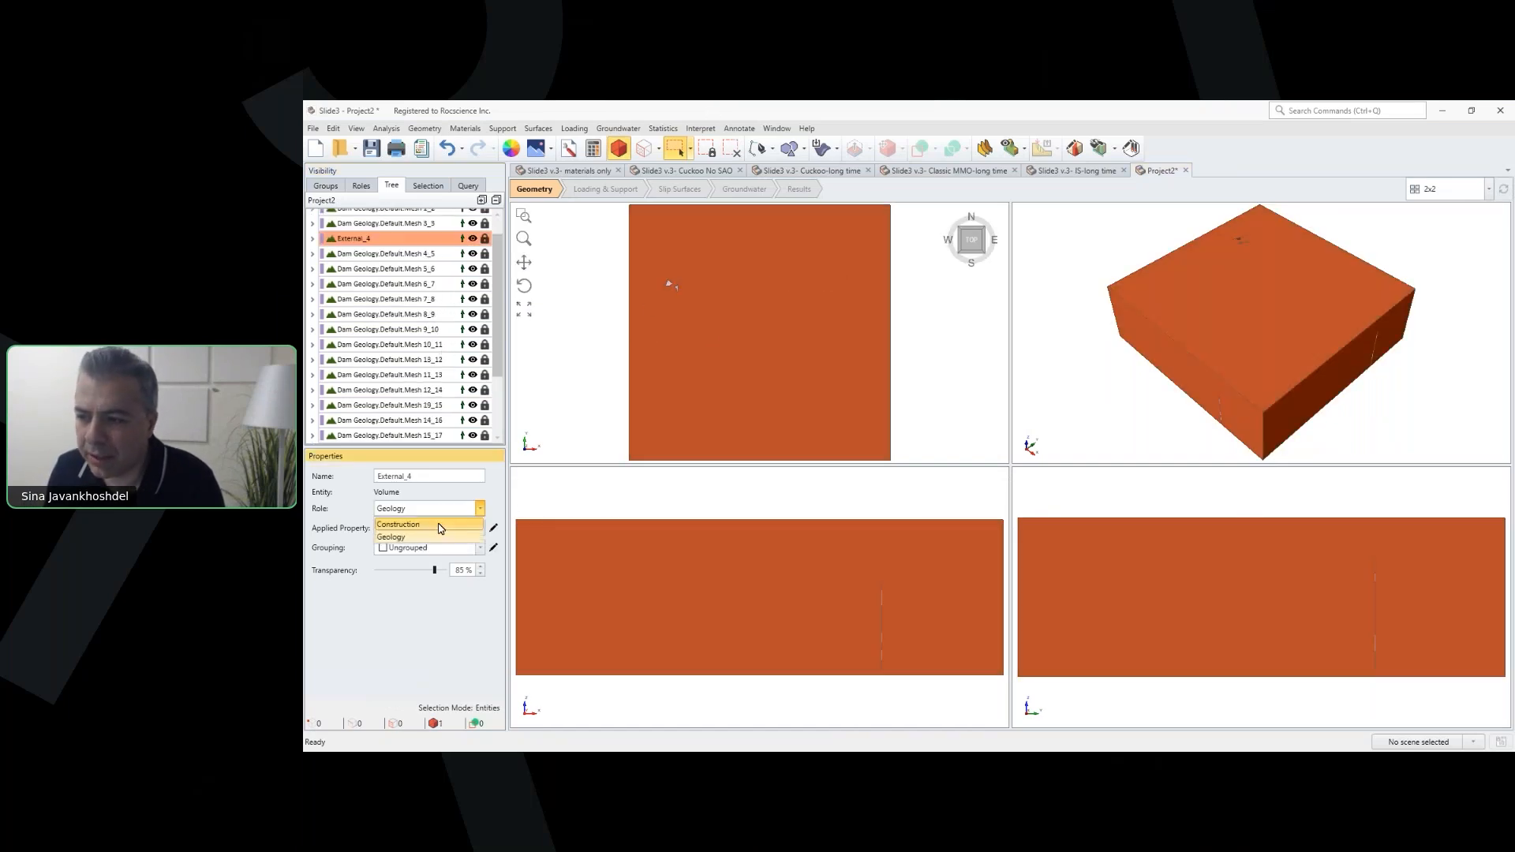
pyautogui.click(440, 524)
pyautogui.click(424, 128)
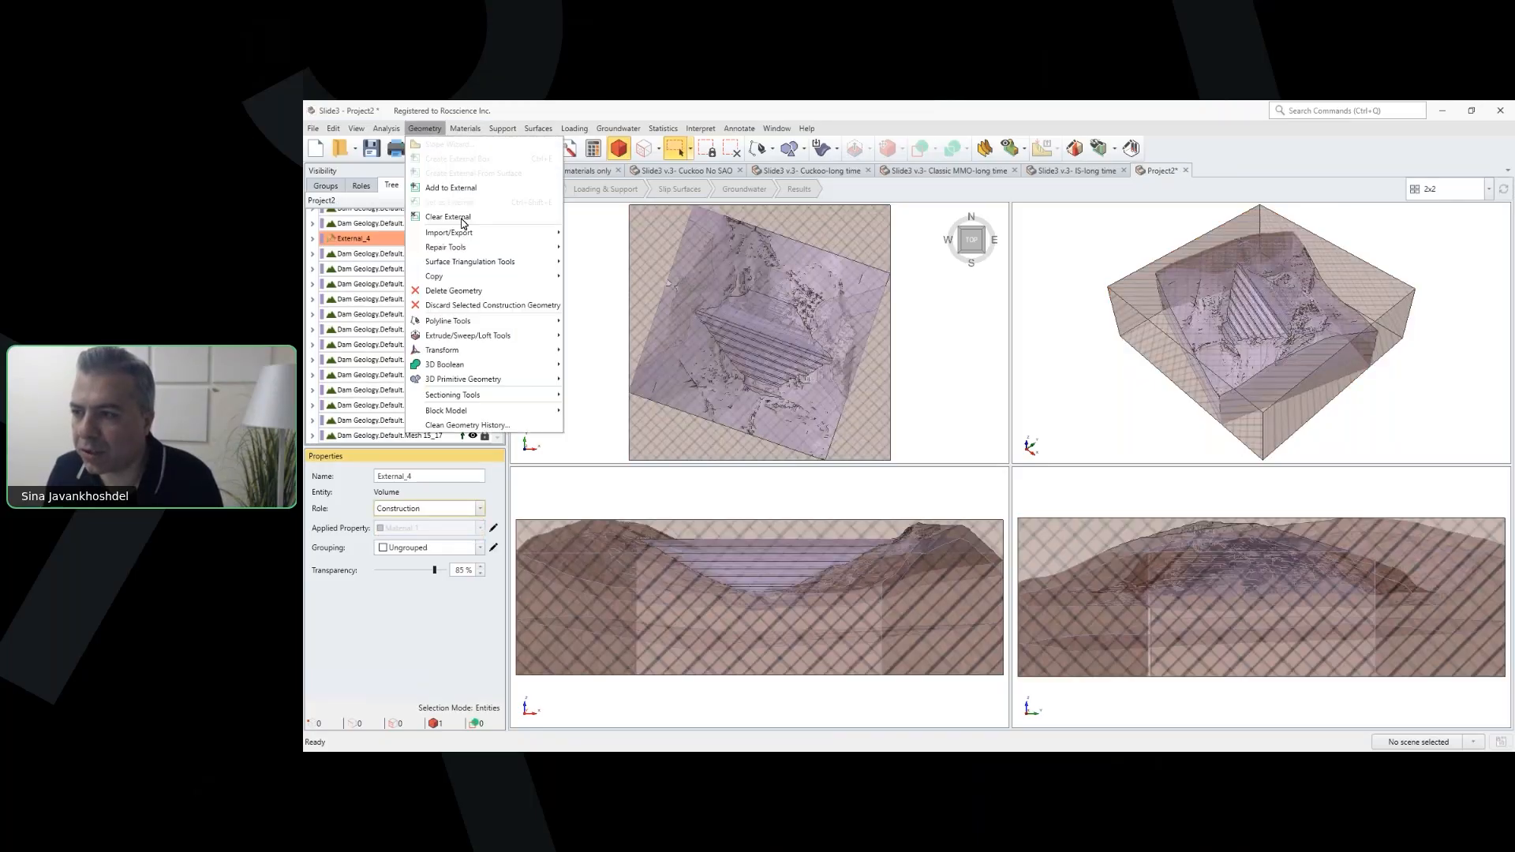
pyautogui.press('Escape')
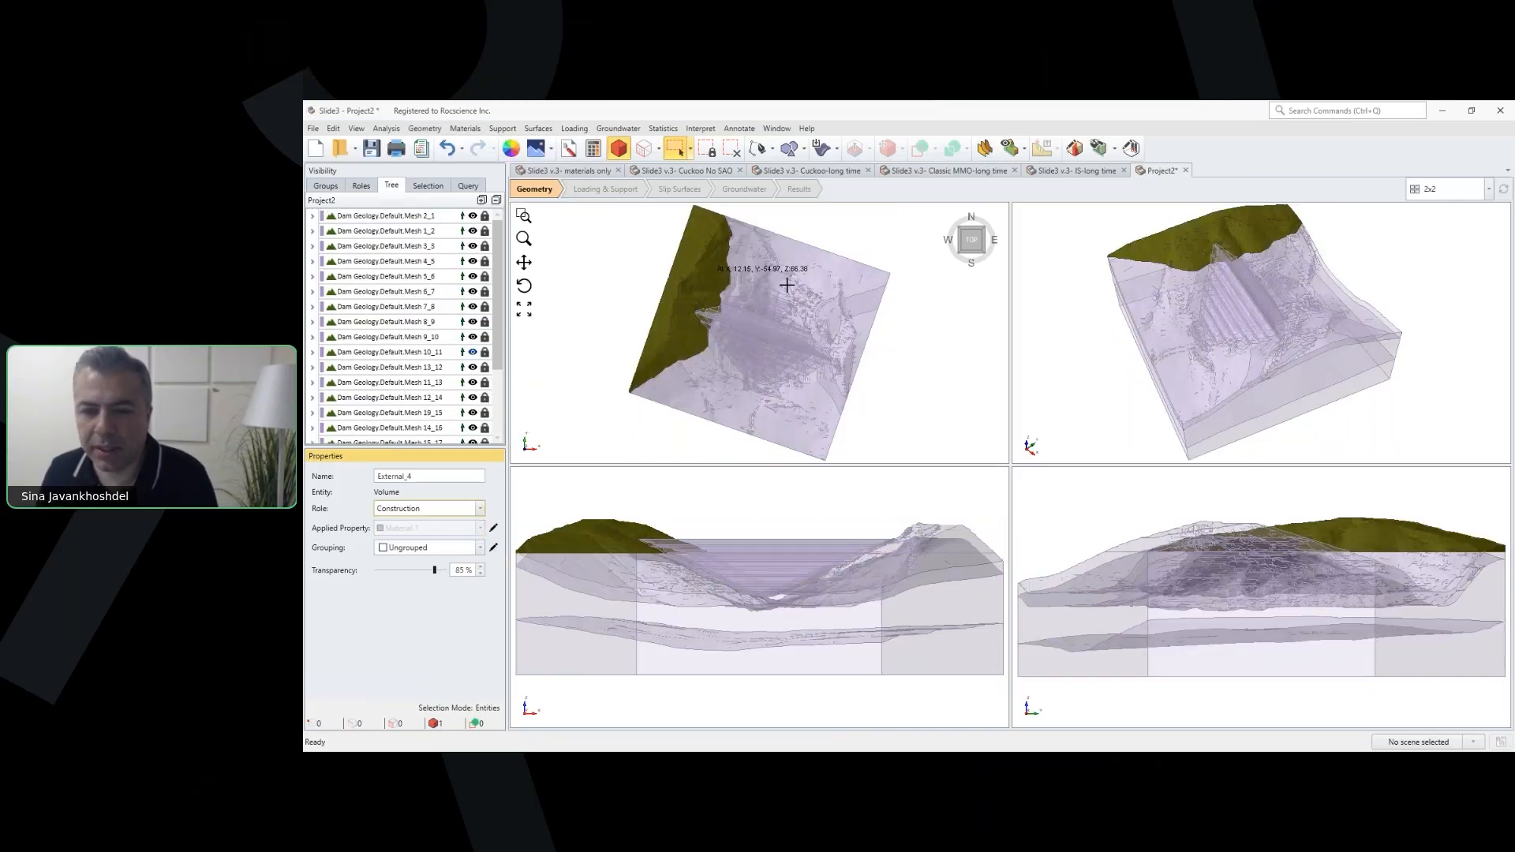
pyautogui.press('Escape')
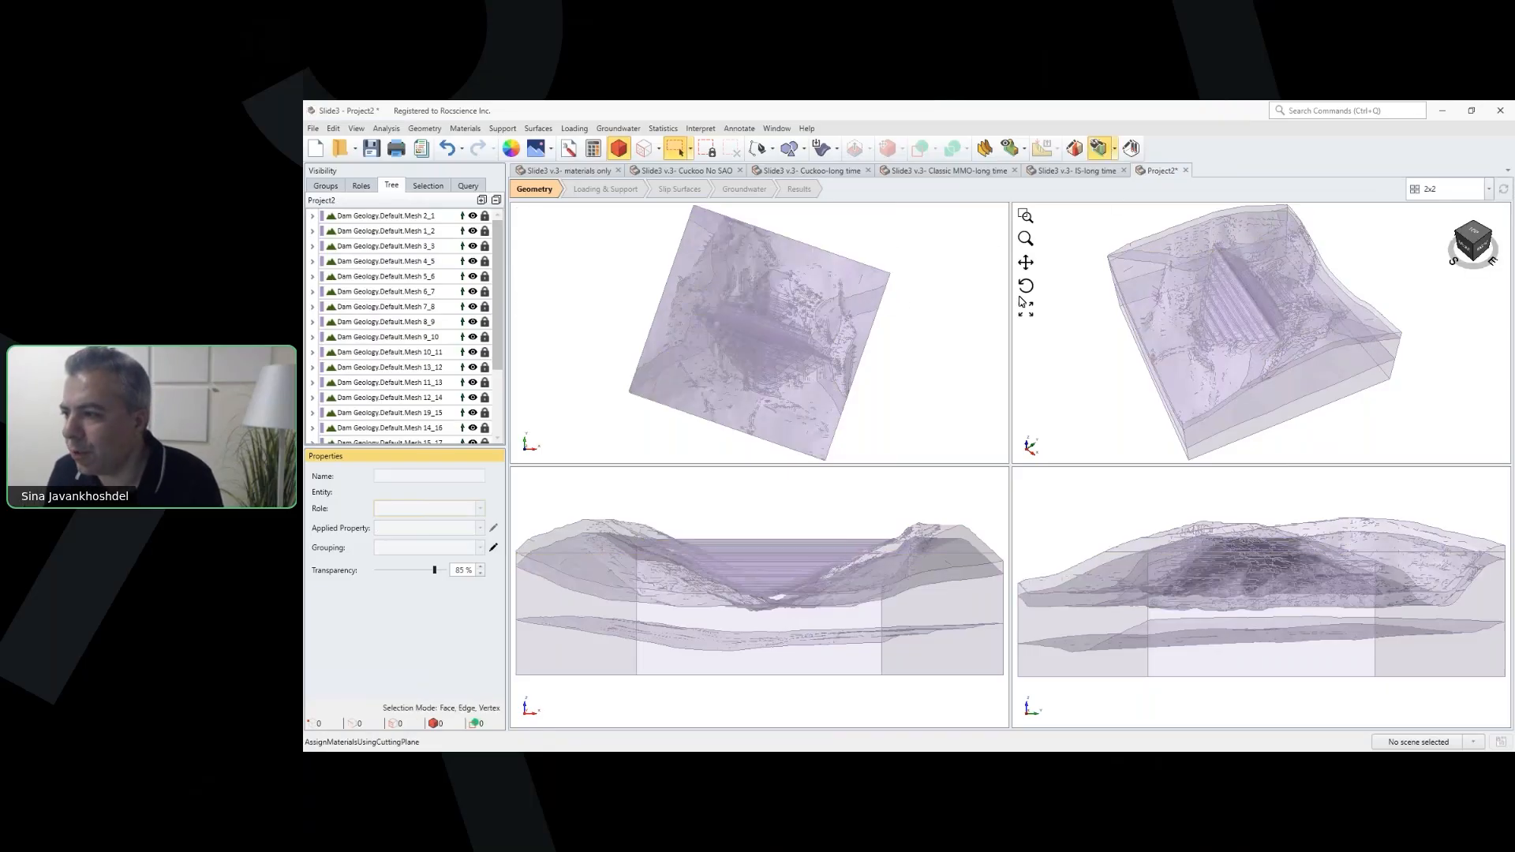
# Step: Examine the dam and its layers in Assign Materials Using Cutting Plane by moving the plane through the model, without assigning materials
pyautogui.scroll(-3, 1004, 434)
pyautogui.scroll(2, 1055, 412)
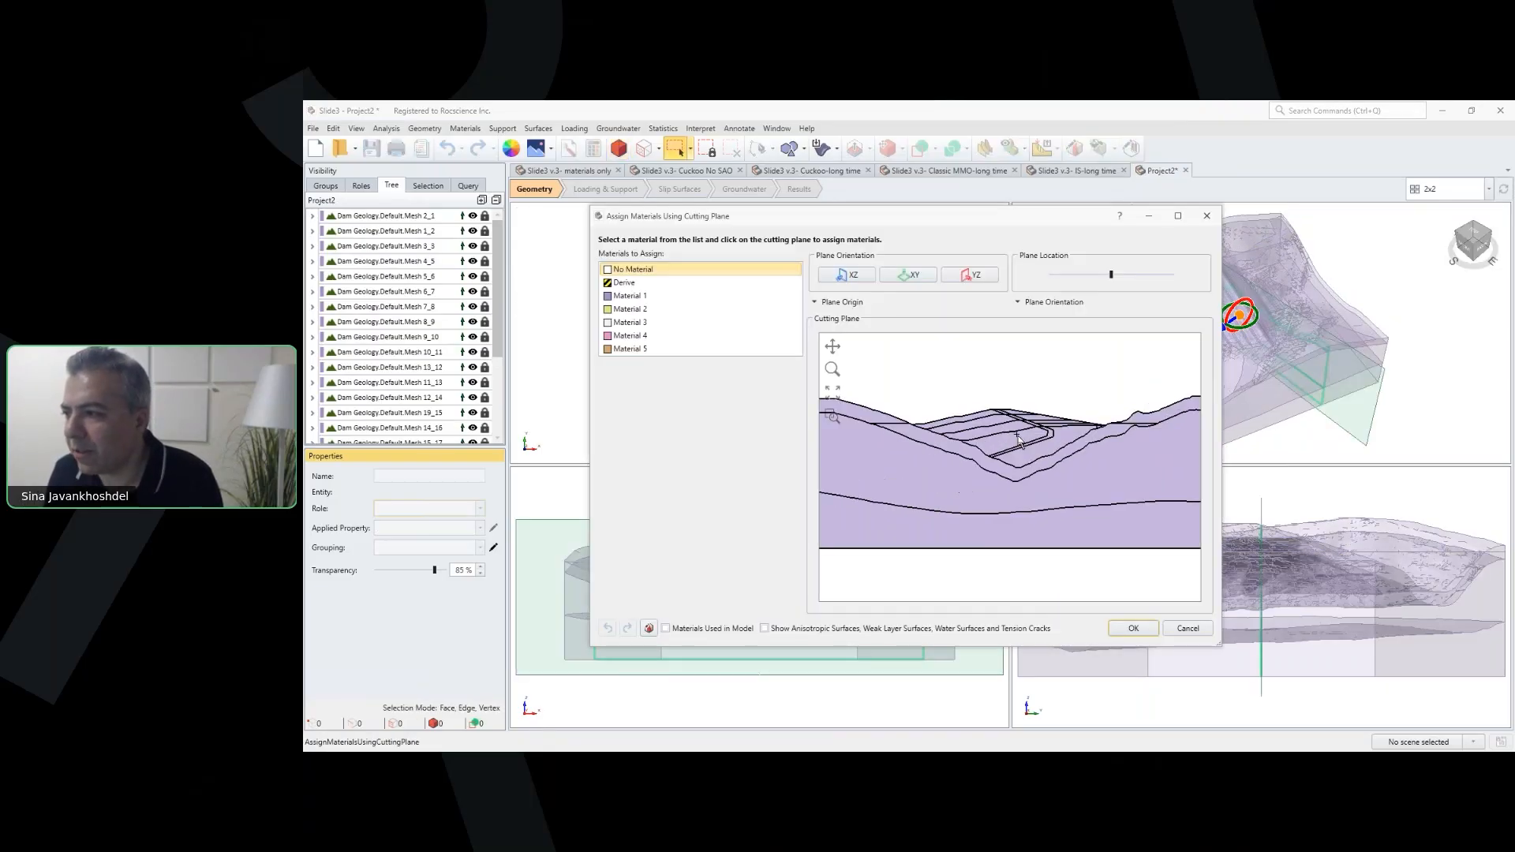
pyautogui.moveTo(1060, 222); pyautogui.dragTo(799, 263)
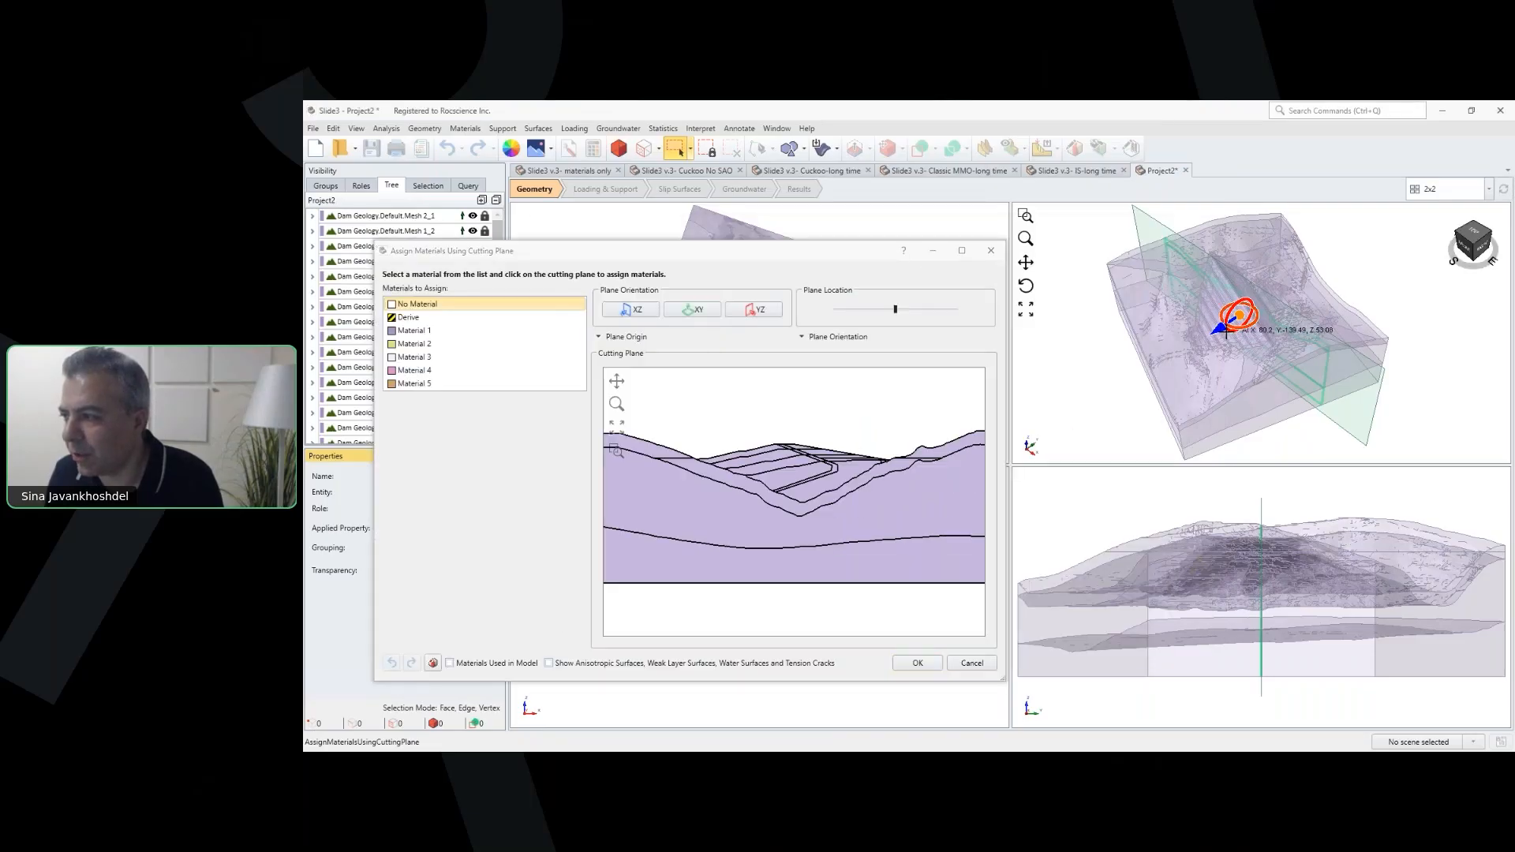
pyautogui.moveTo(1223, 327); pyautogui.dragTo(1198, 360)
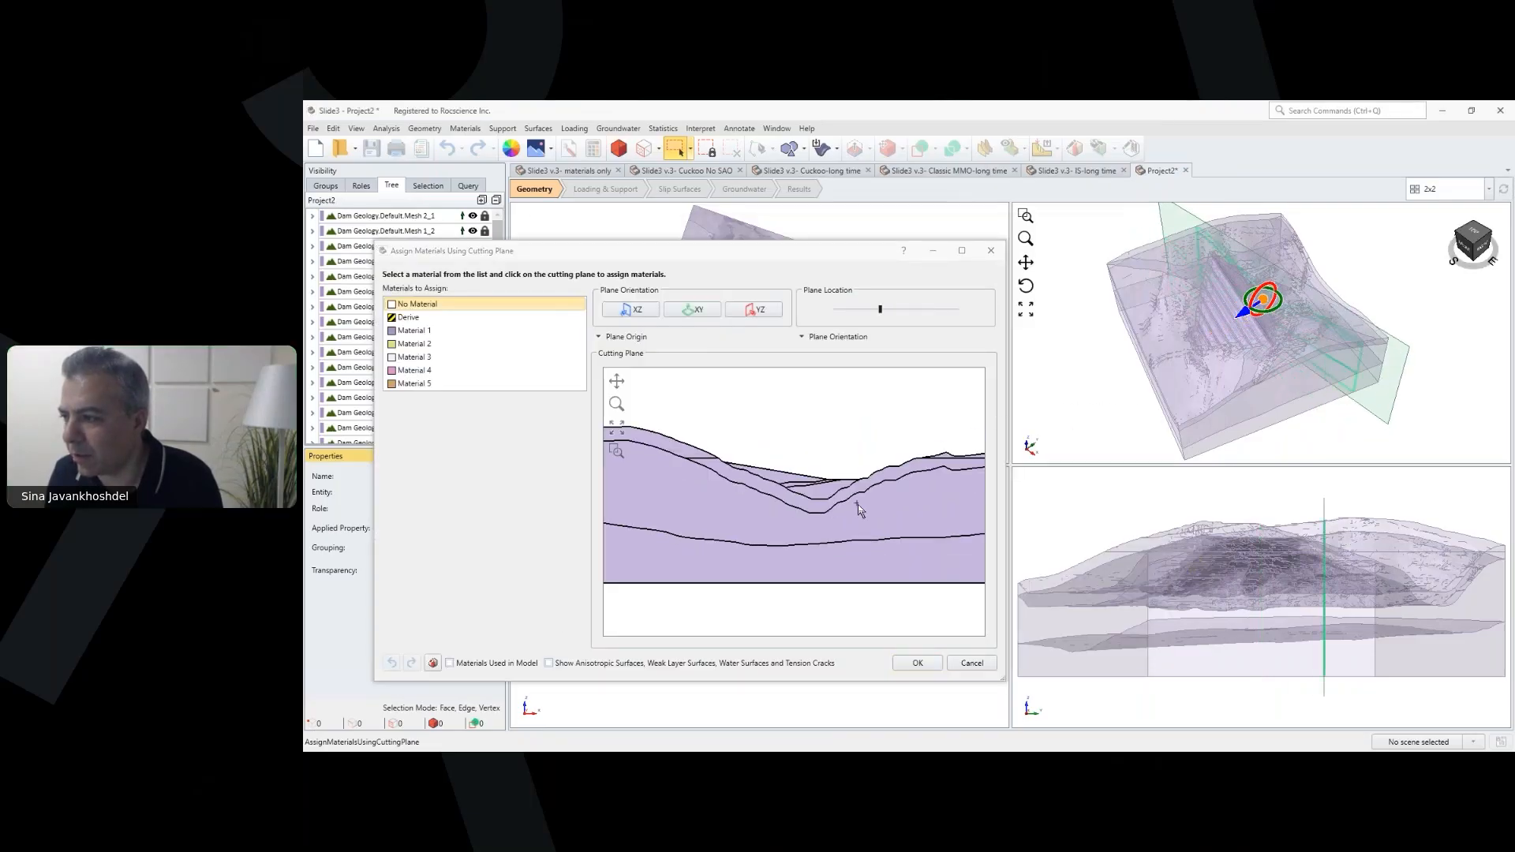
pyautogui.scroll(-2, 793, 521)
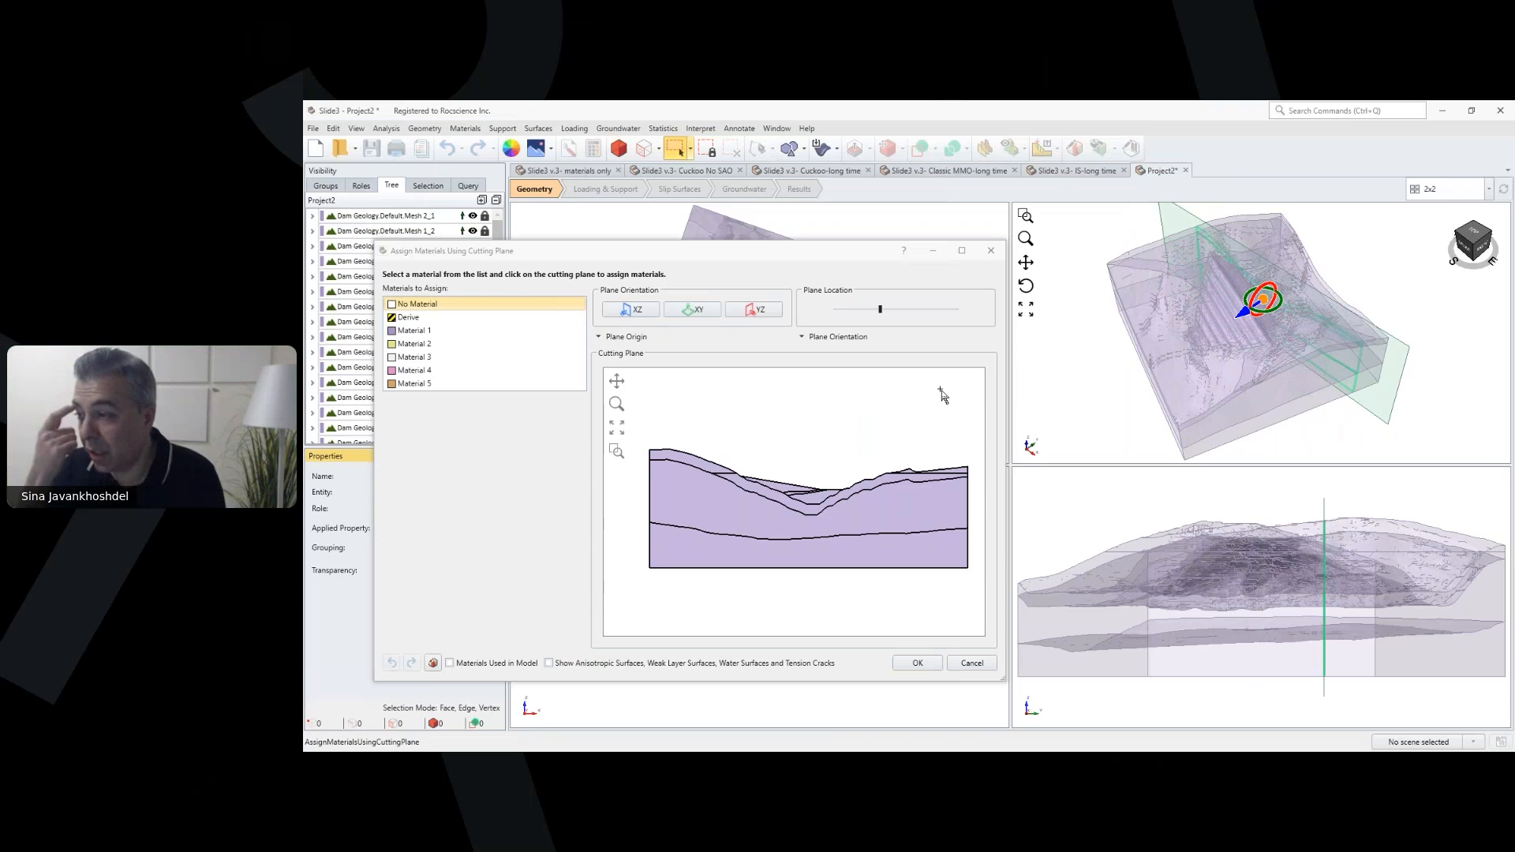
pyautogui.click(970, 663)
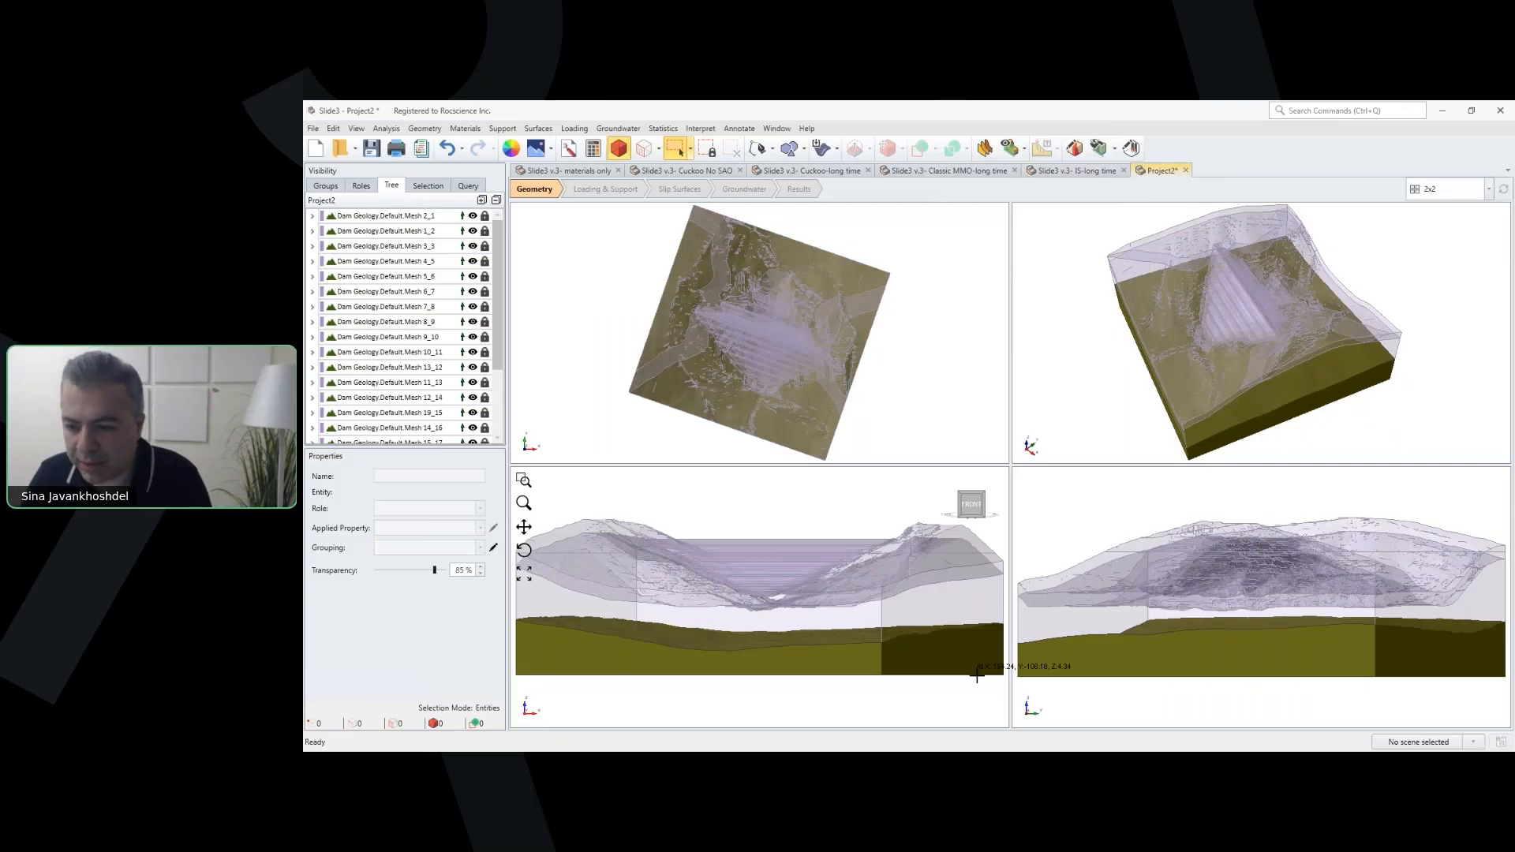
# Step: View the defined material properties without changing them
pyautogui.click(465, 128)
pyautogui.click(481, 150)
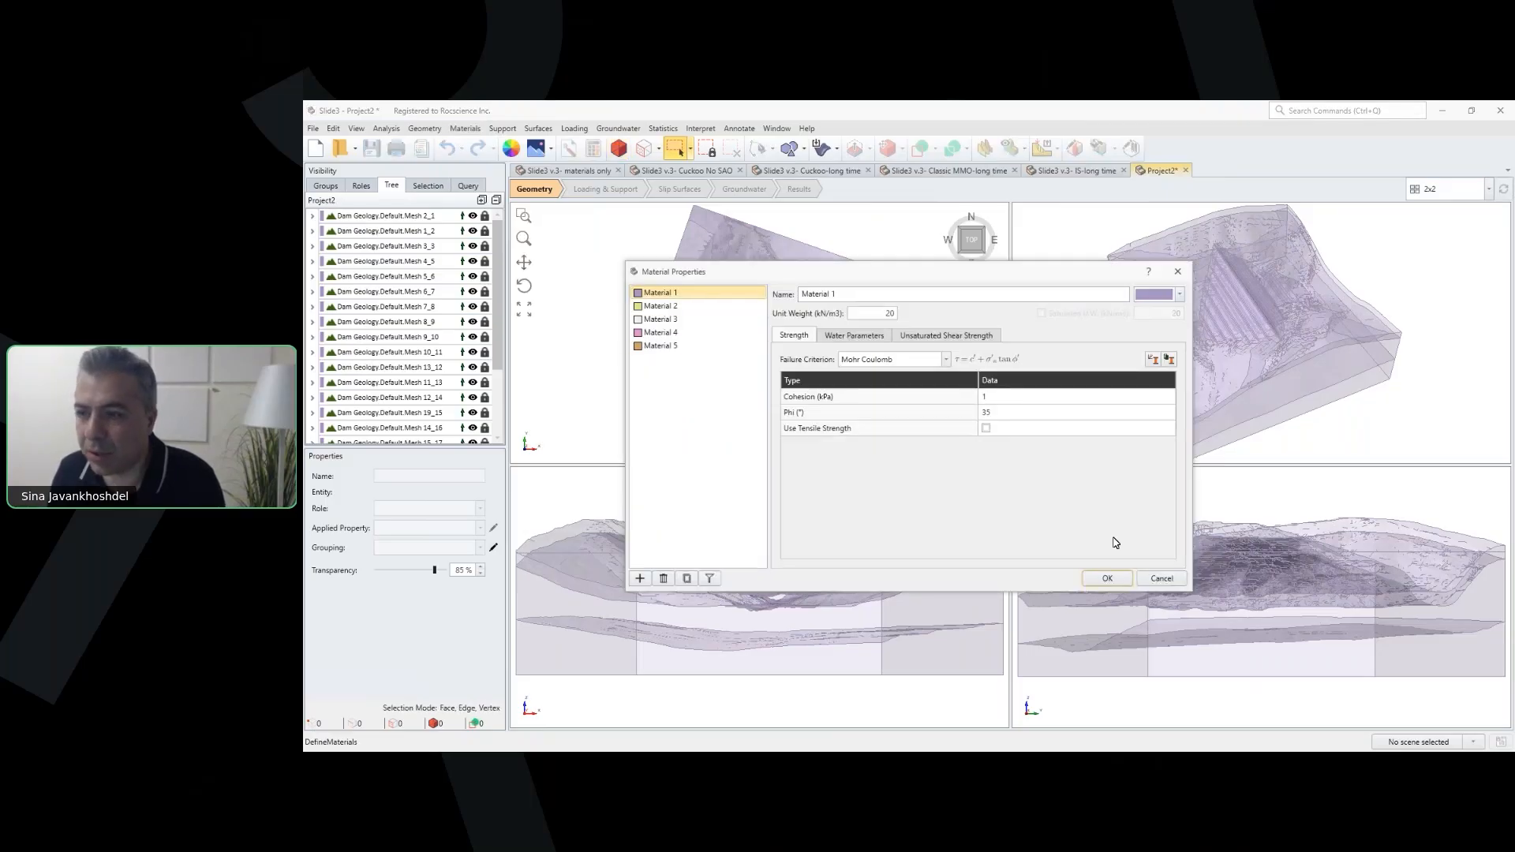
pyautogui.click(1161, 578)
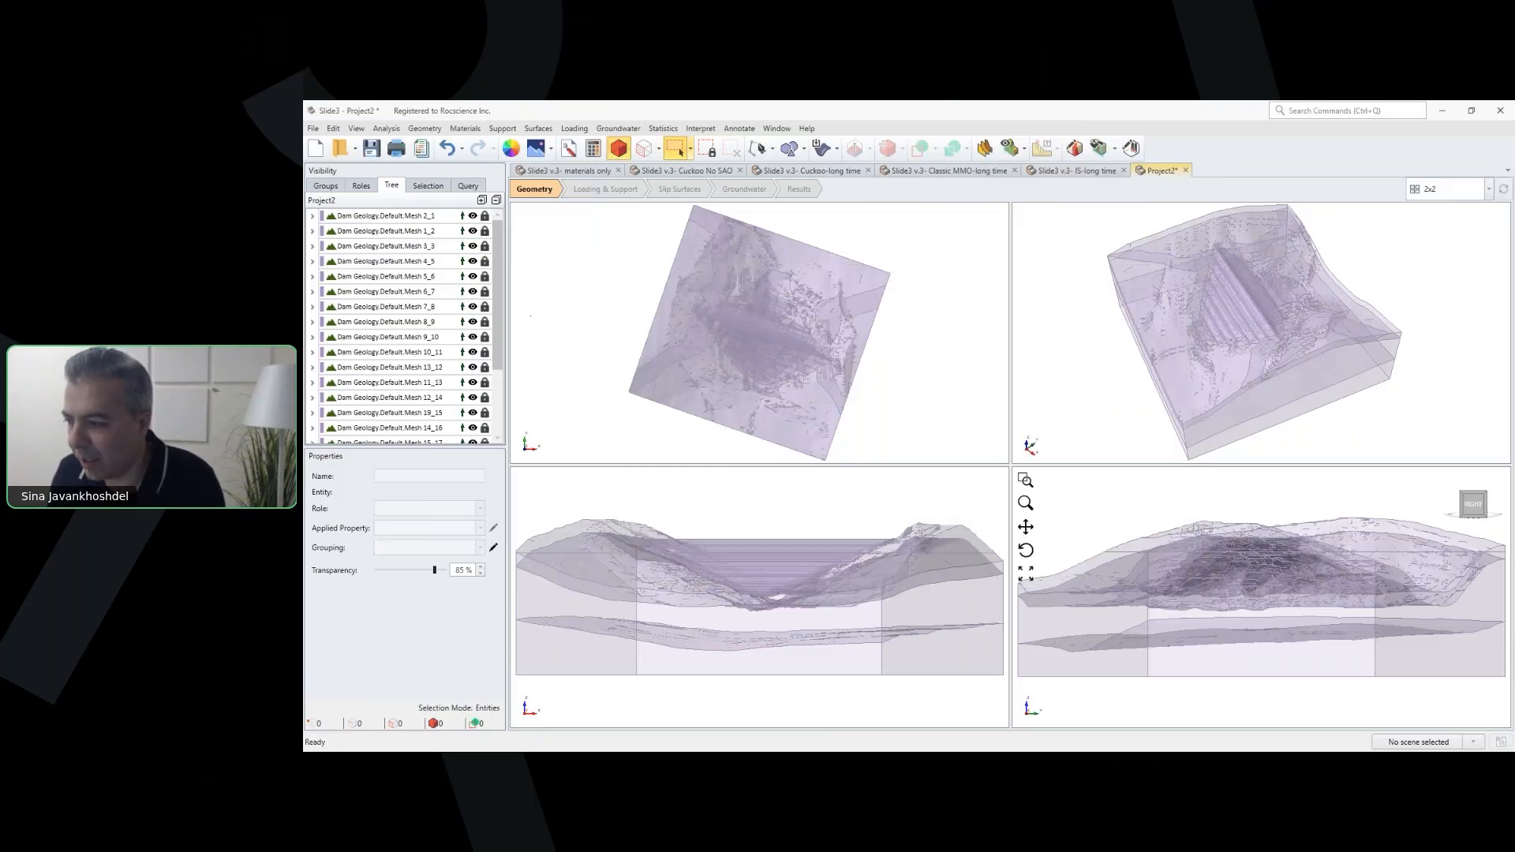
pyautogui.click(959, 716)
pyautogui.click(1051, 718)
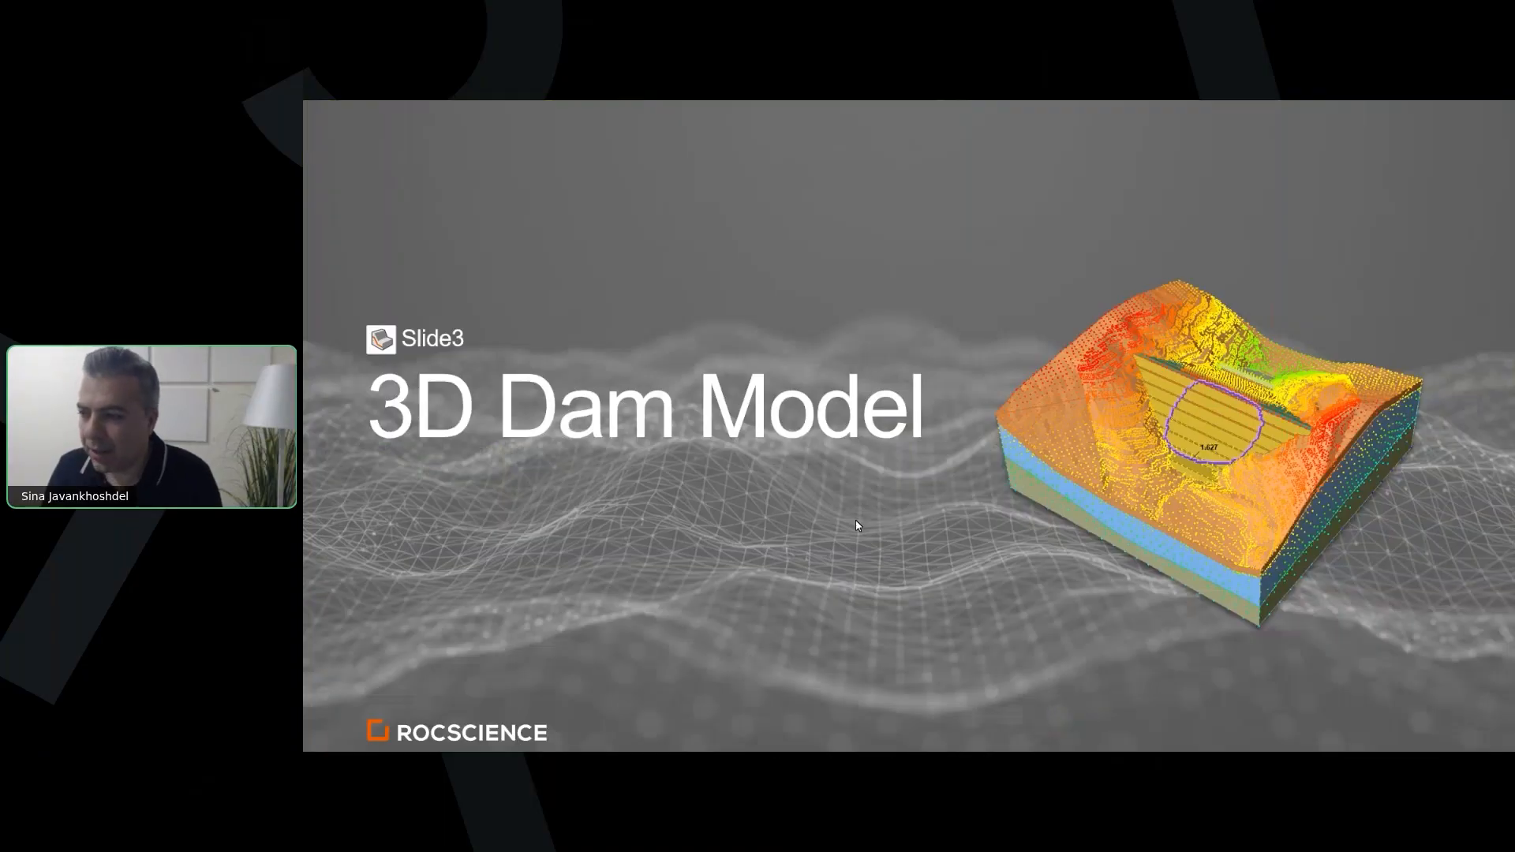
pyautogui.click(858, 525)
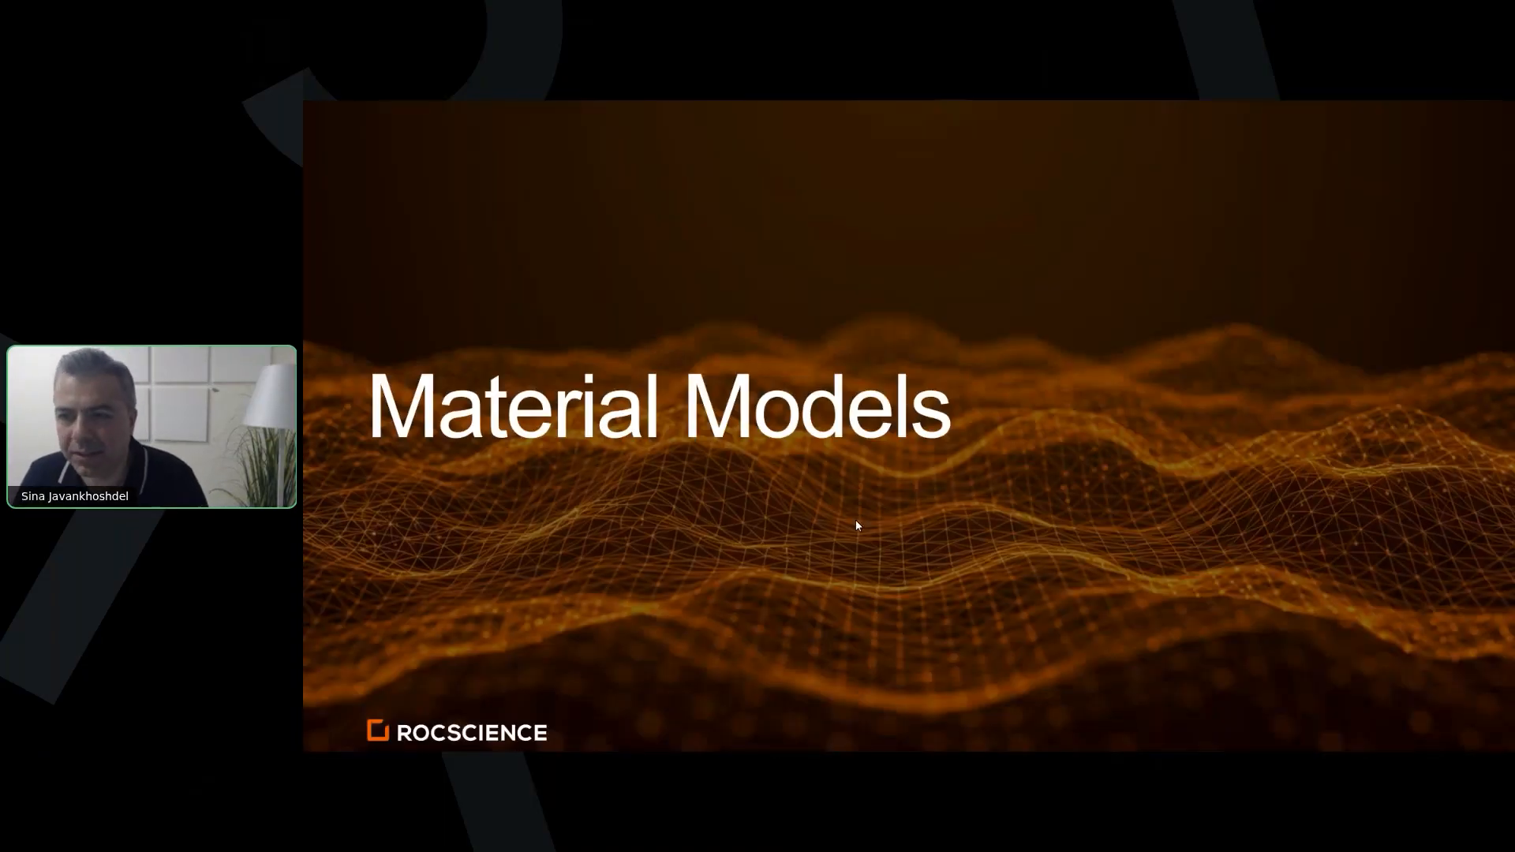
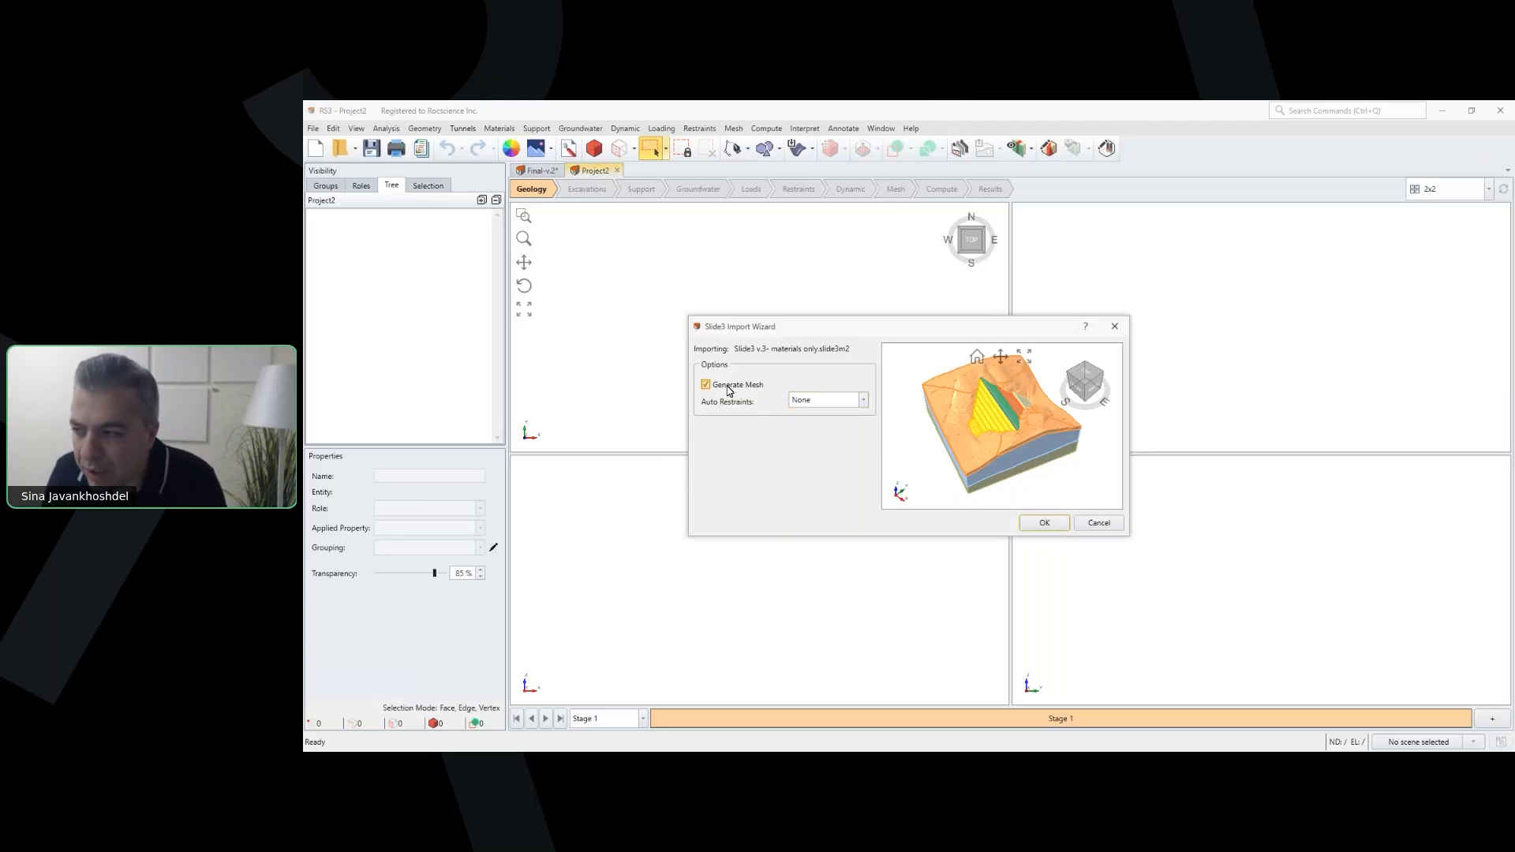
# Step: In RS3, import the Slide3 v.3- materials only model with auto restraints set to None, and set its transparency to 0%
pyautogui.click(1043, 522)
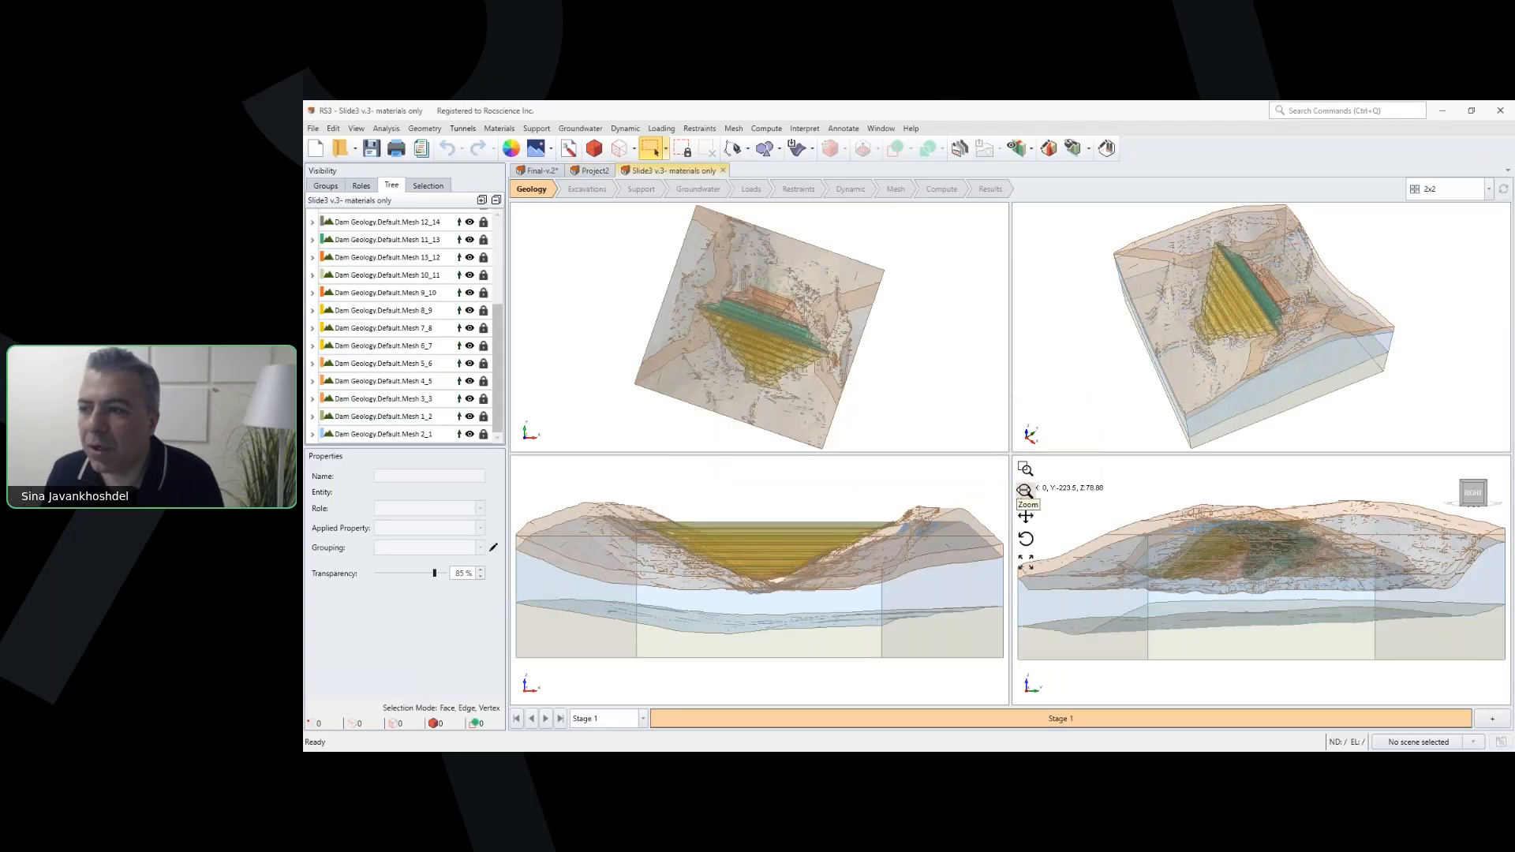
pyautogui.moveTo(435, 574); pyautogui.dragTo(376, 580)
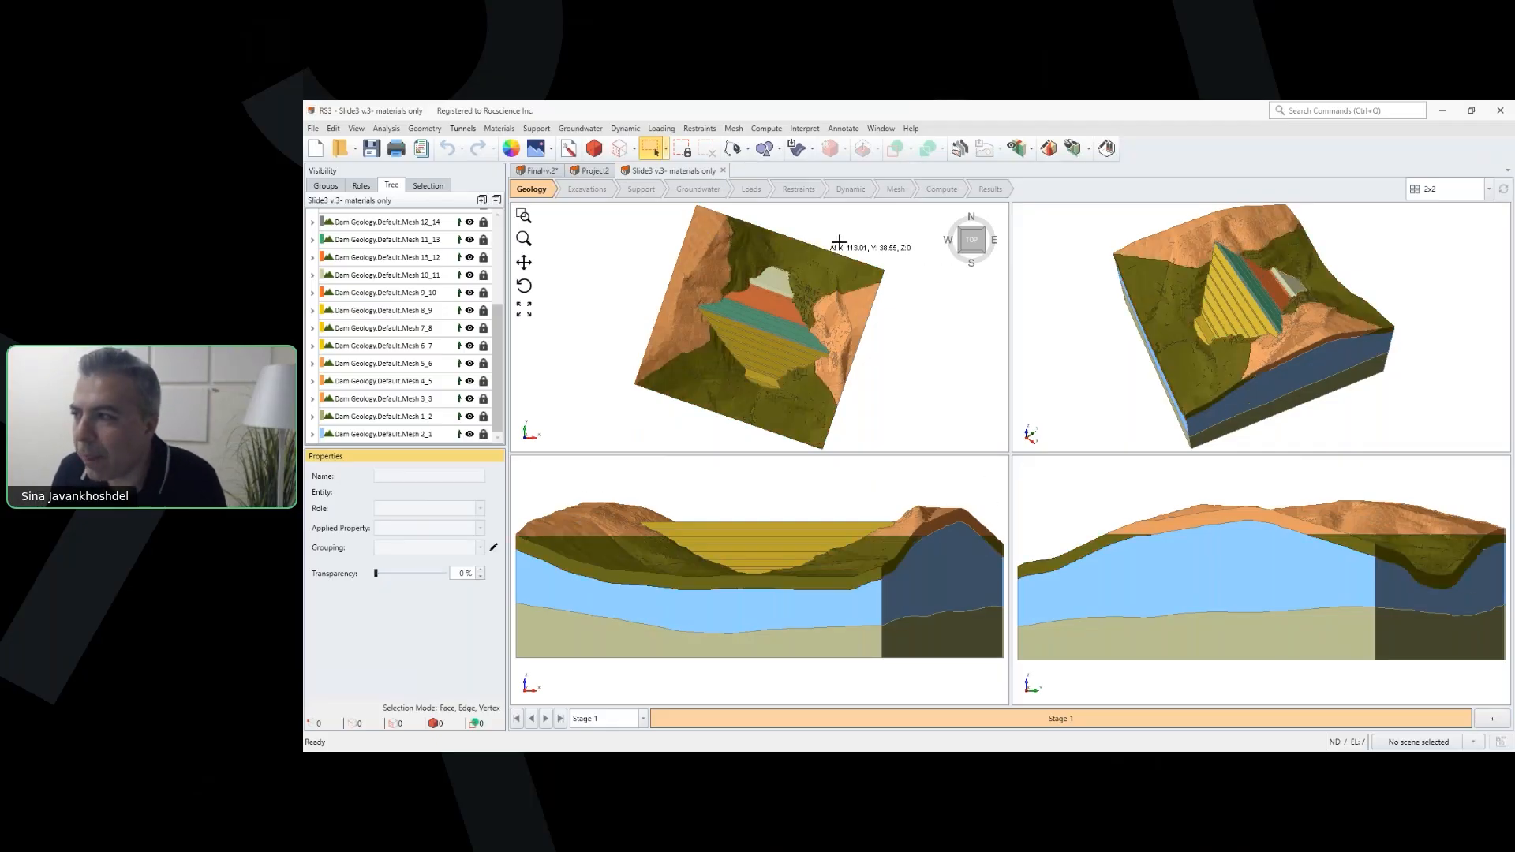
# Step: Set the number of stages to 4 in the project settings of the Slide3 v.3- materials only model
pyautogui.click(389, 130)
pyautogui.click(406, 145)
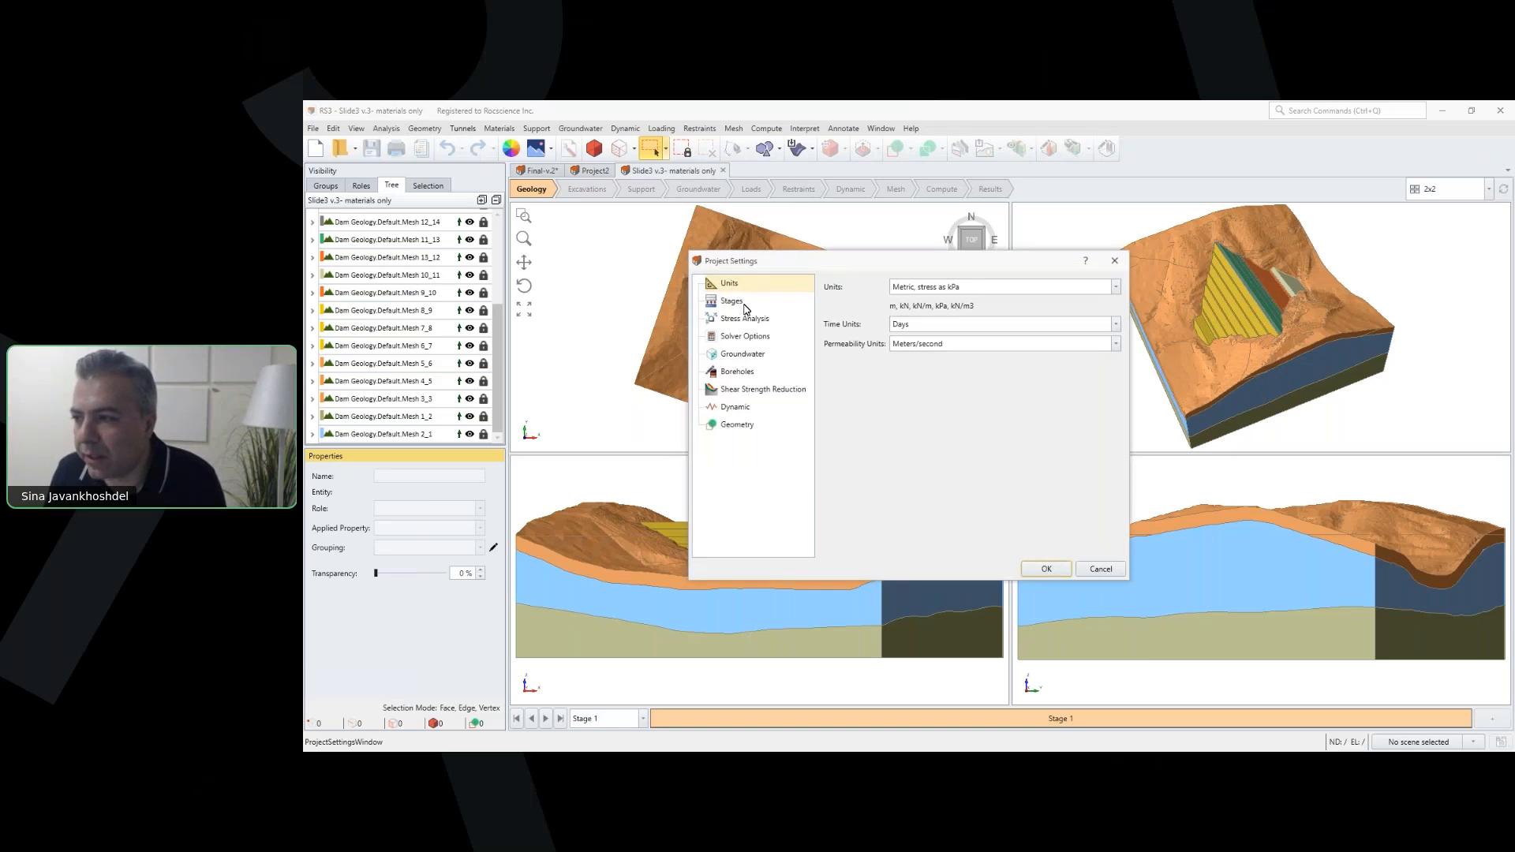
pyautogui.click(743, 307)
pyautogui.click(936, 283)
pyautogui.click(936, 282)
pyautogui.click(936, 282)
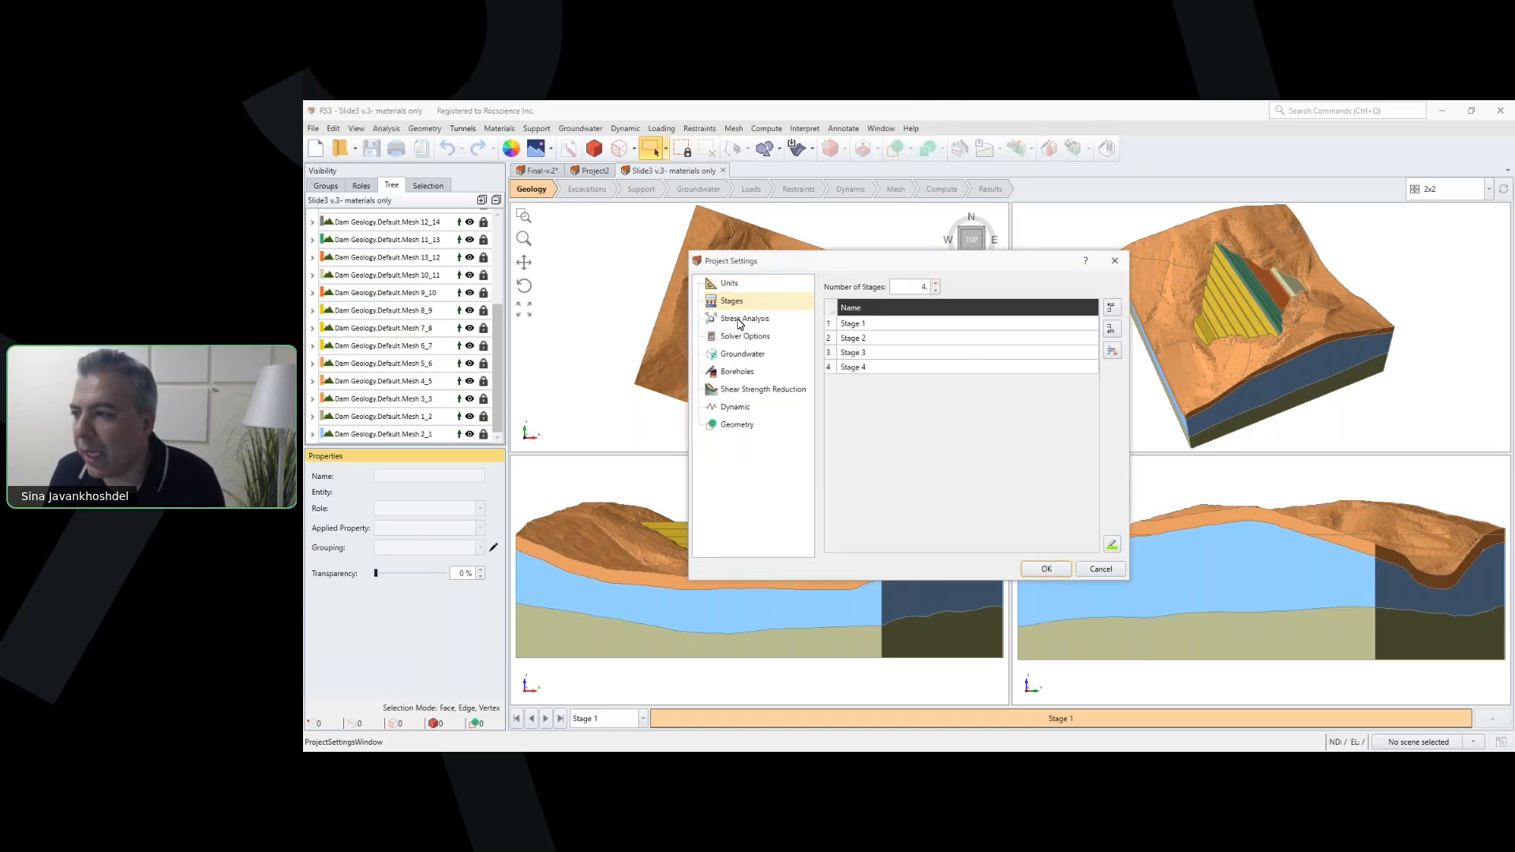
# Step: Set the project's groundwater method to Transient
pyautogui.click(745, 353)
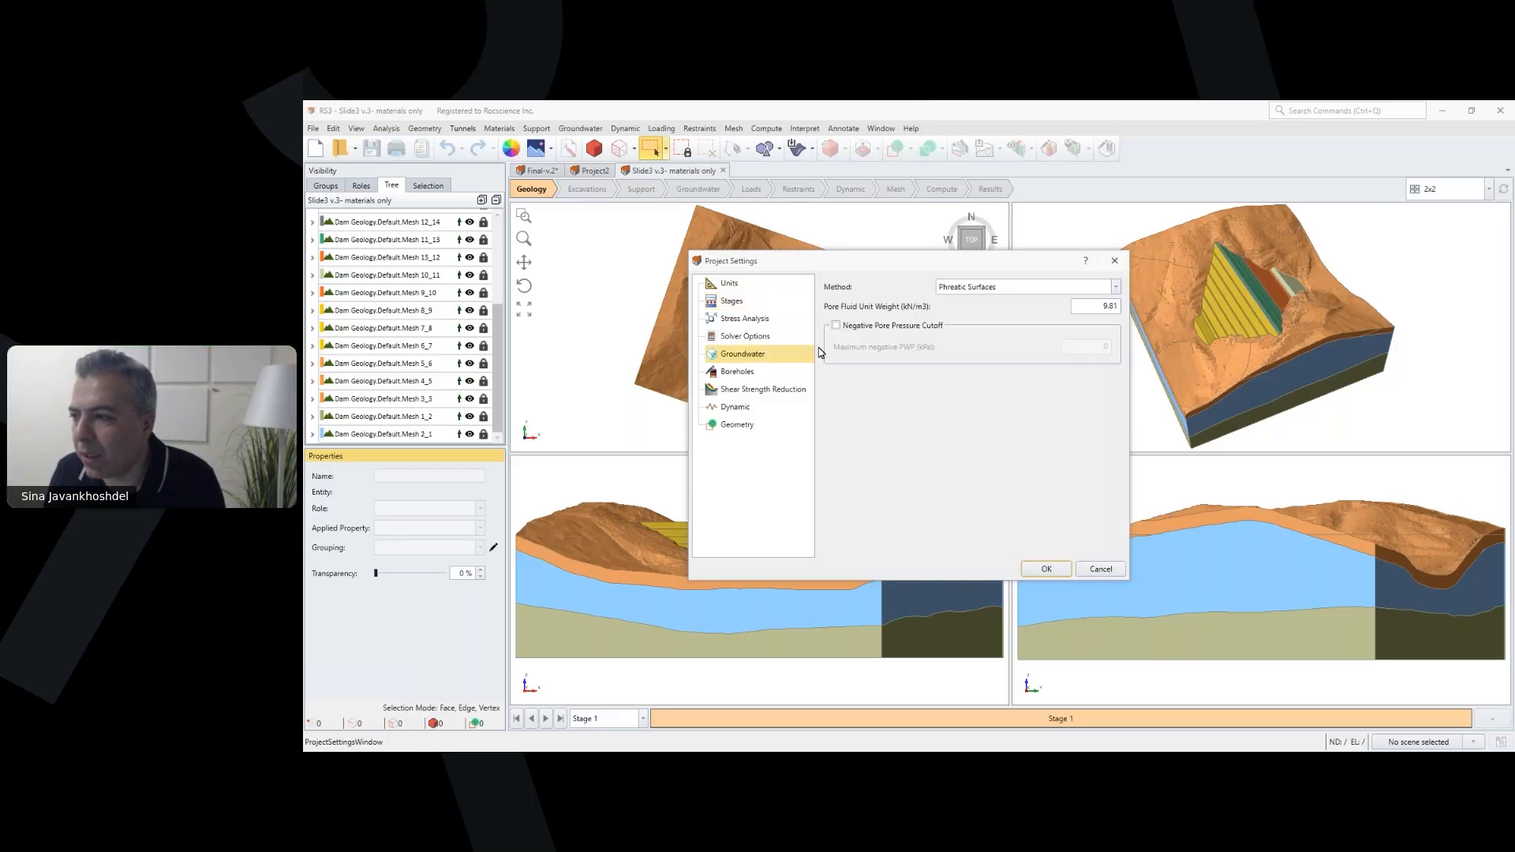
pyautogui.click(967, 288)
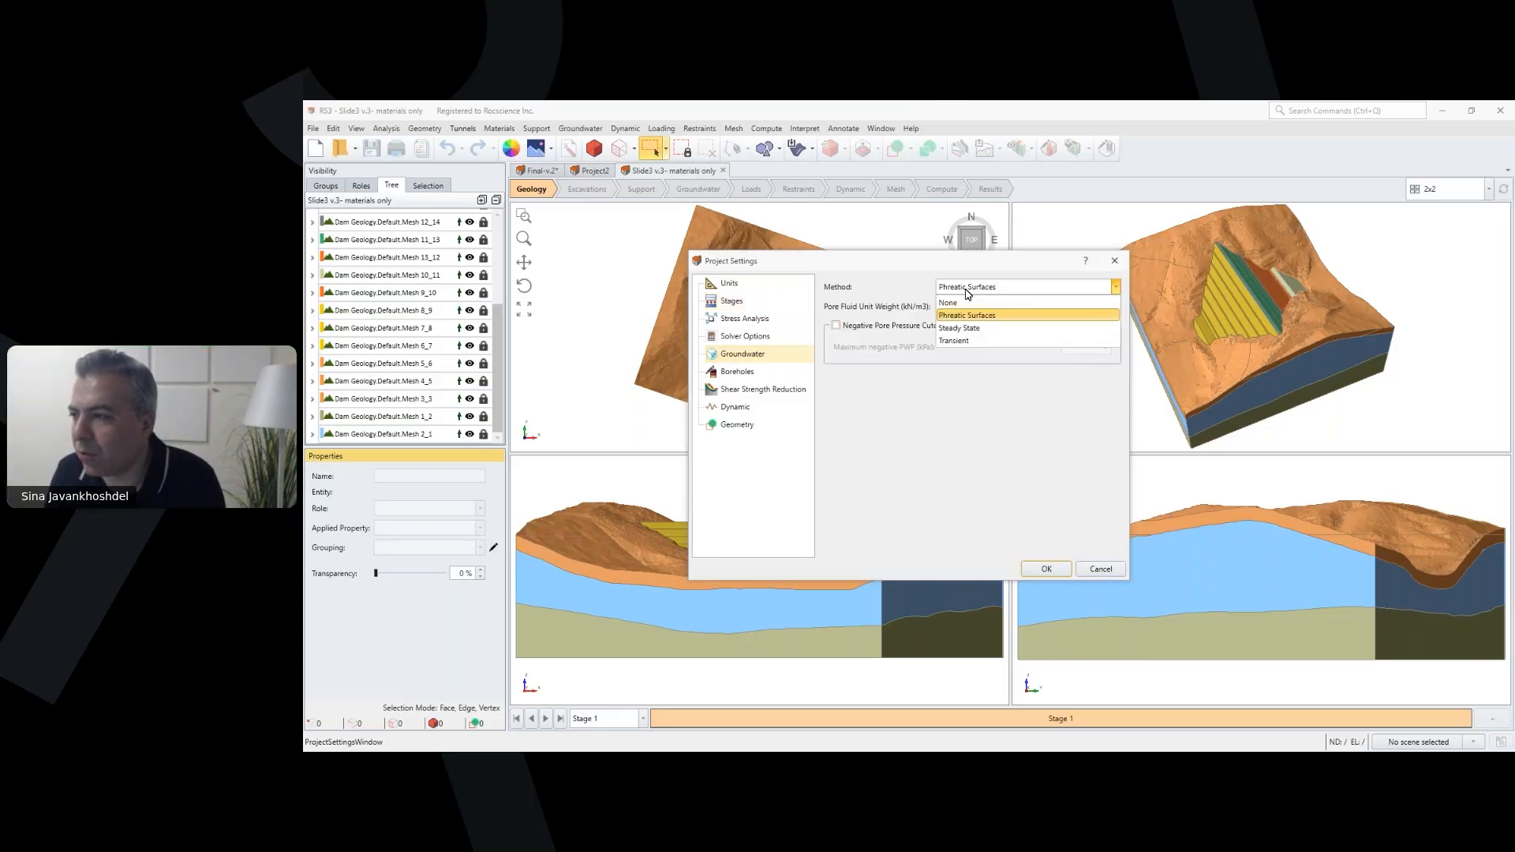
pyautogui.click(975, 328)
pyautogui.click(967, 289)
pyautogui.click(975, 328)
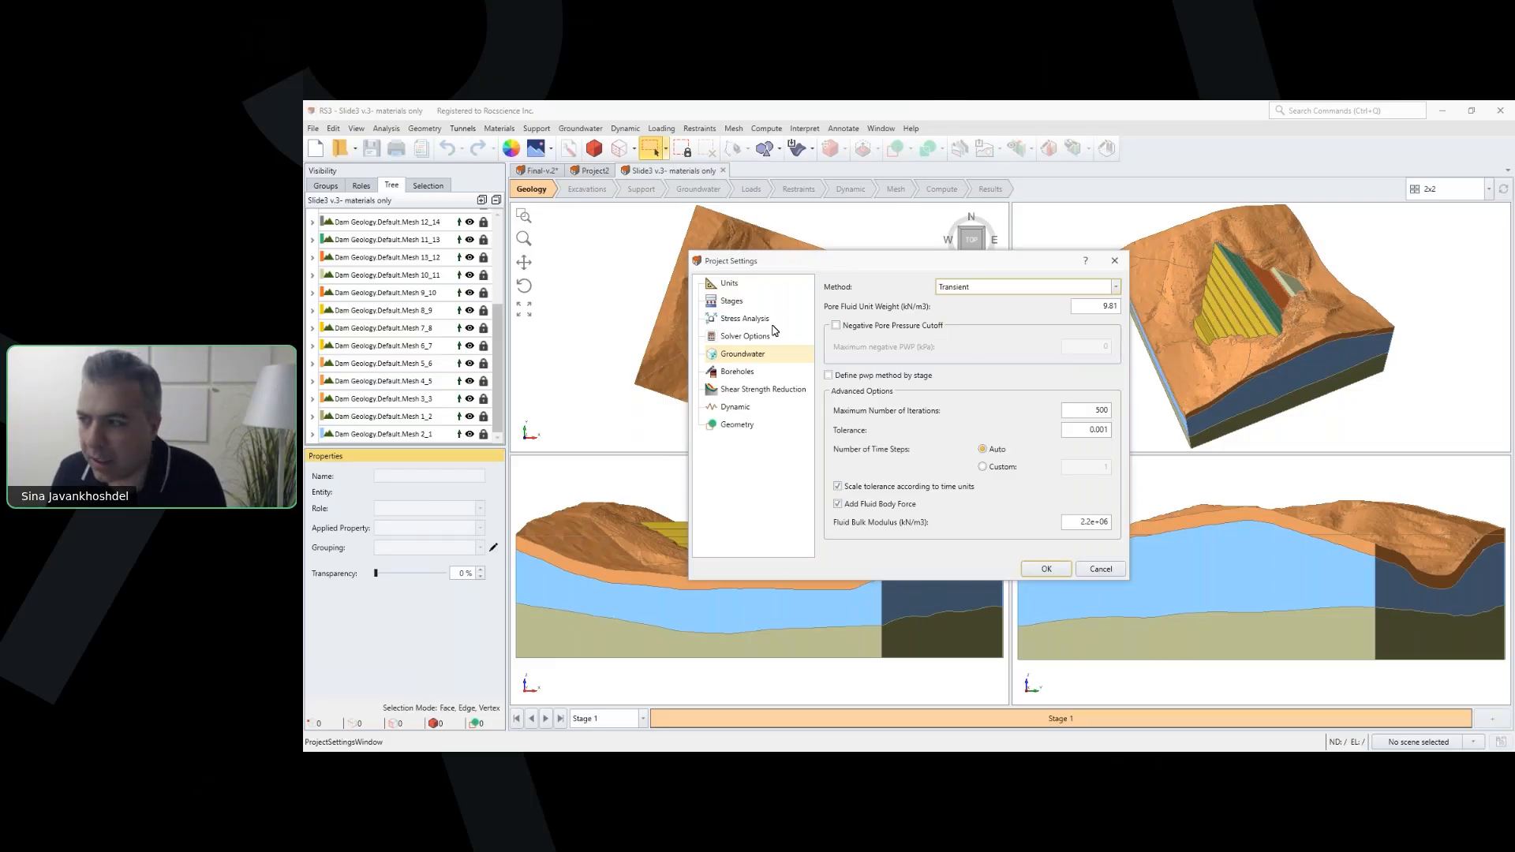
# Step: Set the times of Stage 2, Stage 3 and Stage 4 to 2, 5 and 10 days and apply the project settings
pyautogui.click(733, 303)
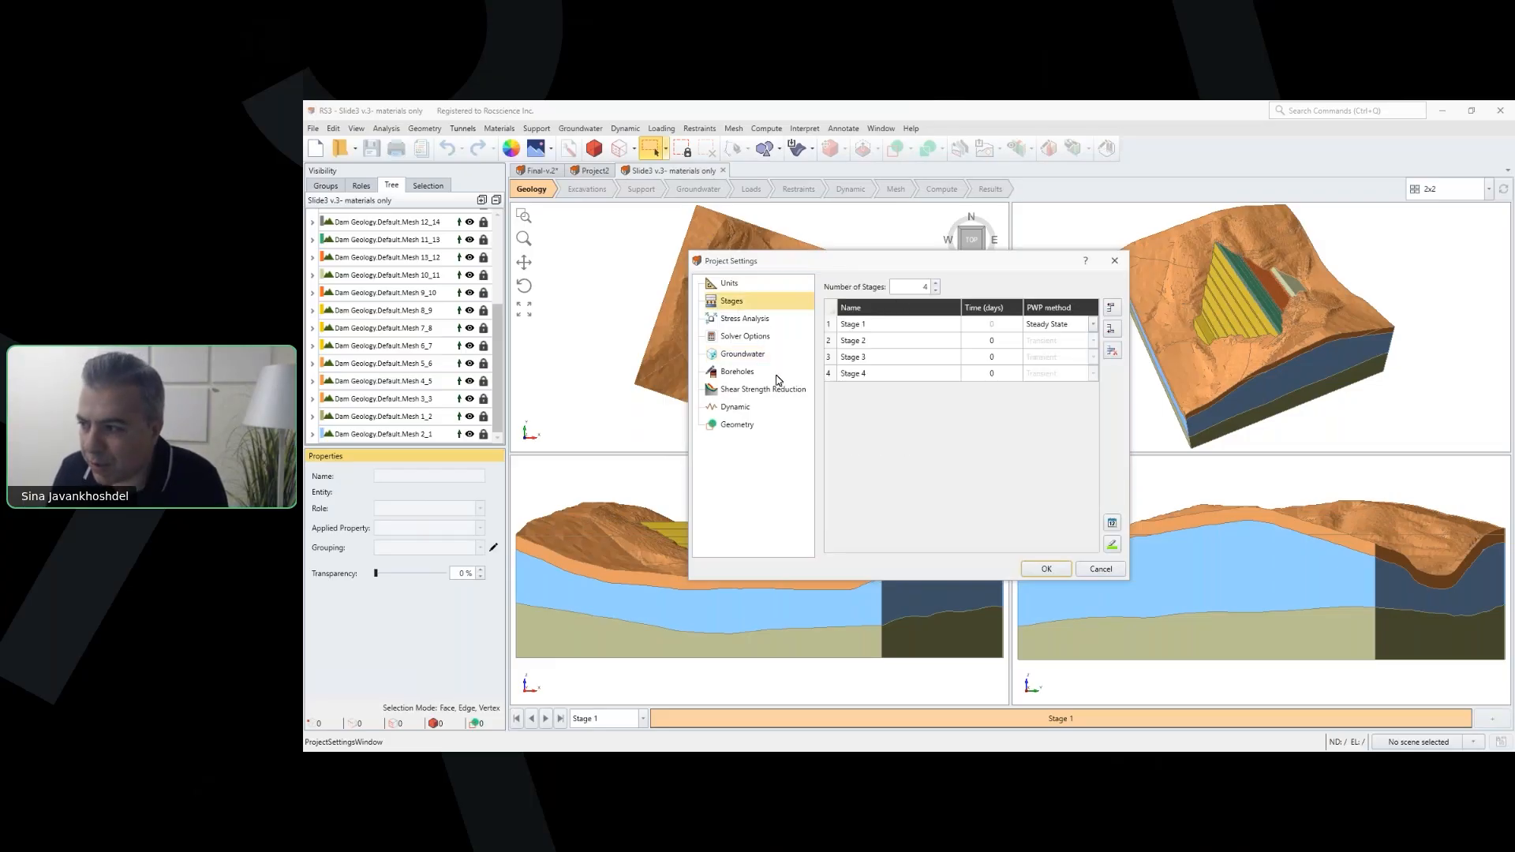
pyautogui.click(981, 341)
pyautogui.write('2')
pyautogui.press('Return')
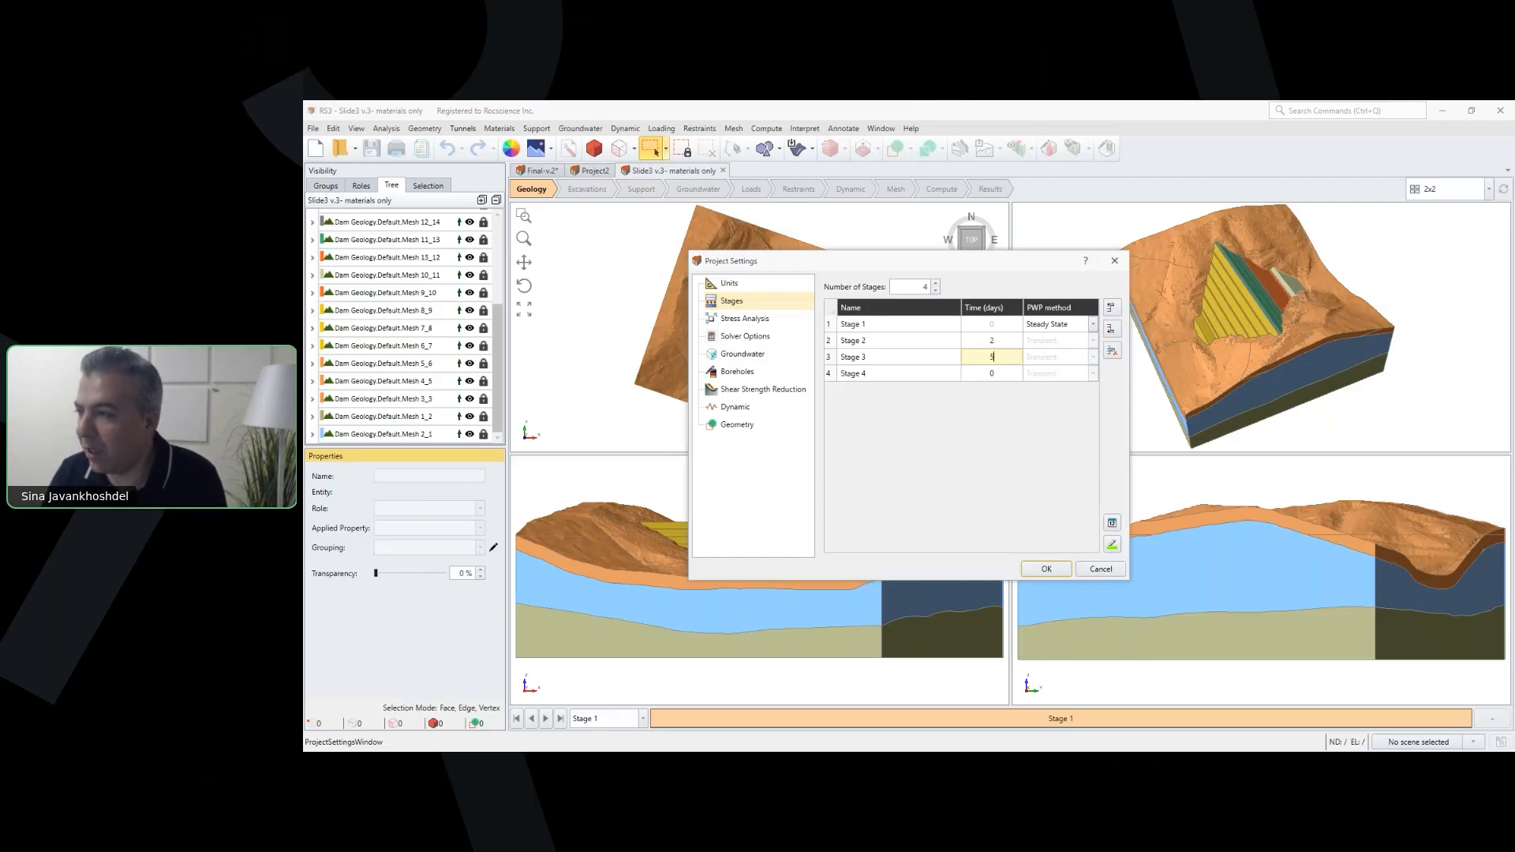
pyautogui.click(1017, 376)
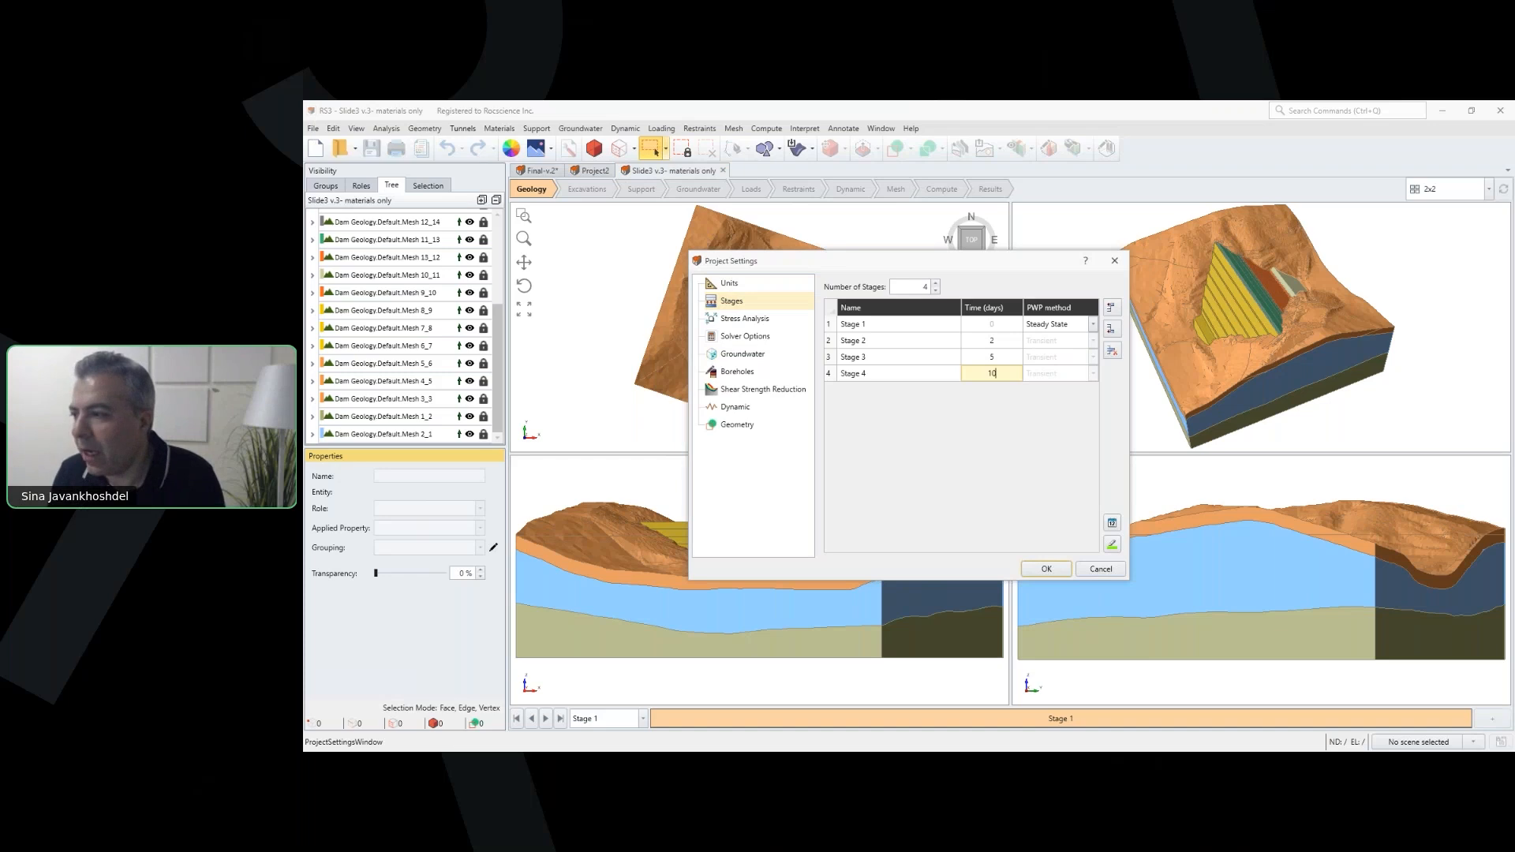
pyautogui.click(1046, 569)
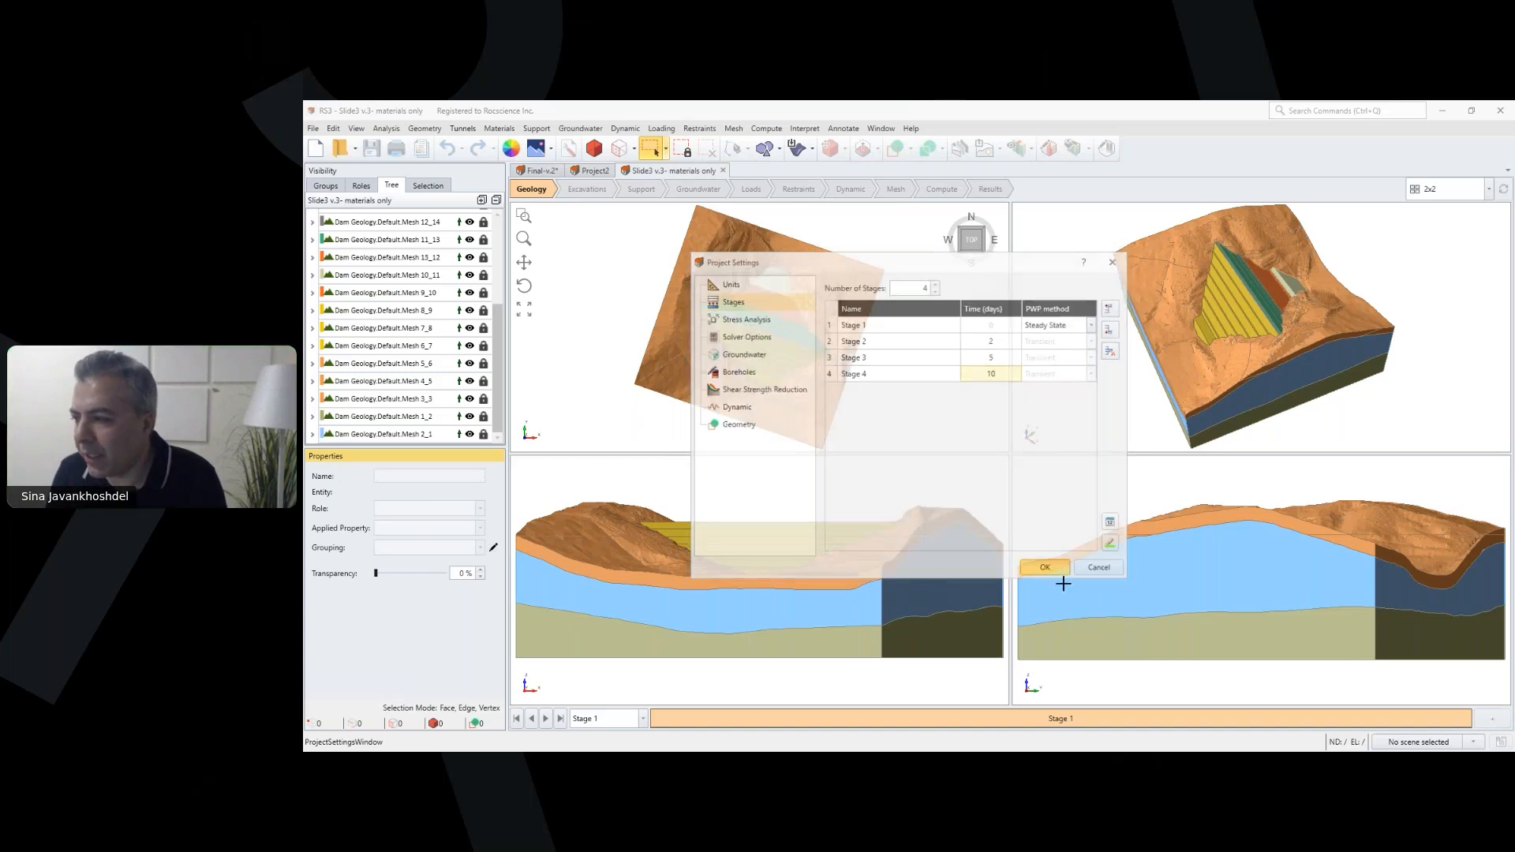
# Step: Check the new stages and, for Stage 1, view the groundwater boundary condition definition without changing it
pyautogui.click(1310, 718)
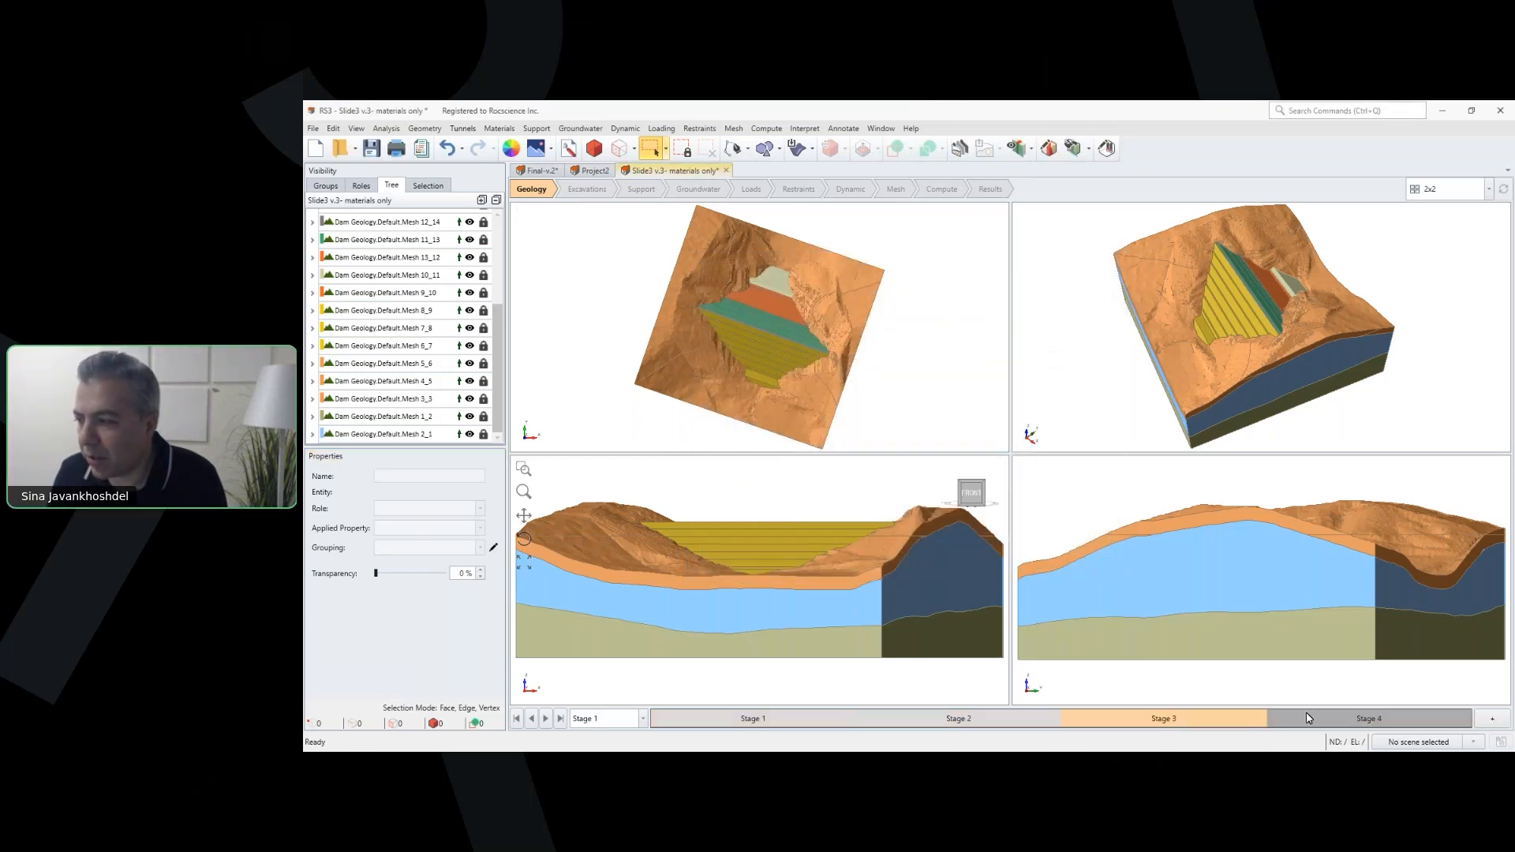
pyautogui.click(837, 718)
pyautogui.click(698, 190)
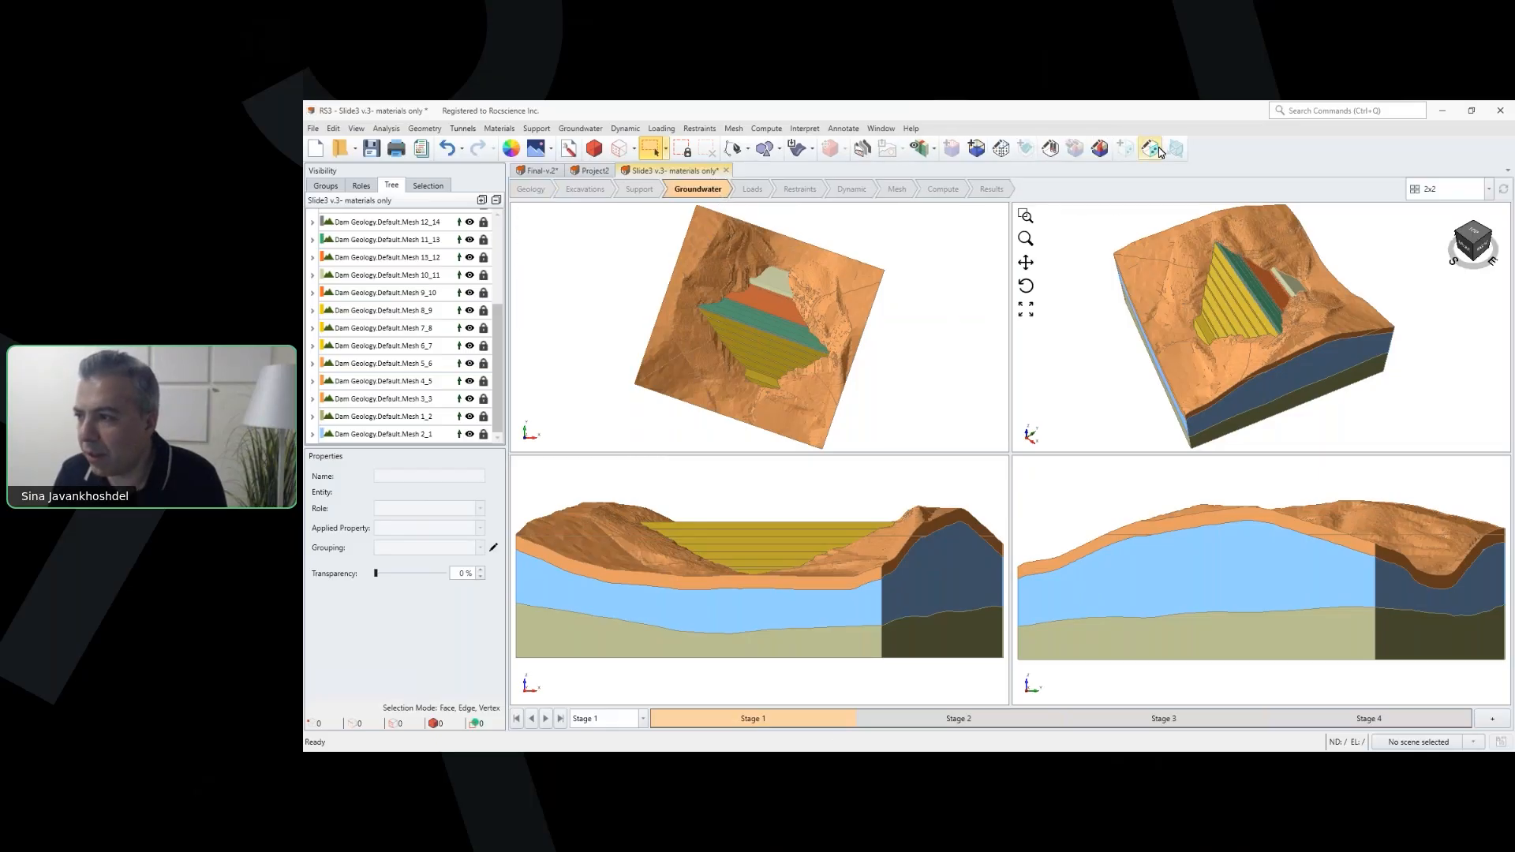
pyautogui.click(1154, 150)
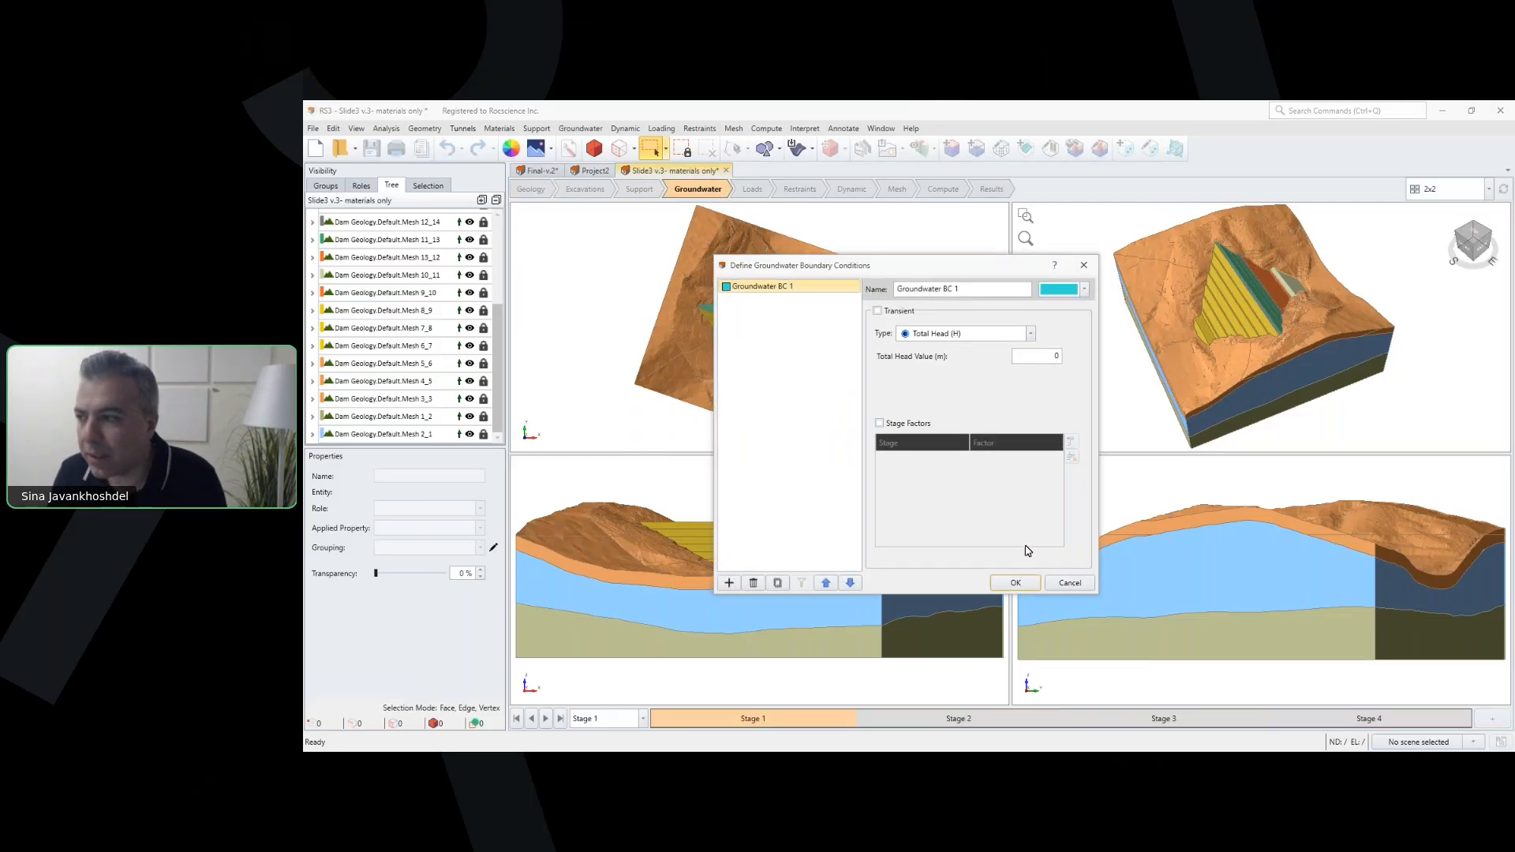
pyautogui.click(1067, 583)
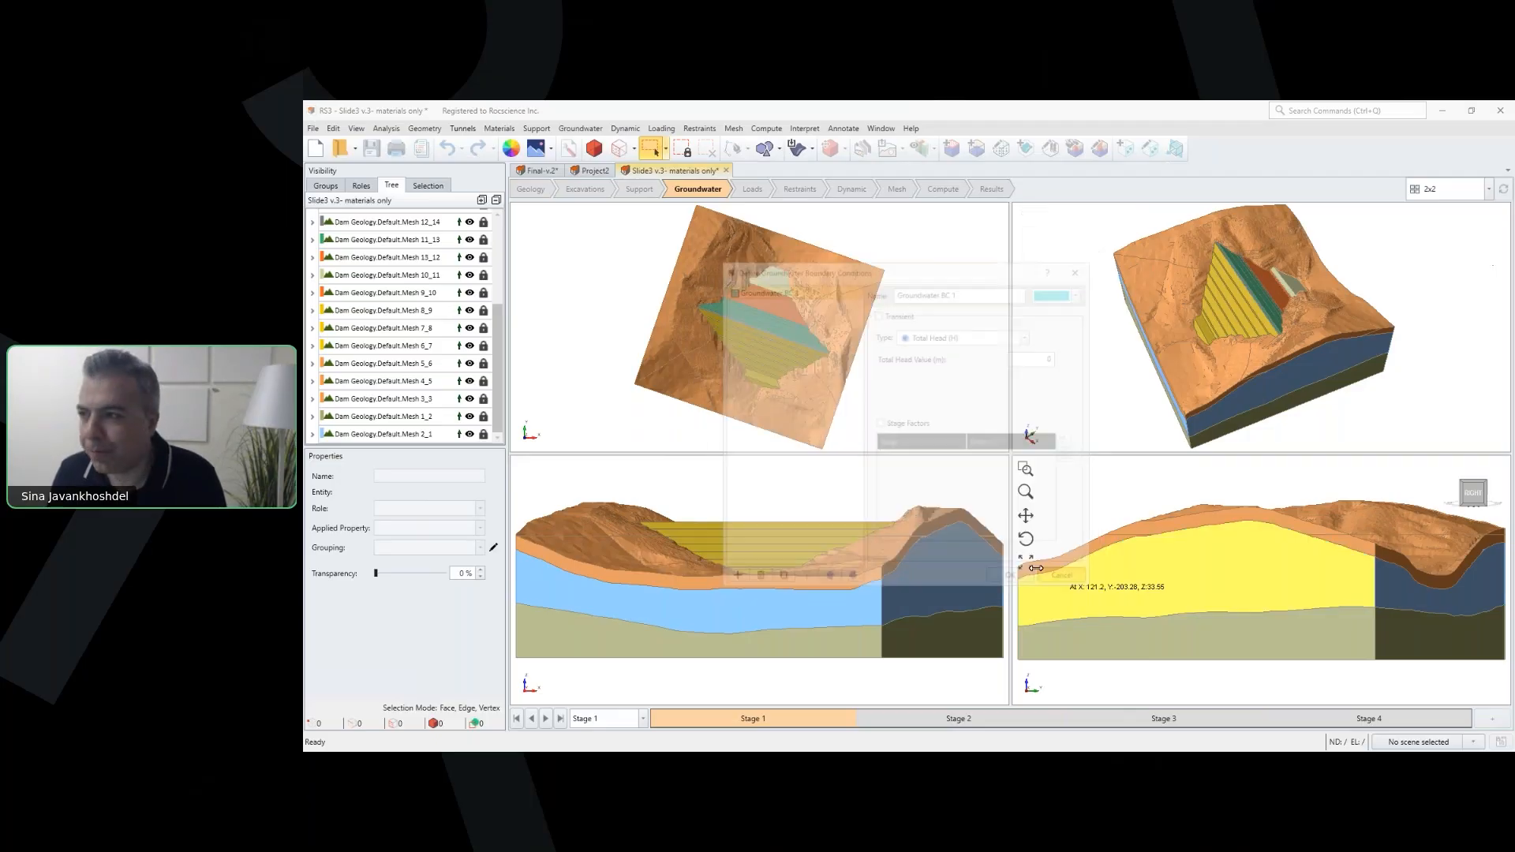
# Step: In the Final-v.2 model, review the TH=57m and Seepage groundwater boundary condition definitions without changing them
pyautogui.click(538, 173)
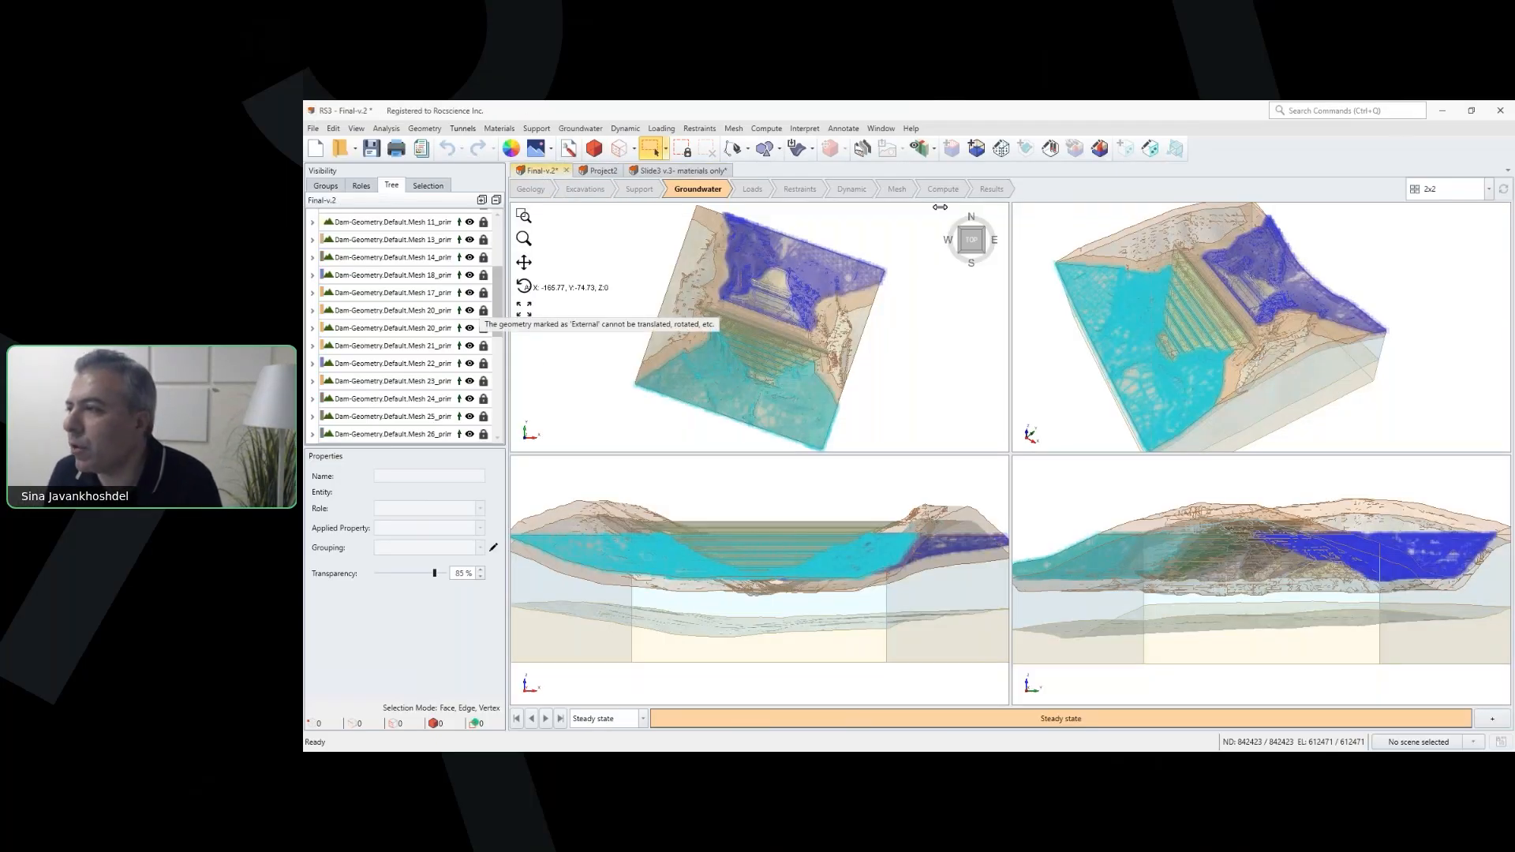
pyautogui.click(1148, 150)
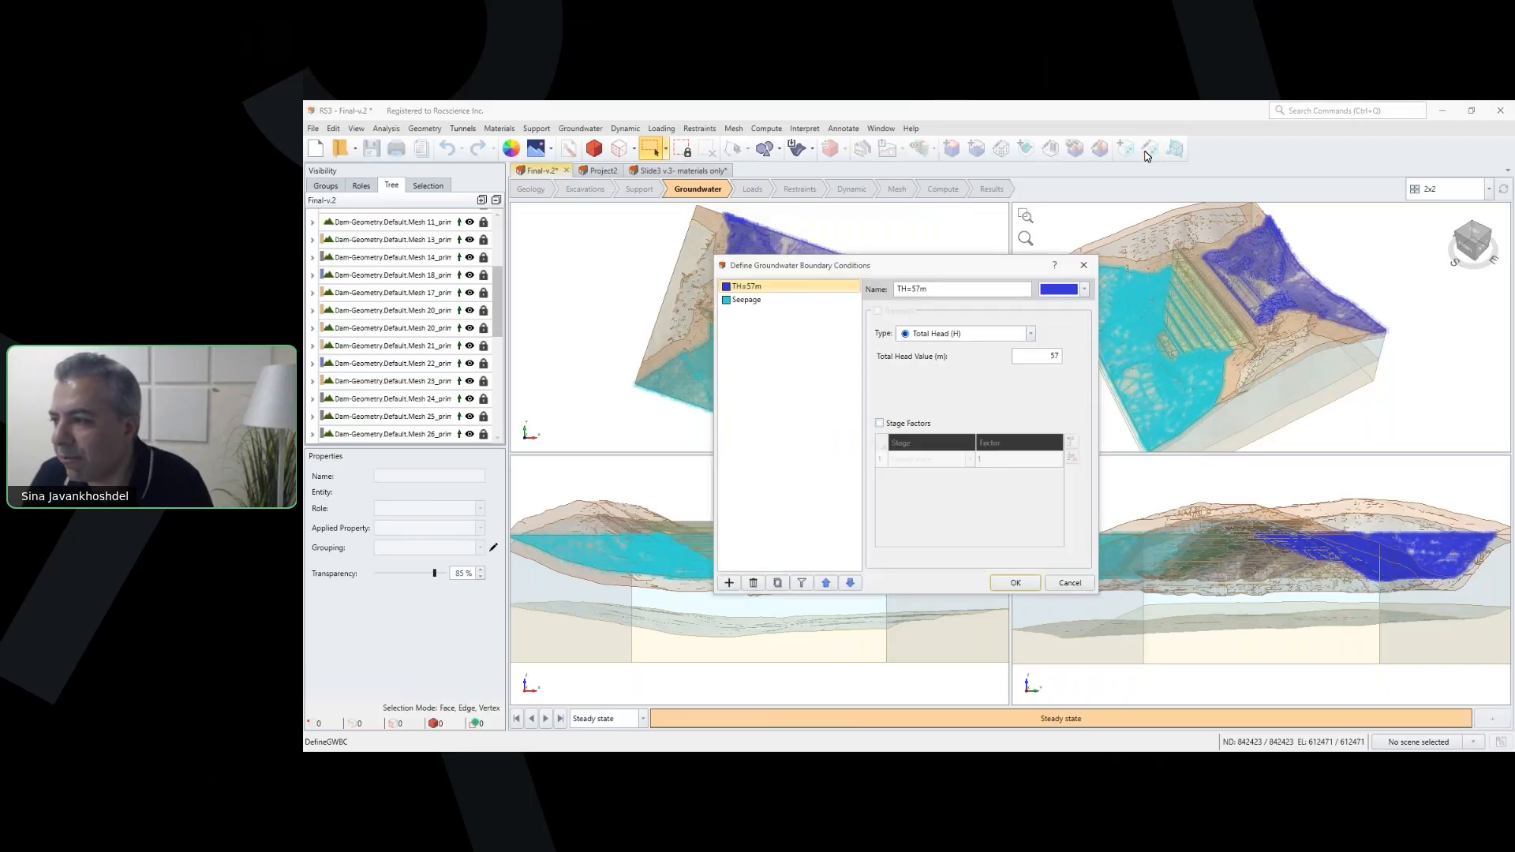
pyautogui.doubleClick(1038, 359)
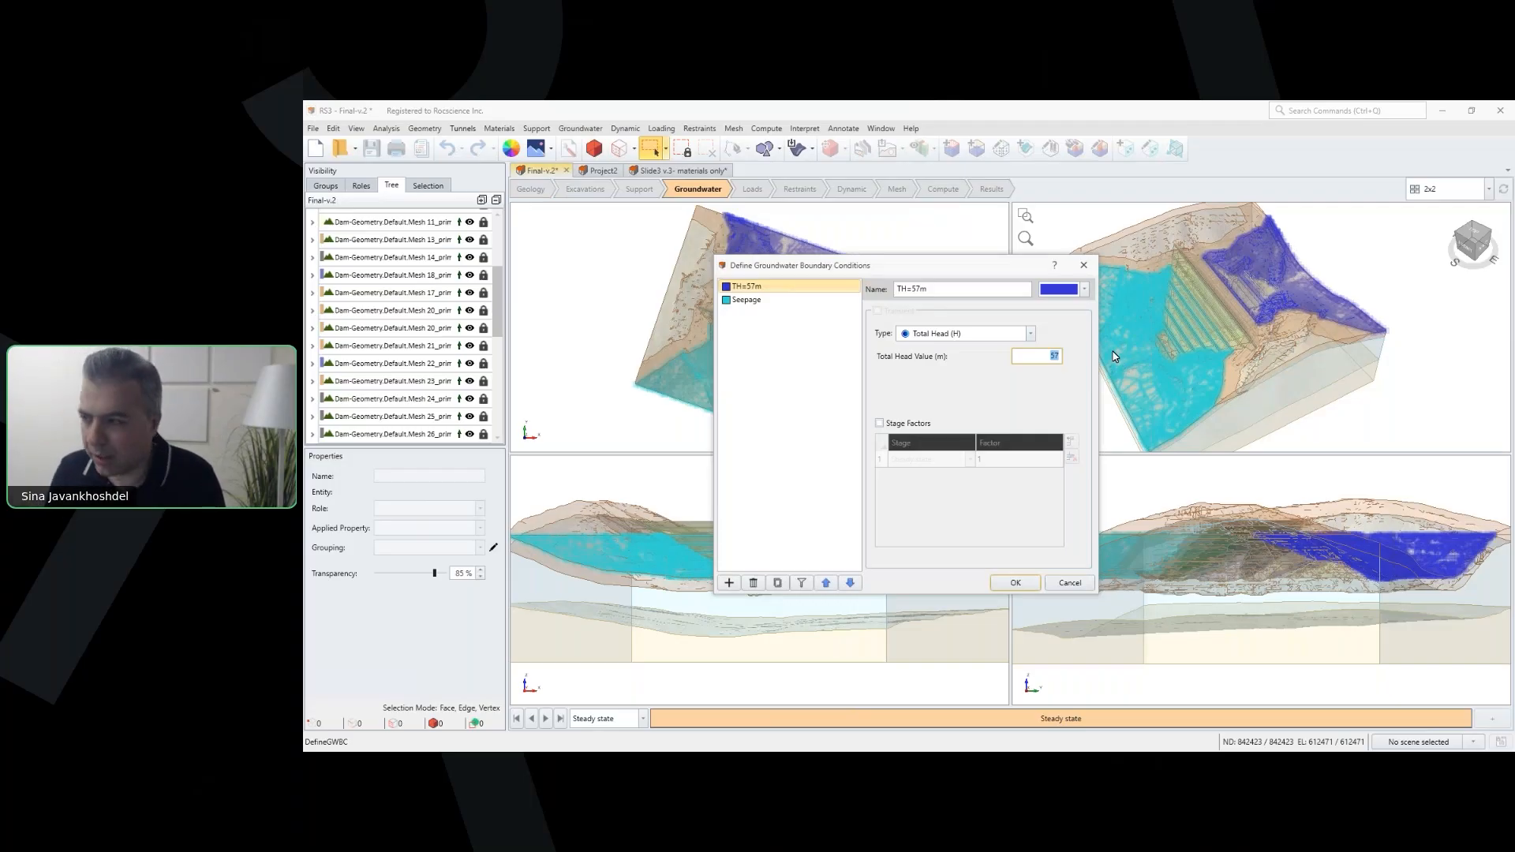
pyautogui.click(802, 303)
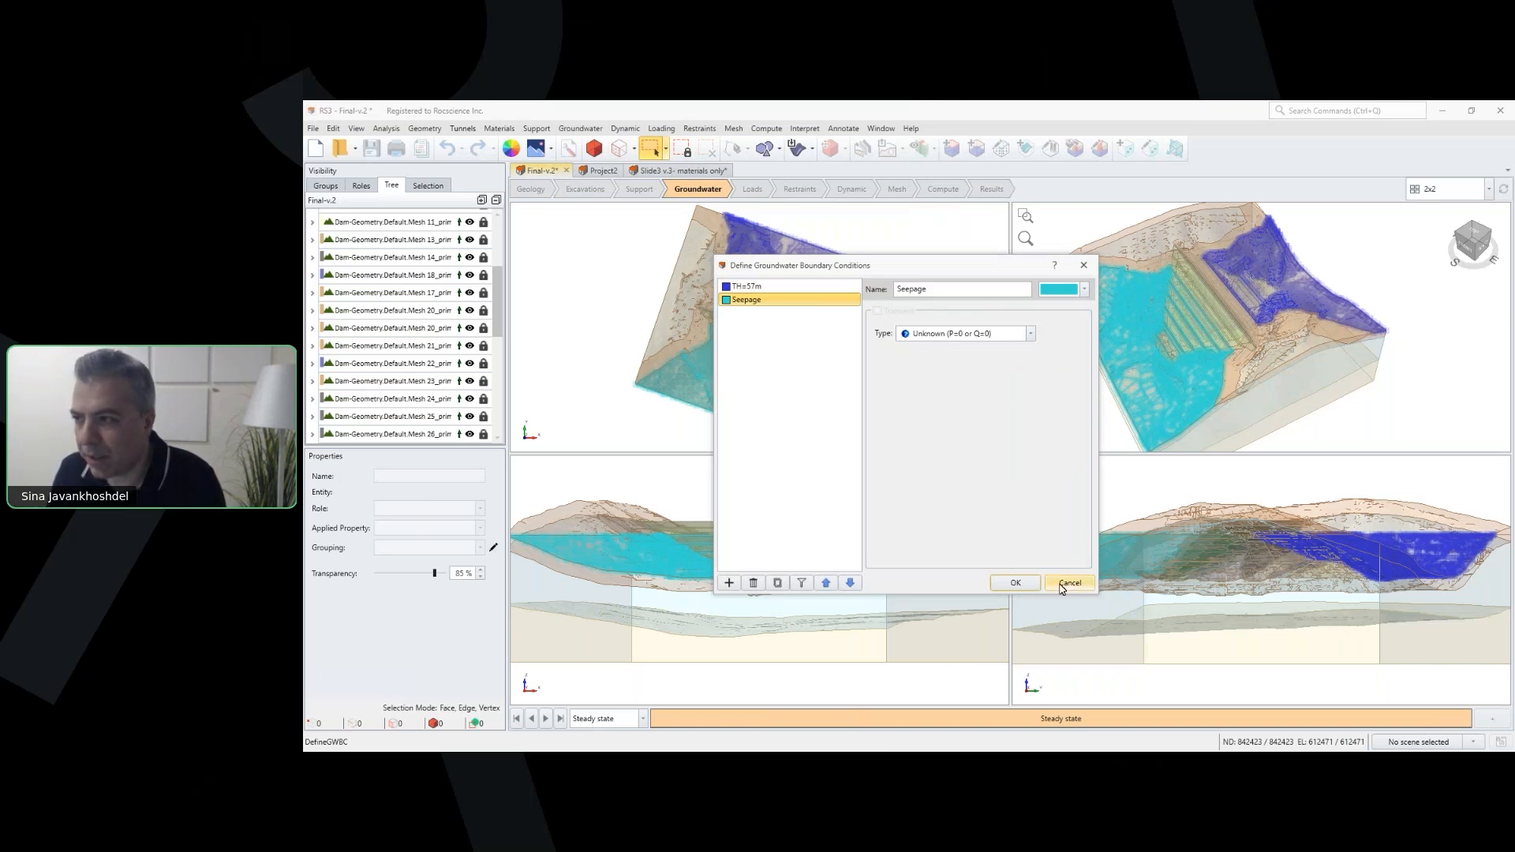
pyautogui.click(1069, 583)
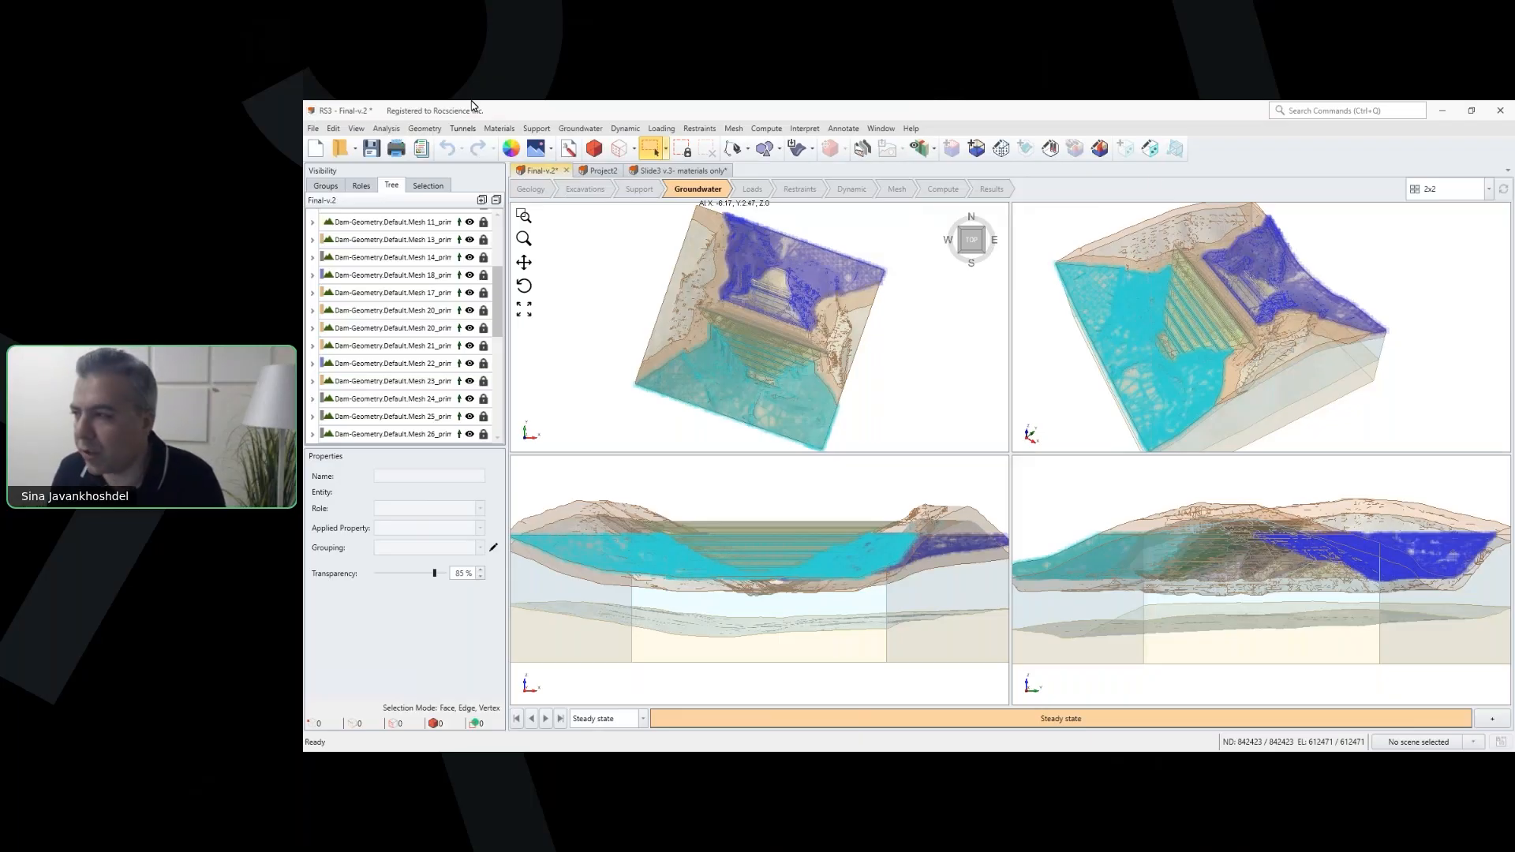
# Step: Review the groundwater method options and stage definition in Final-v.2's project settings, discarding any changes
pyautogui.click(386, 128)
pyautogui.click(414, 142)
pyautogui.click(742, 354)
pyautogui.click(972, 289)
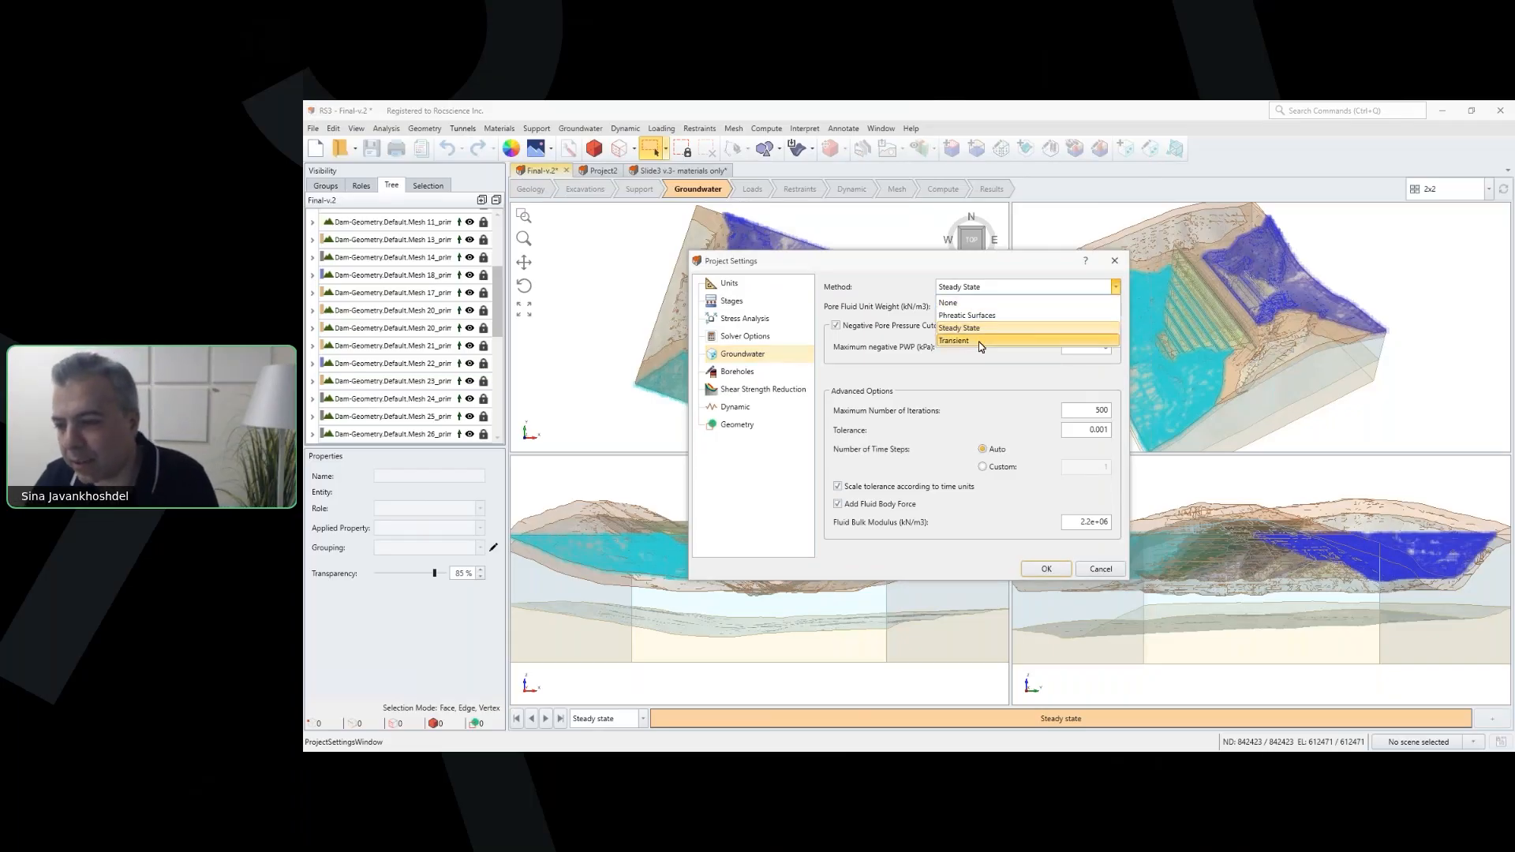
pyautogui.click(979, 341)
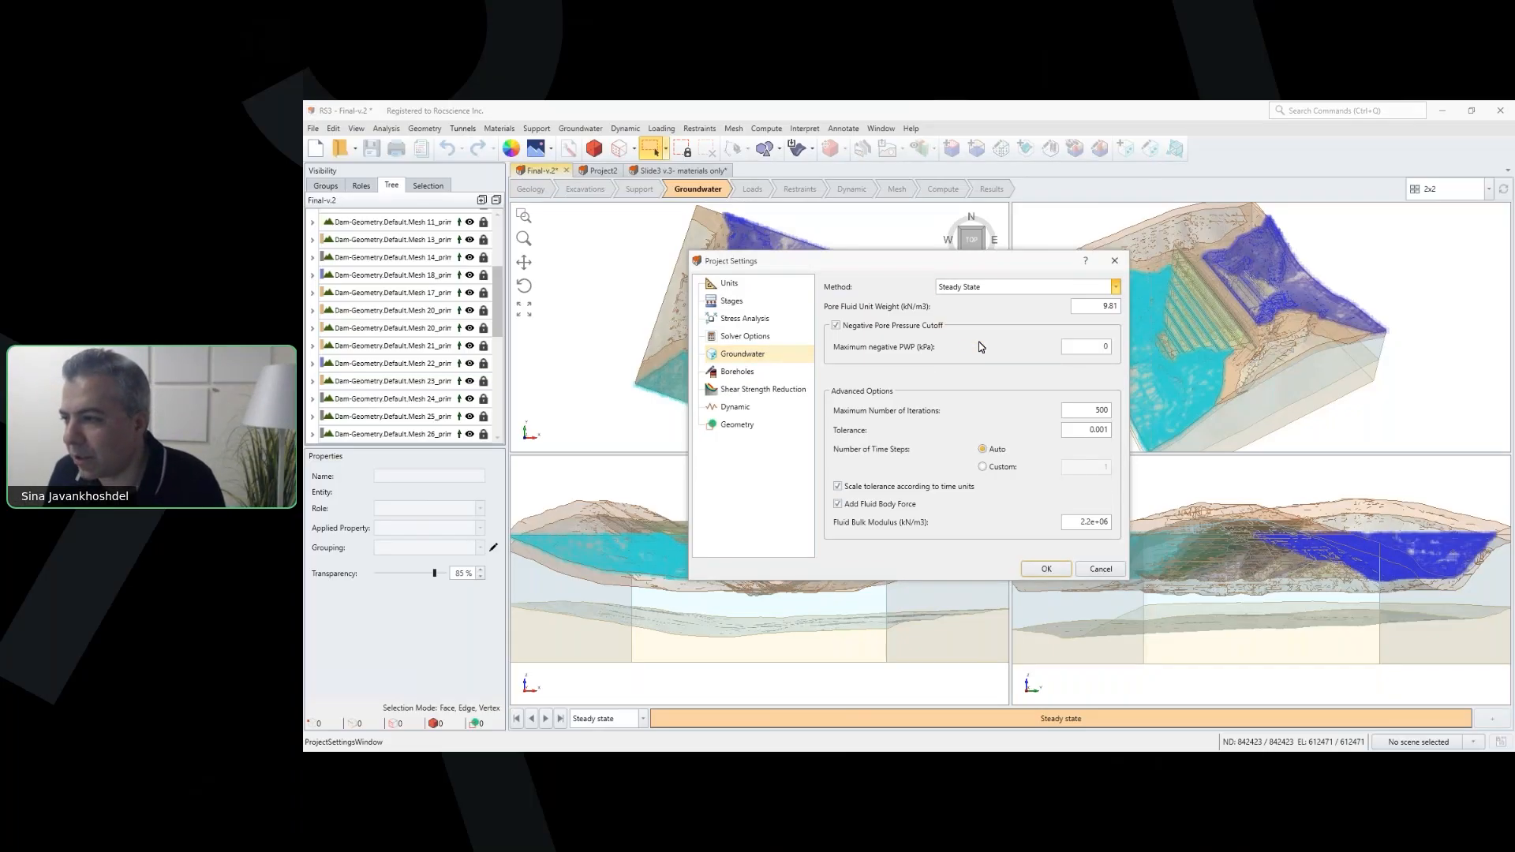
pyautogui.click(734, 301)
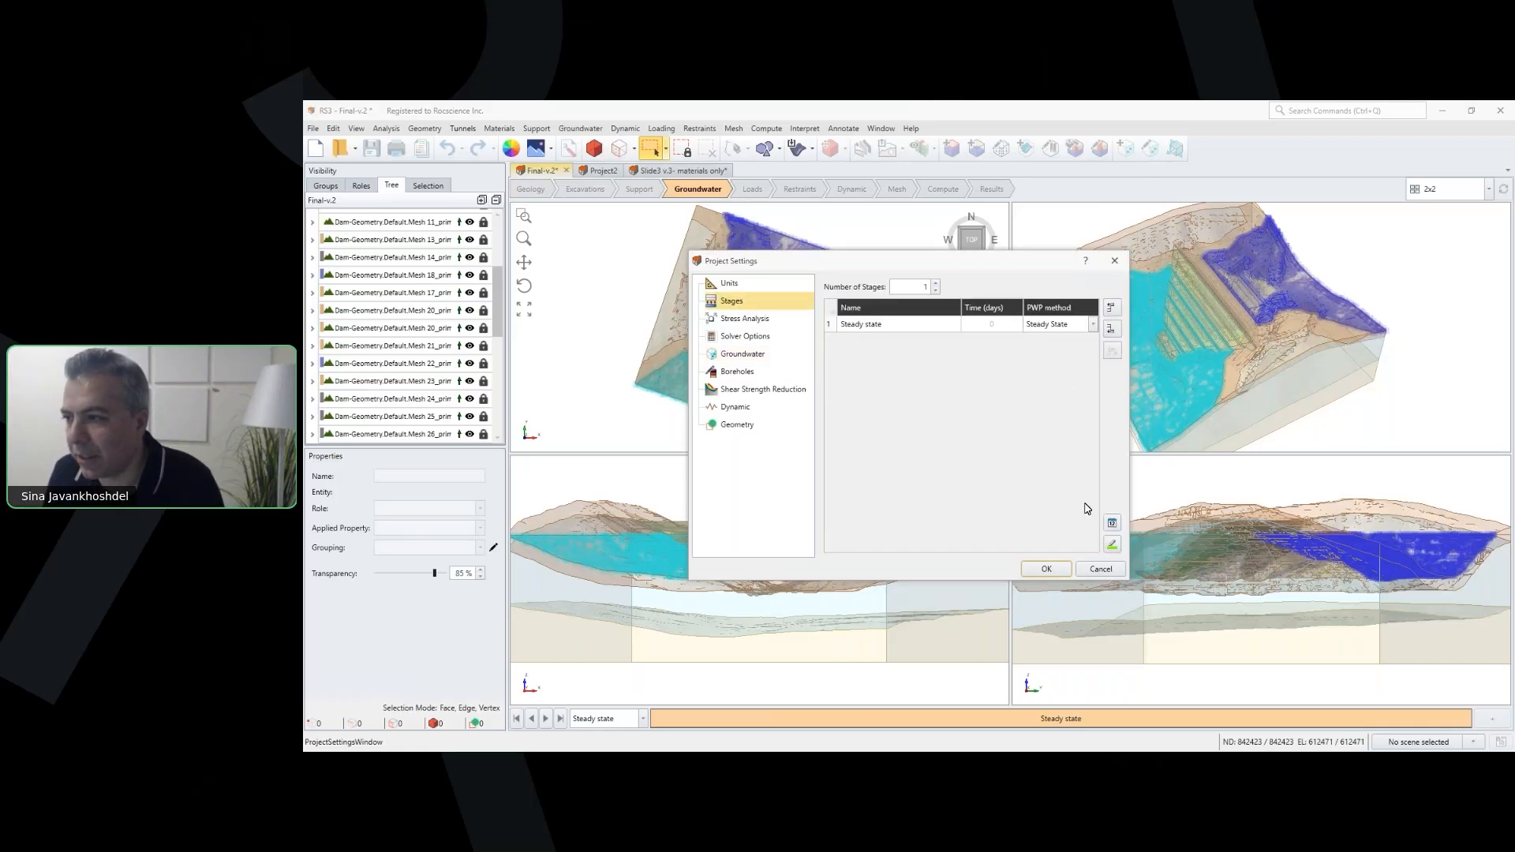
pyautogui.click(1101, 569)
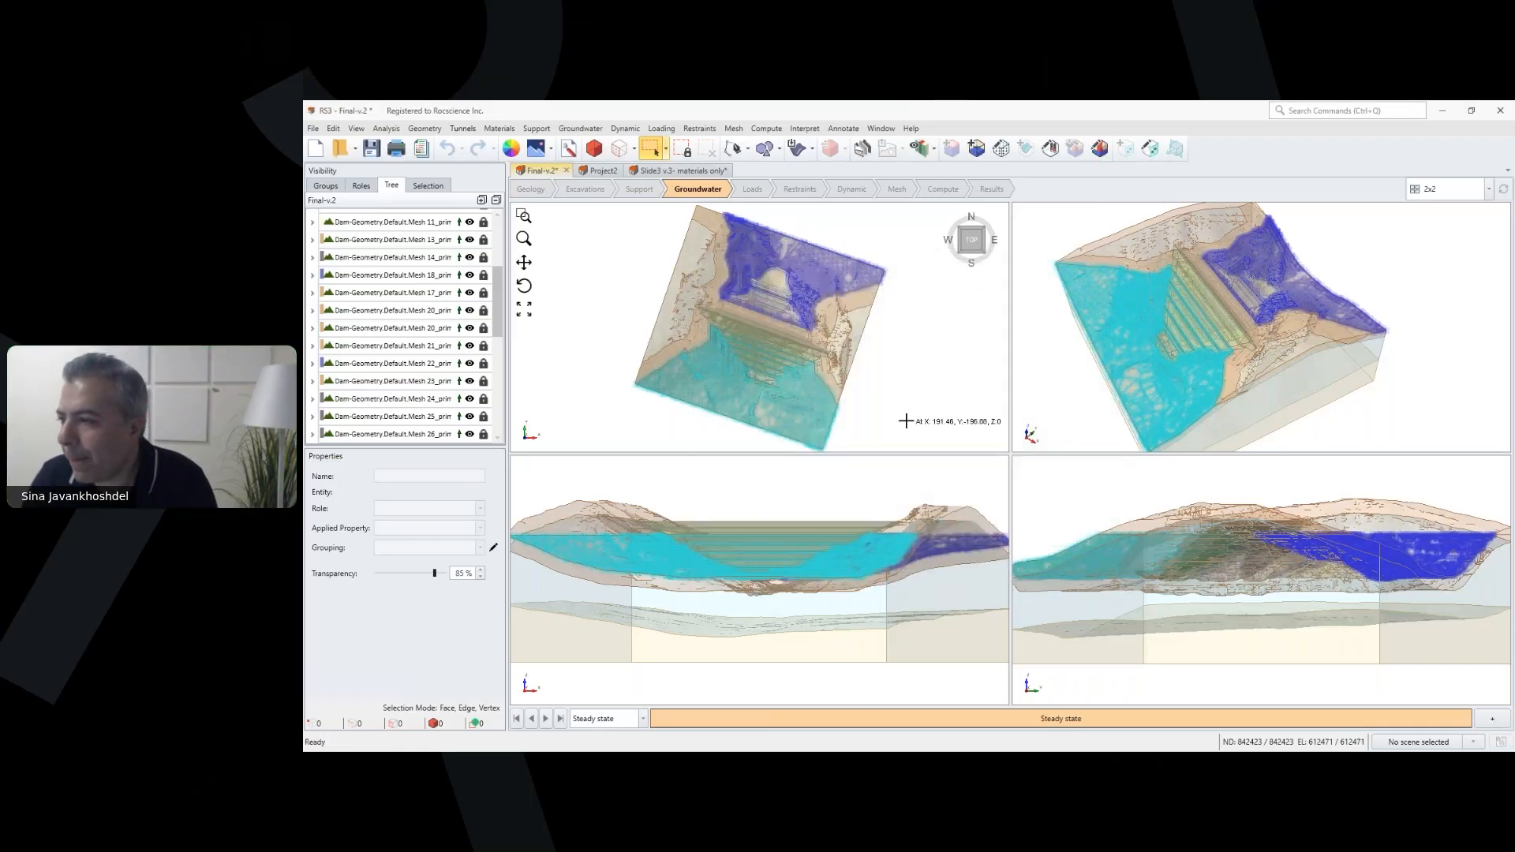
# Step: Show the hybrid mesh of Final-v.2 and briefly display the higher order region to examine the meshing
pyautogui.scroll(-10, 410, 379)
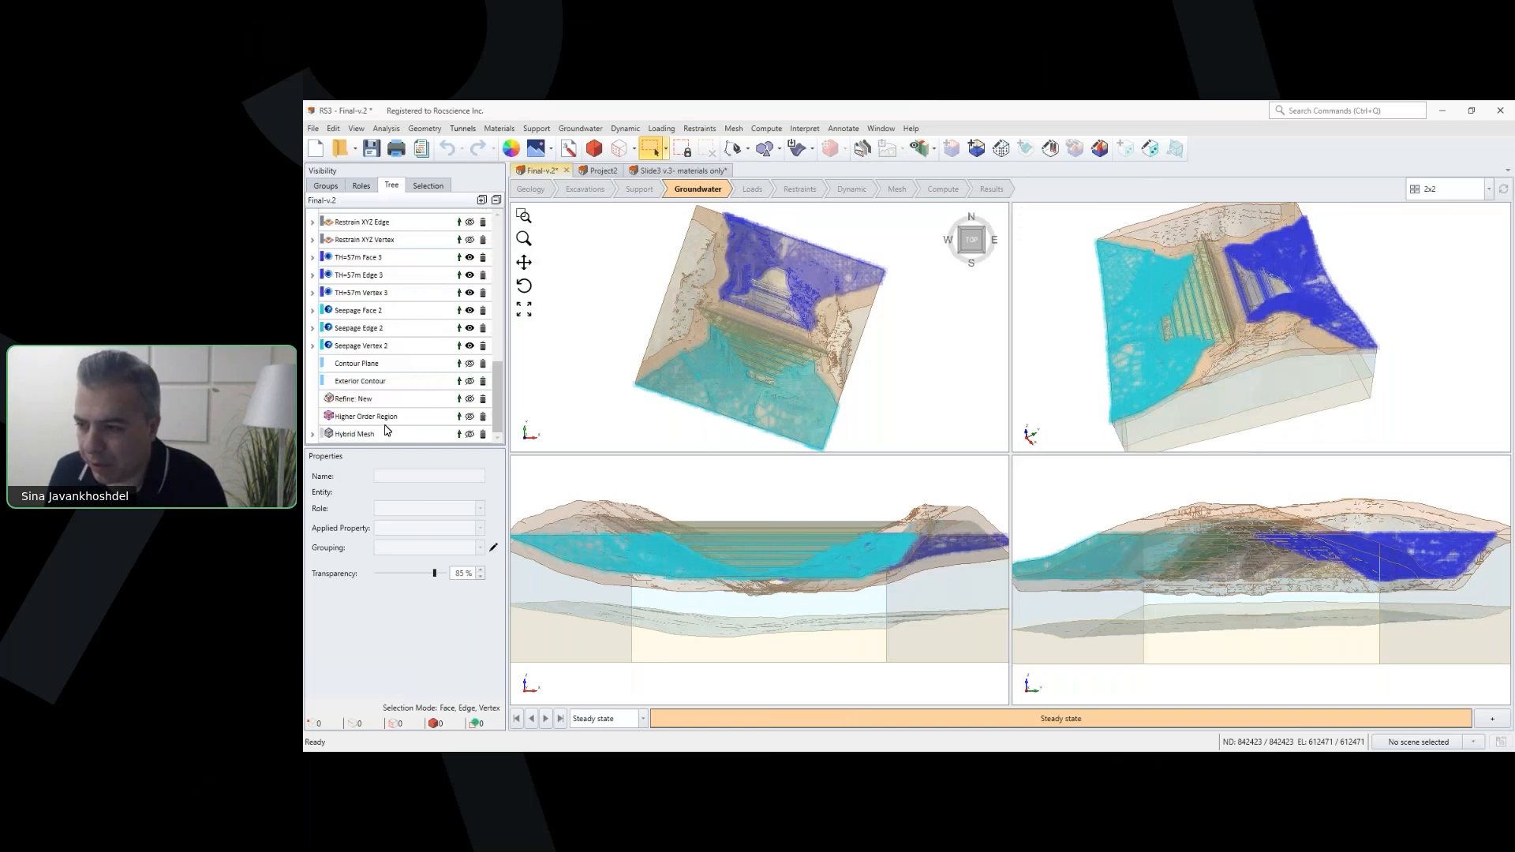
pyautogui.click(468, 434)
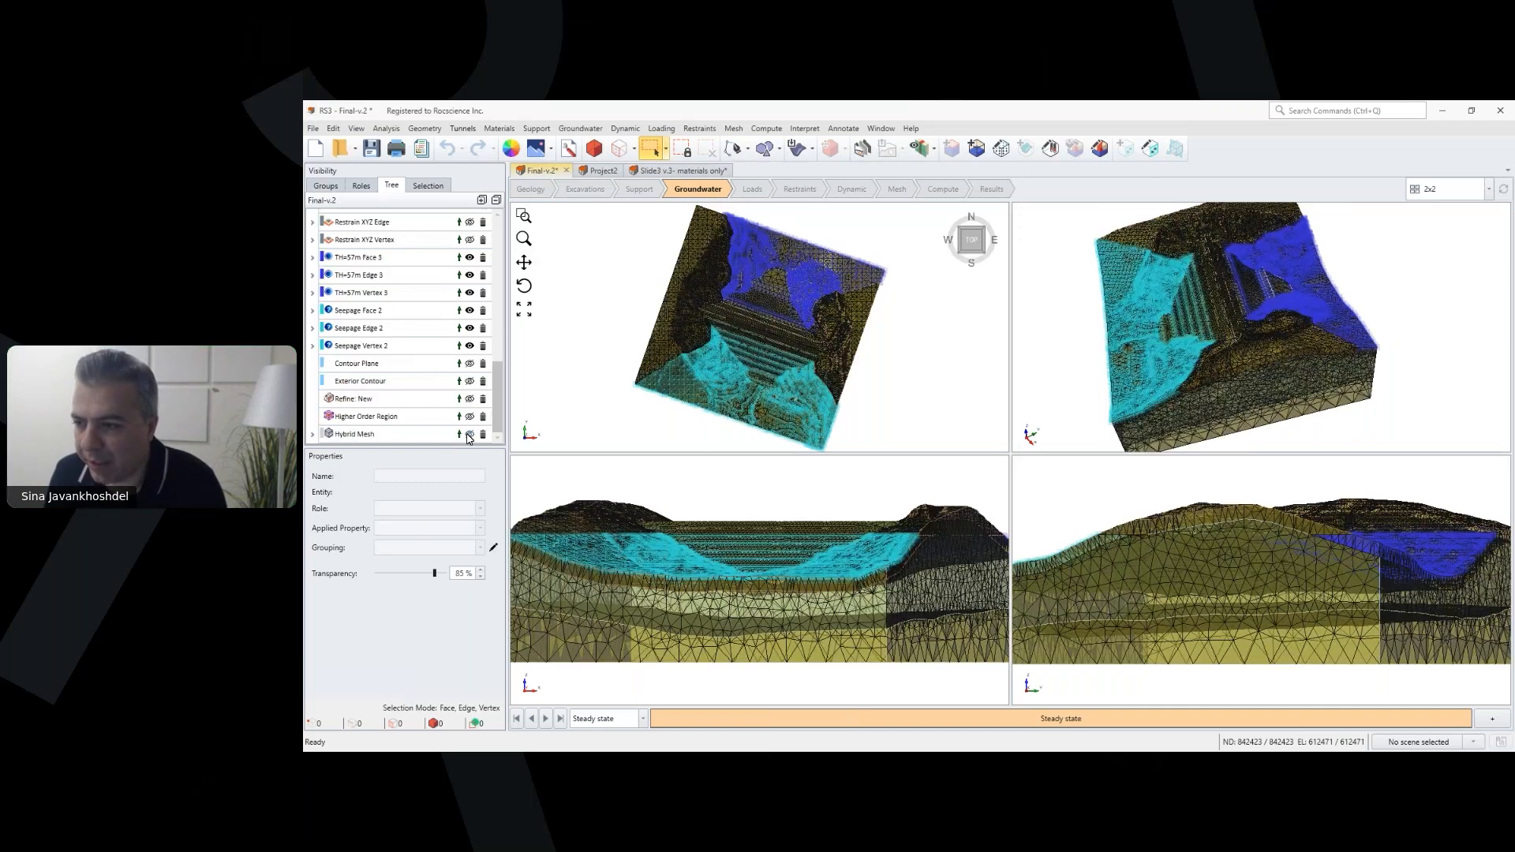
pyautogui.click(472, 416)
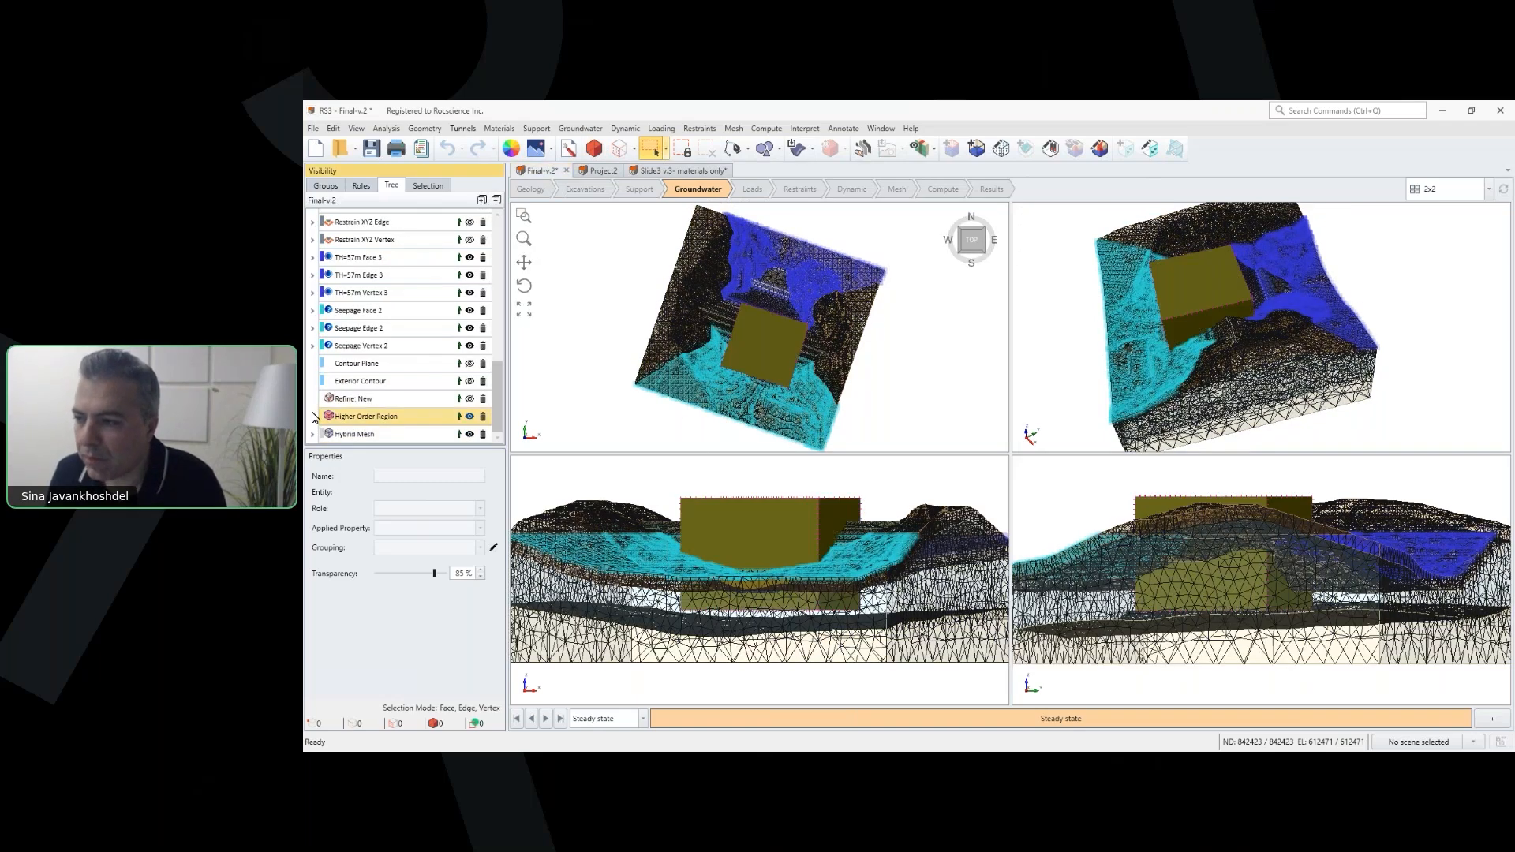
pyautogui.click(470, 417)
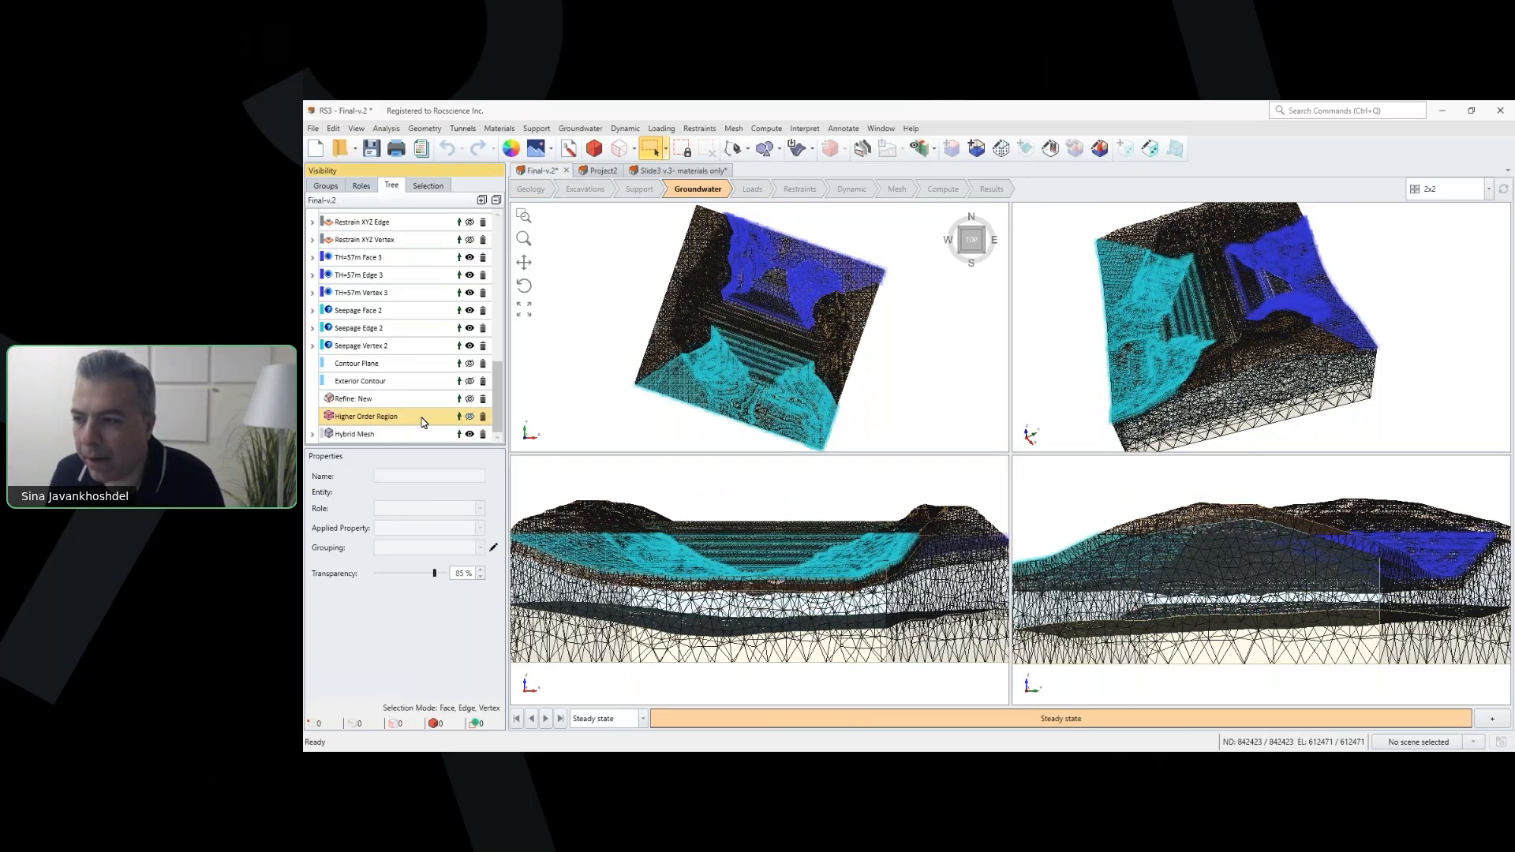
pyautogui.click(470, 401)
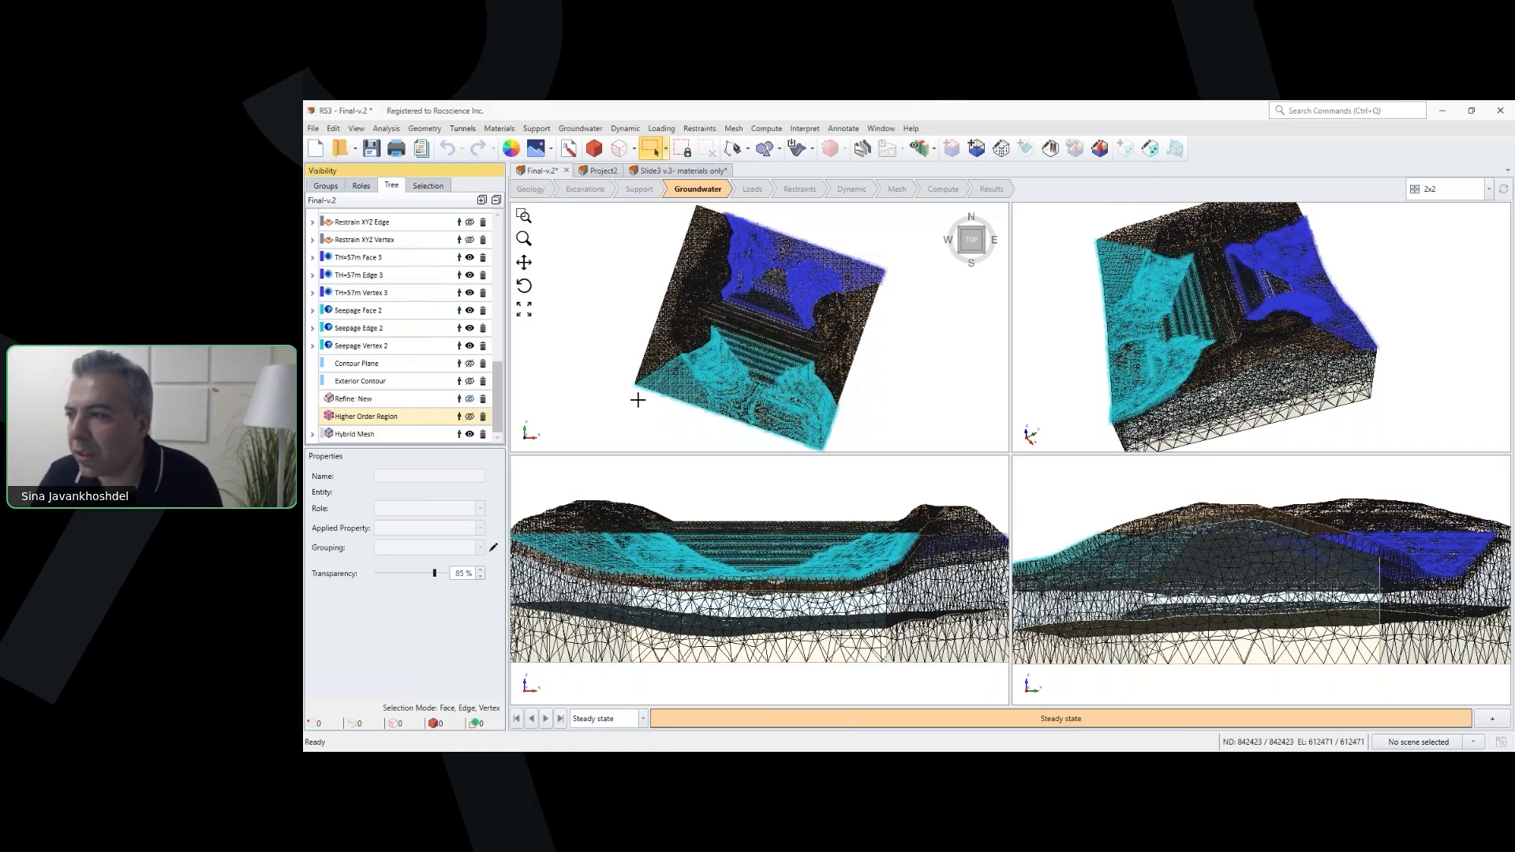
# Step: Display the Total Pore Water Pressure contours in the results of Final-v.2 and inspect them in the 3D view
pyautogui.click(992, 192)
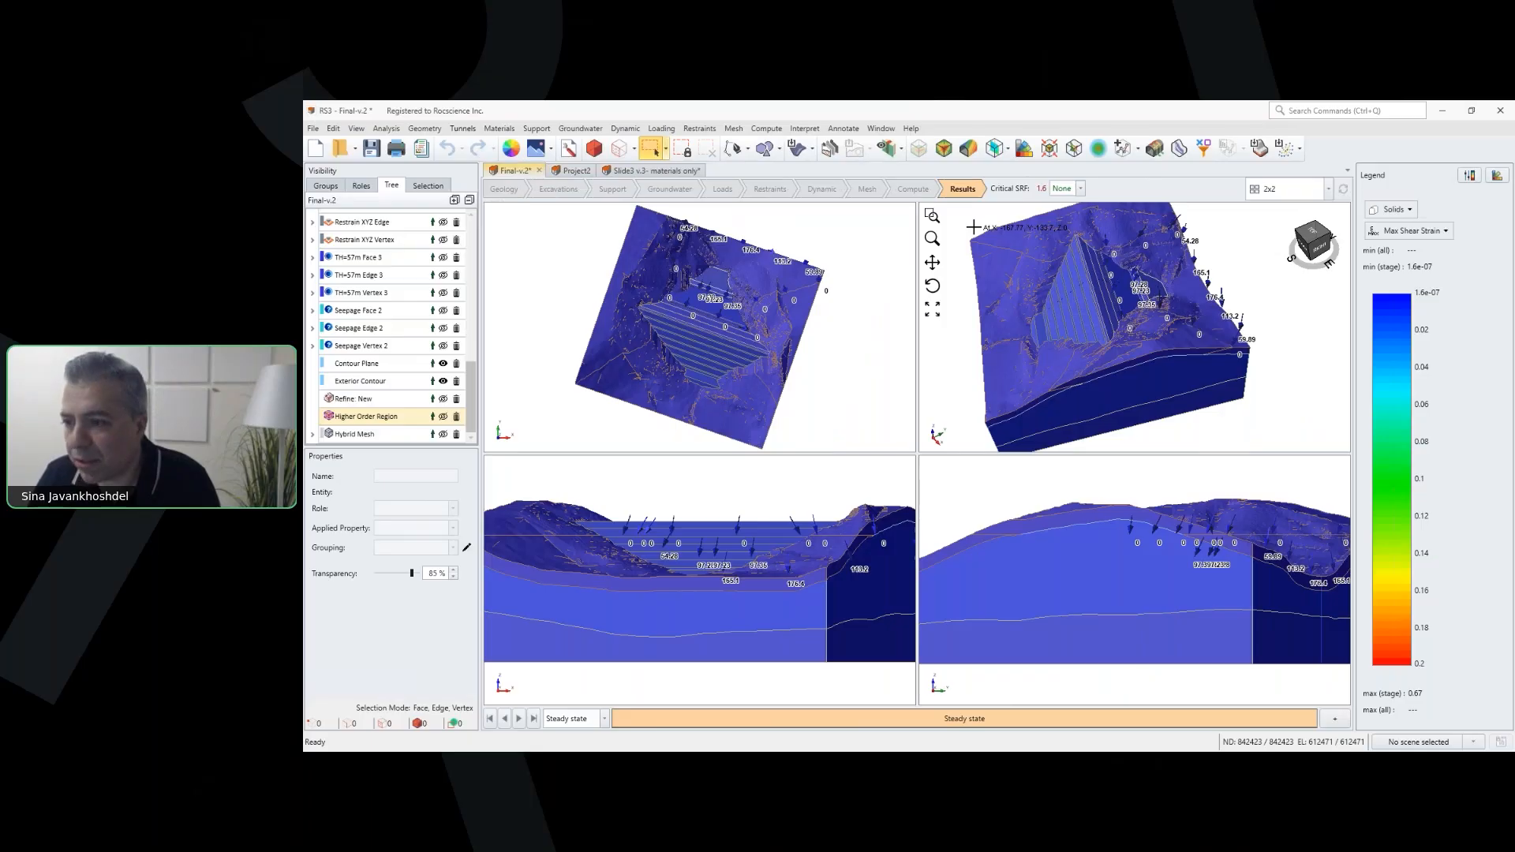
pyautogui.click(1434, 231)
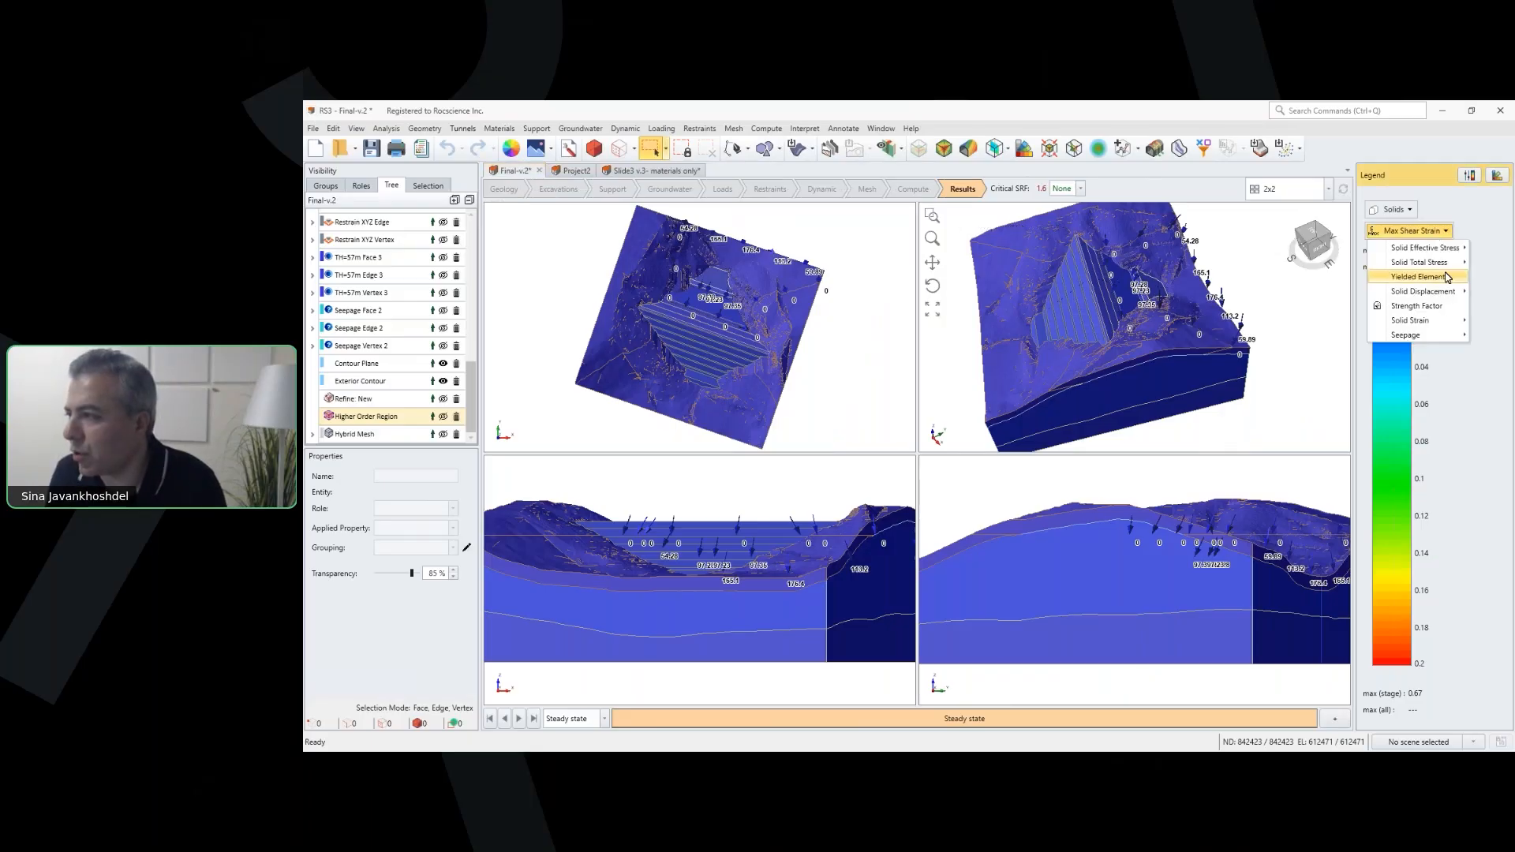
pyautogui.moveTo(1420, 334)
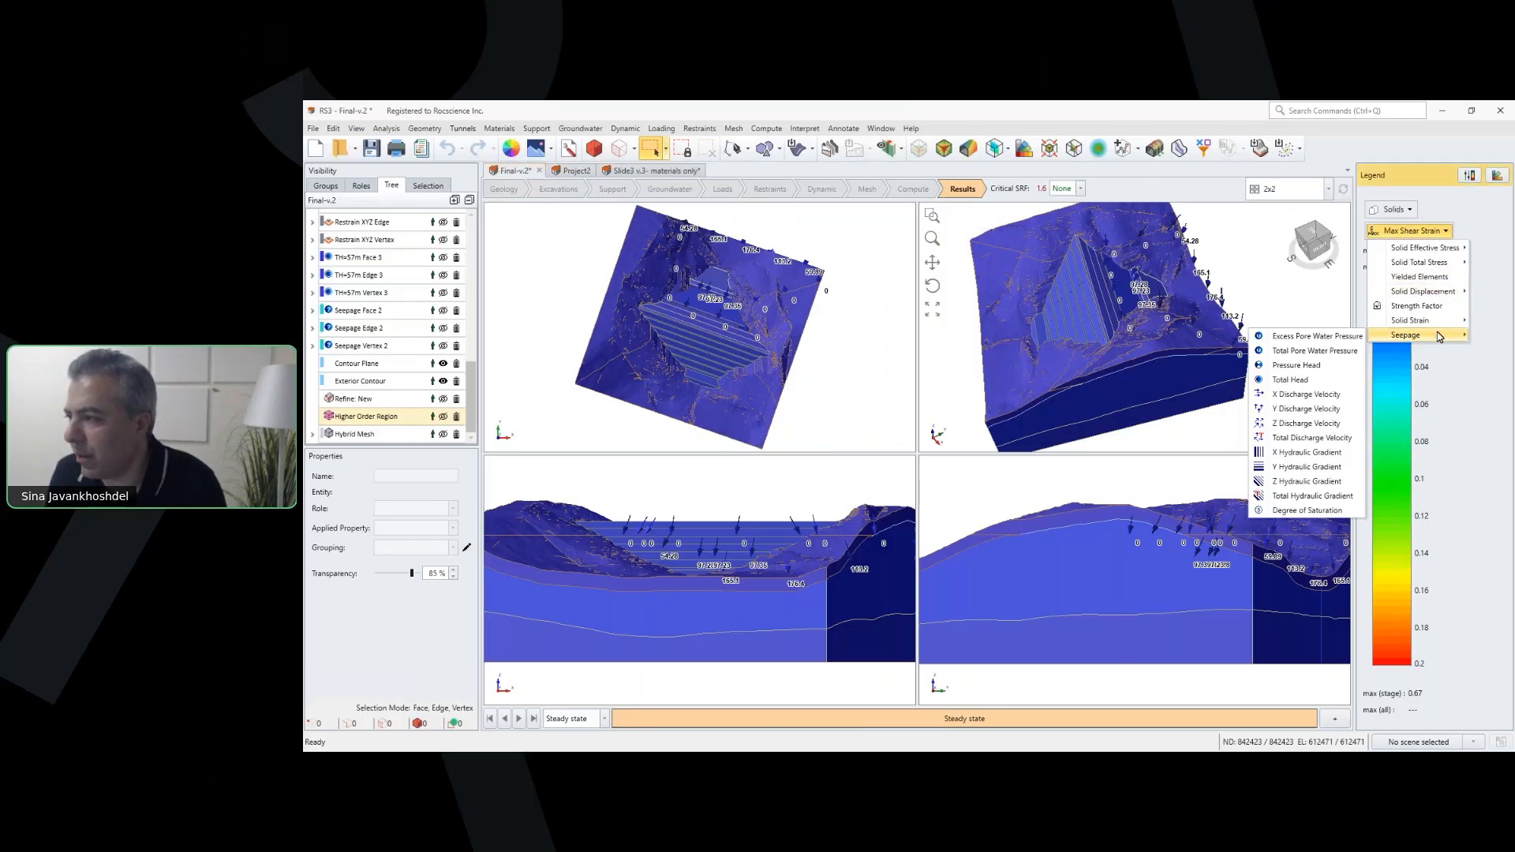
pyautogui.click(1334, 350)
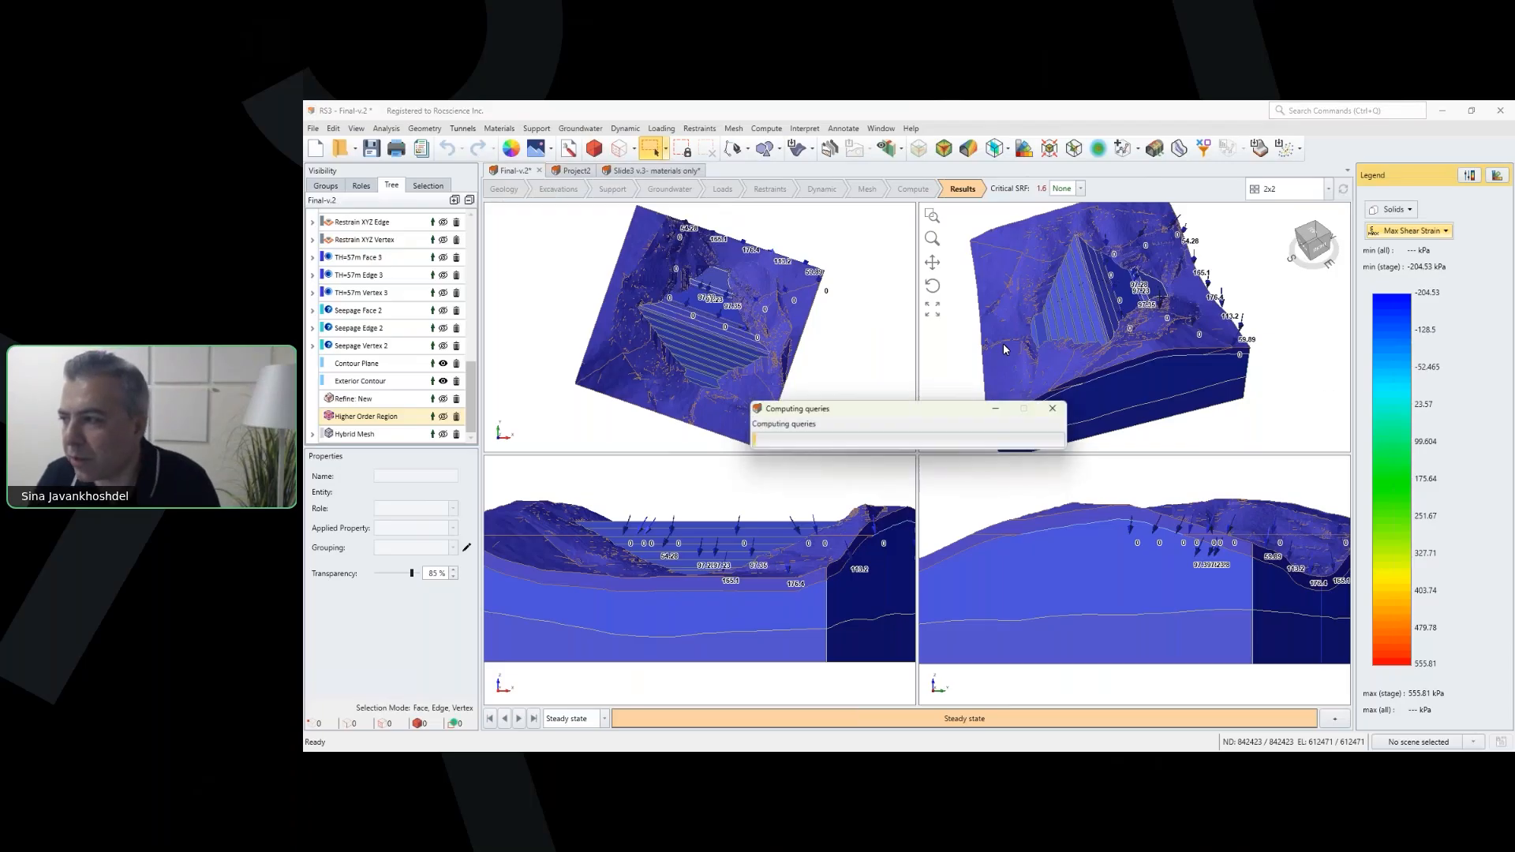
pyautogui.moveTo(1049, 363); pyautogui.dragTo(1227, 351, button='middle')
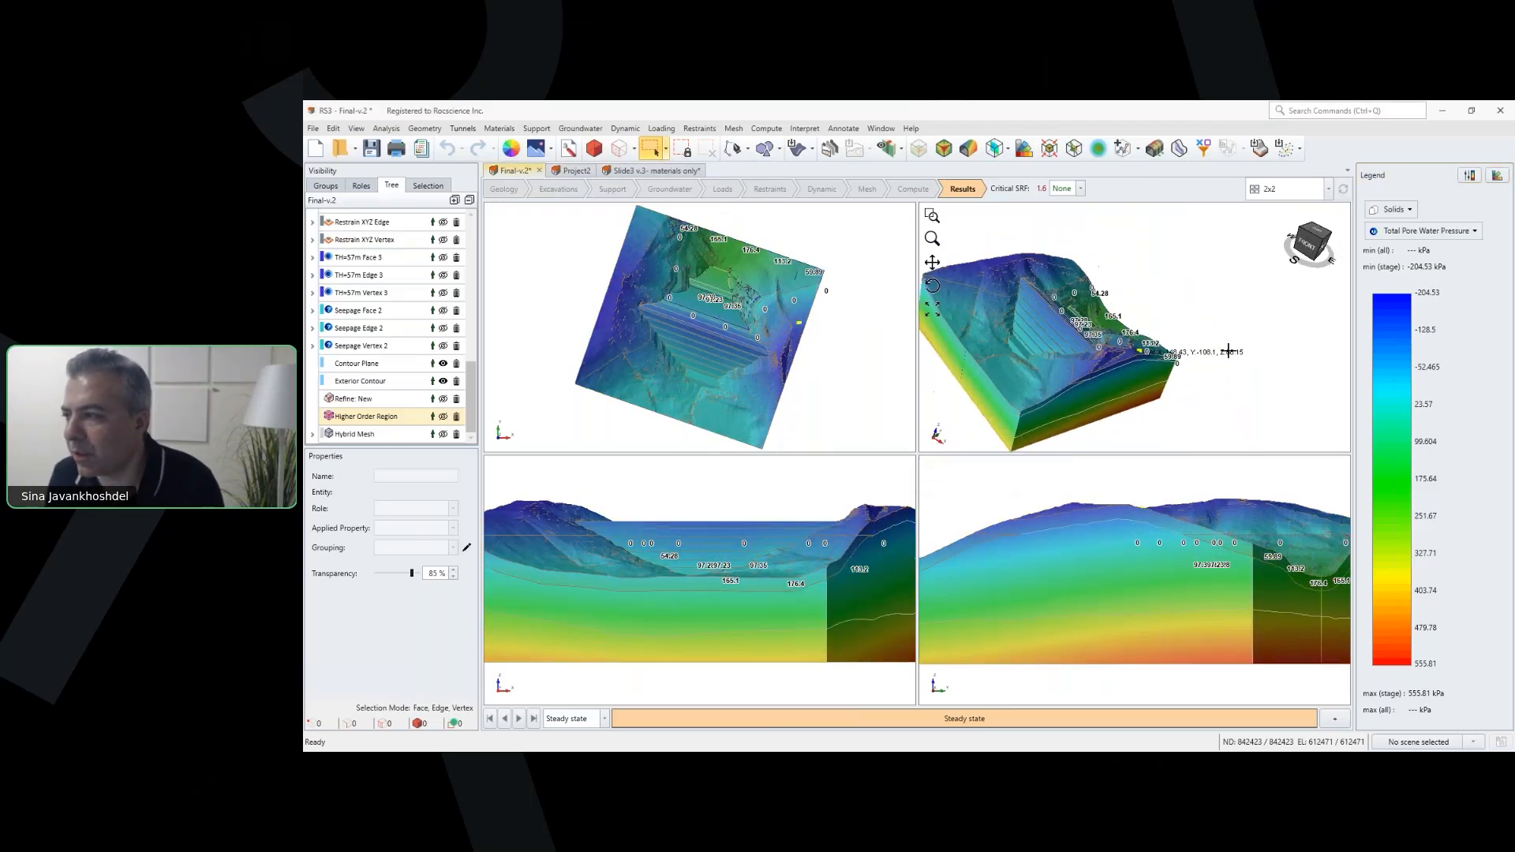
# Step: Switch the result contours to Total Head and inspect the dam in the 3D view
pyautogui.click(1426, 230)
pyautogui.moveTo(1442, 335)
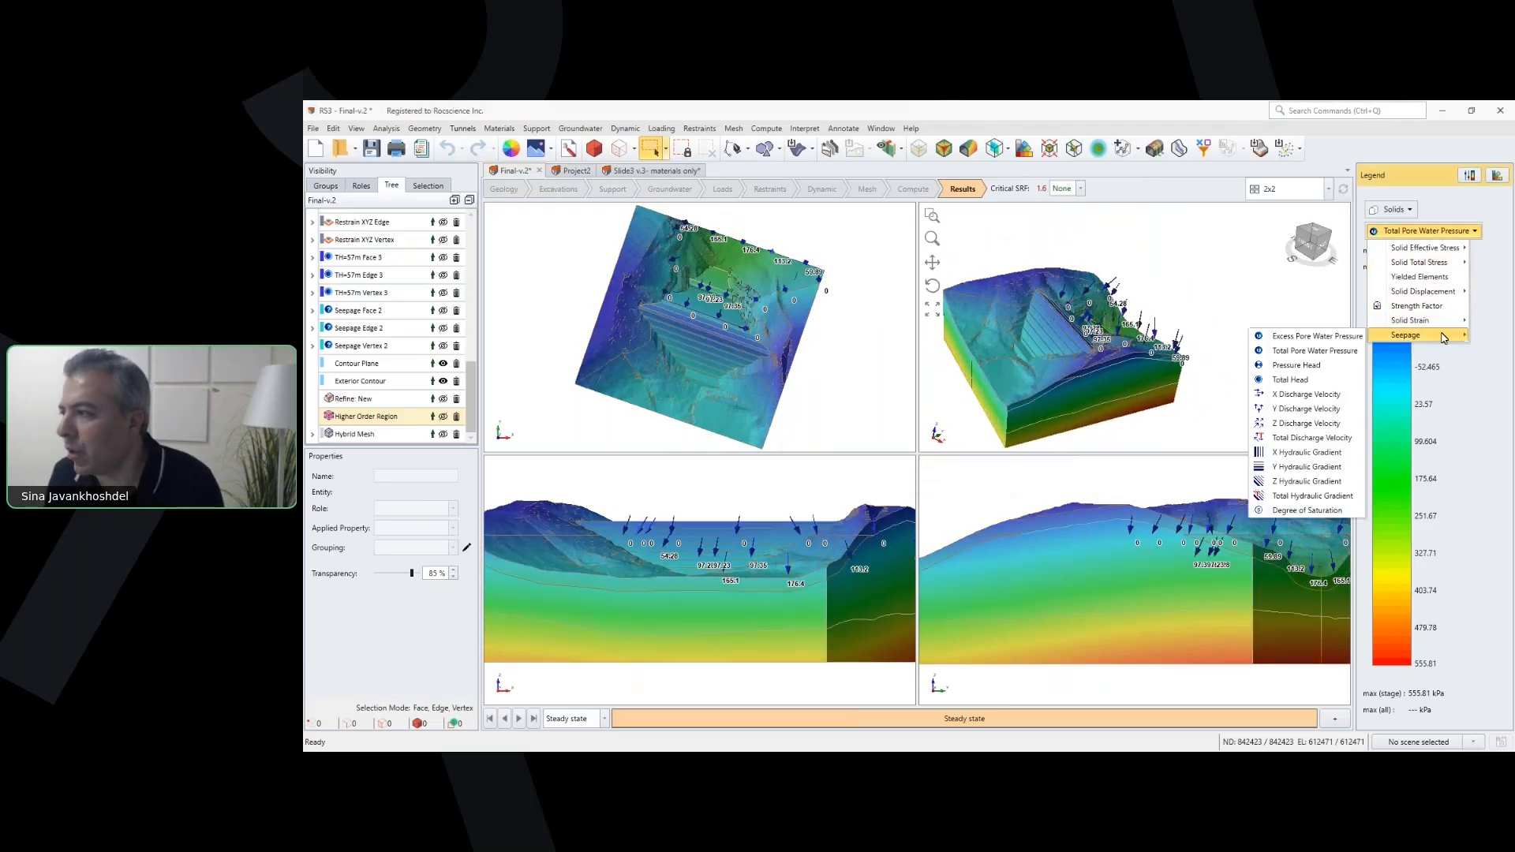
pyautogui.click(1313, 382)
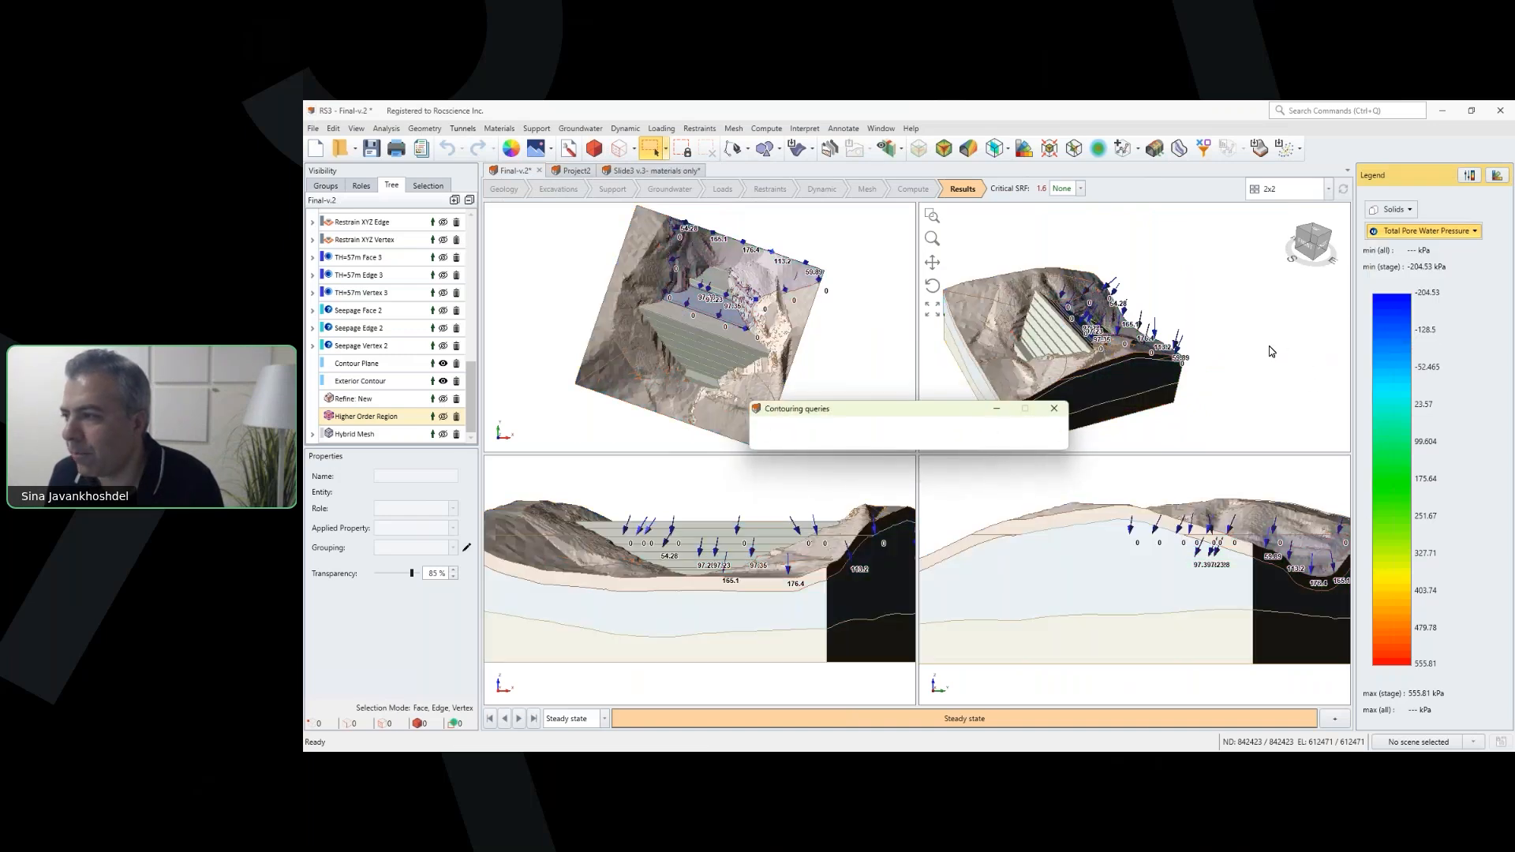
pyautogui.scroll(-3, 1262, 348)
pyautogui.moveTo(1229, 339)
pyautogui.mouseDown(button='middle')
pyautogui.moveTo(1188, 348)
pyautogui.moveTo(1201, 347)
pyautogui.mouseUp(button='middle')
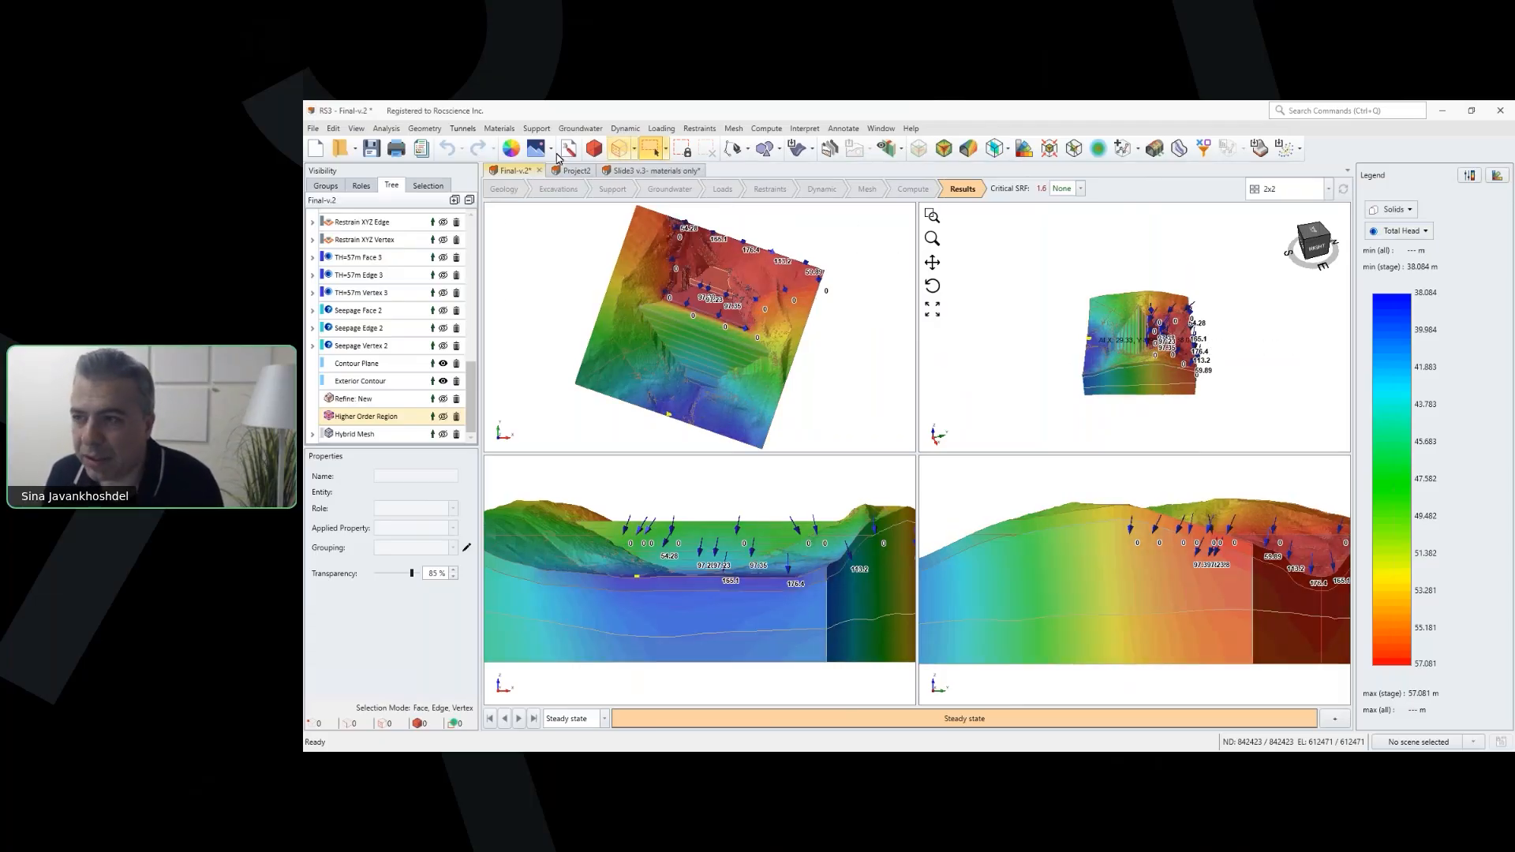
# Step: Look up the Export Pore Water Pressure to Slide3 option in RS3 and switch to Slide3
pyautogui.click(313, 128)
pyautogui.moveTo(339, 276)
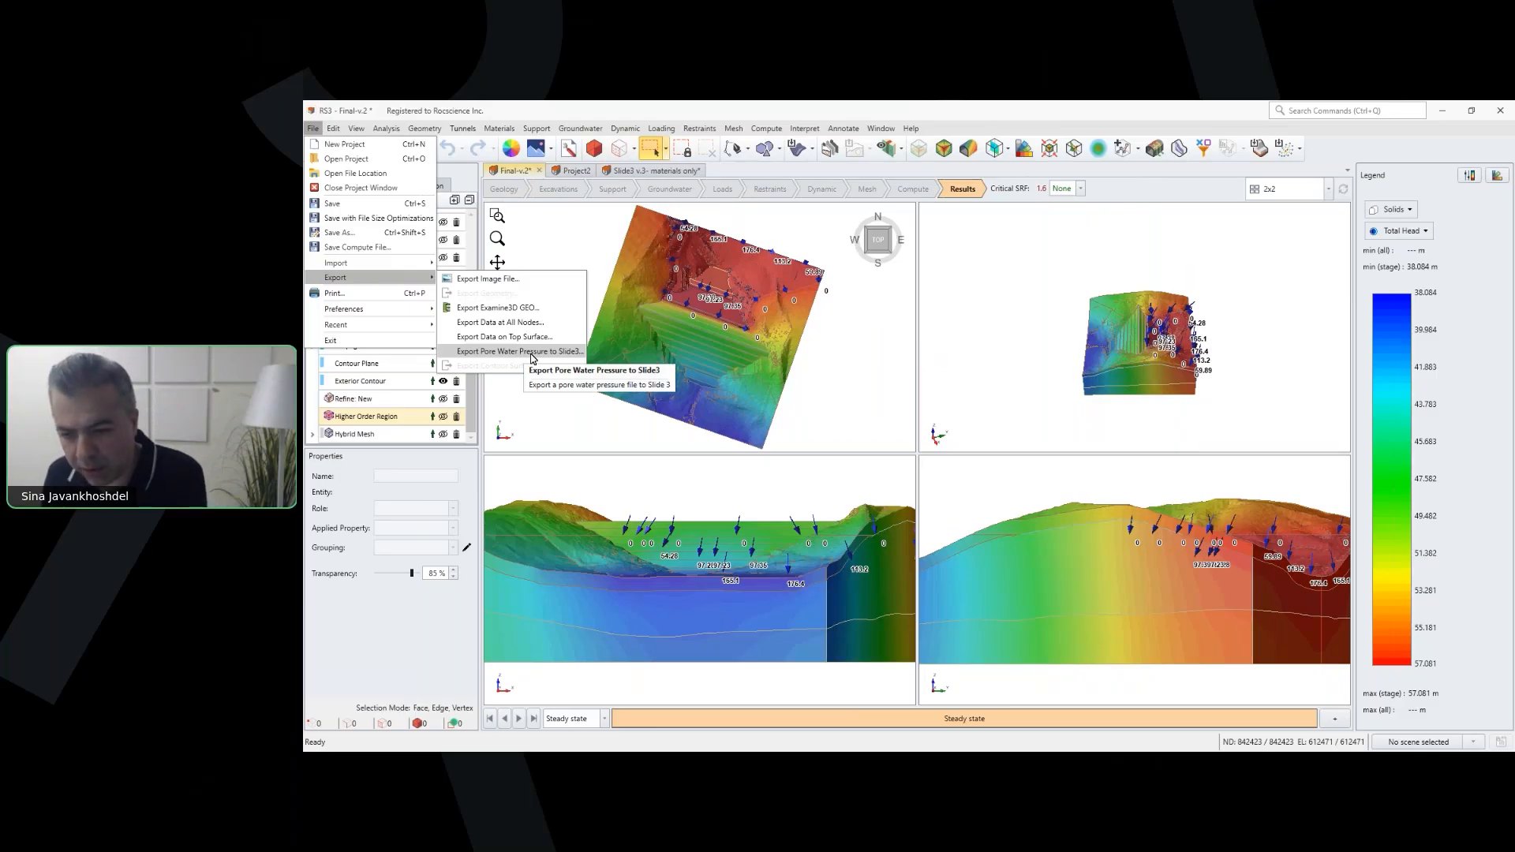
pyautogui.click(1028, 748)
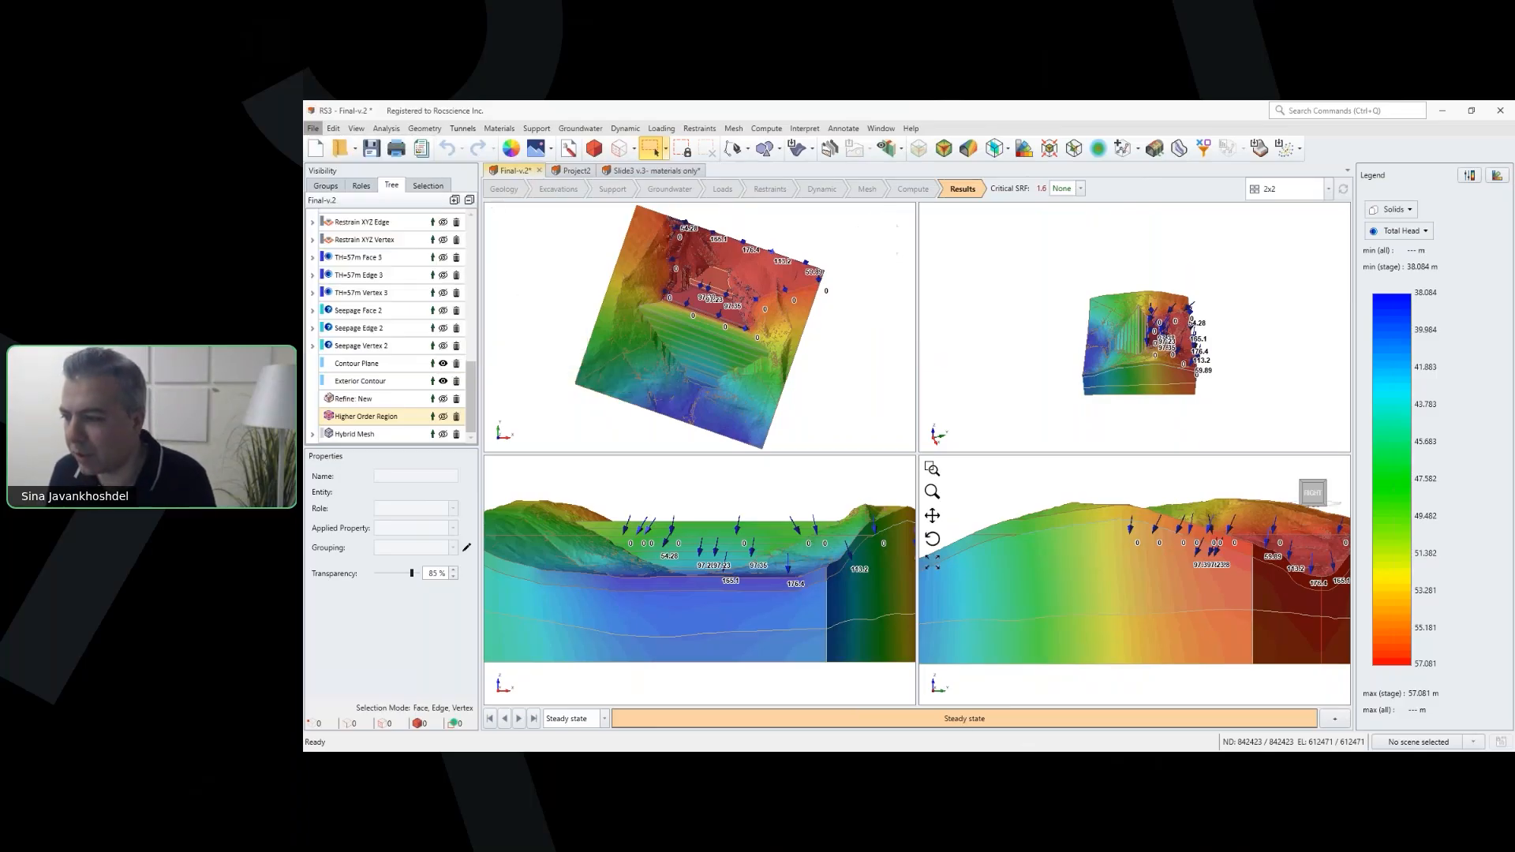
pyautogui.click(1000, 707)
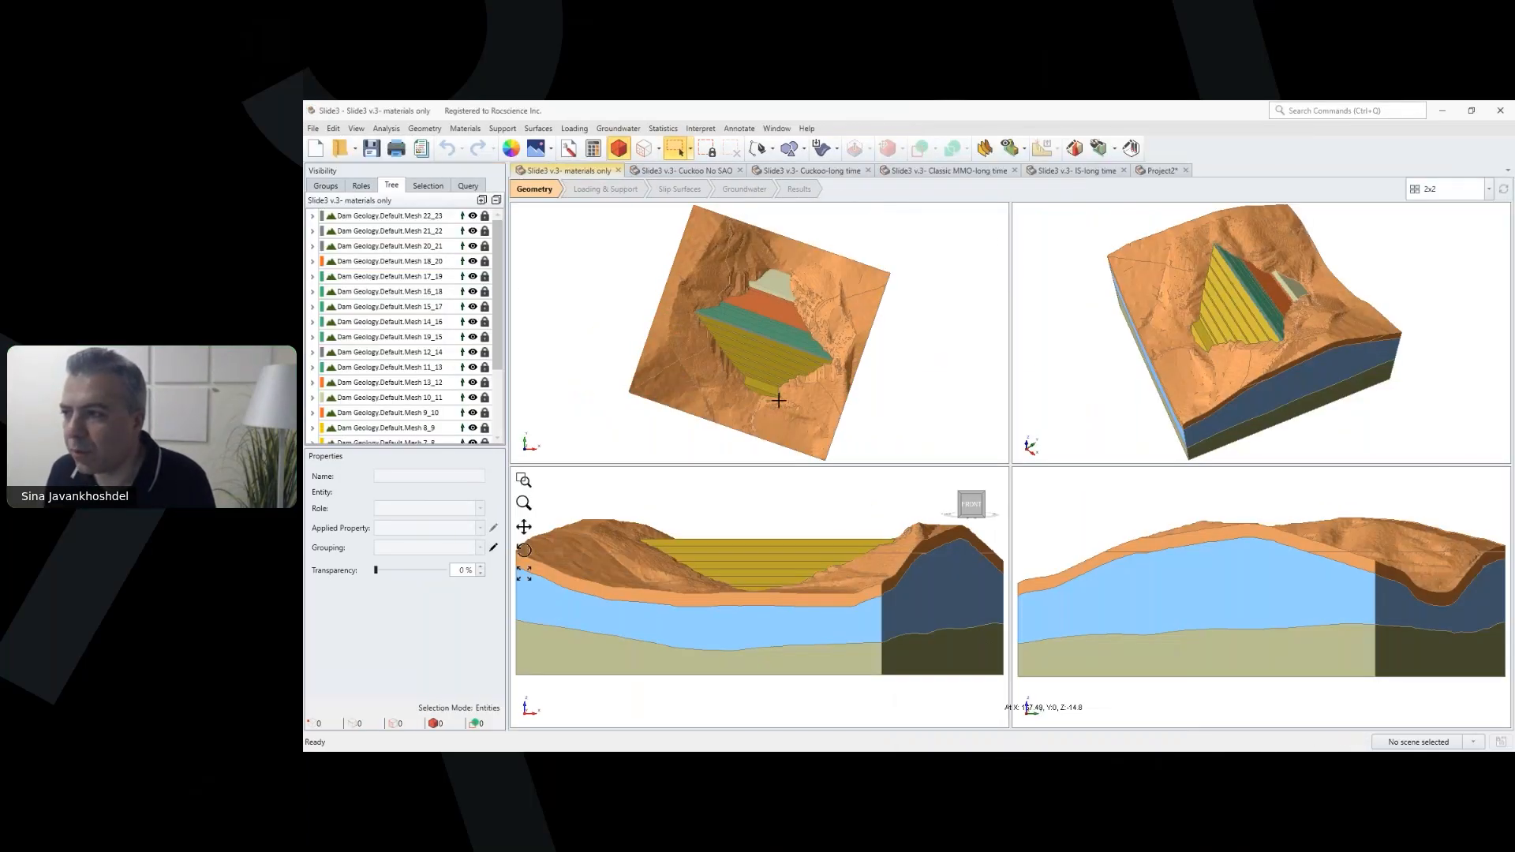
# Step: Open the Slide3 v.3- Cuckoo No SAO model and review Water Grid 1's pore pressure points in the water pressure grid definition
pyautogui.click(685, 171)
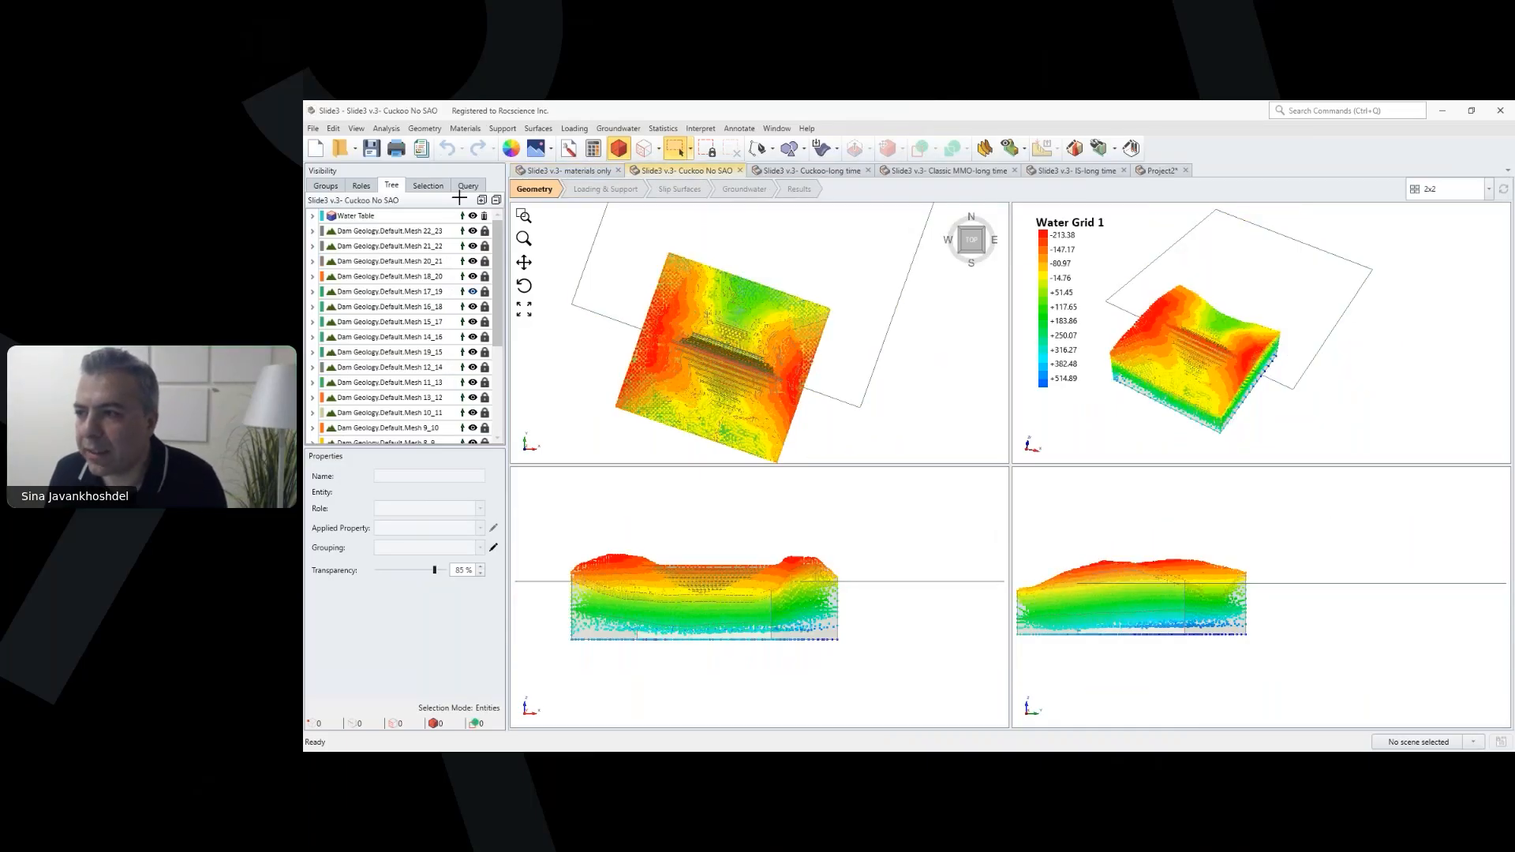
pyautogui.click(619, 129)
pyautogui.click(649, 205)
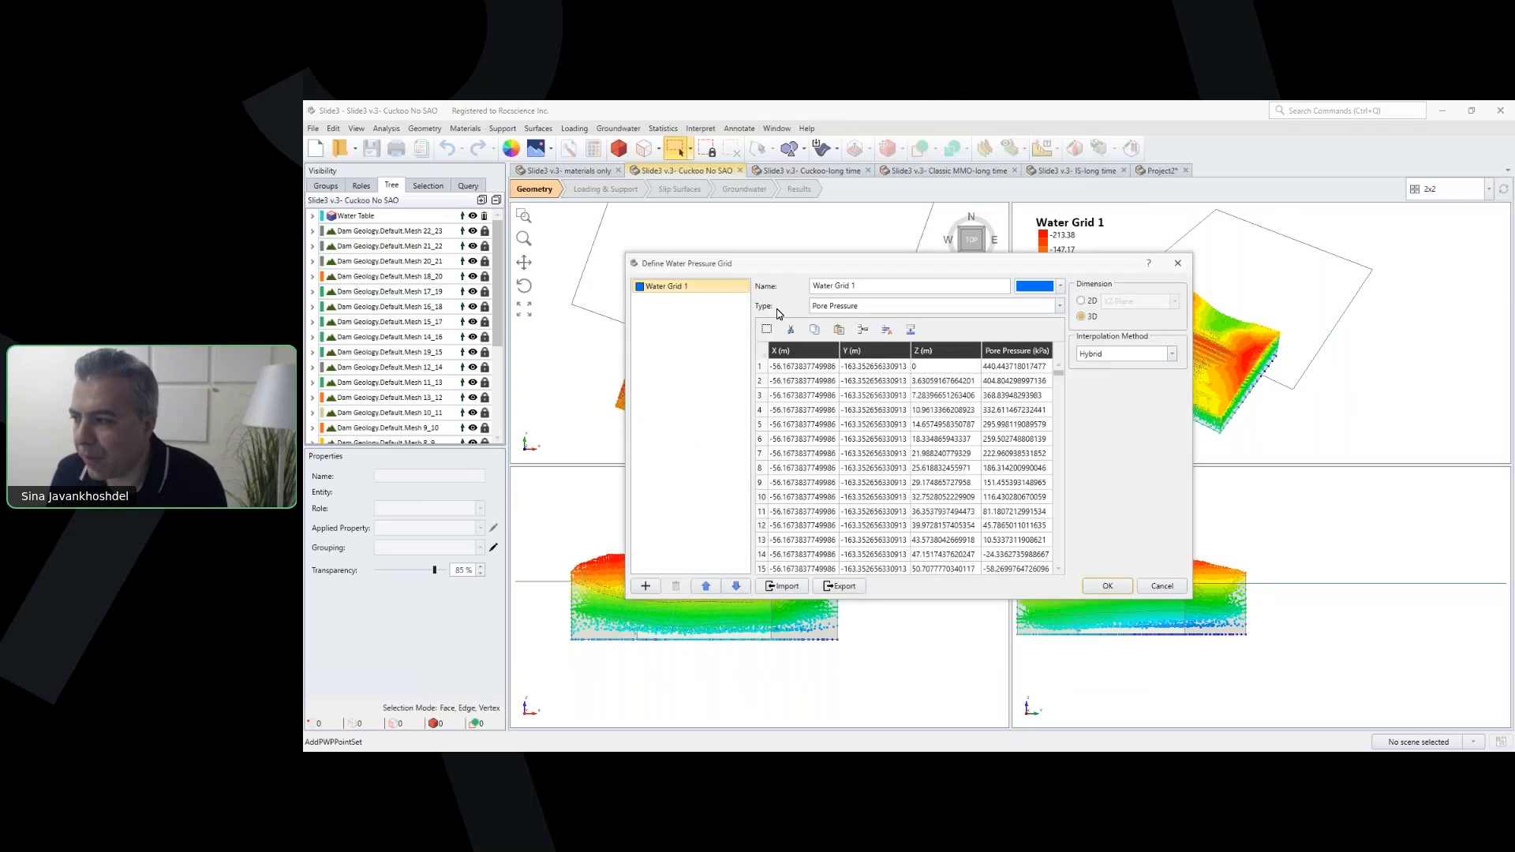
pyautogui.moveTo(1059, 375); pyautogui.dragTo(1074, 541)
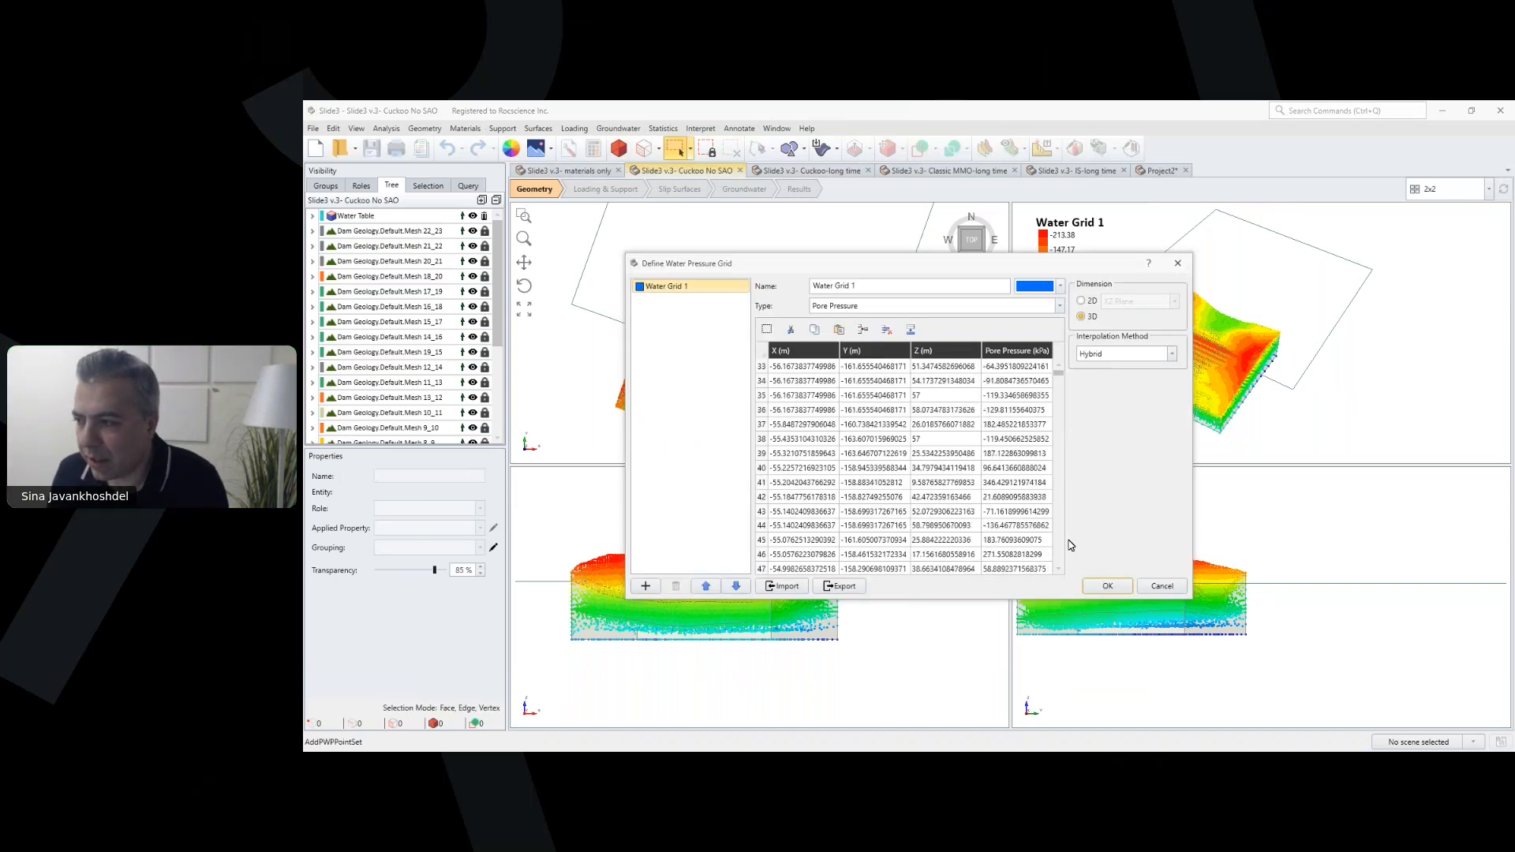
pyautogui.moveTo(1059, 375); pyautogui.dragTo(1072, 582)
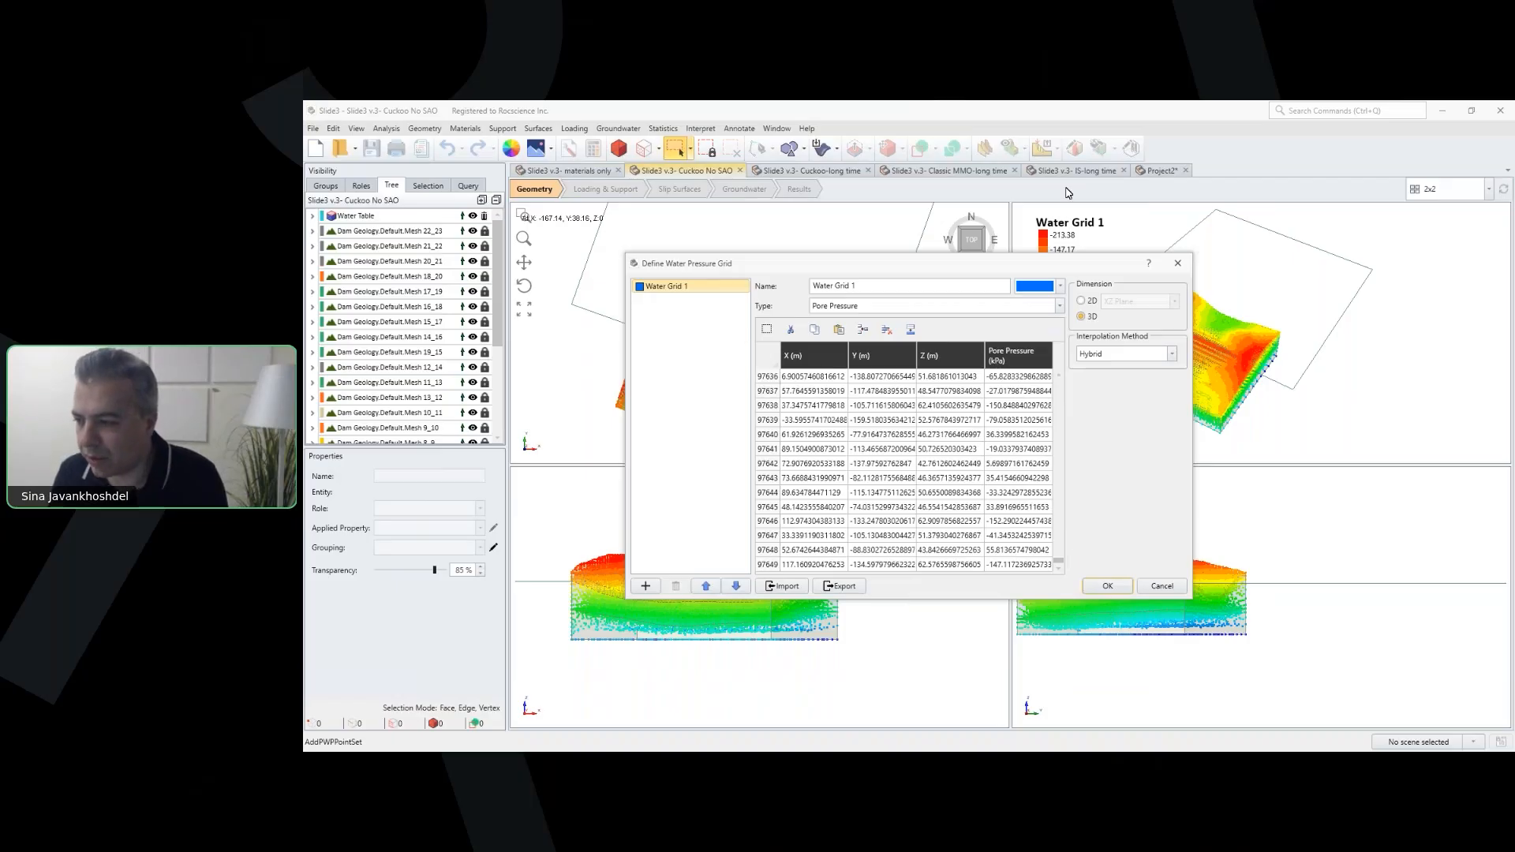
# Step: Browse to the stage 5.pwp3 file as the import source for the water pressure grid, and cancel the import
pyautogui.click(781, 586)
pyautogui.click(1152, 550)
pyautogui.click(1146, 562)
pyautogui.click(791, 465)
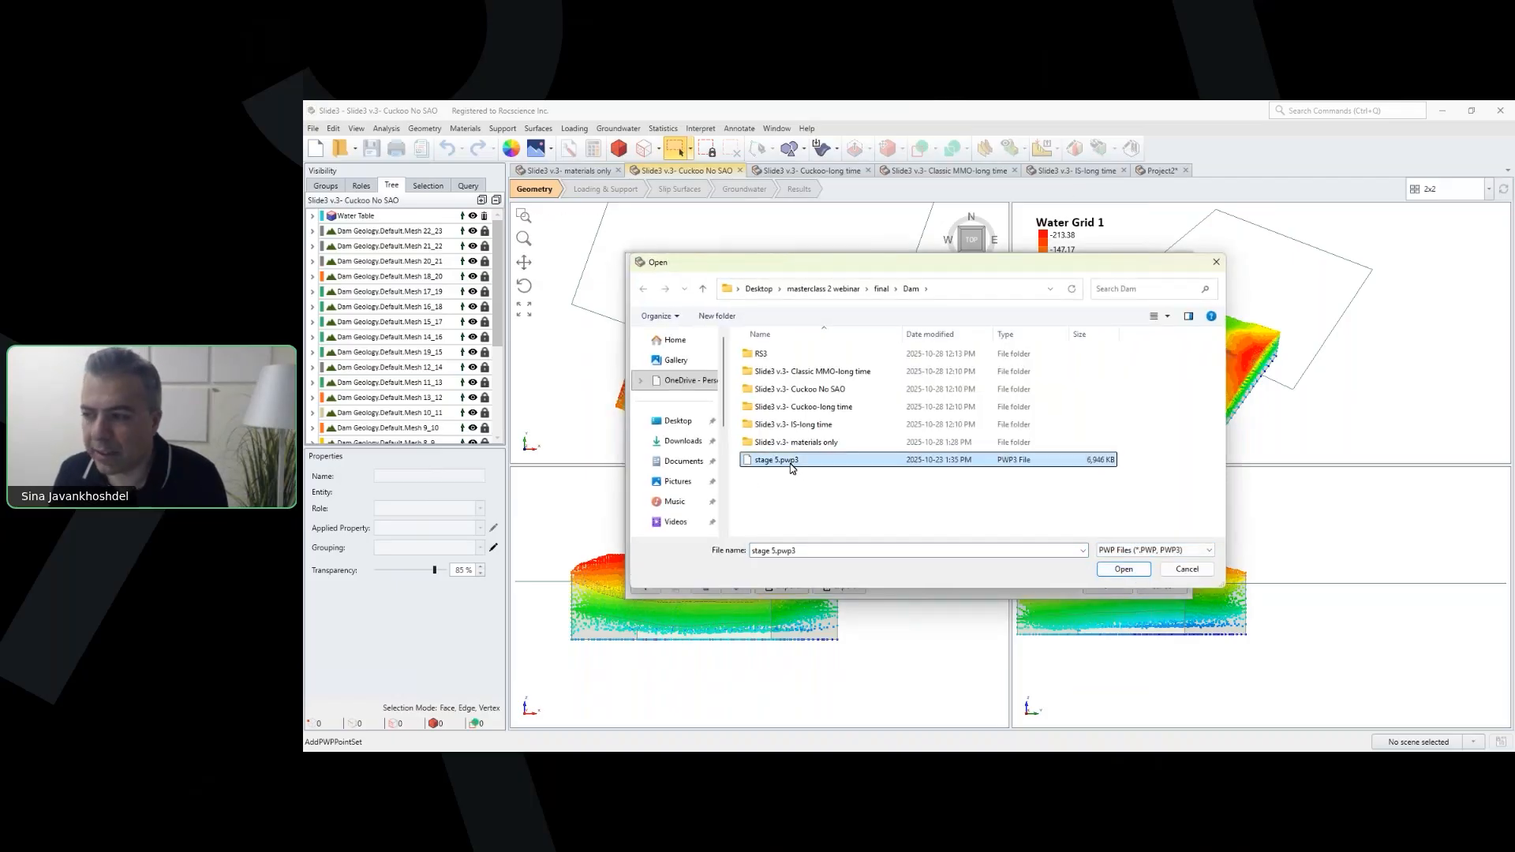
pyautogui.click(1170, 571)
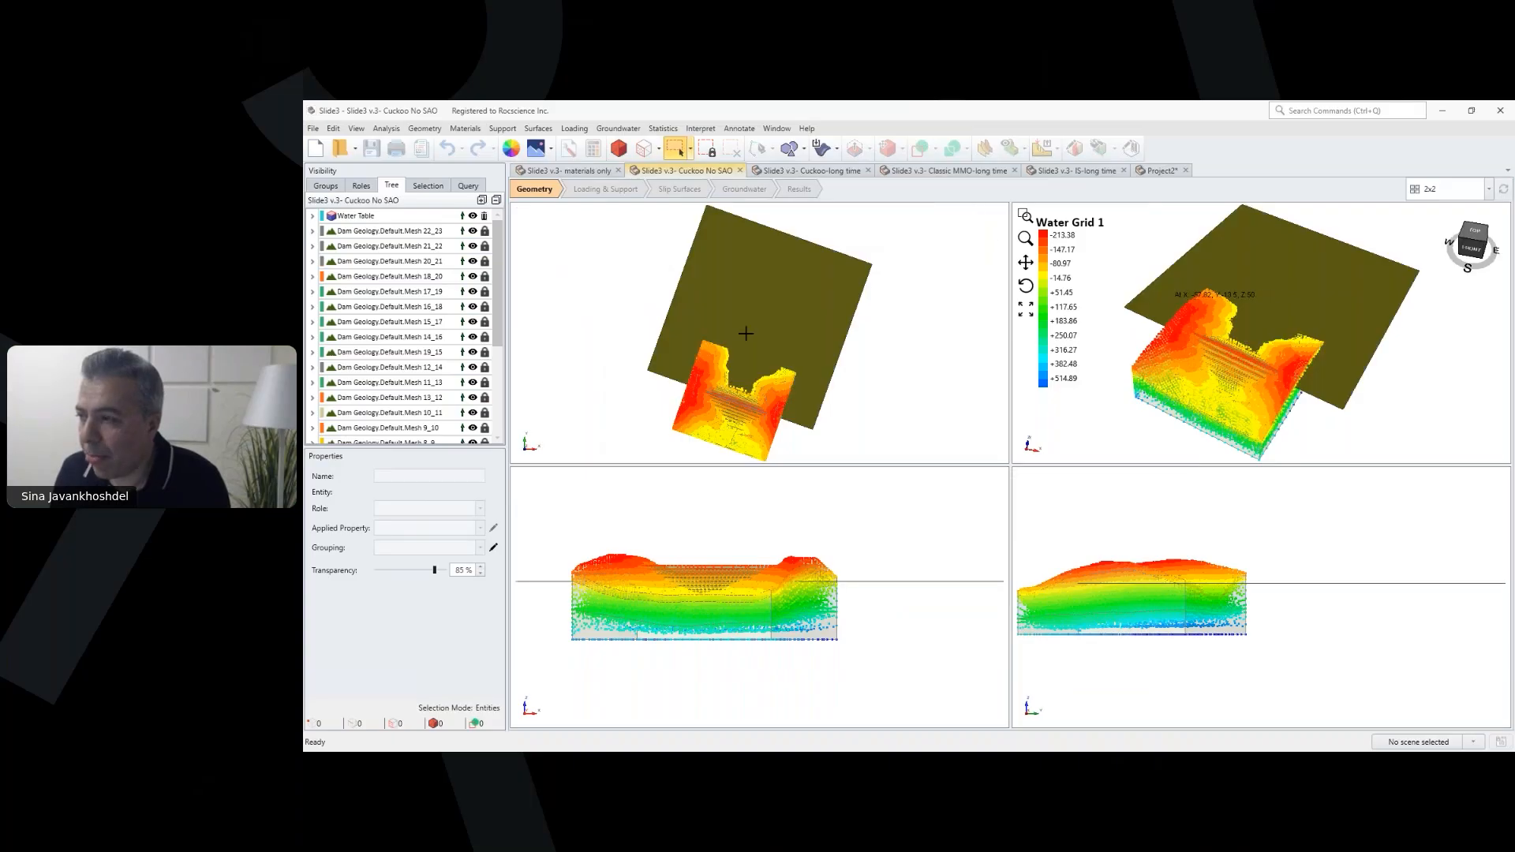
# Step: Inspect the Water Table surface in 3D and review the water options in the materials' hydraulic assignments, discarding any changes
pyautogui.click(765, 324)
pyautogui.moveTo(1191, 418); pyautogui.dragTo(1113, 379, button='middle')
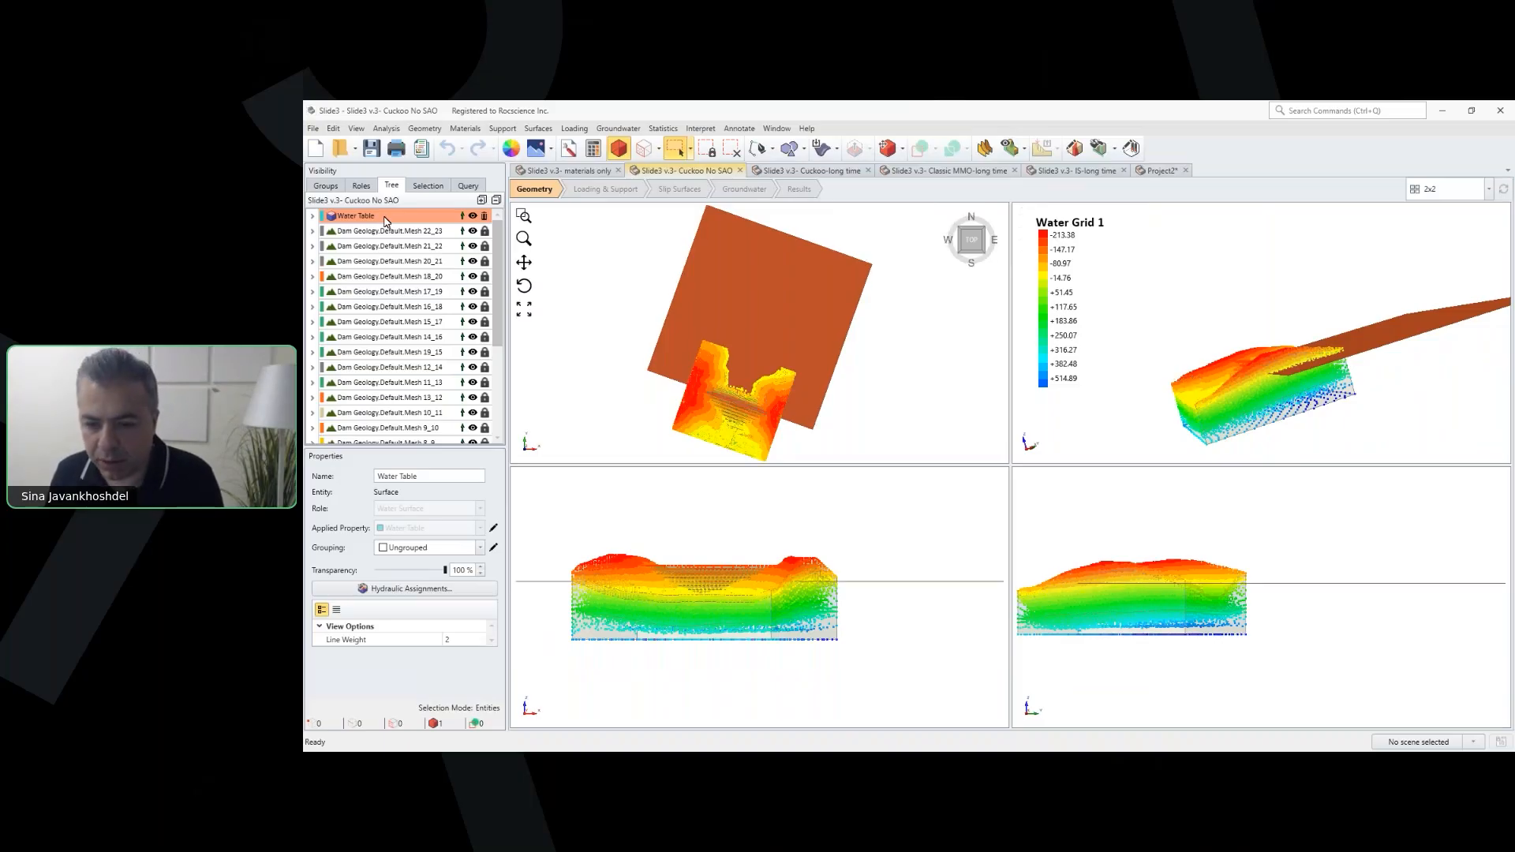
pyautogui.click(617, 127)
pyautogui.click(617, 145)
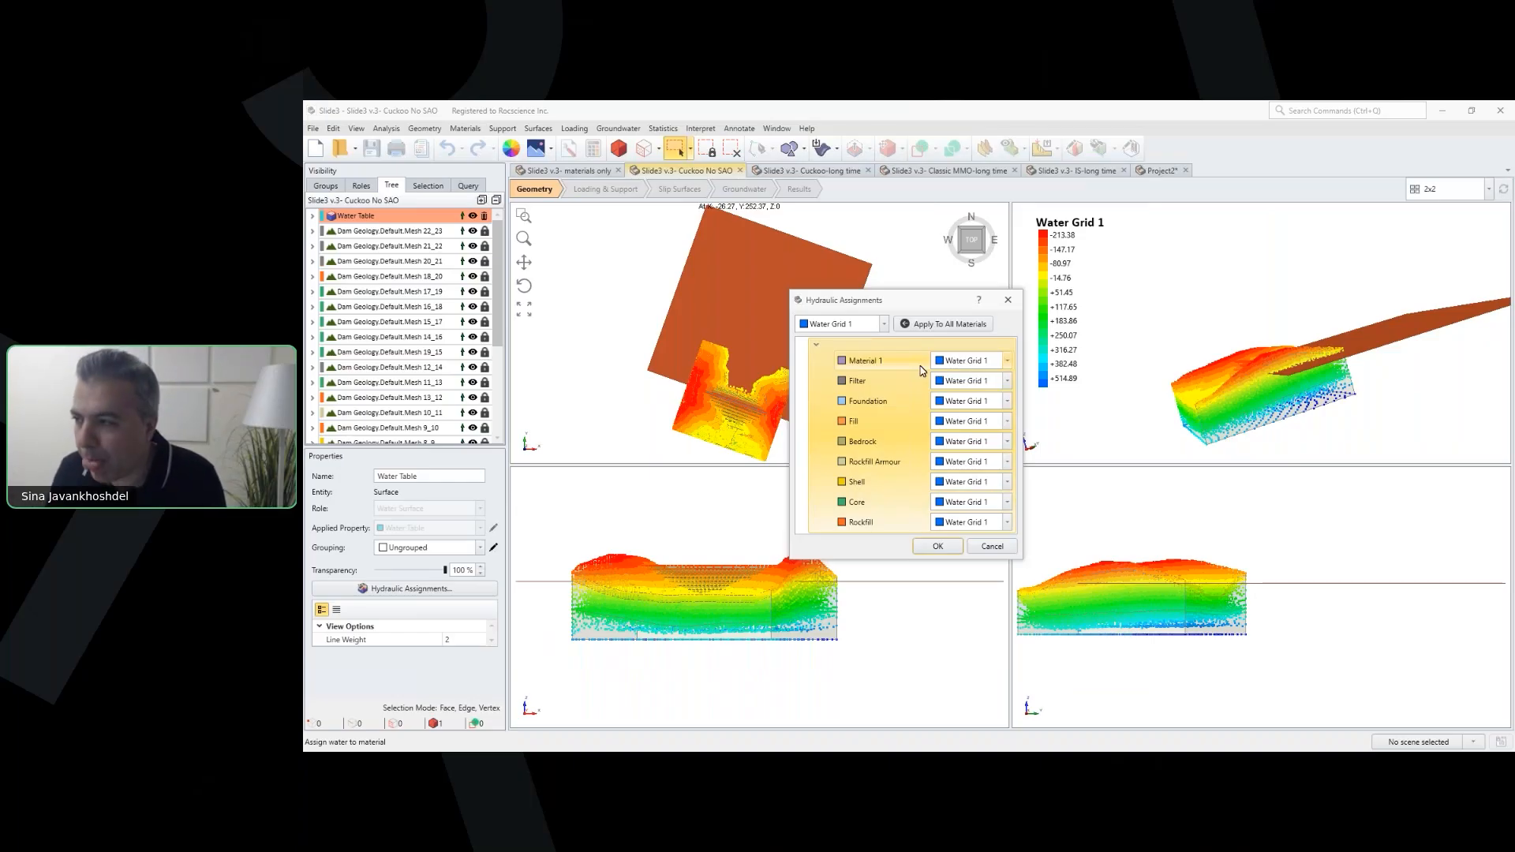
pyautogui.click(864, 324)
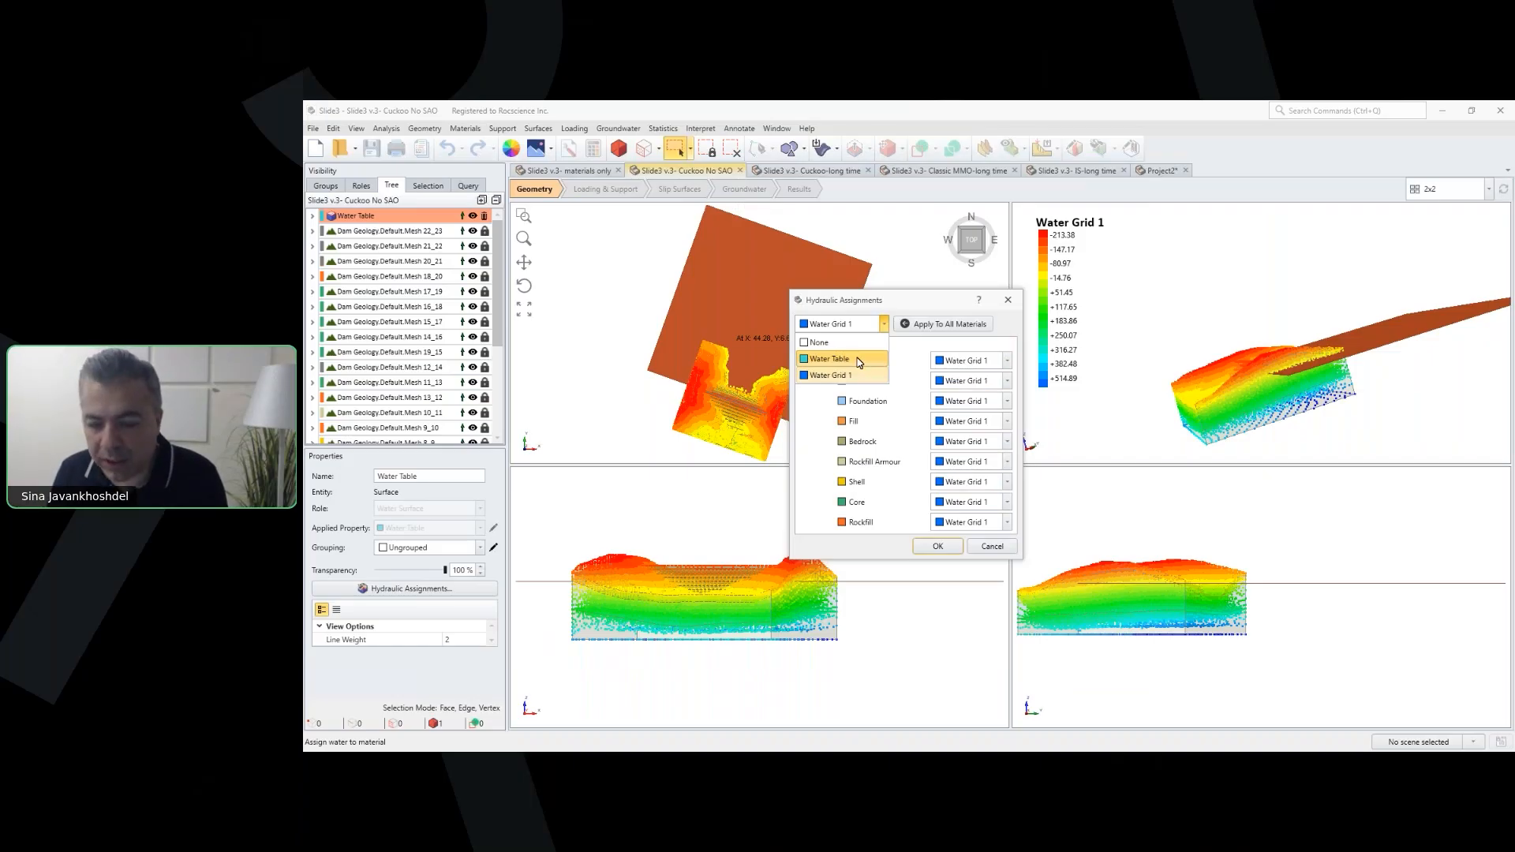
pyautogui.click(981, 549)
pyautogui.click(982, 547)
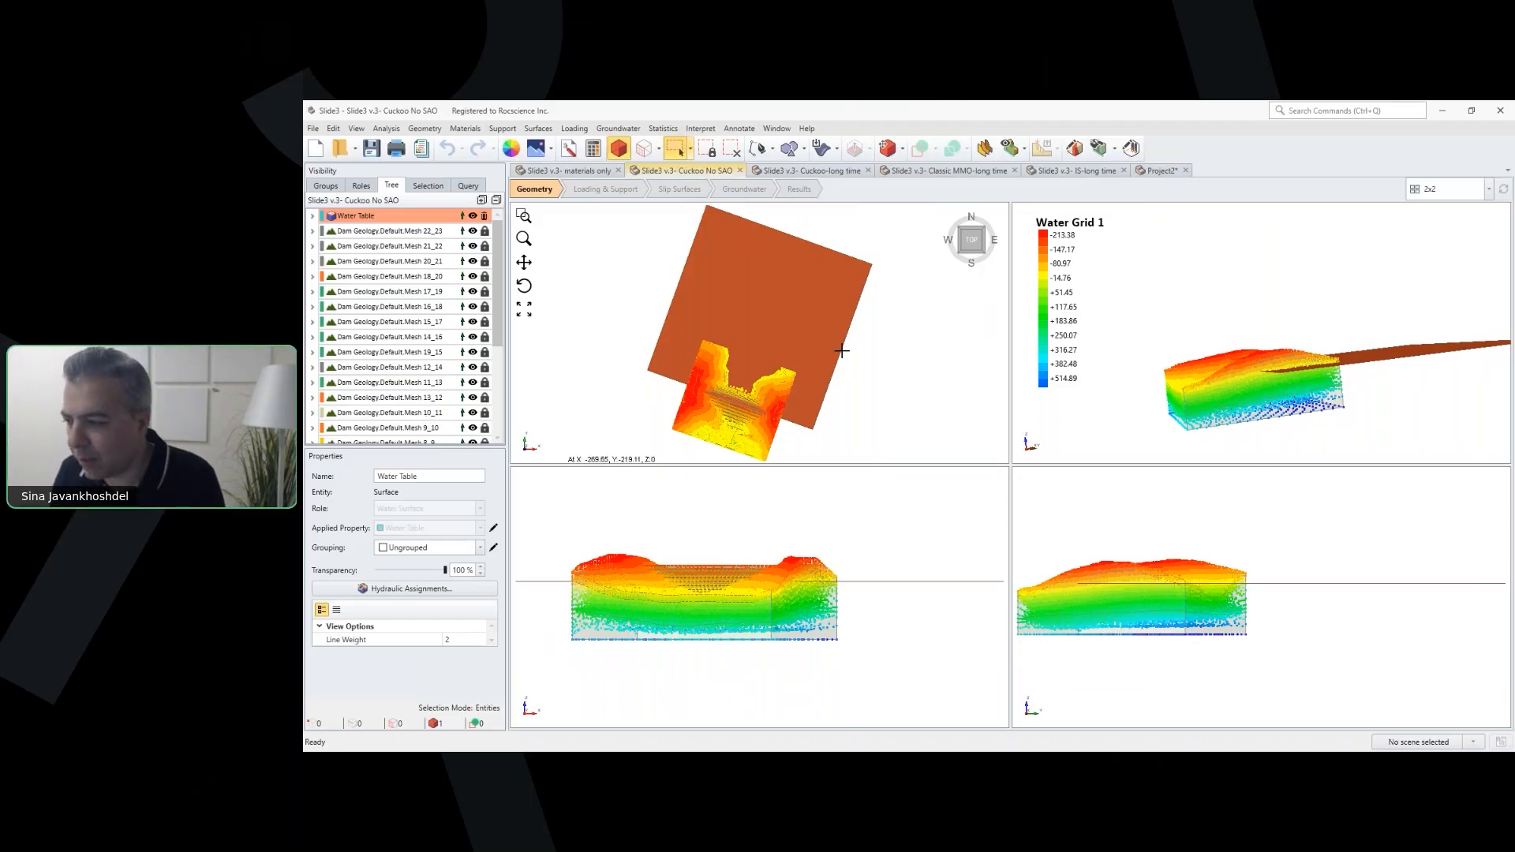
pyautogui.moveTo(993, 742)
pyautogui.click(993, 738)
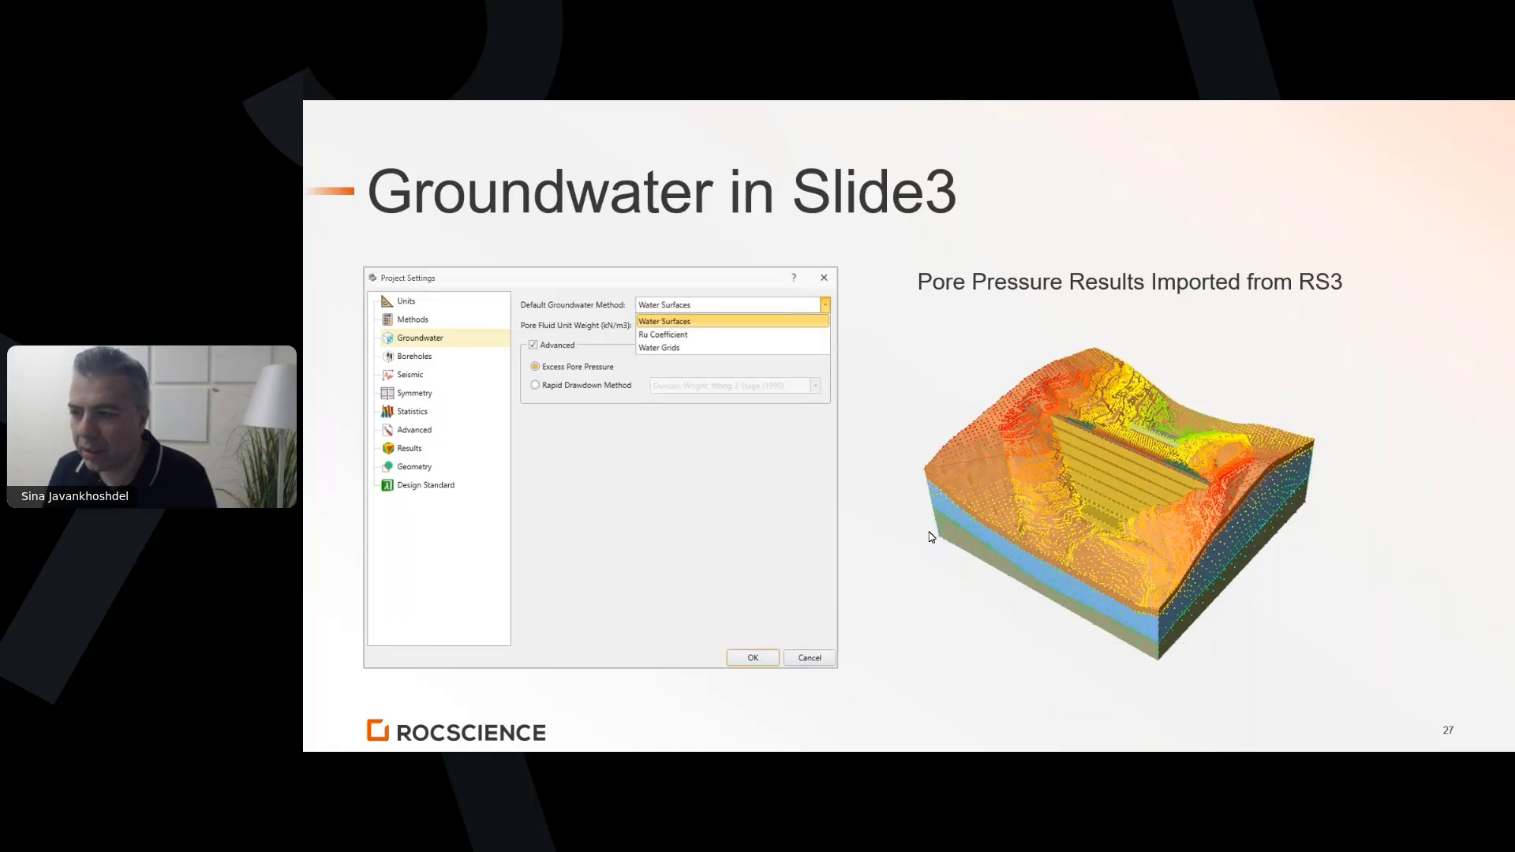
pyautogui.press('Right')
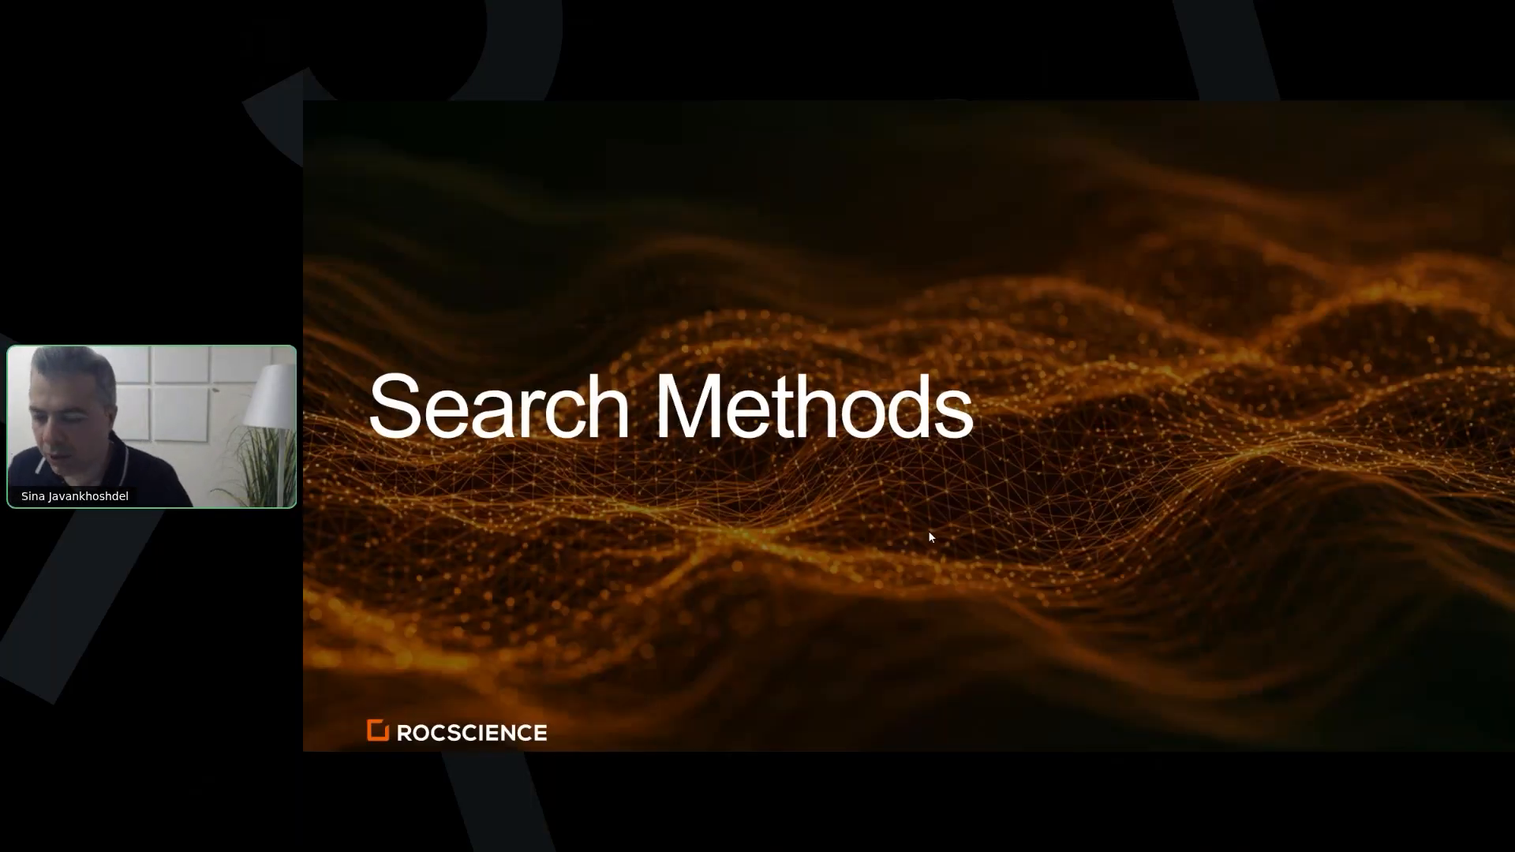
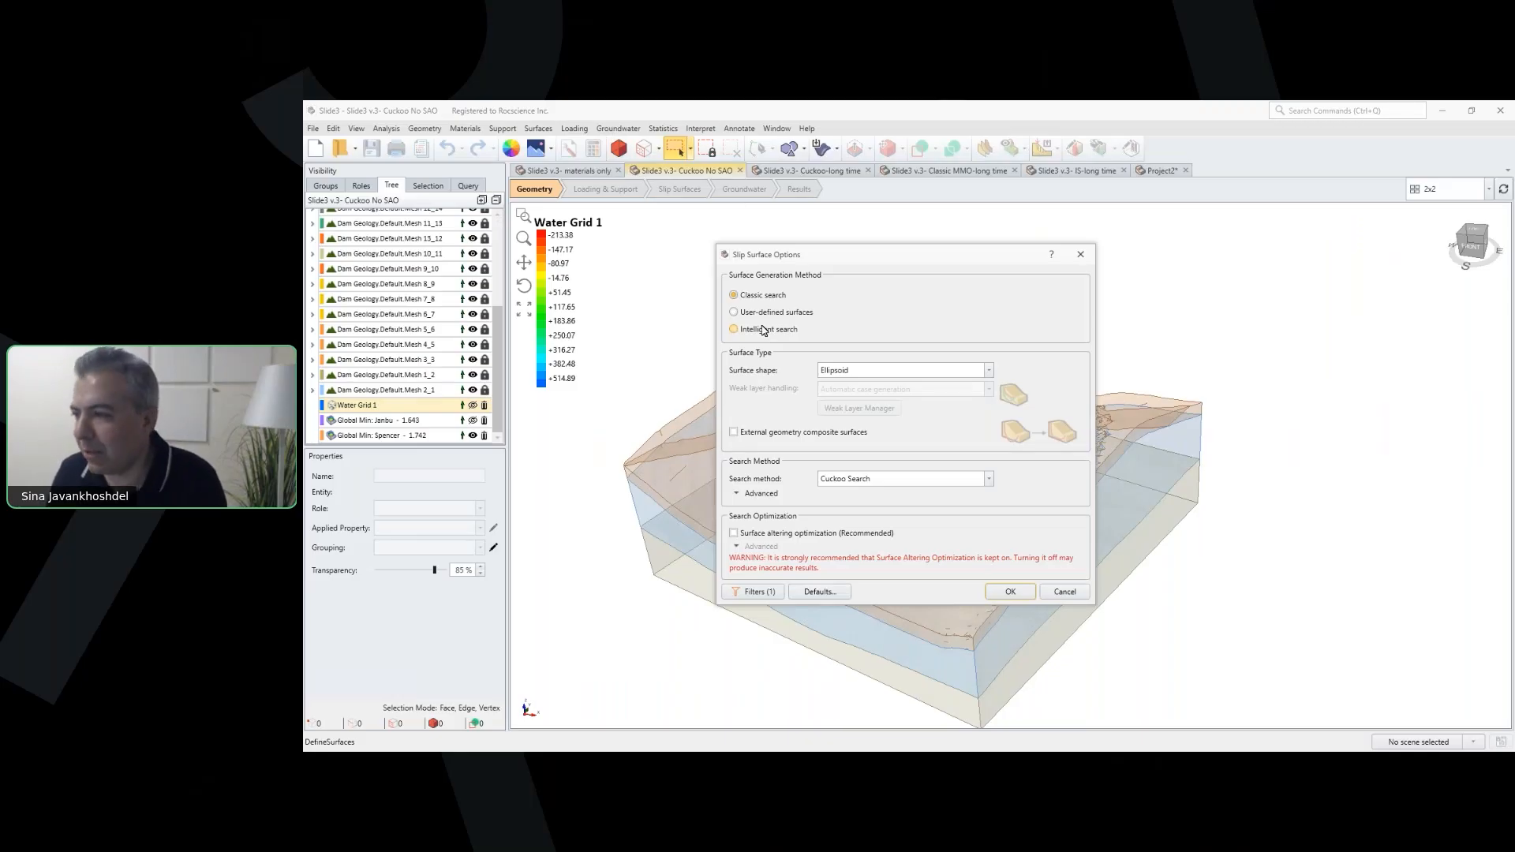
# Step: Check the surface shape choices in the slip surface options and display the results of the Cuckoo No SAO model
pyautogui.click(856, 374)
pyautogui.click(856, 374)
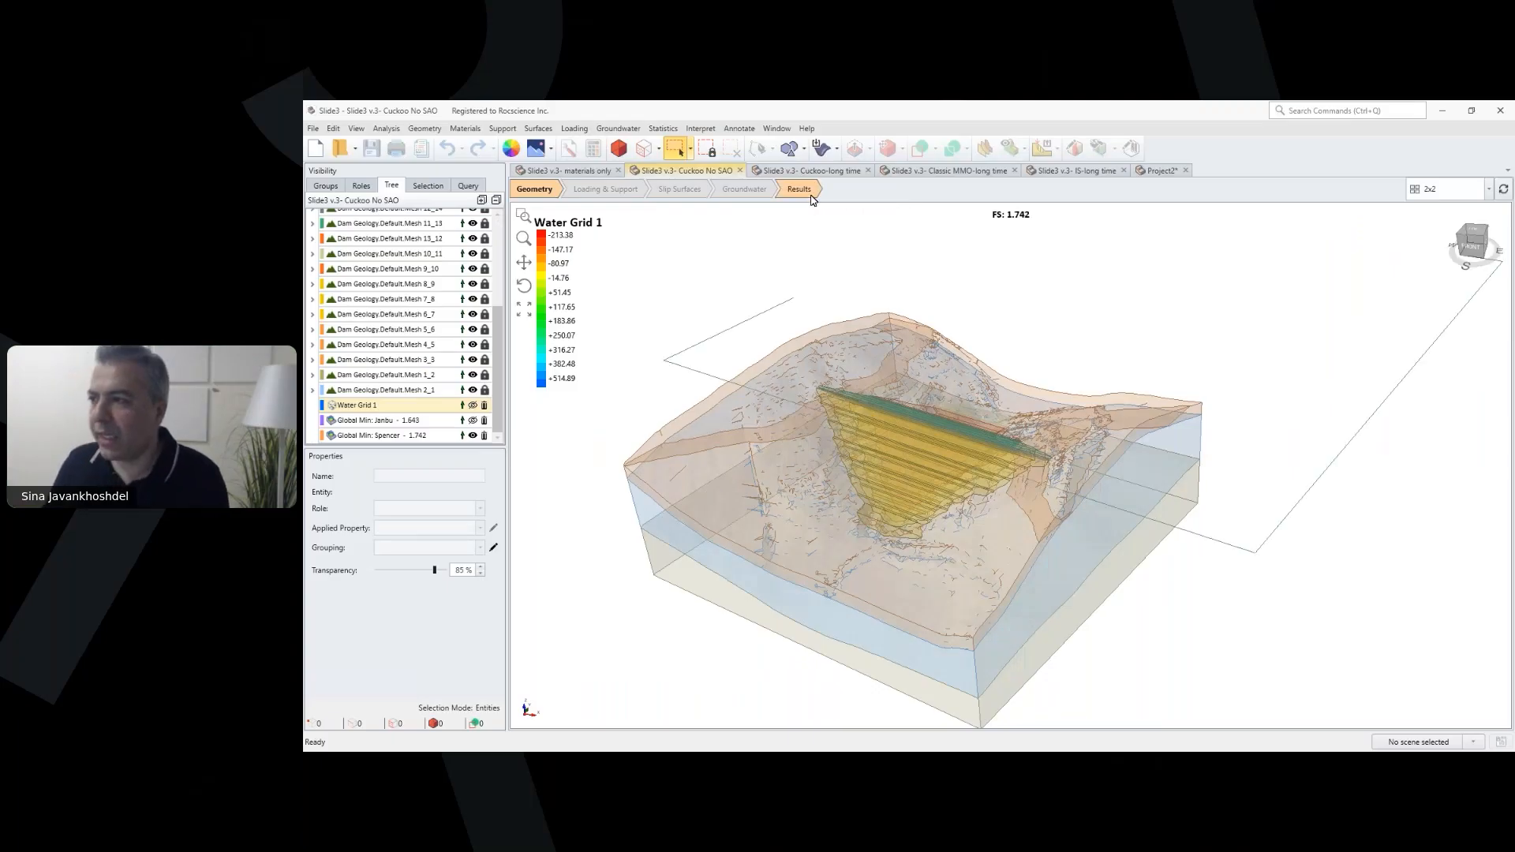
pyautogui.click(797, 189)
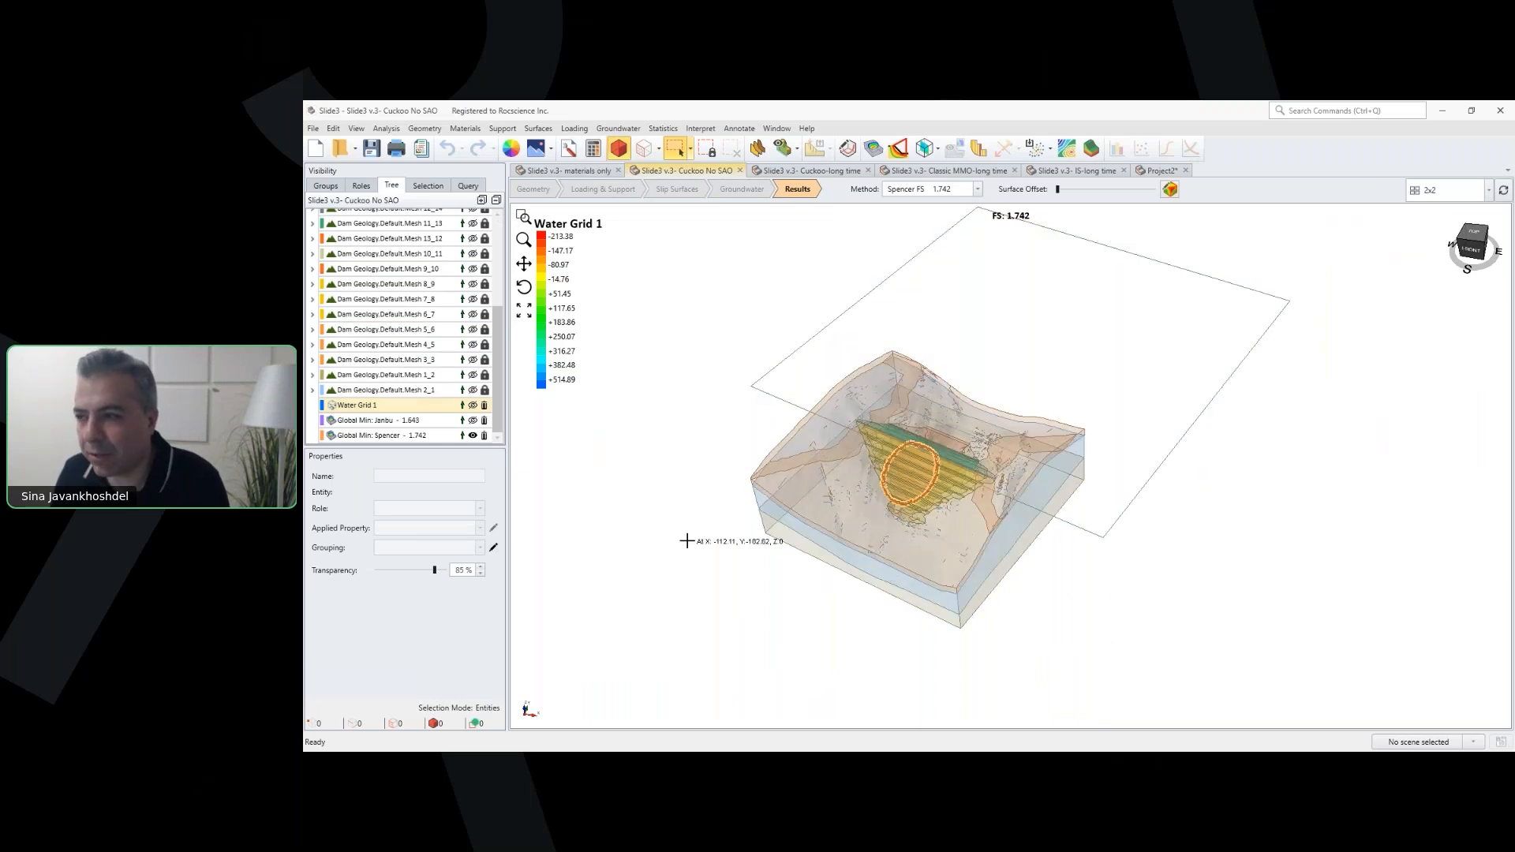
# Step: Open the Slide3 v.3- Cuckoo-long time model and review its slip surface options, including surface altering optimization, without changing them
pyautogui.click(808, 172)
pyautogui.click(537, 129)
pyautogui.click(568, 143)
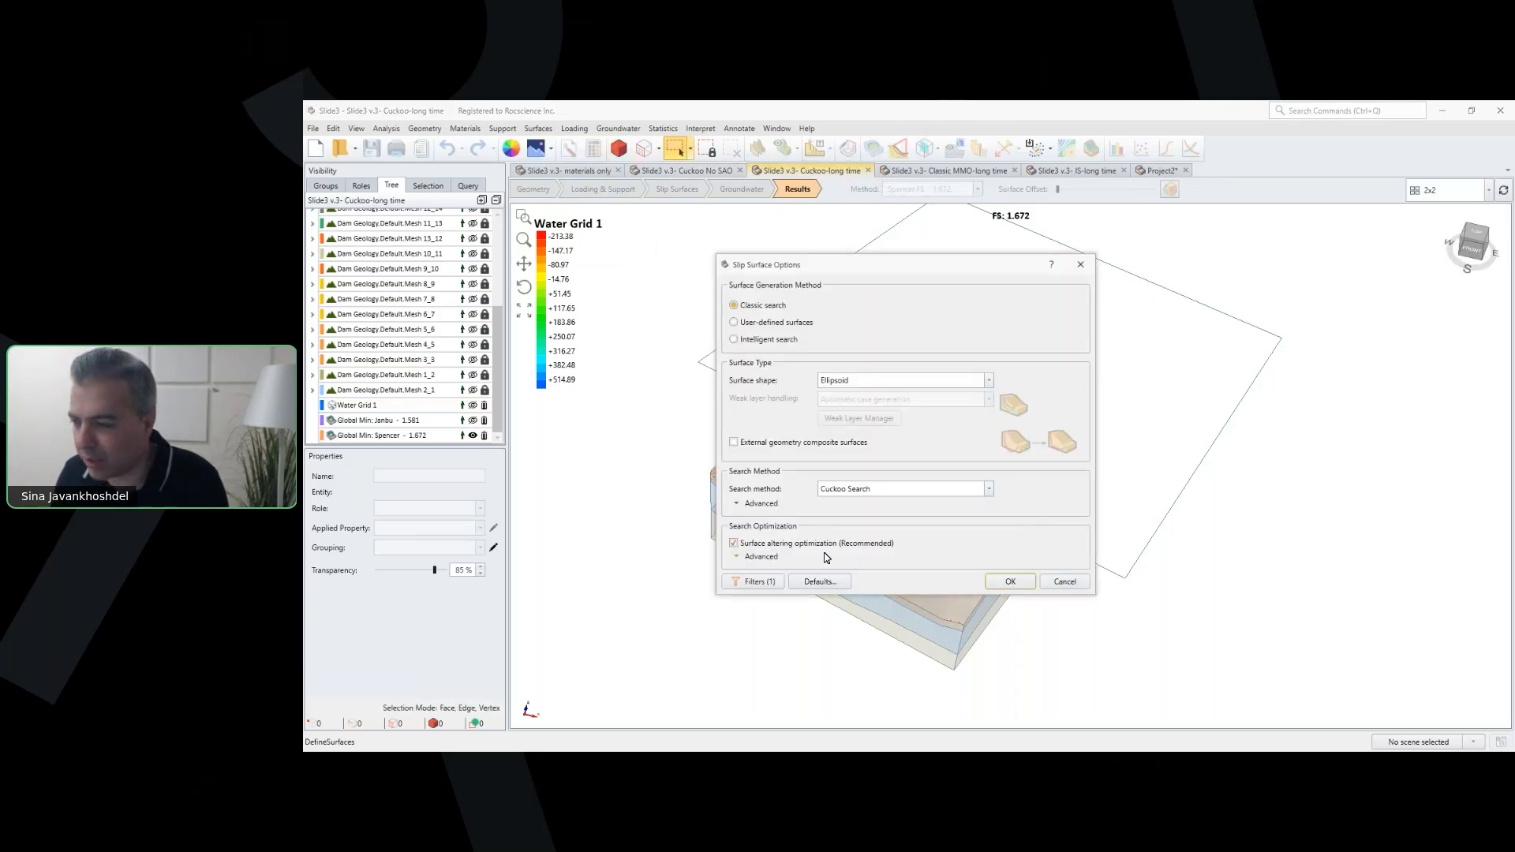
pyautogui.click(1064, 583)
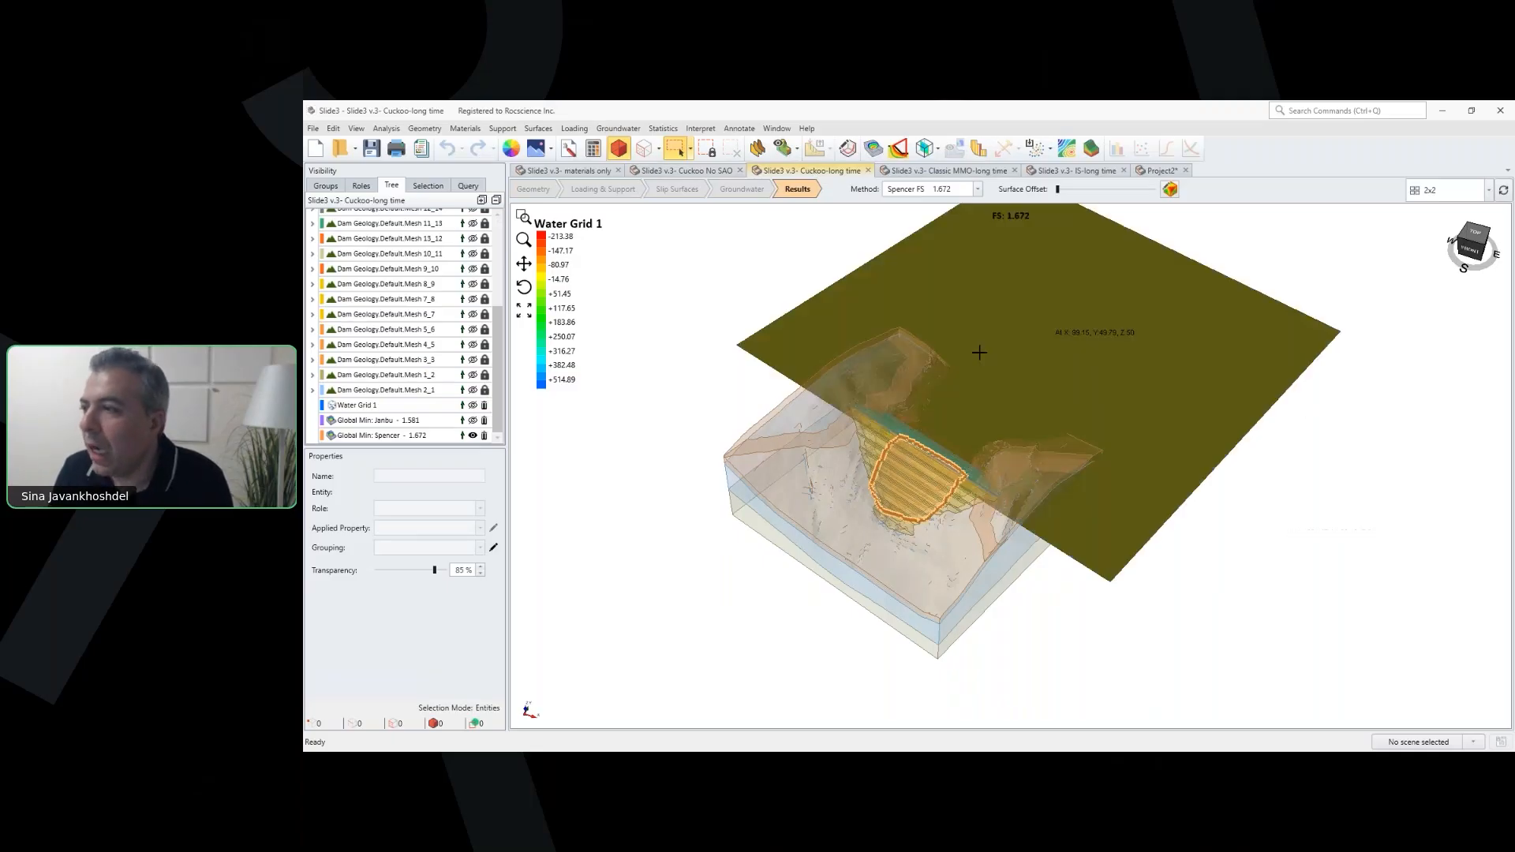
# Step: Show all Cuckoo Search slip surfaces of the Cuckoo-long time model and try adding an FOS range filter, discarding the filter
pyautogui.click(898, 148)
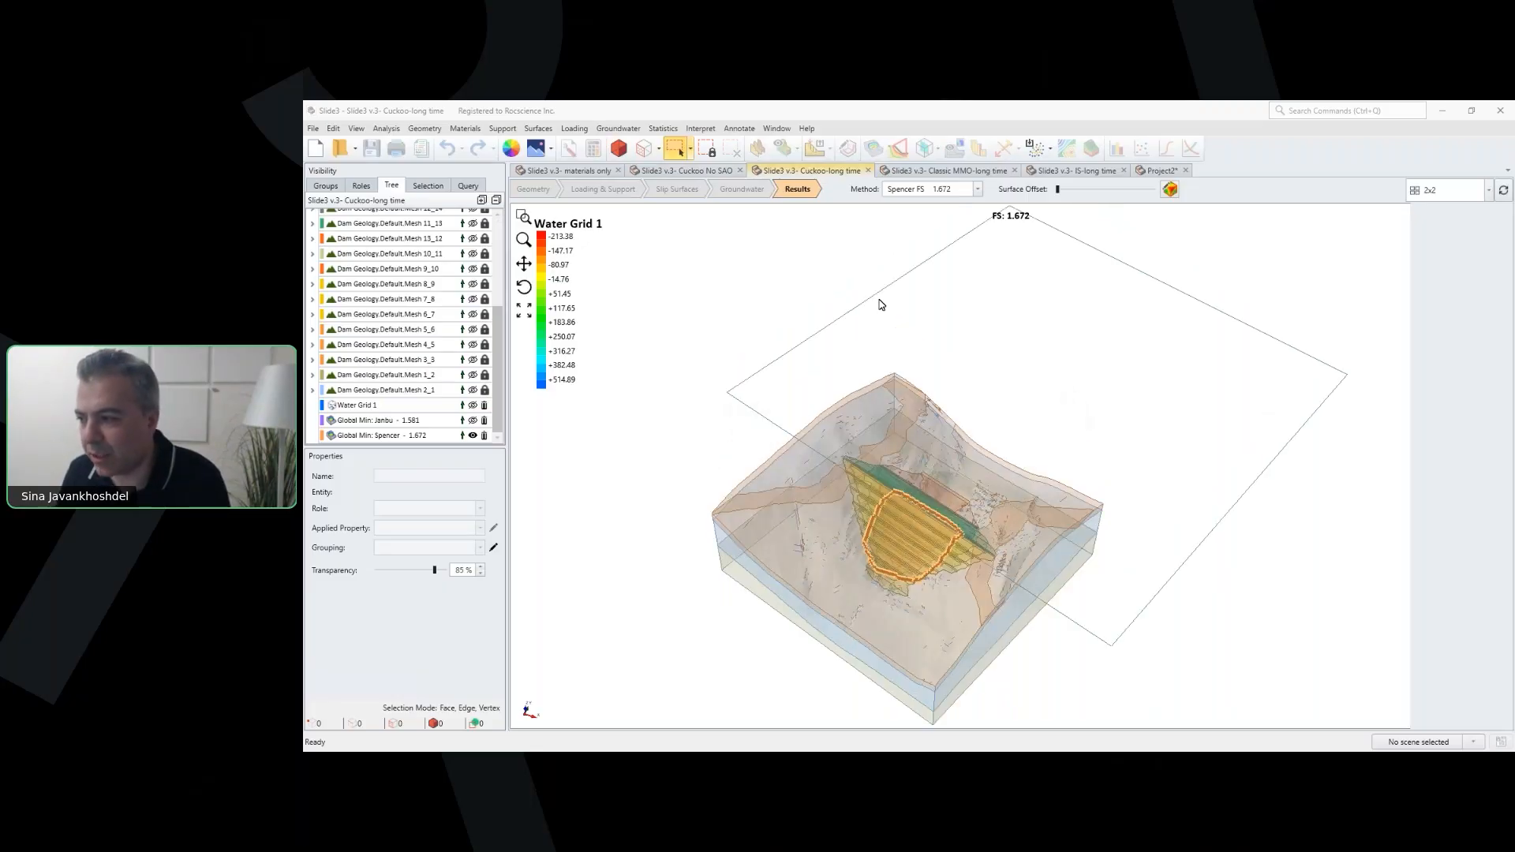
pyautogui.moveTo(955, 257); pyautogui.dragTo(1281, 260)
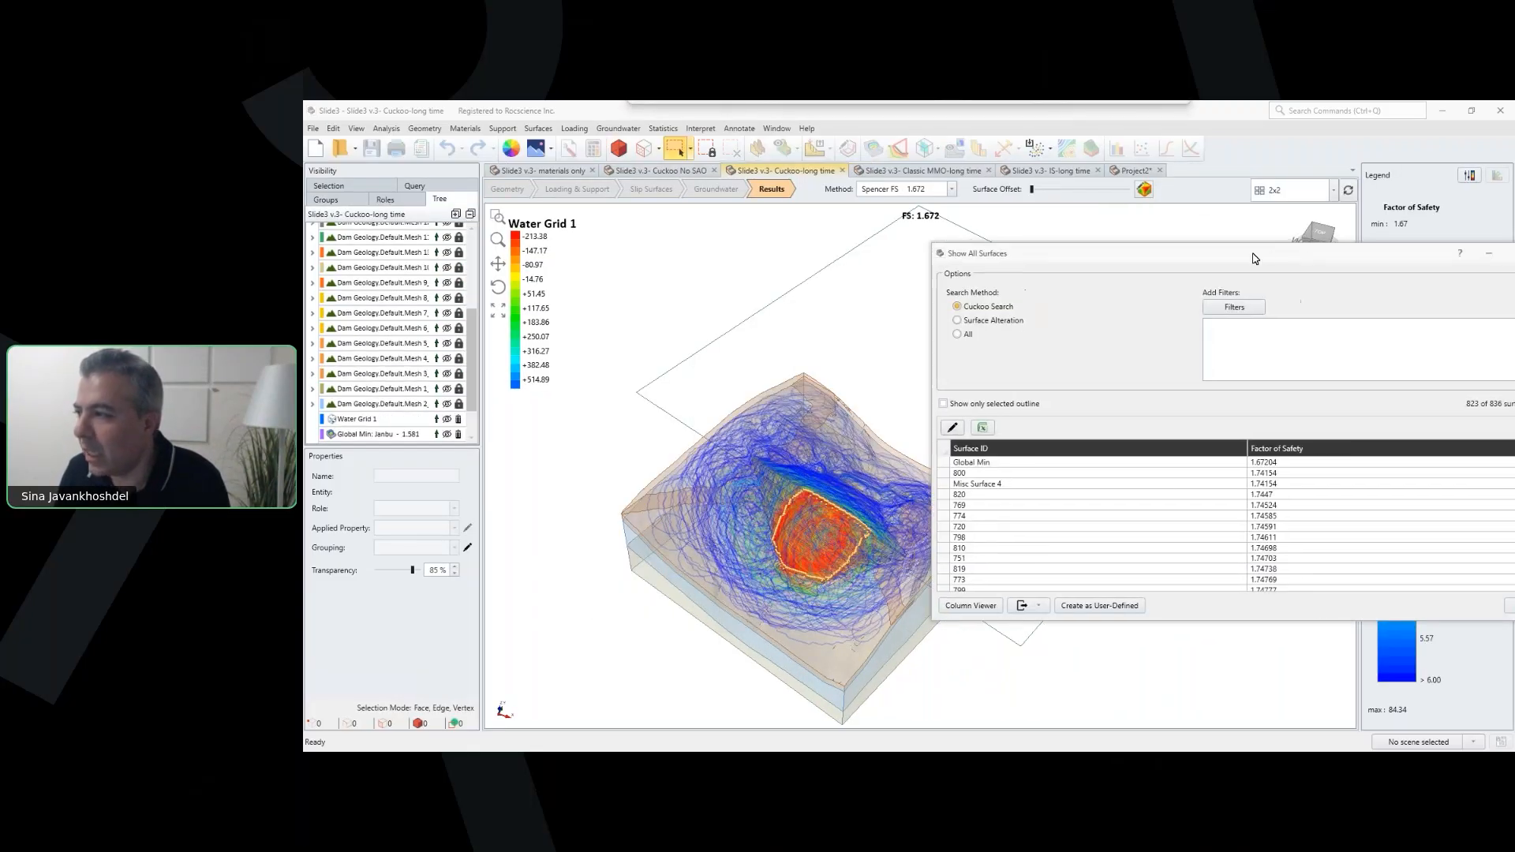
pyautogui.click(1234, 307)
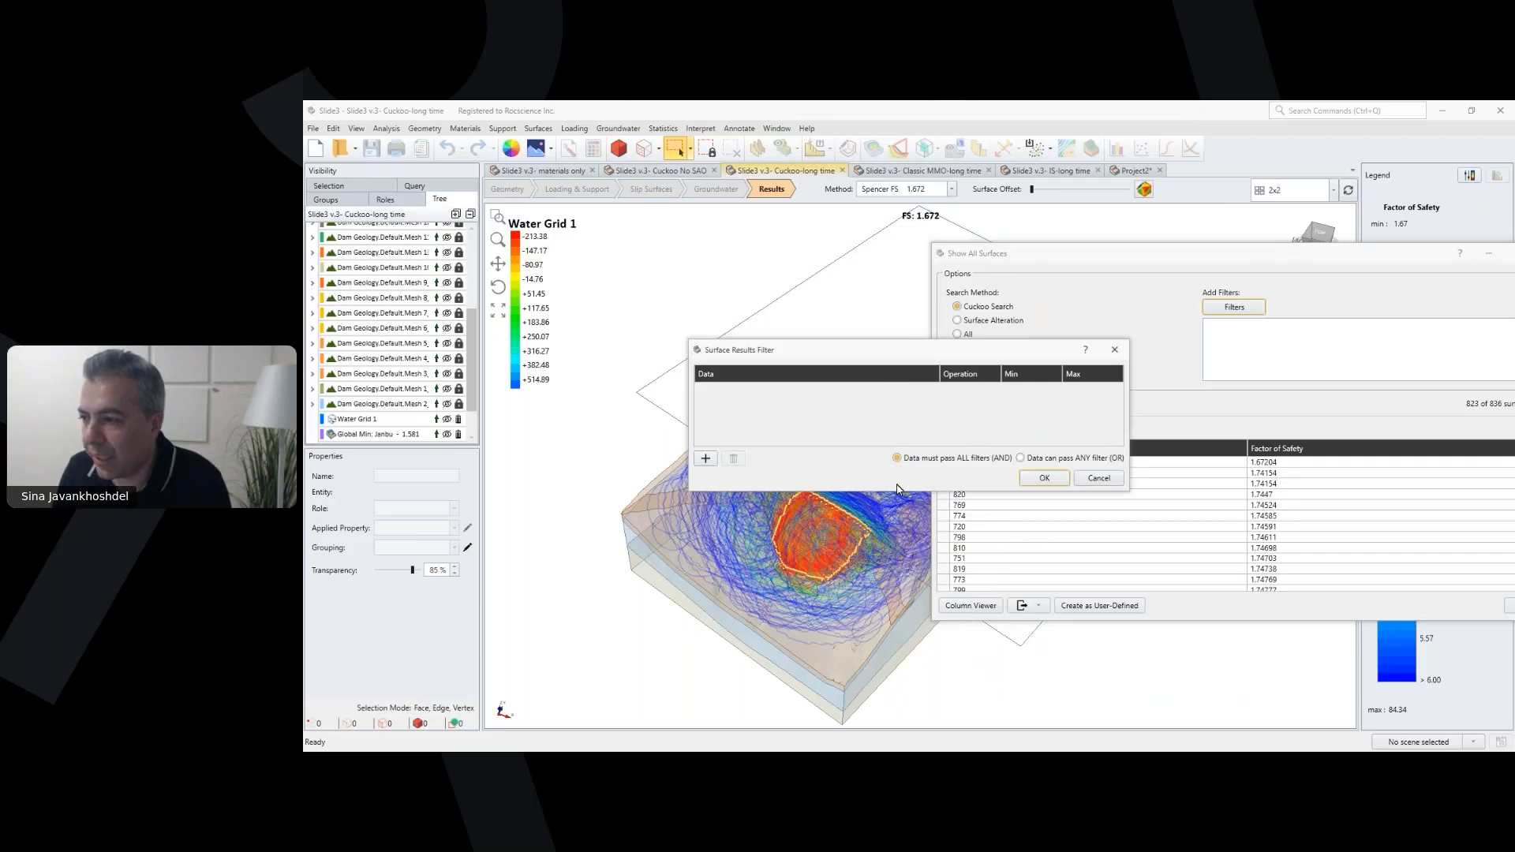
pyautogui.click(705, 458)
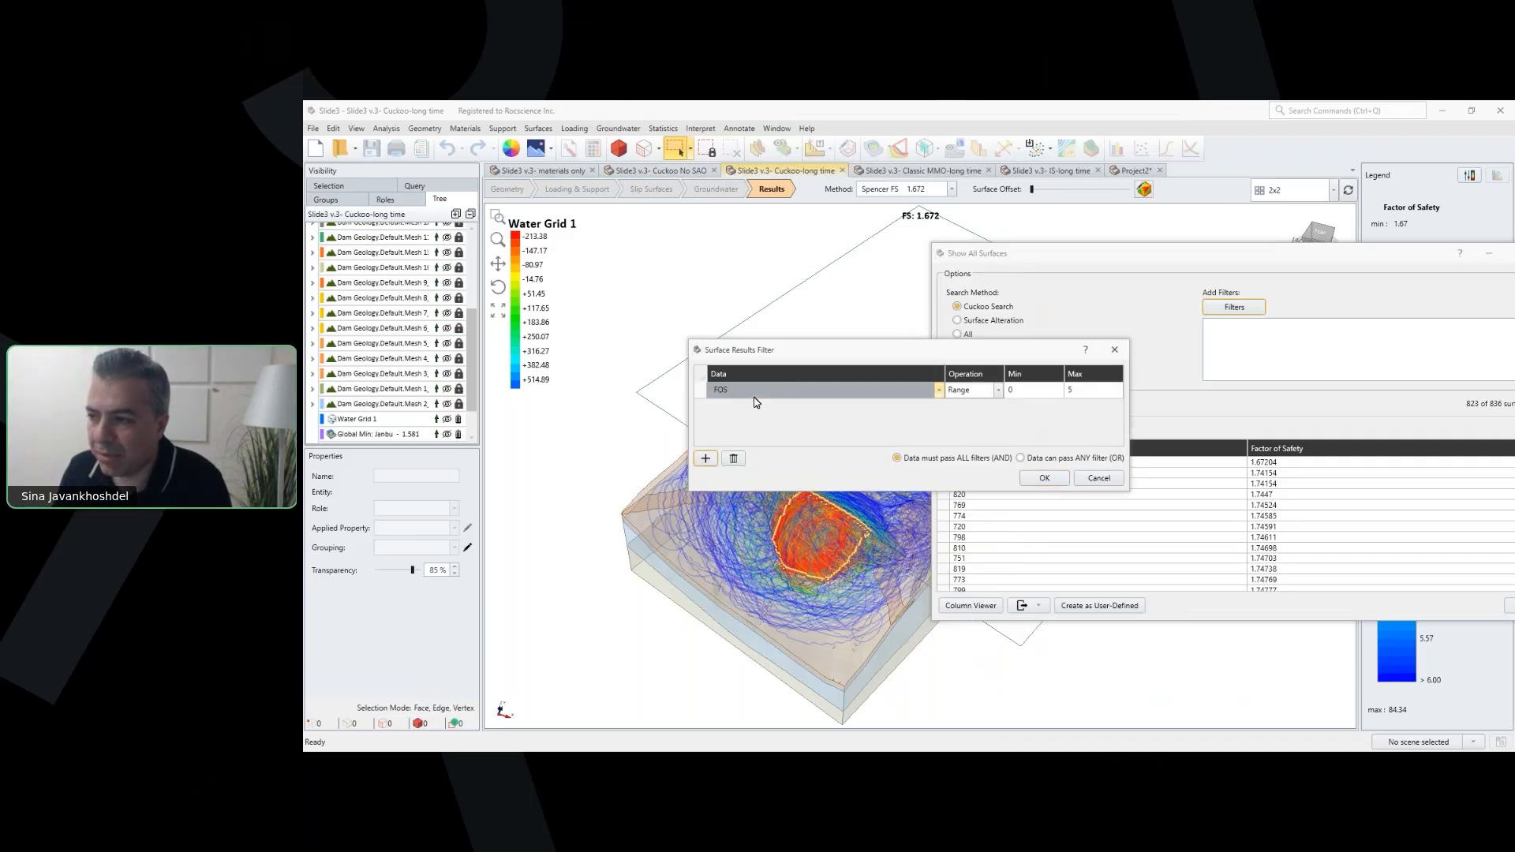
pyautogui.click(1099, 478)
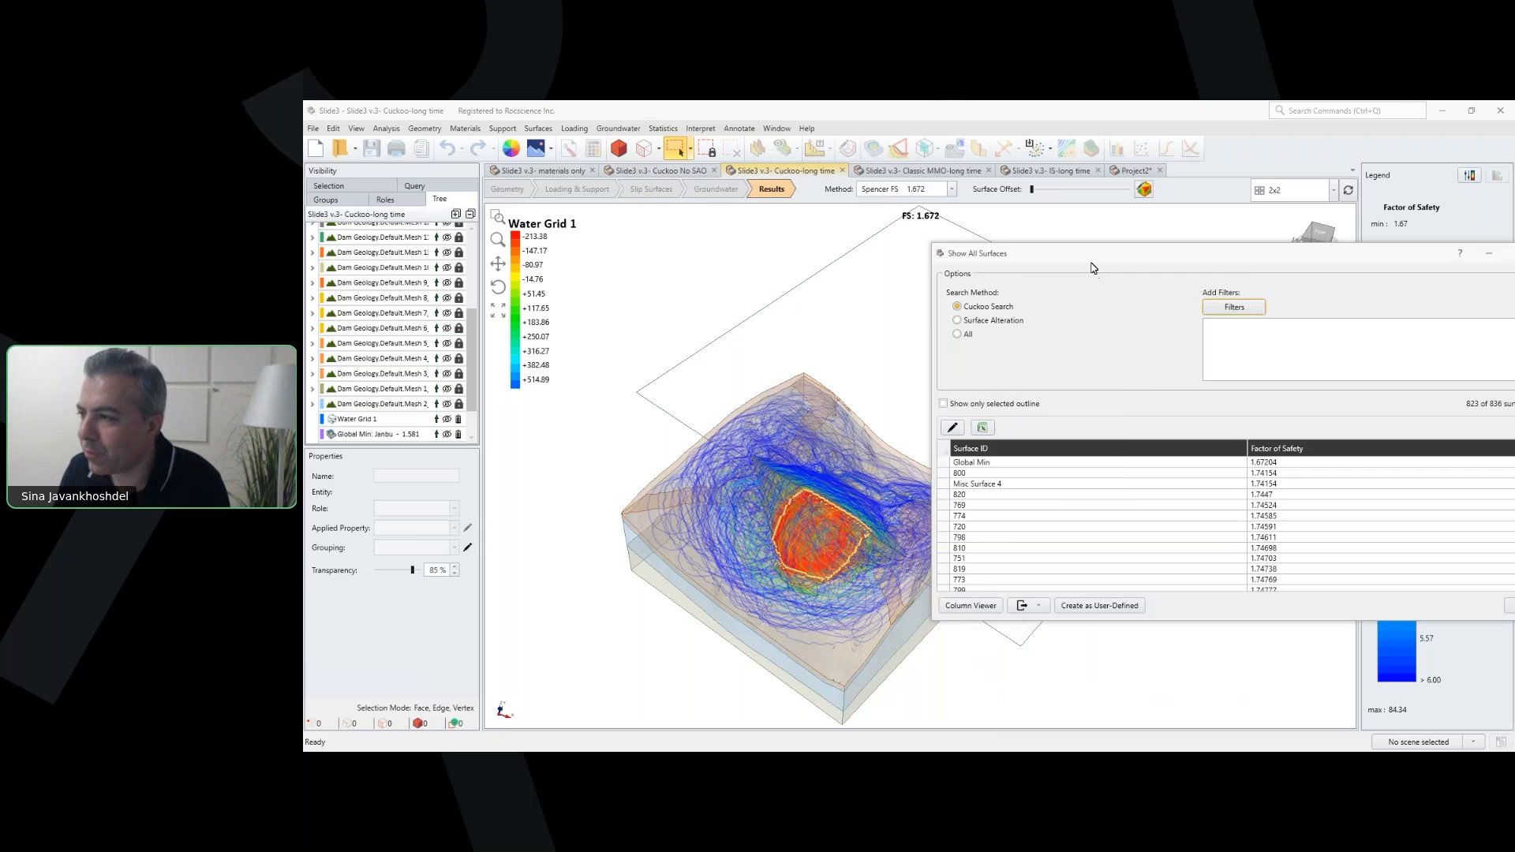
# Step: Close the list of all surfaces and hide the All Surfaces: Spencer entity in the 3D view
pyautogui.moveTo(1091, 263); pyautogui.dragTo(862, 279)
pyautogui.click(1292, 626)
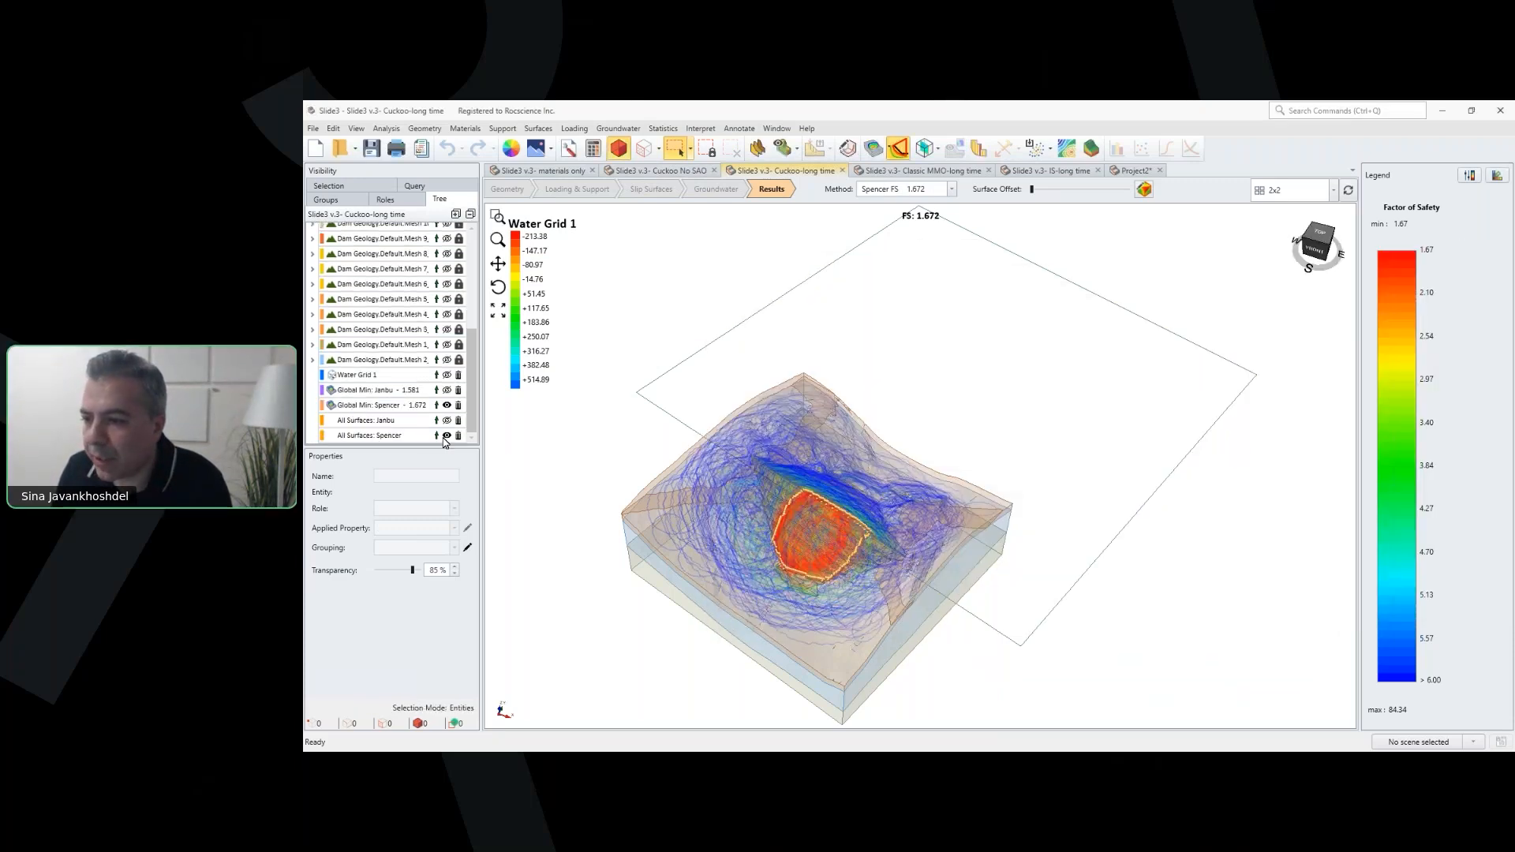
pyautogui.click(446, 436)
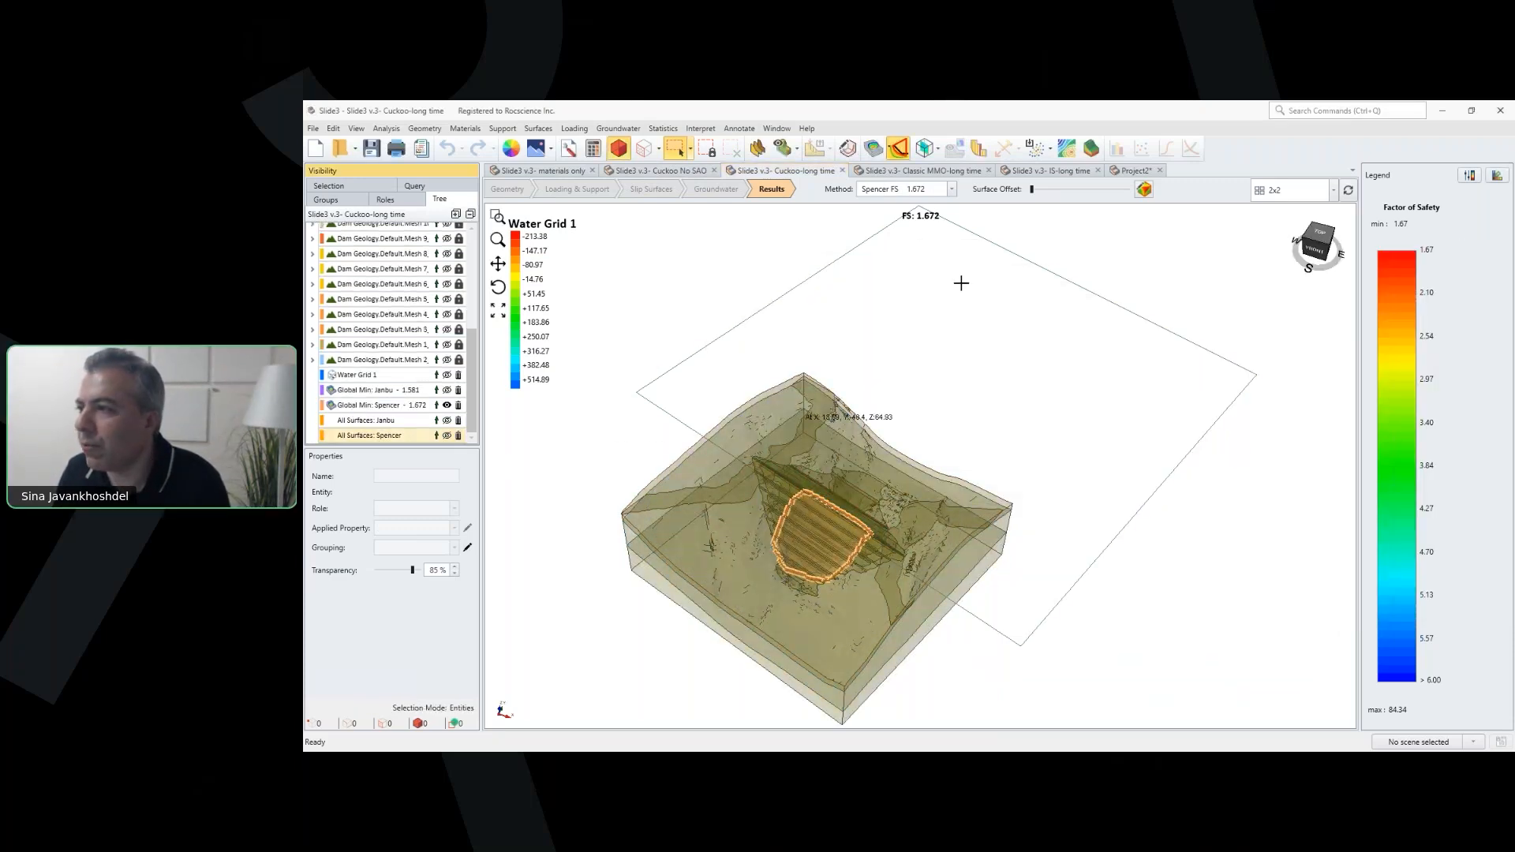
# Step: Turn on contours for the Spencer global minimum slip surface, set the data to Pore Pressure, and probe a value on it
pyautogui.click(873, 149)
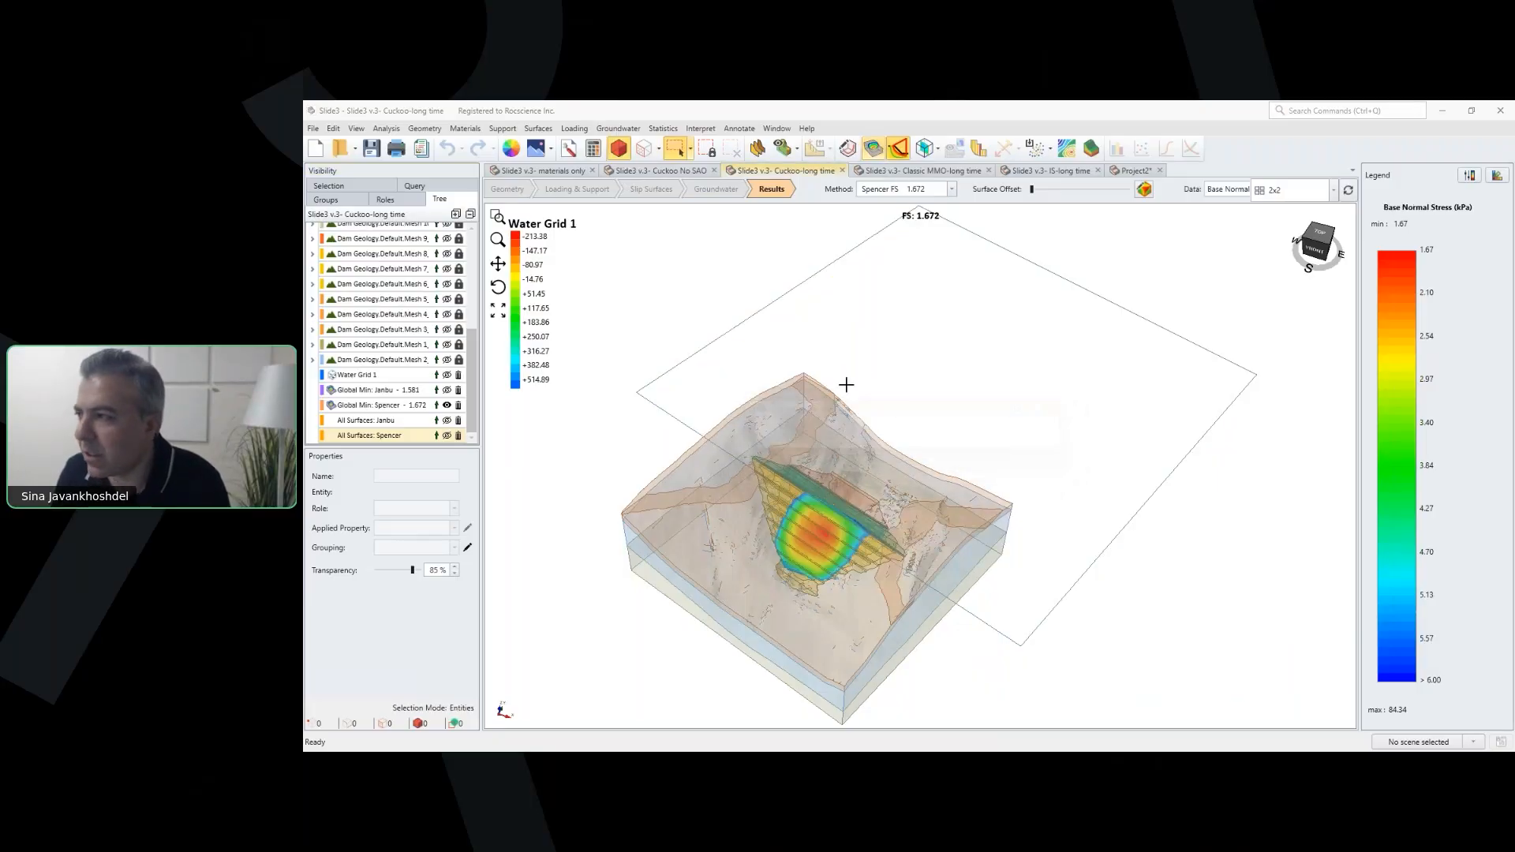
pyautogui.click(1227, 191)
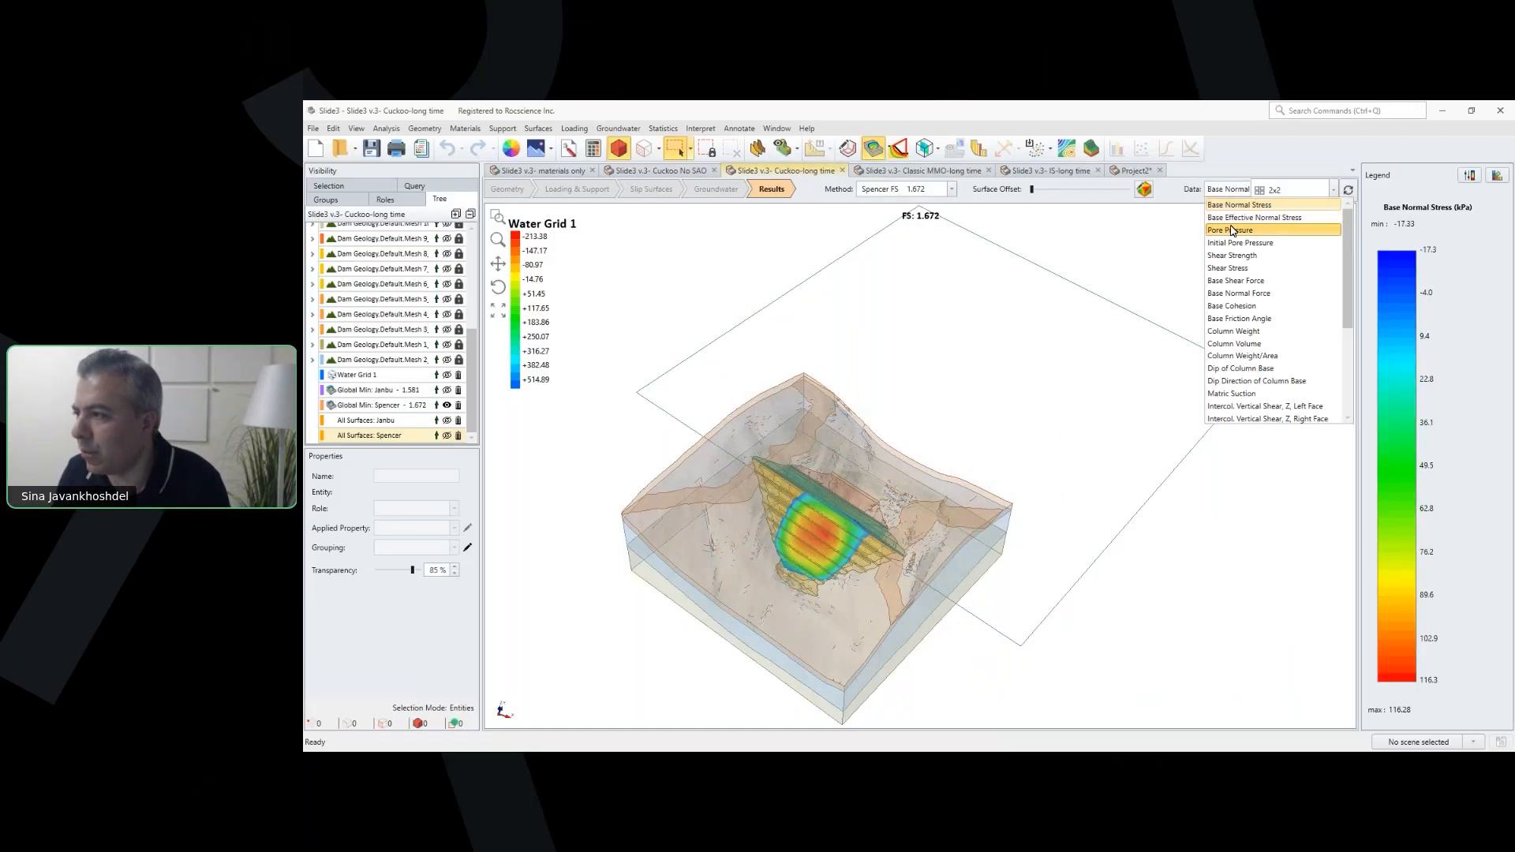
pyautogui.click(1231, 231)
pyautogui.moveTo(795, 552)
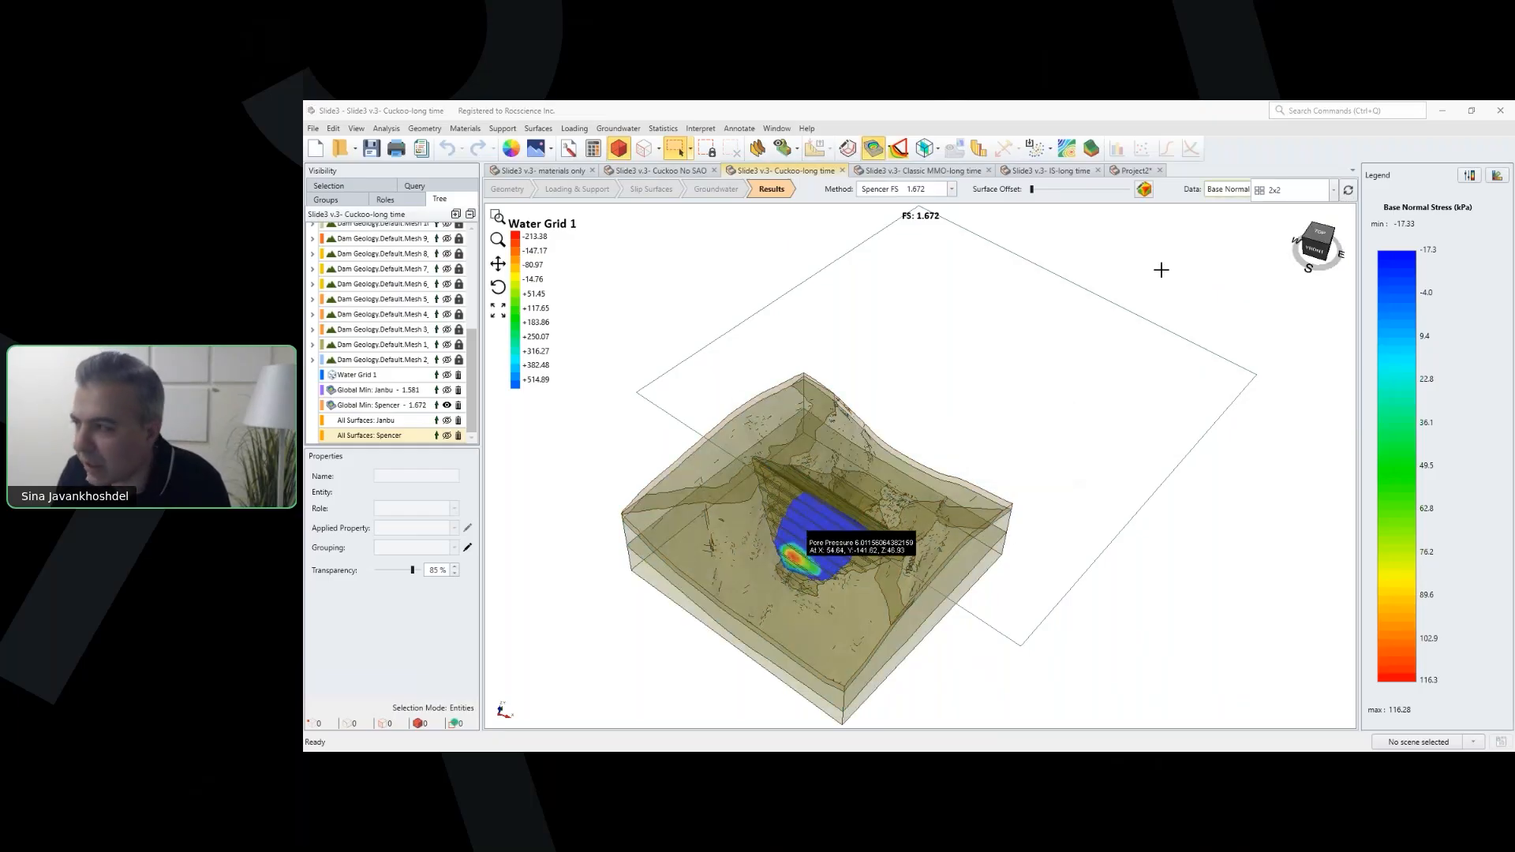
# Step: Switch the slip surface contours to Base Cohesion and inspect them on the dam
pyautogui.click(1220, 192)
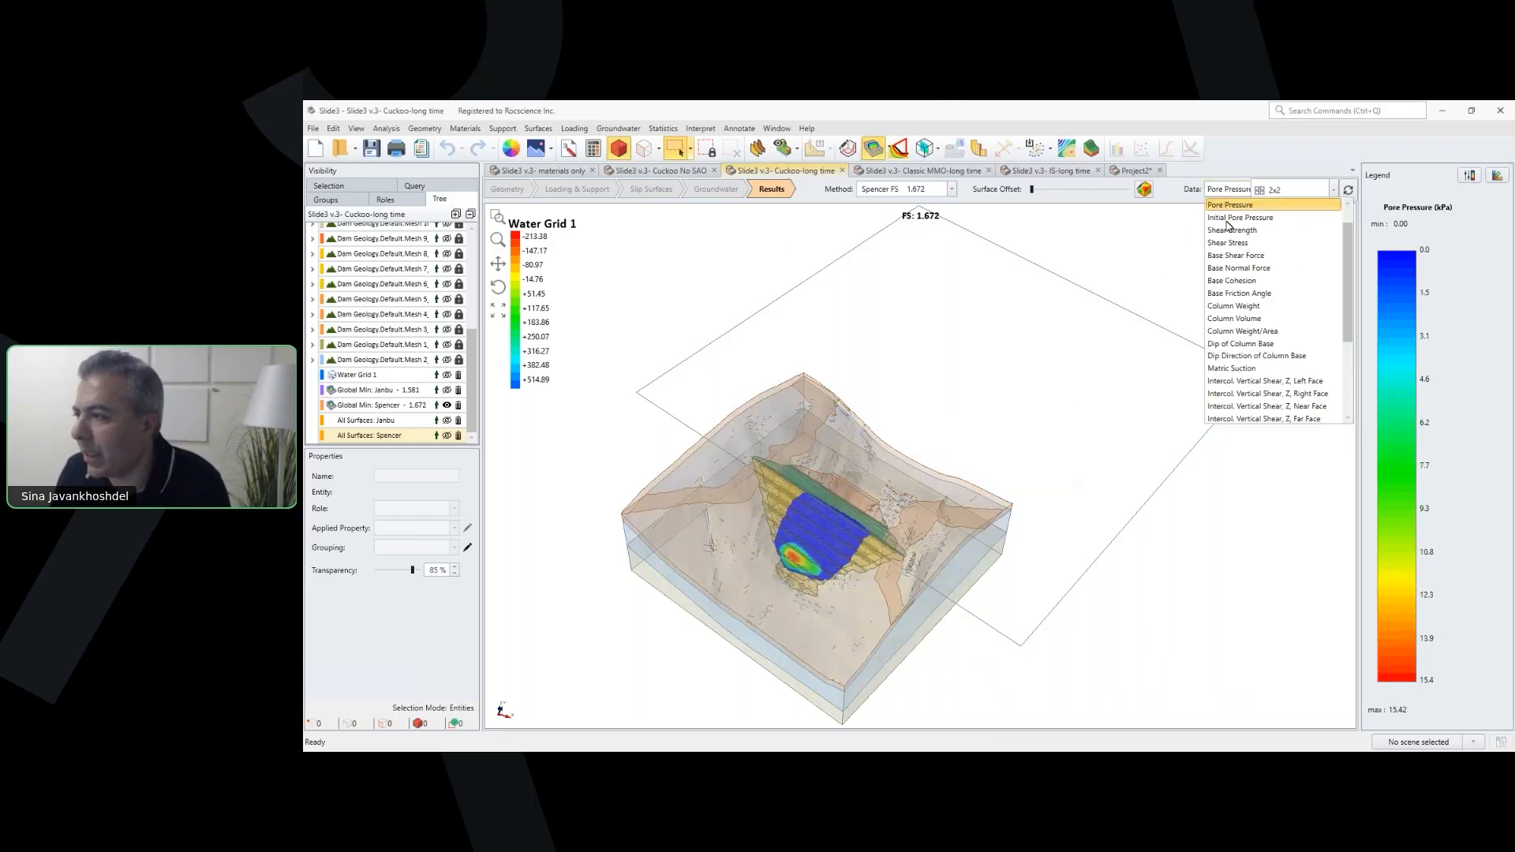
pyautogui.click(1232, 280)
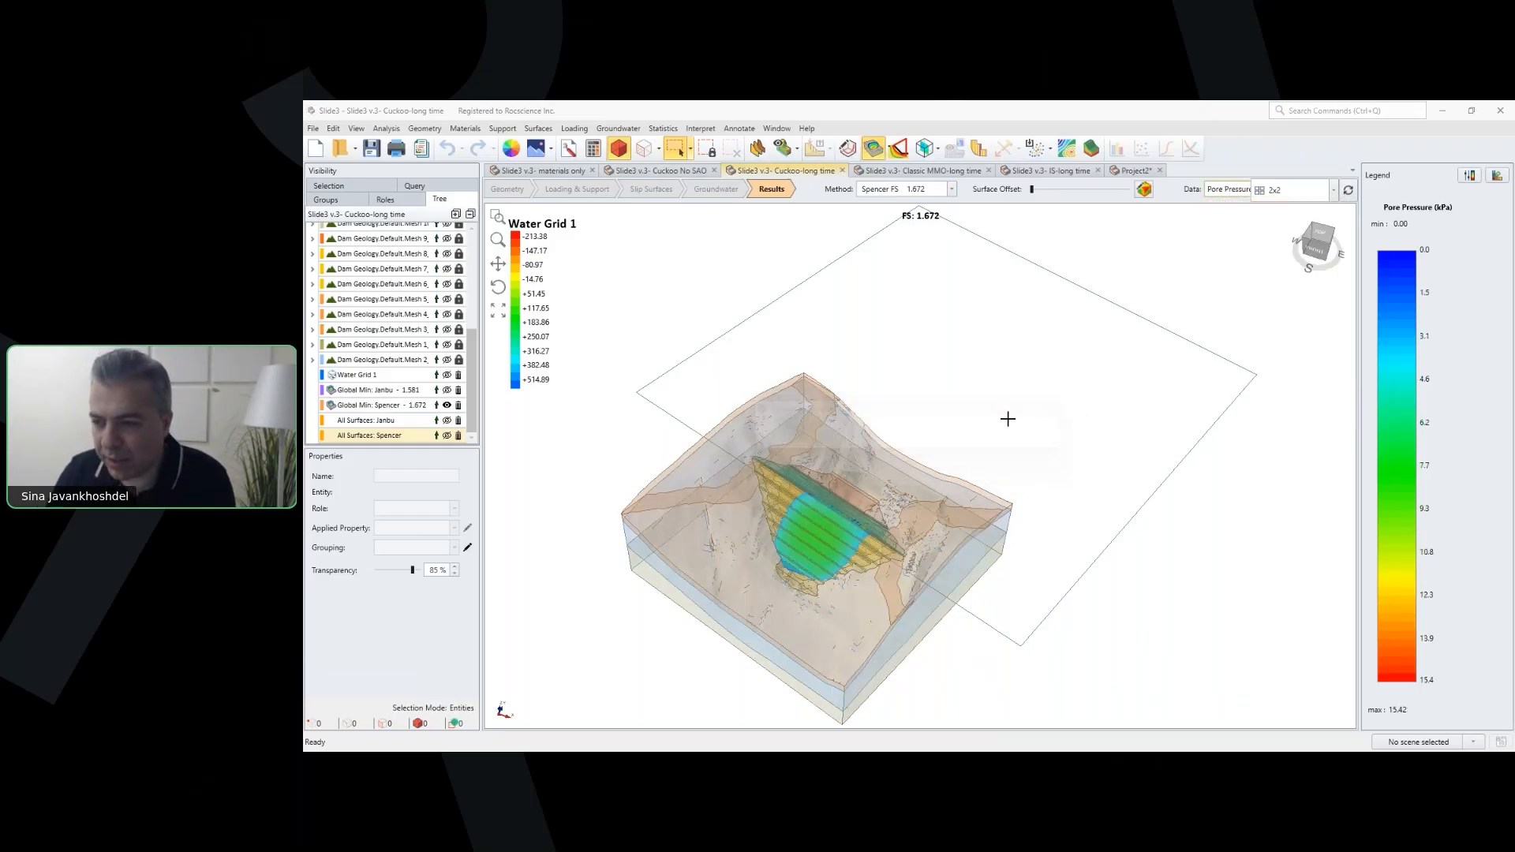
pyautogui.moveTo(863, 530)
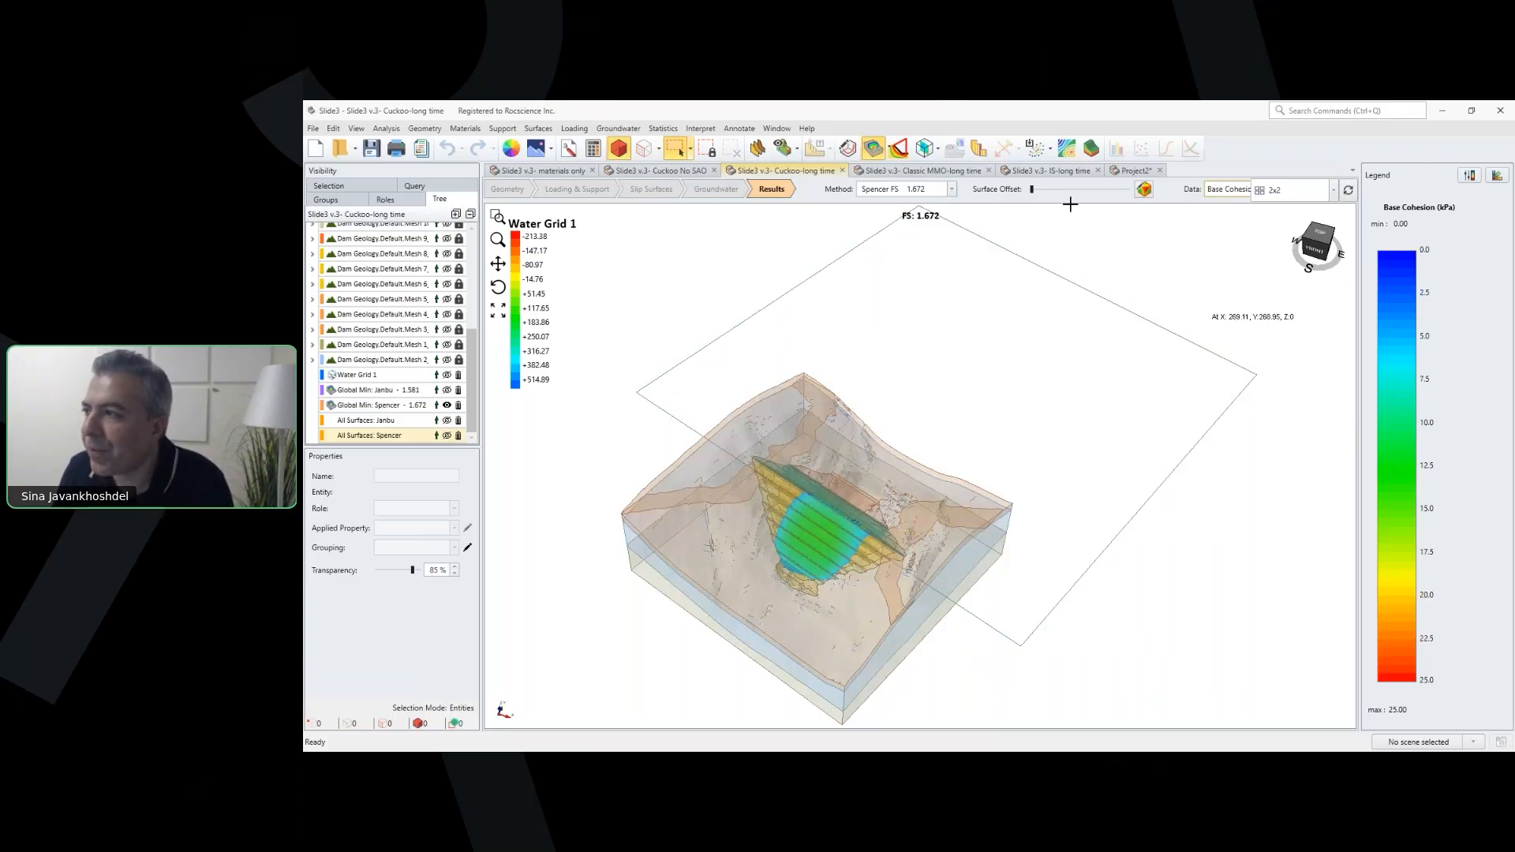
# Step: Display the surface safety map on the dam model and inspect it in the 3D view
pyautogui.click(1072, 149)
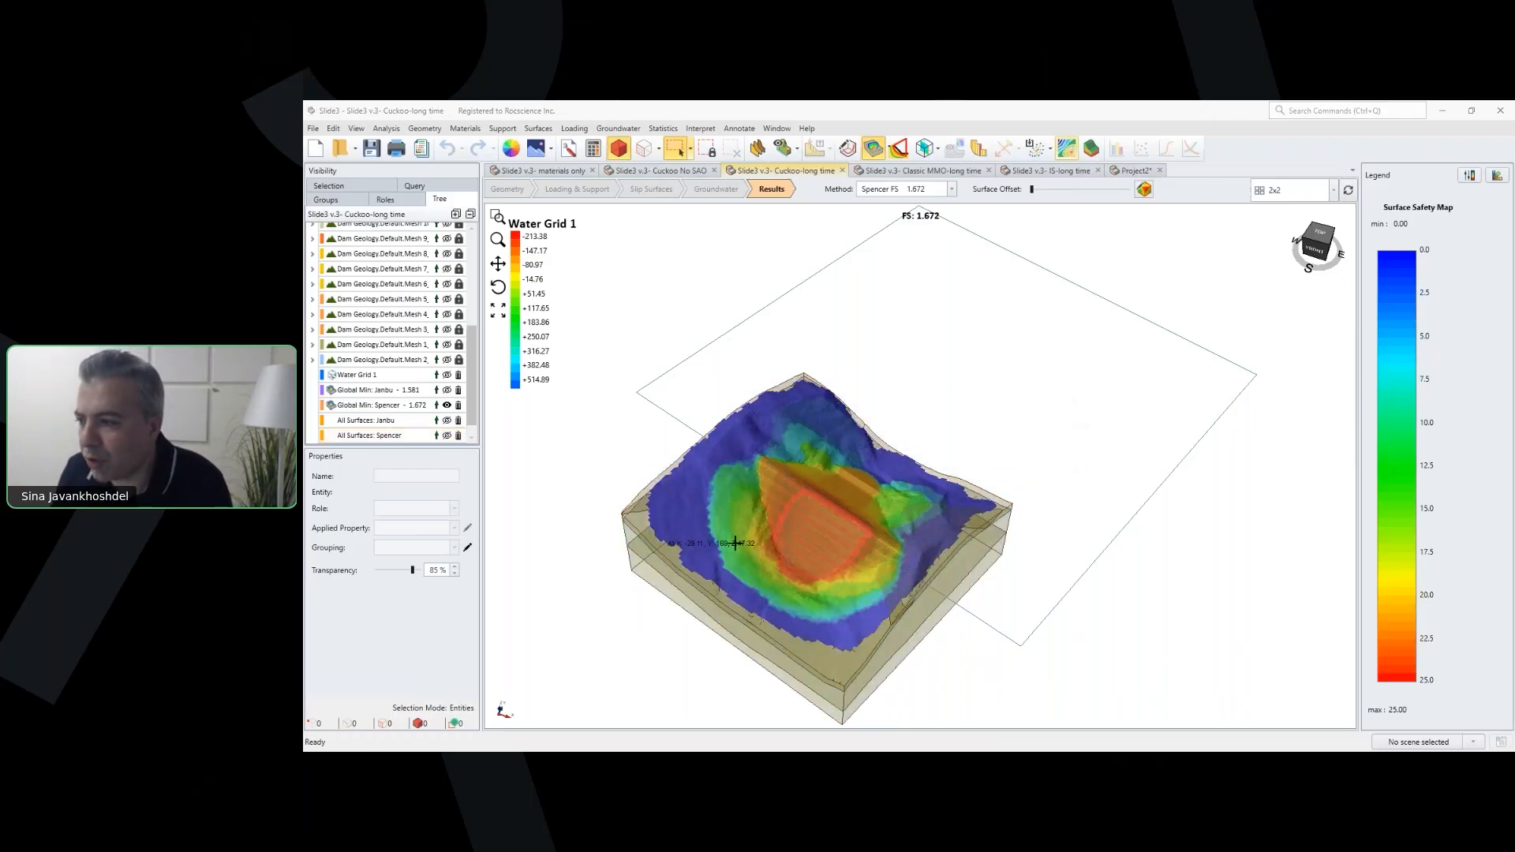
pyautogui.moveTo(755, 559); pyautogui.dragTo(746, 587, button='middle')
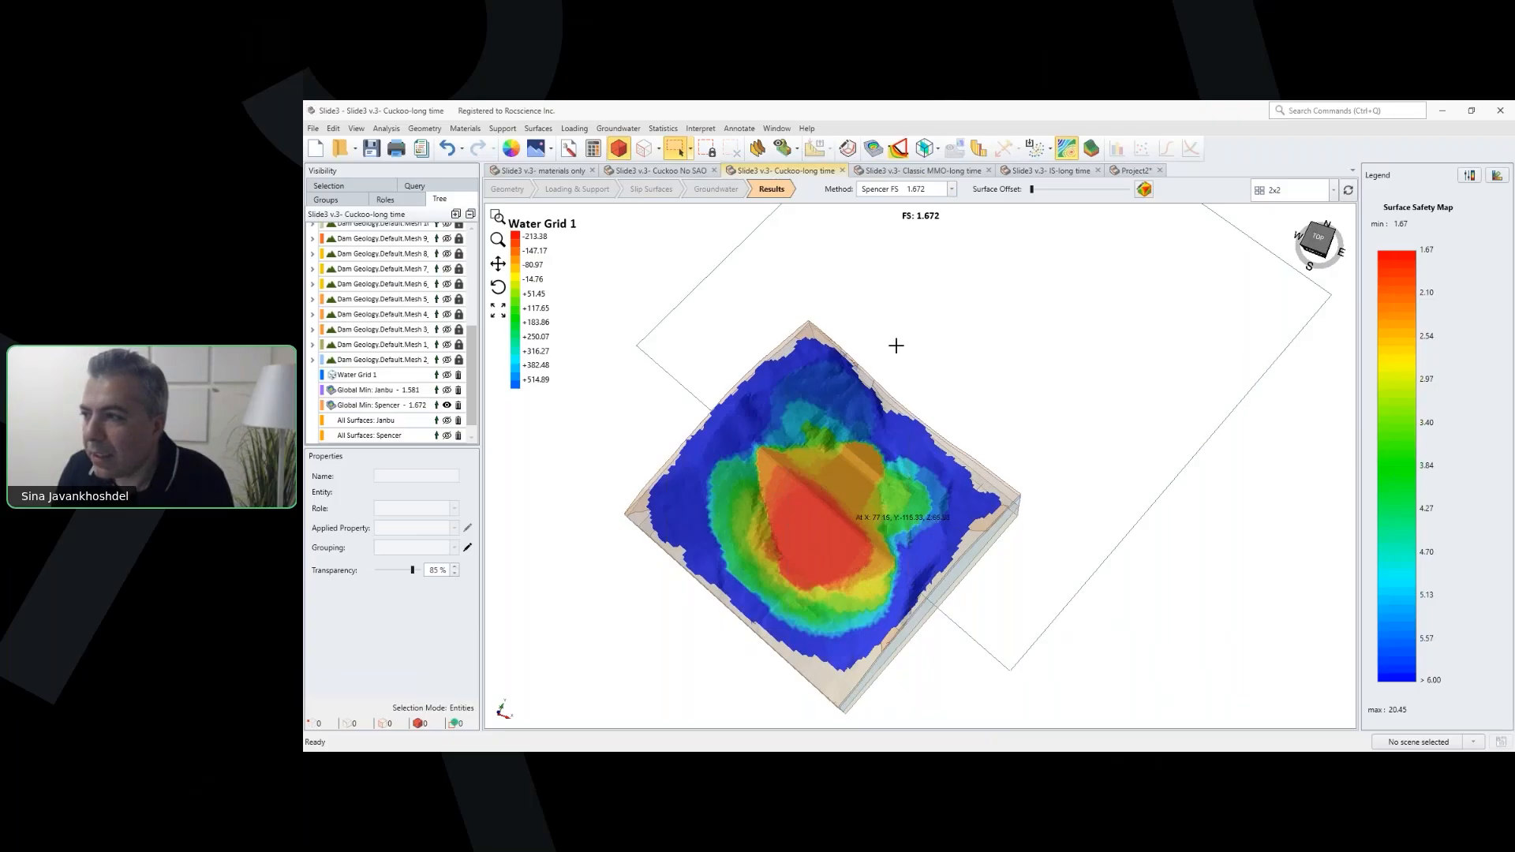
# Step: Switch to the Classic MMO-long time model and review its Slip Surface Options without changing them
pyautogui.click(934, 177)
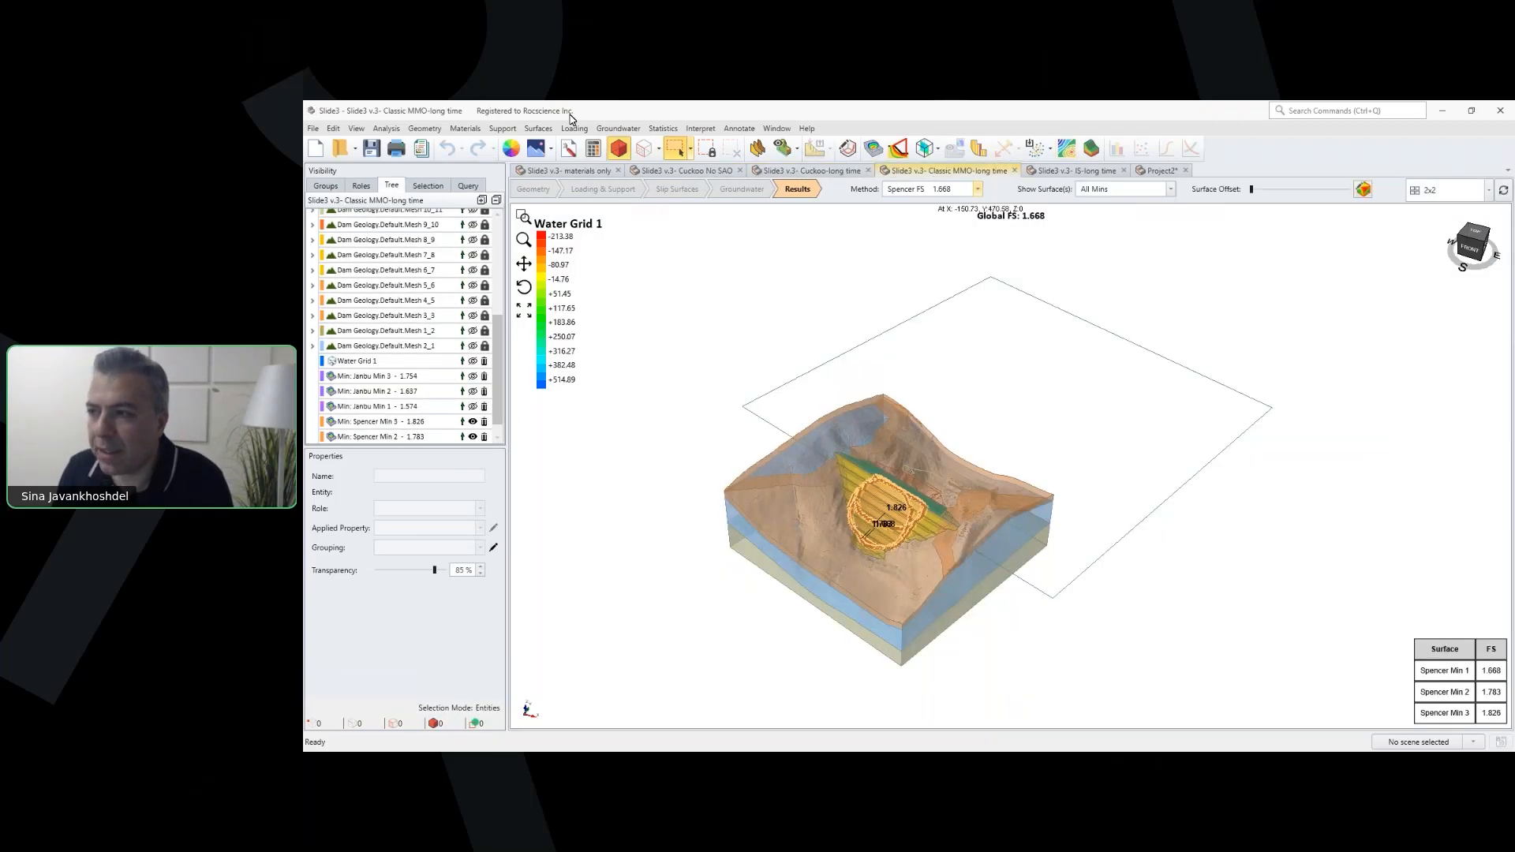
pyautogui.click(538, 128)
pyautogui.click(557, 146)
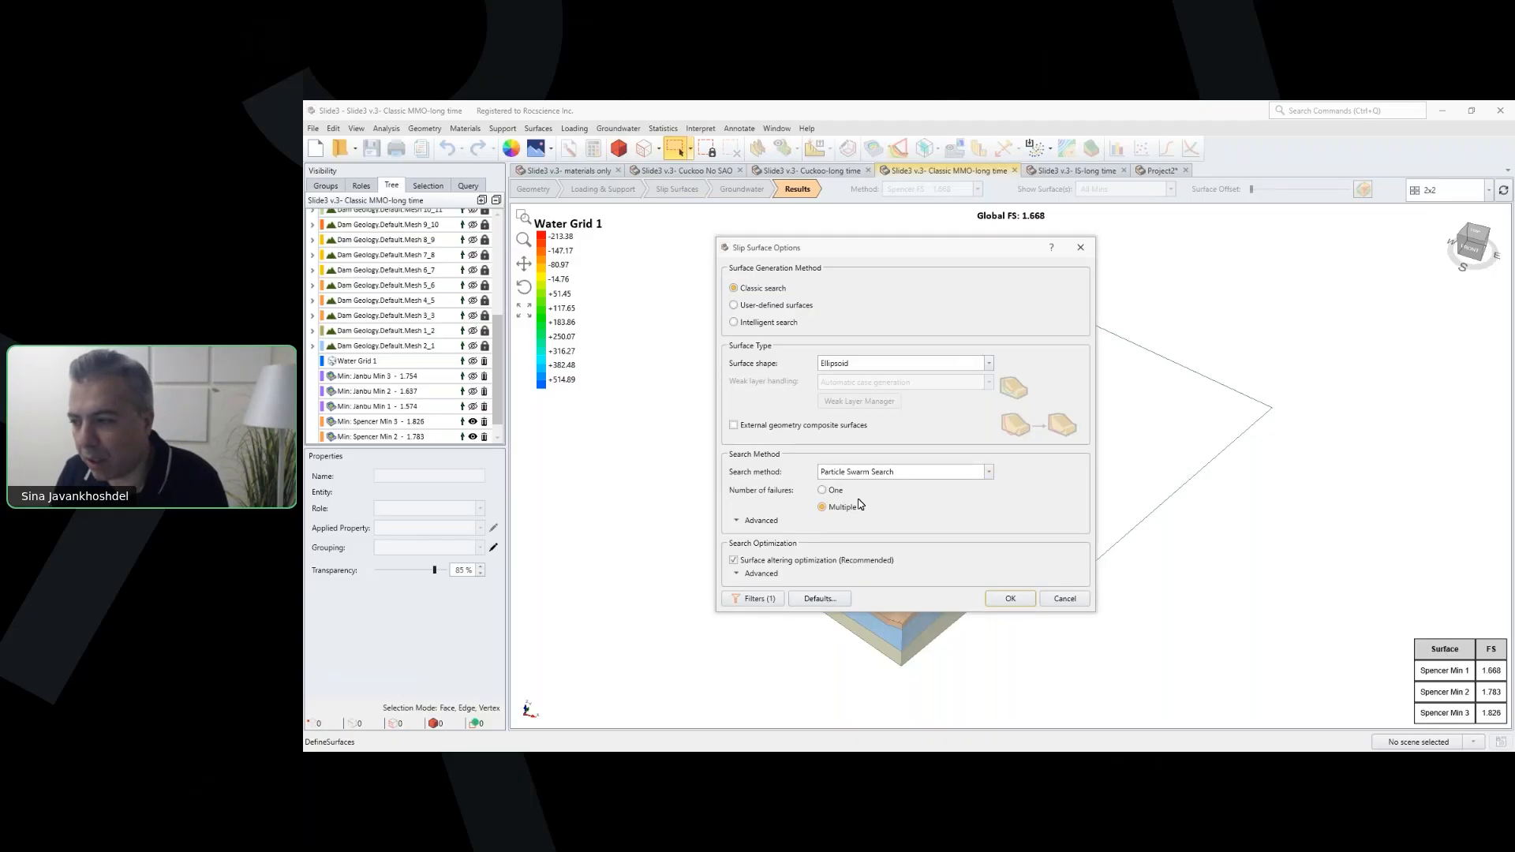
pyautogui.click(1065, 599)
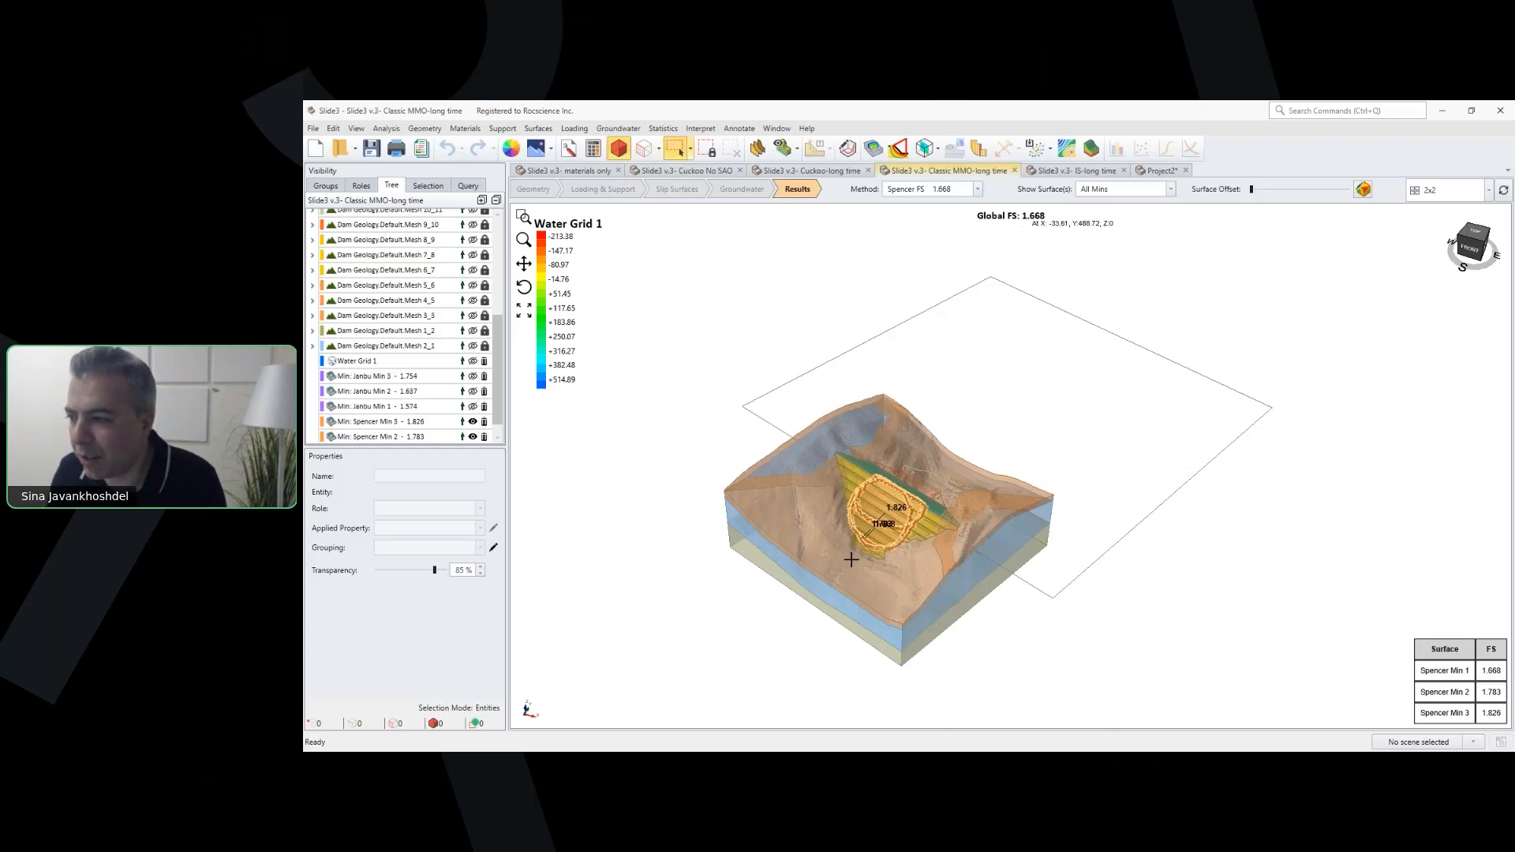
# Step: Examine the three Spencer minimum slip surfaces on the dam face up close and from a higher angle
pyautogui.scroll(3, 891, 518)
pyautogui.scroll(3, 891, 519)
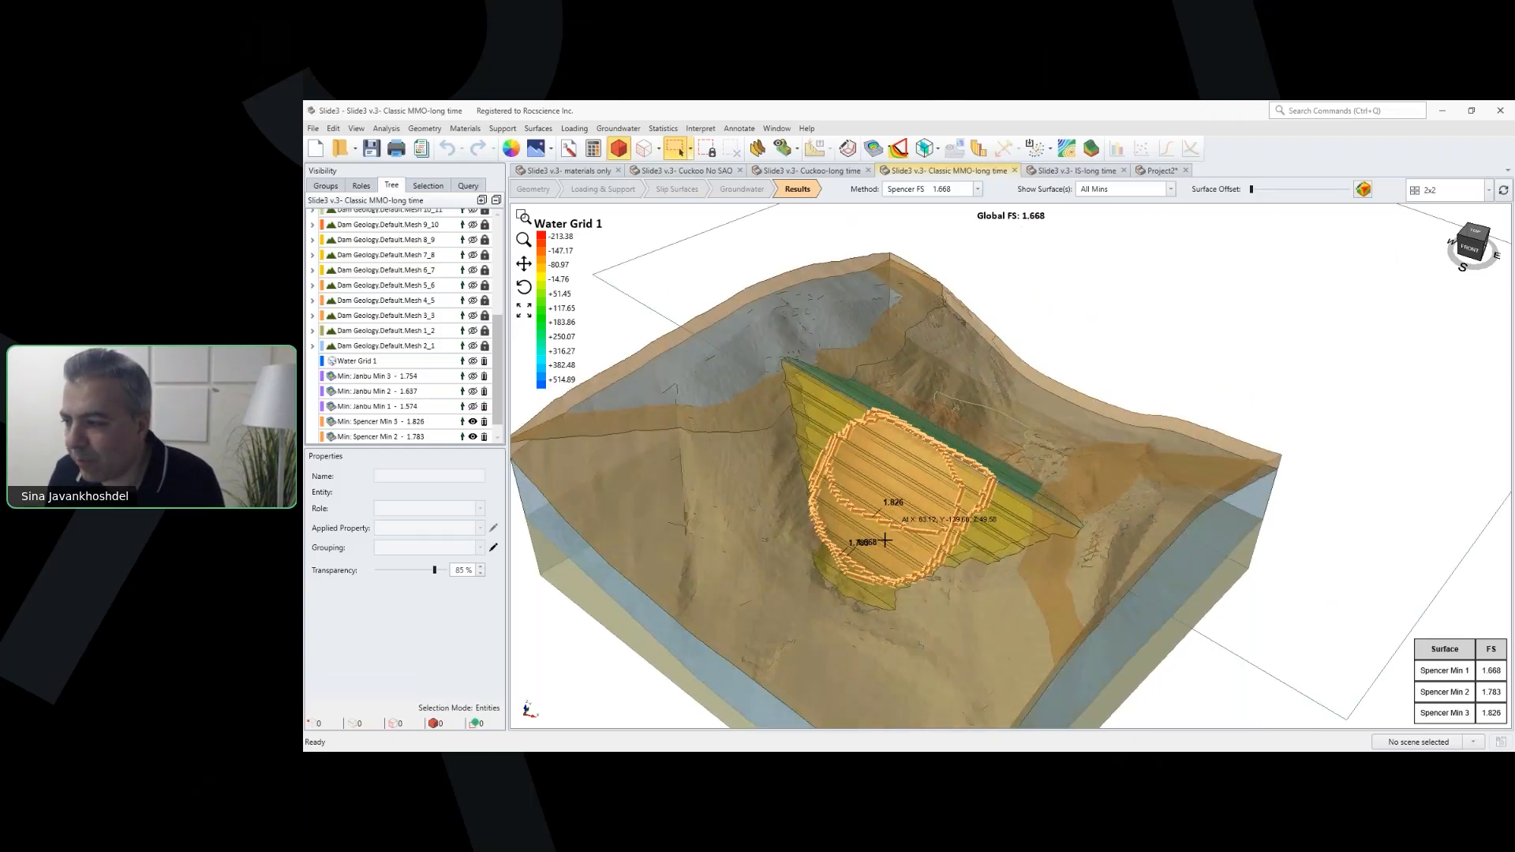
pyautogui.scroll(6, 885, 540)
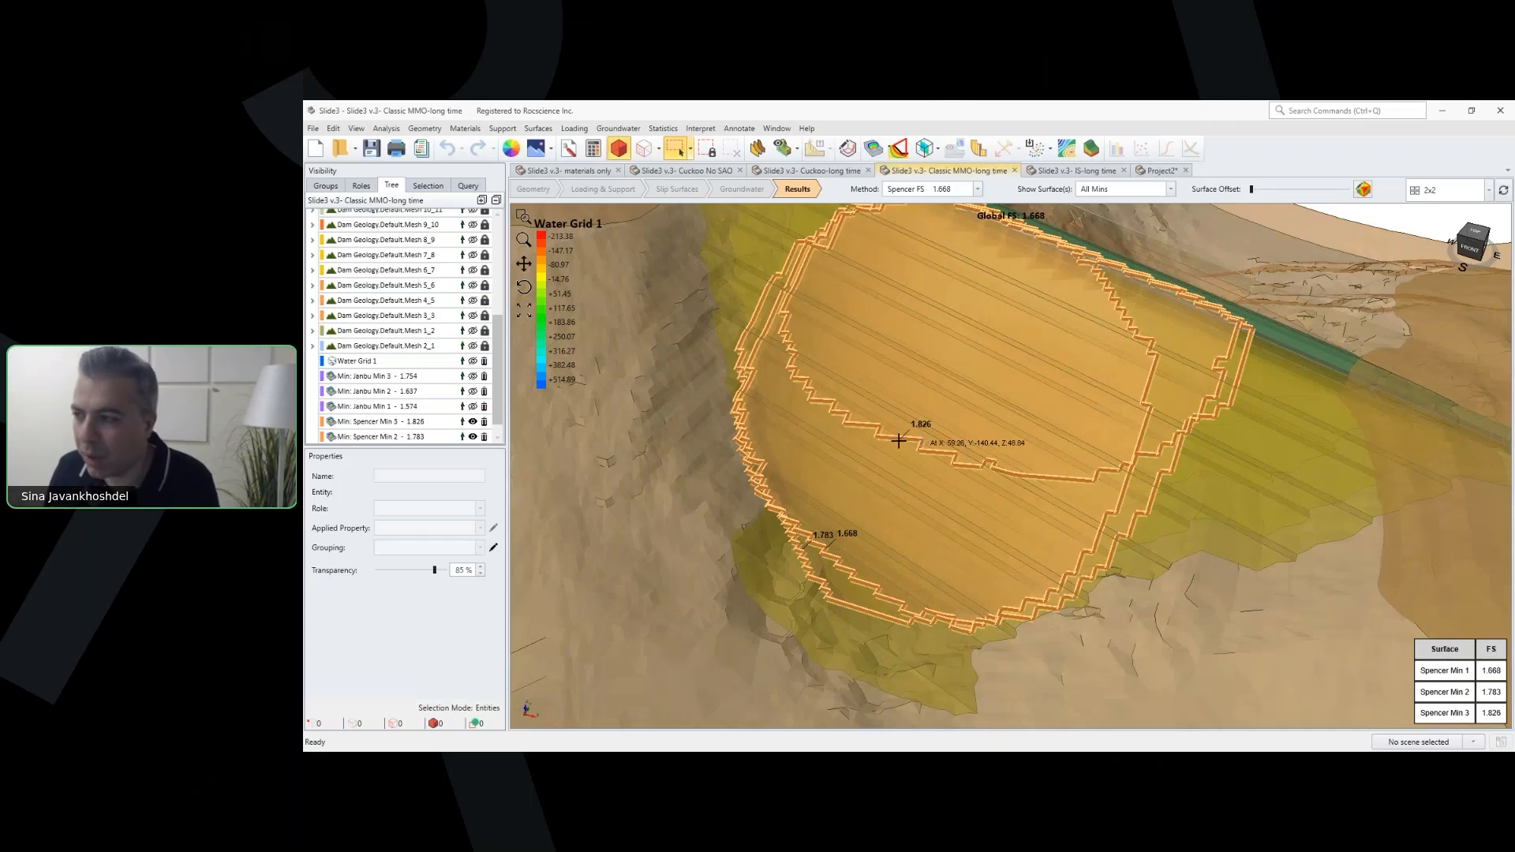
pyautogui.scroll(-2, 894, 442)
pyautogui.scroll(-3, 894, 443)
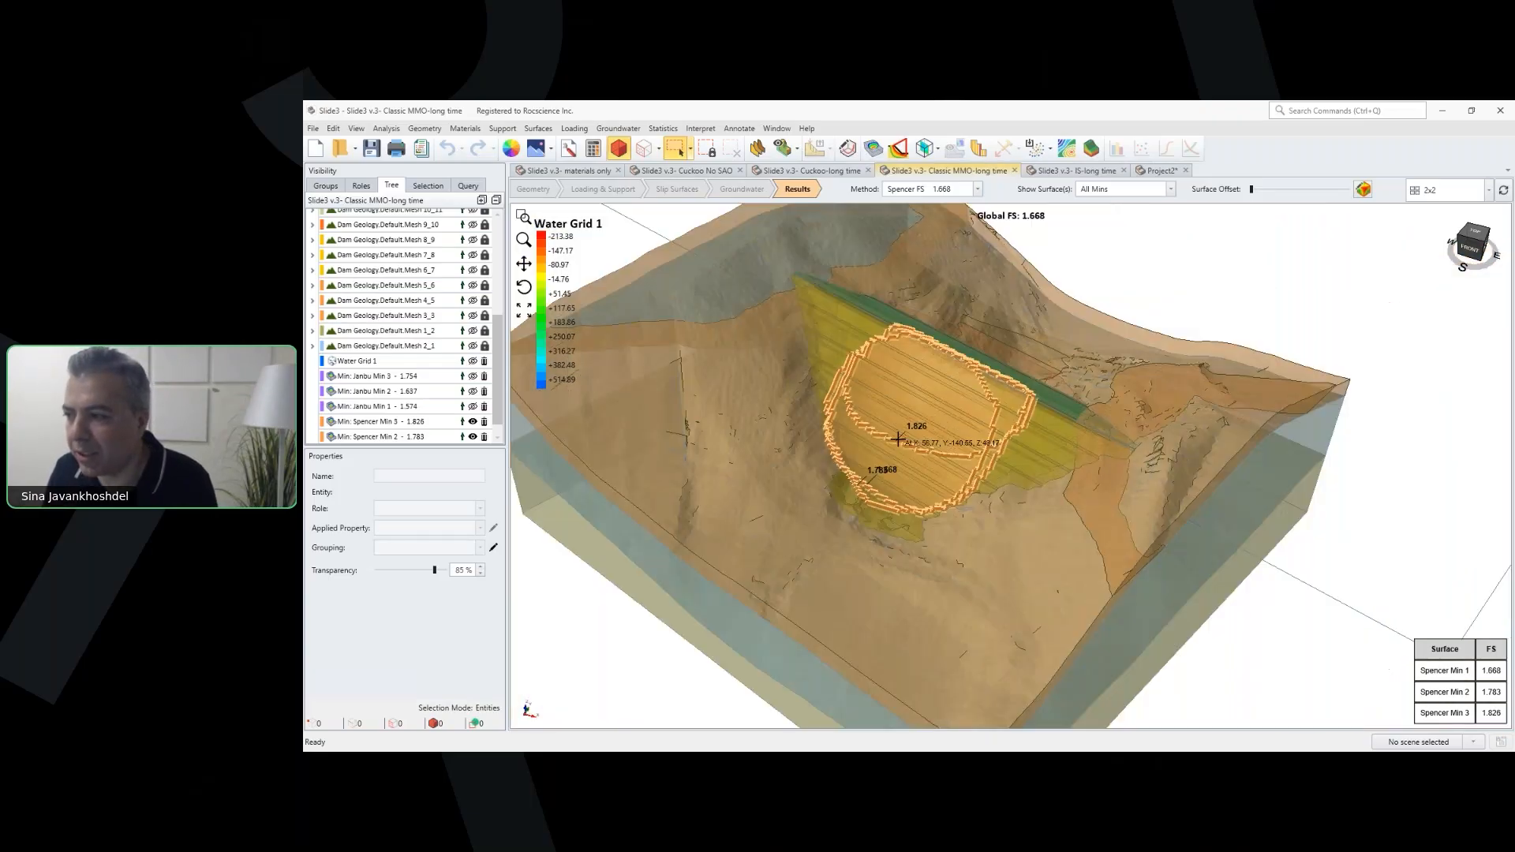
pyautogui.moveTo(921, 422); pyautogui.dragTo(904, 443, button='middle')
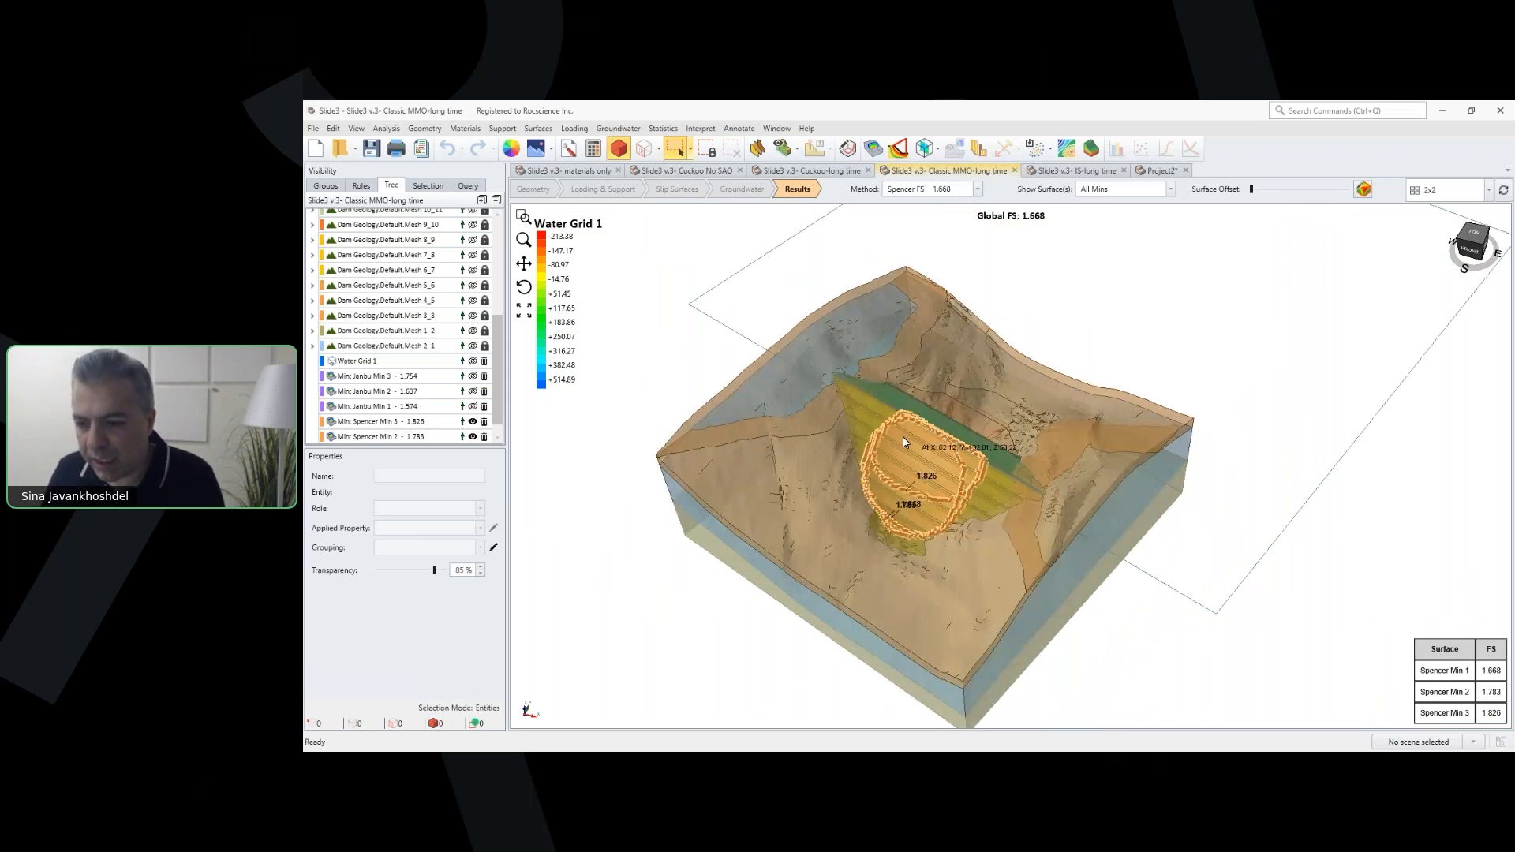
pyautogui.moveTo(904, 443); pyautogui.dragTo(876, 442, button='middle')
pyautogui.moveTo(1014, 720); pyautogui.dragTo(1026, 744, button='middle')
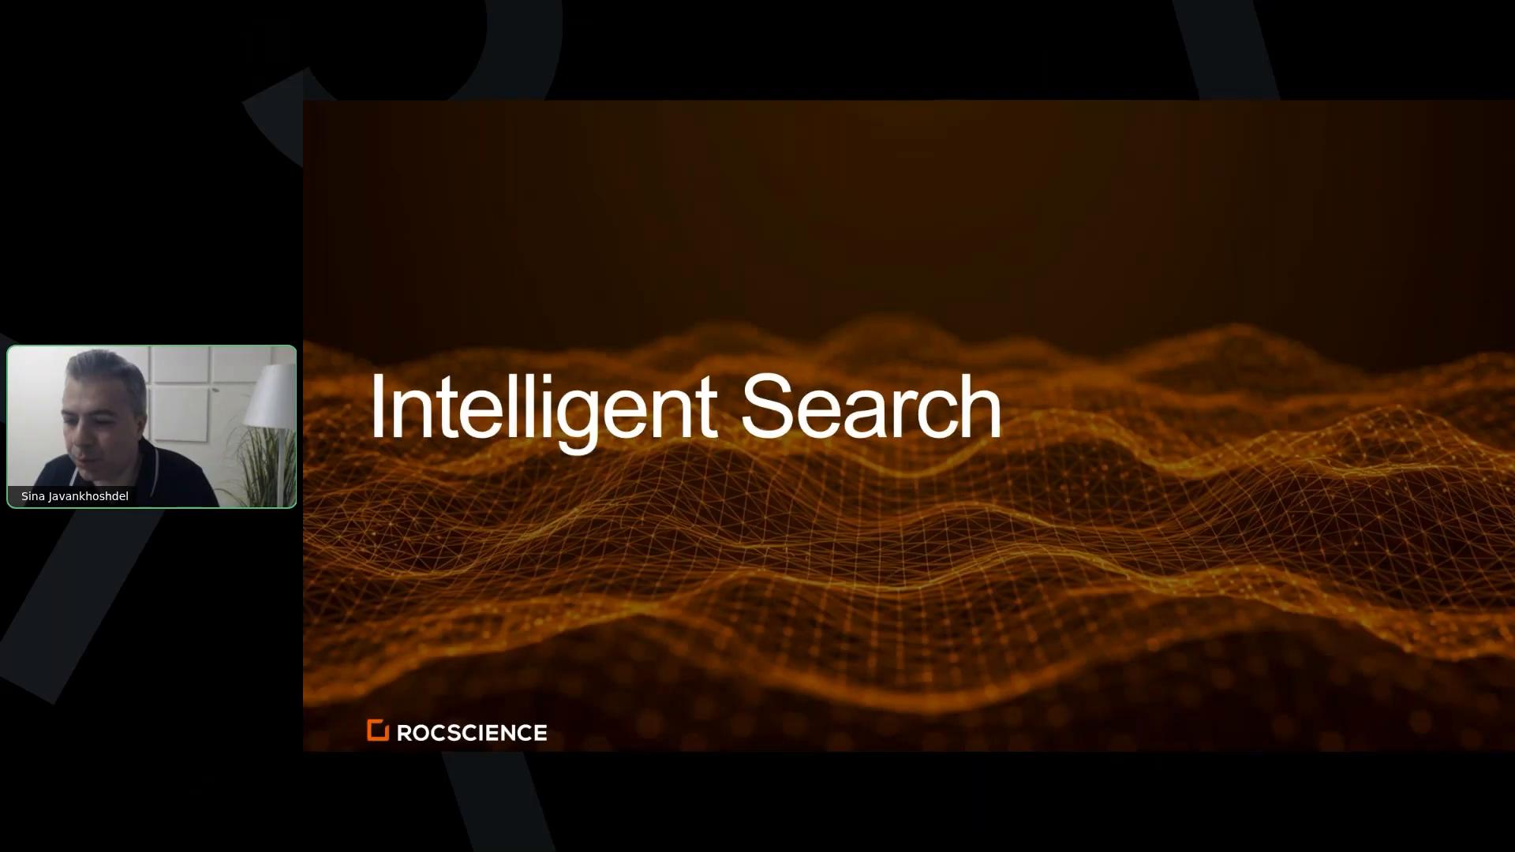
pyautogui.press('Right')
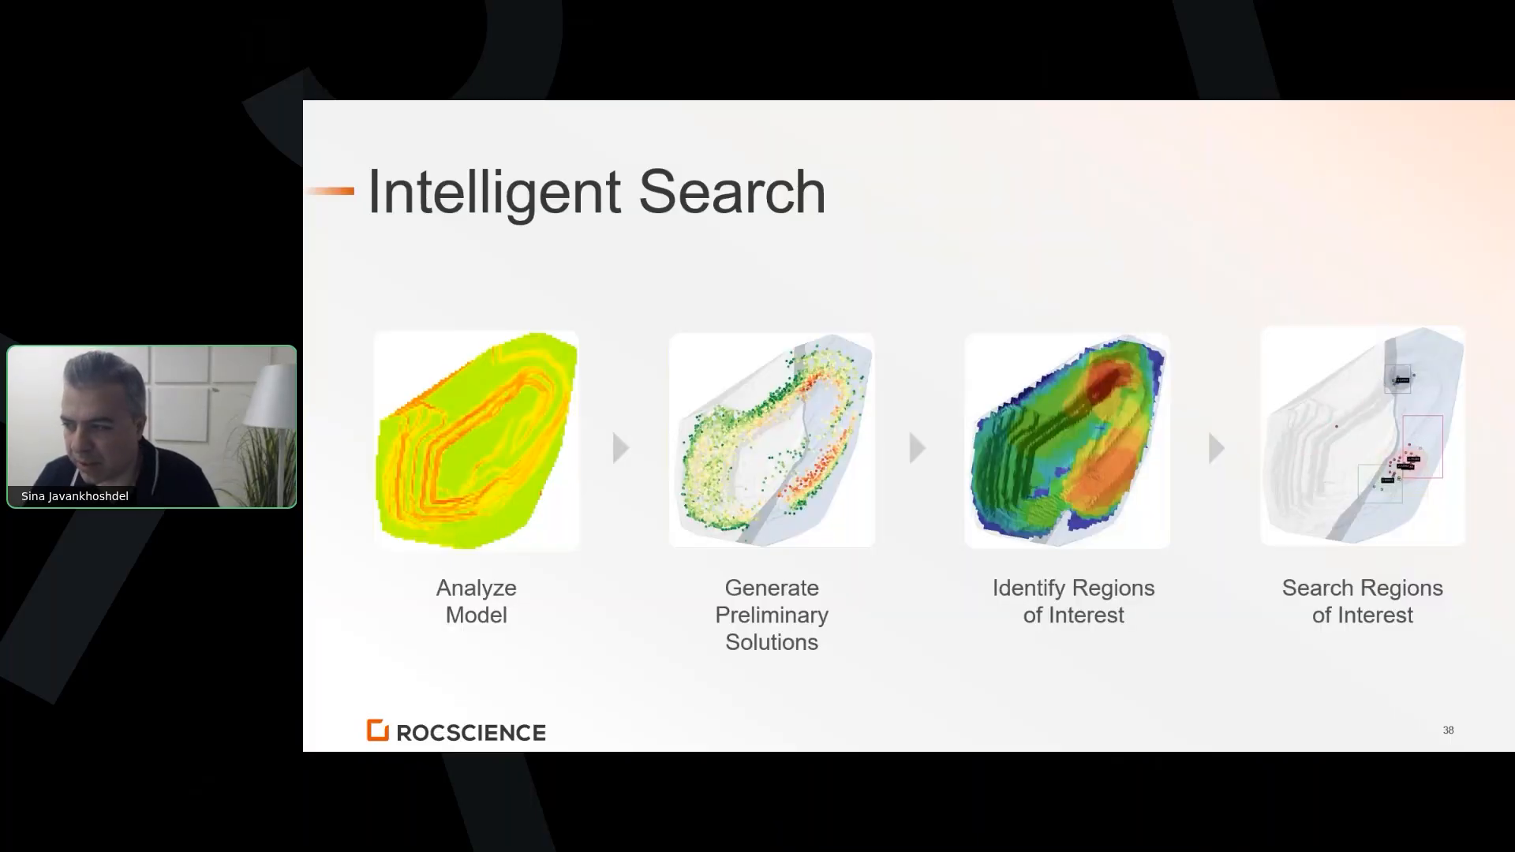
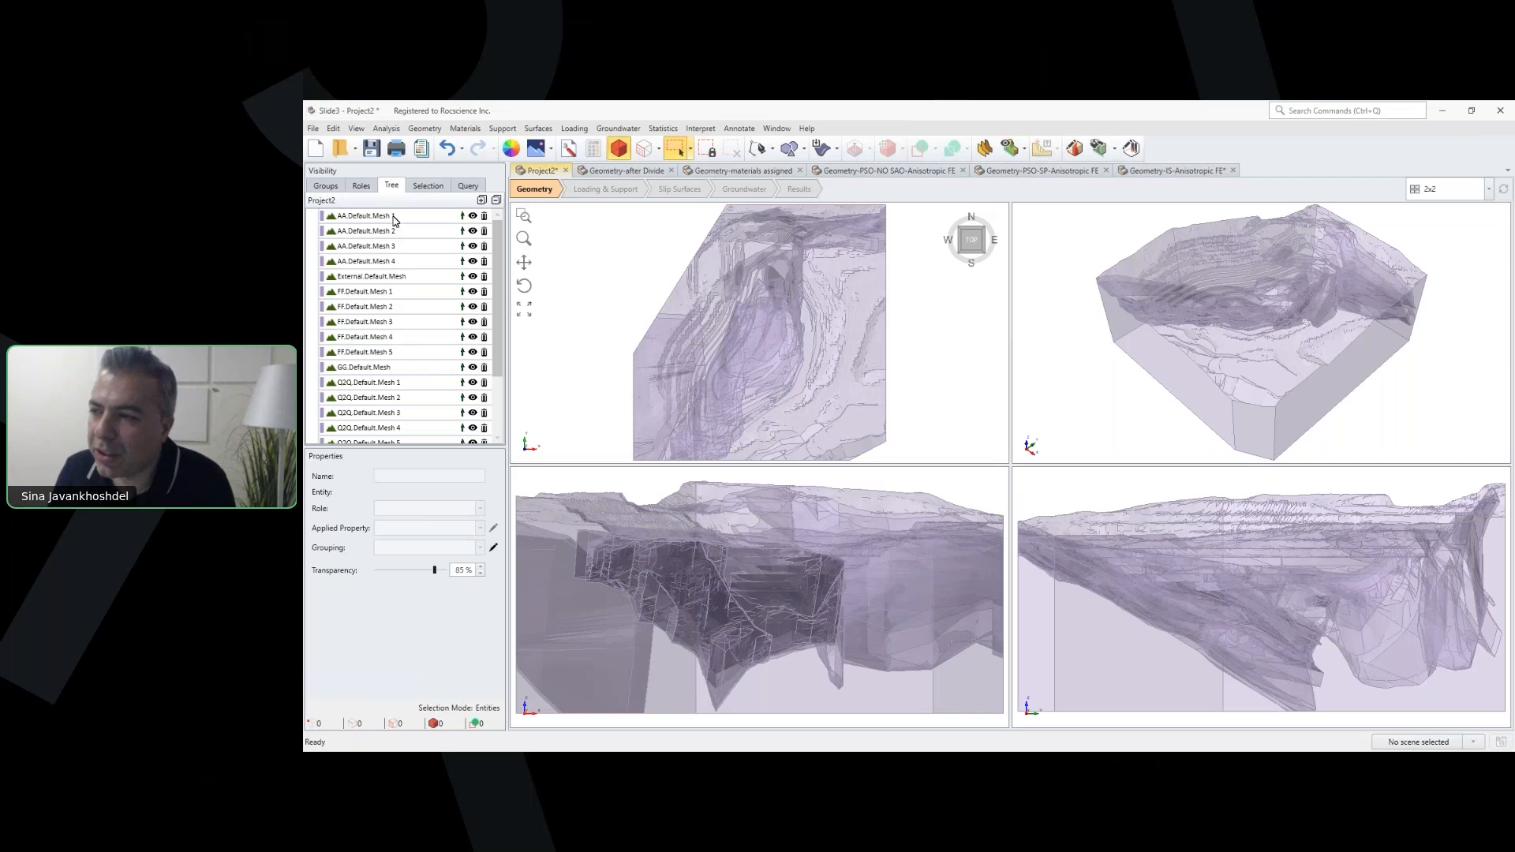
# Step: Highlight individual AA.Default.Mesh volumes of the open-pit model in Project2 to see where they lie
pyautogui.click(393, 218)
pyautogui.click(394, 231)
pyautogui.click(398, 262)
pyautogui.scroll(-2, 407, 355)
pyautogui.scroll(2, 408, 347)
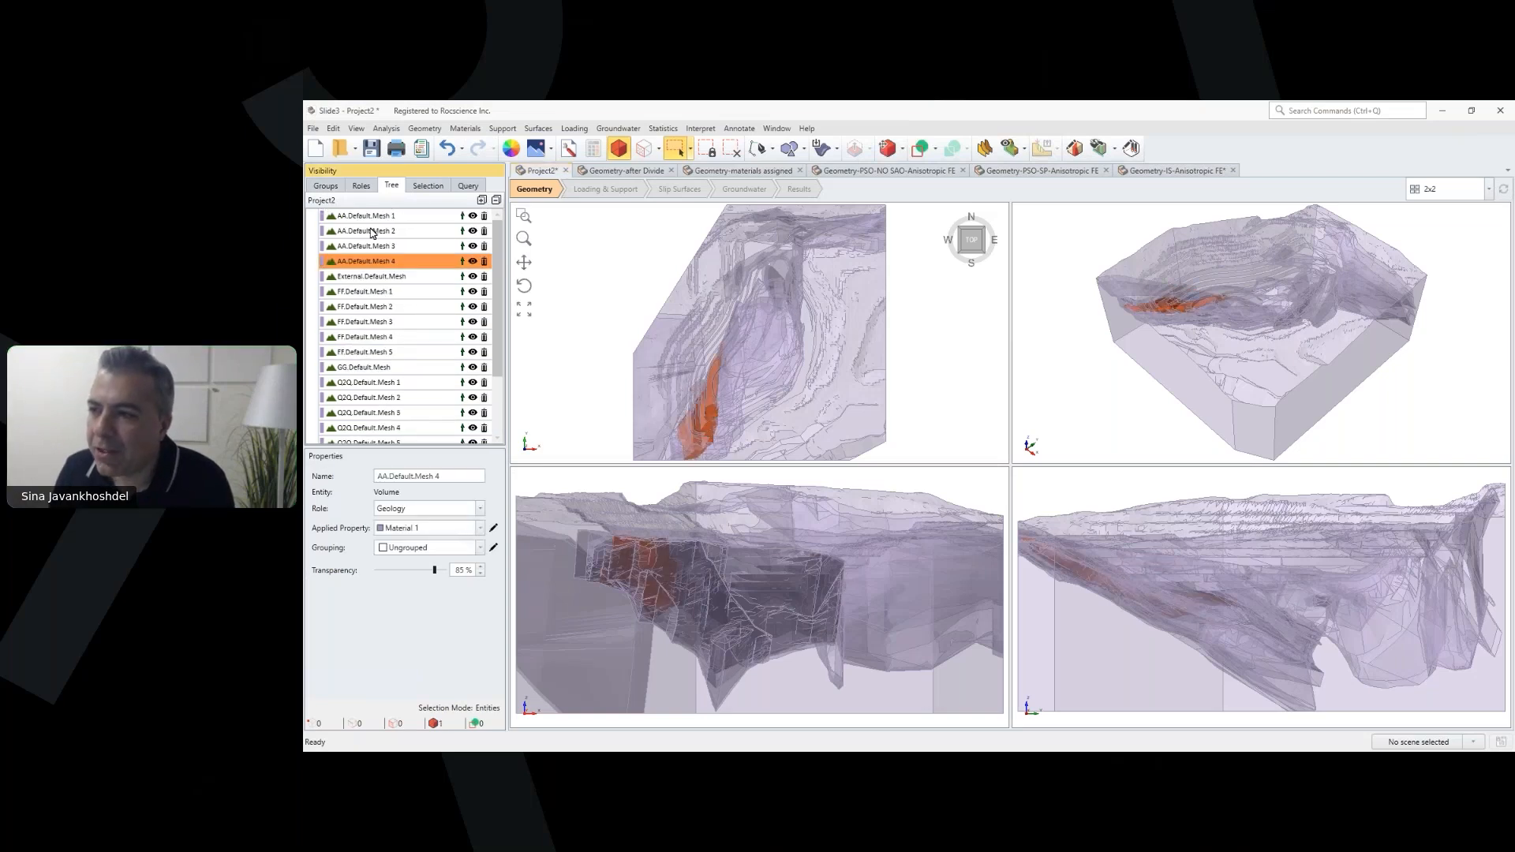
# Step: Select all geology volumes from AA.Default.Mesh 1 to QQ.Default.Mesh 4, hide External.Default.Mesh and remove it from the selection
pyautogui.click(370, 221)
pyautogui.scroll(-2, 394, 339)
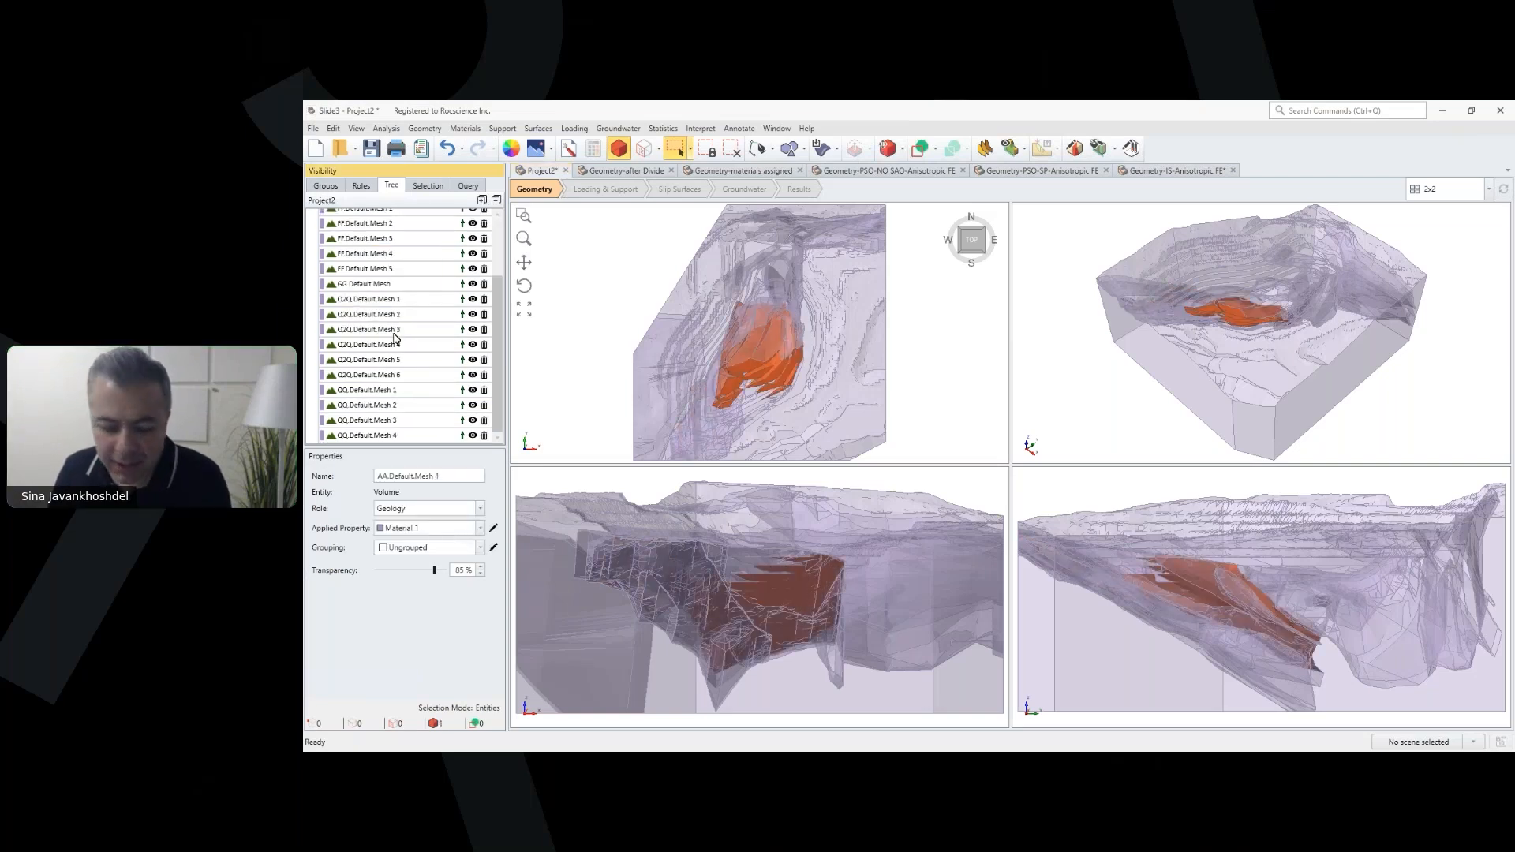
pyautogui.keyDown('shift'); pyautogui.click(408, 435); pyautogui.keyUp('shift')
pyautogui.scroll(2, 407, 338)
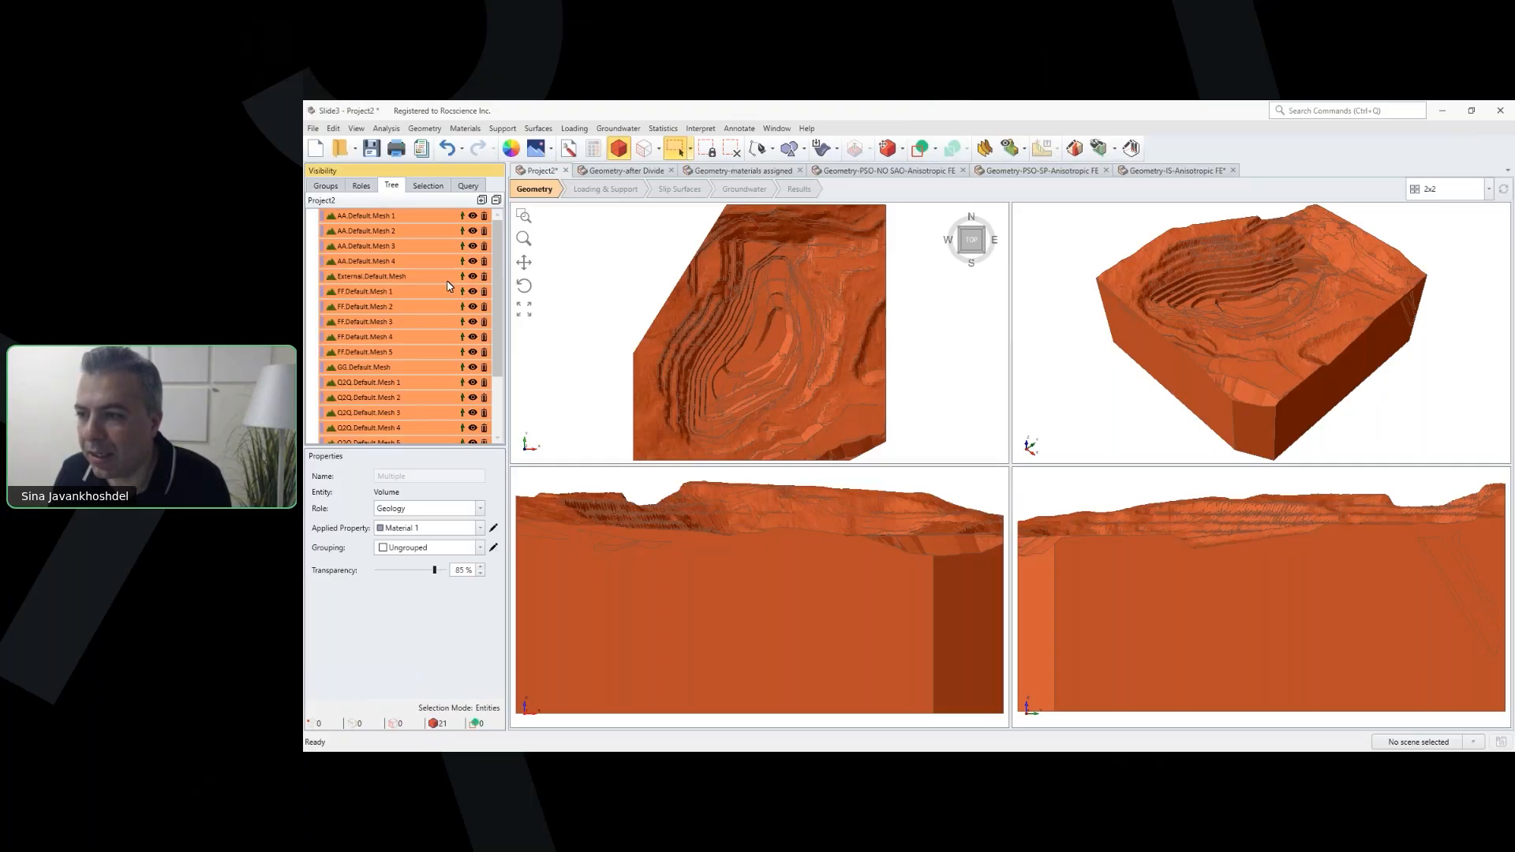
pyautogui.click(472, 277)
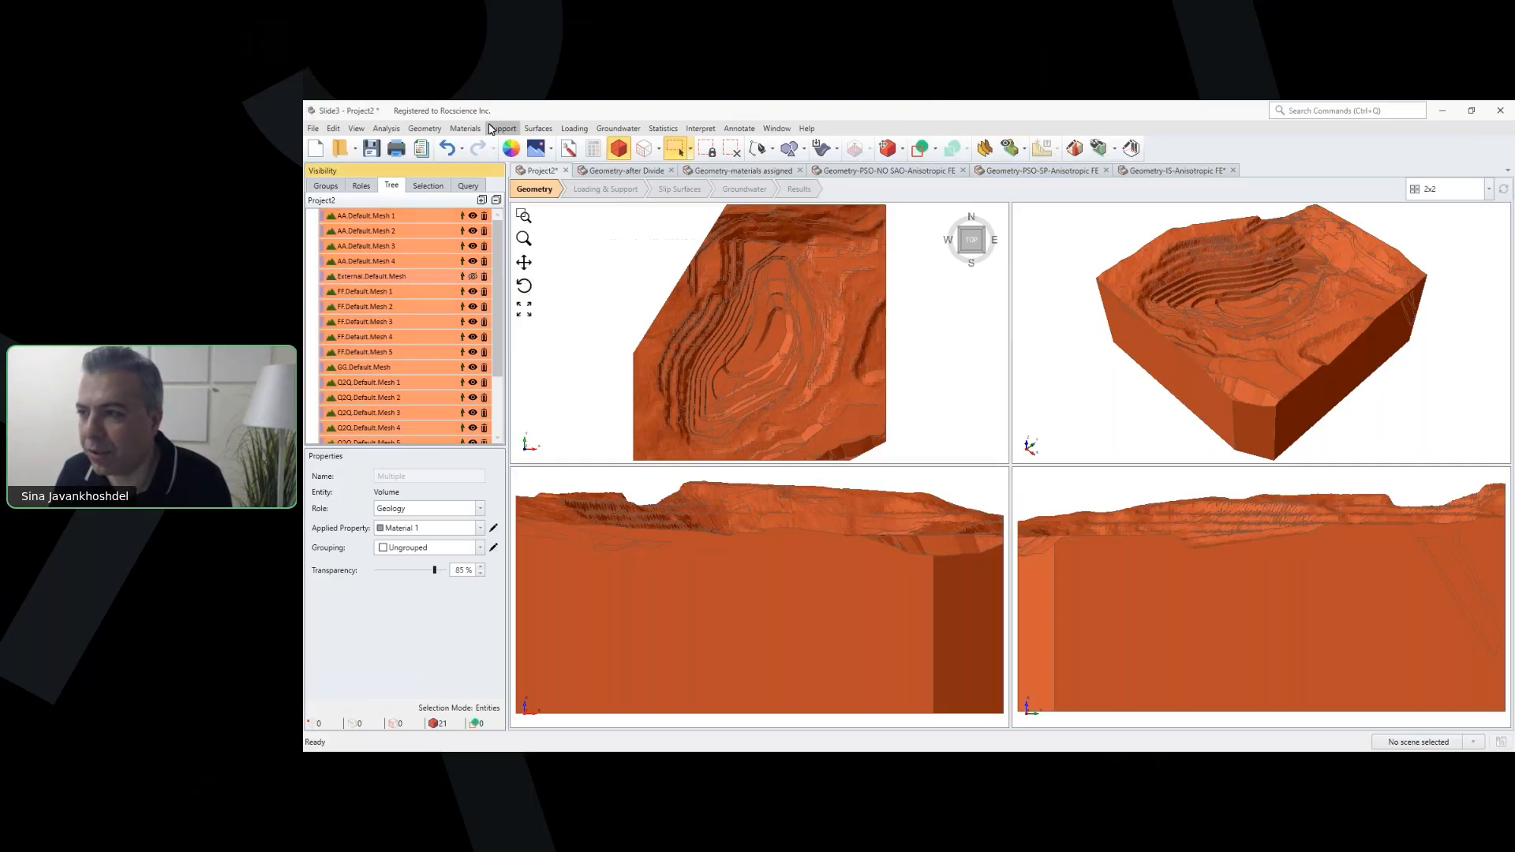
pyautogui.keyDown('ctrl'); pyautogui.click(410, 279); pyautogui.keyUp('ctrl')
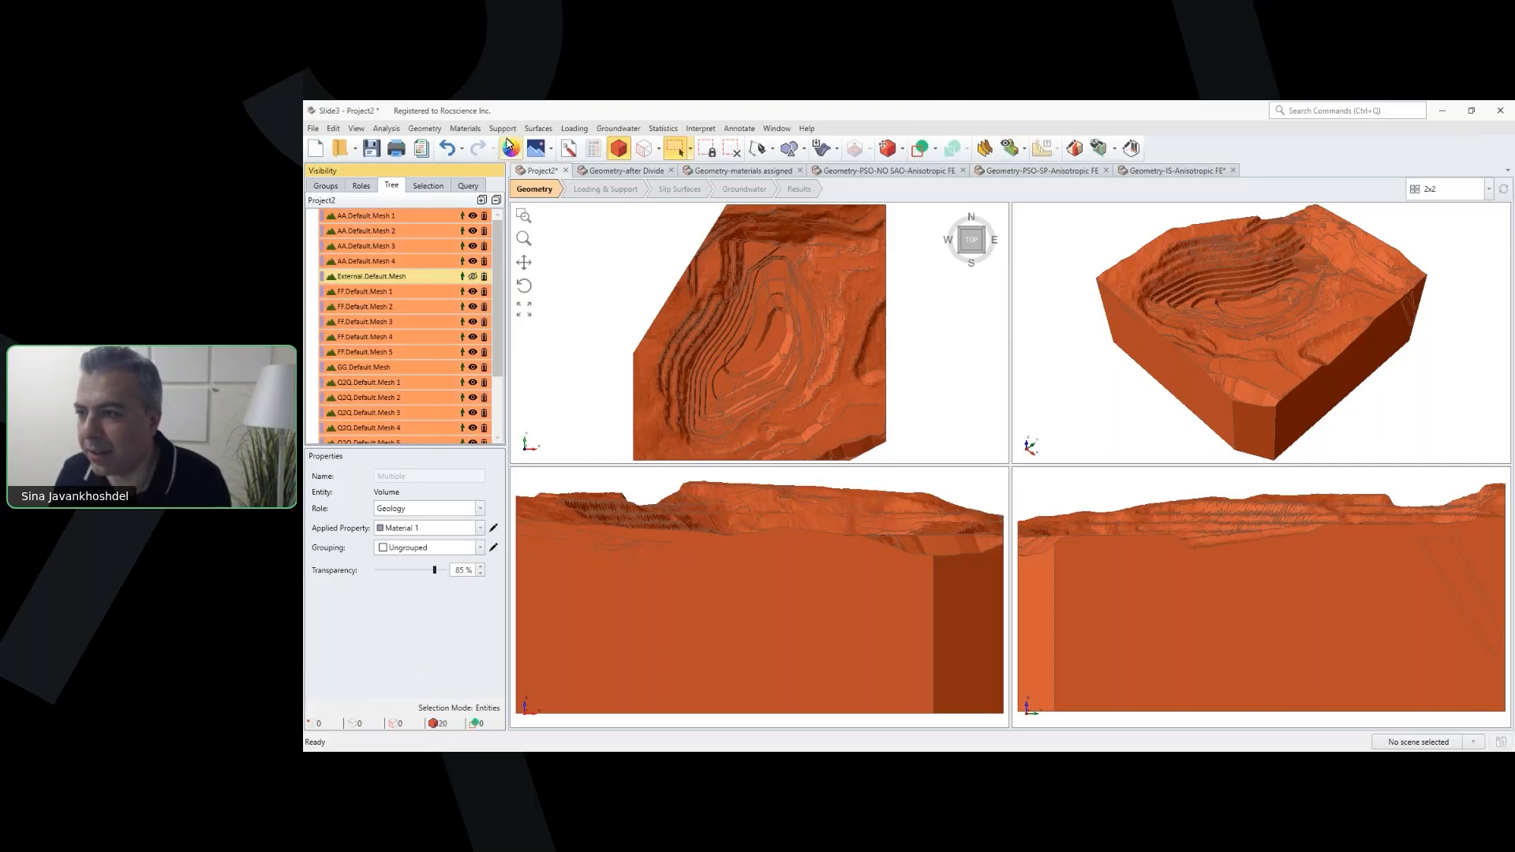
# Step: Check the selected volumes for defects with Repair Geometry and close it without repairing
pyautogui.click(425, 128)
pyautogui.click(592, 266)
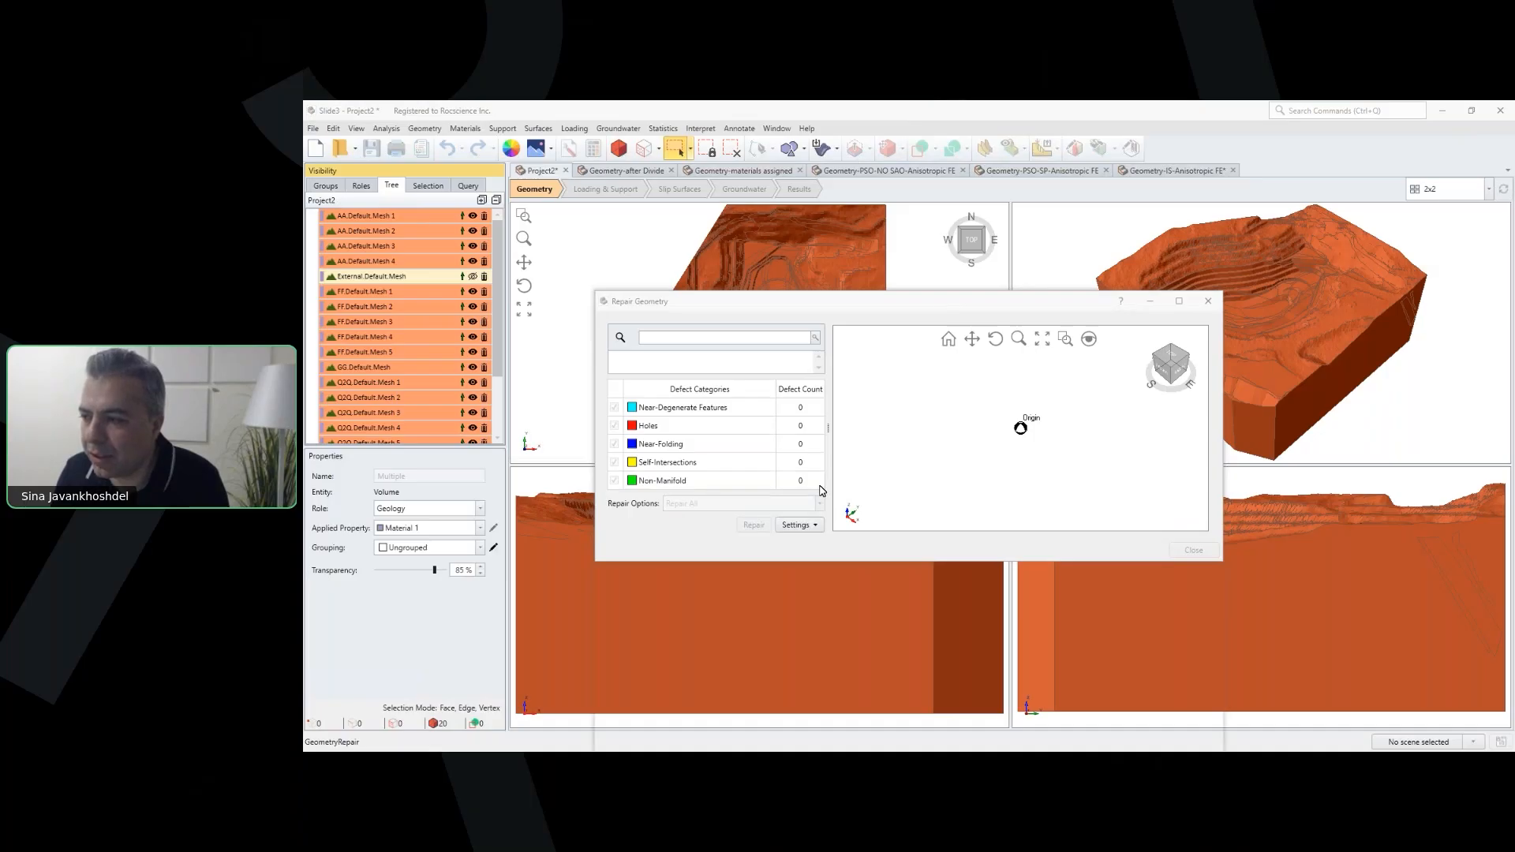
pyautogui.moveTo(891, 303); pyautogui.dragTo(755, 128)
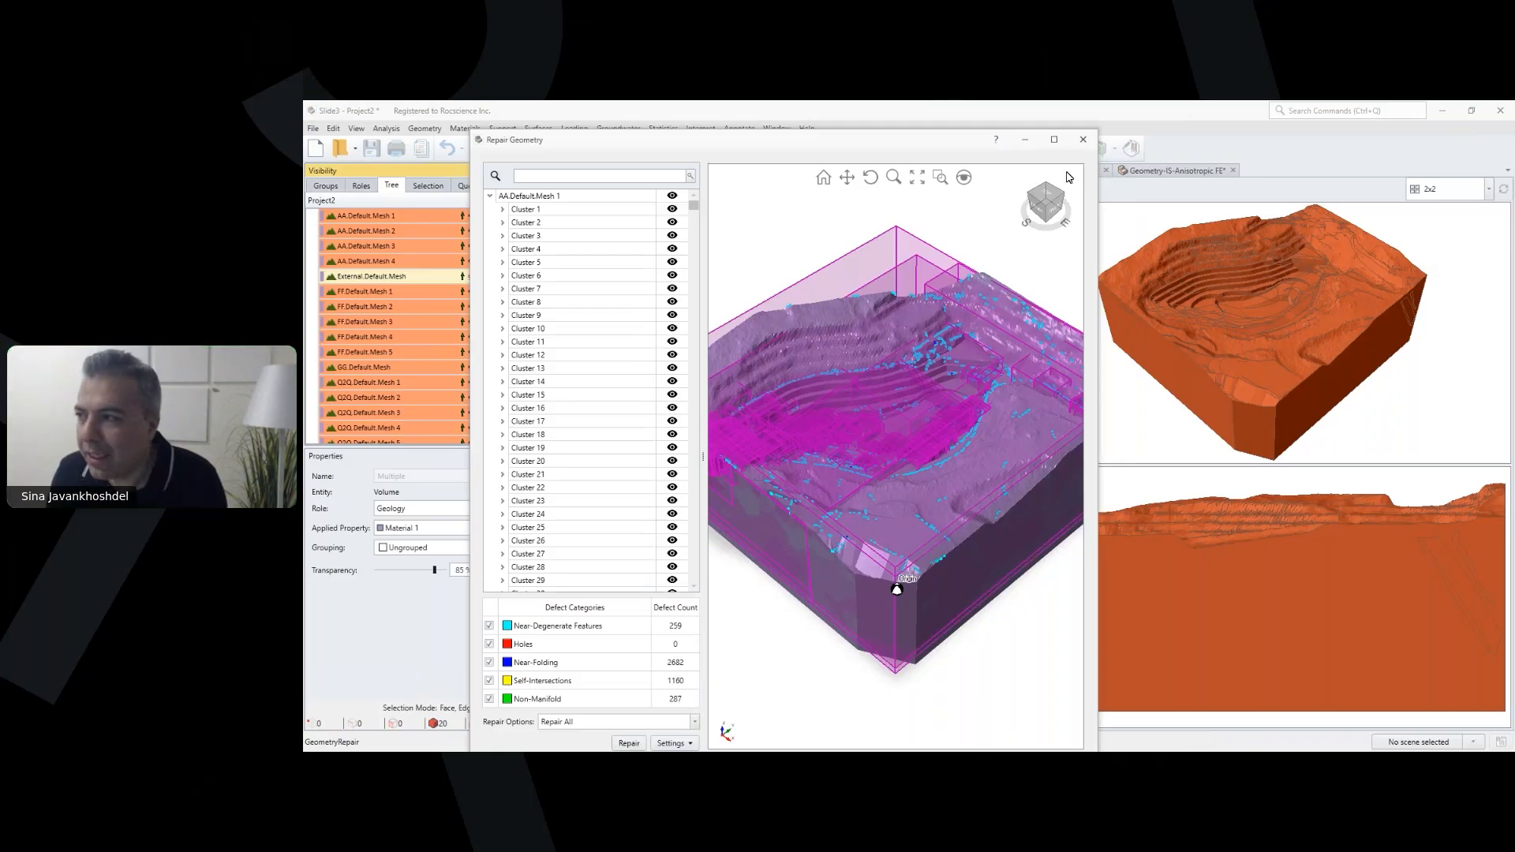
pyautogui.click(1084, 140)
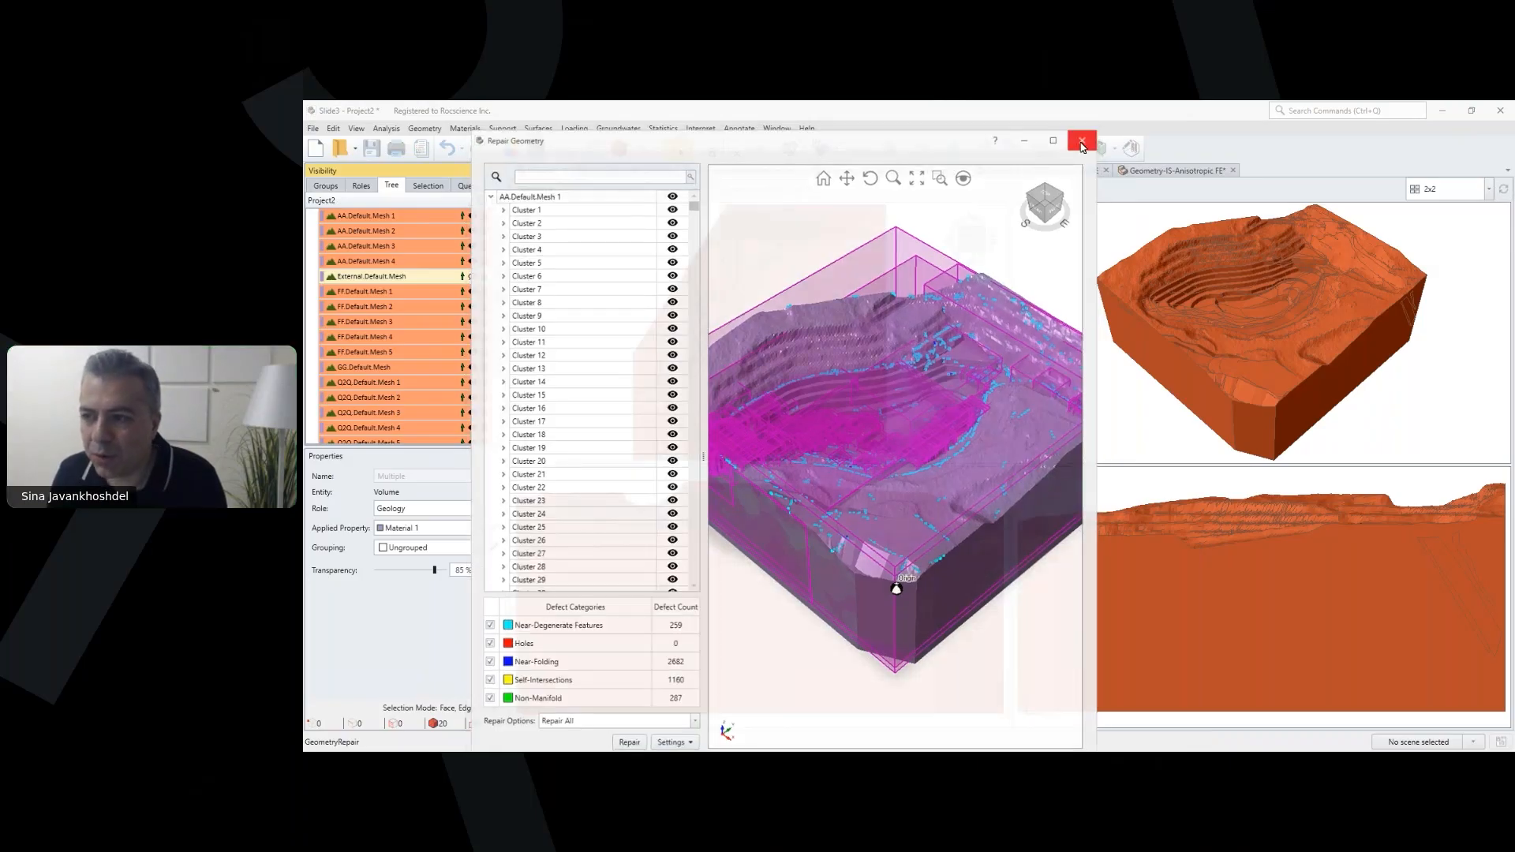
# Step: Highlight the AA.Default.Mesh volumes one by one, and select meshes 1 to 4 together to view them in the pit
pyautogui.click(369, 230)
pyautogui.click(371, 217)
pyautogui.click(371, 231)
pyautogui.click(371, 246)
pyautogui.click(372, 258)
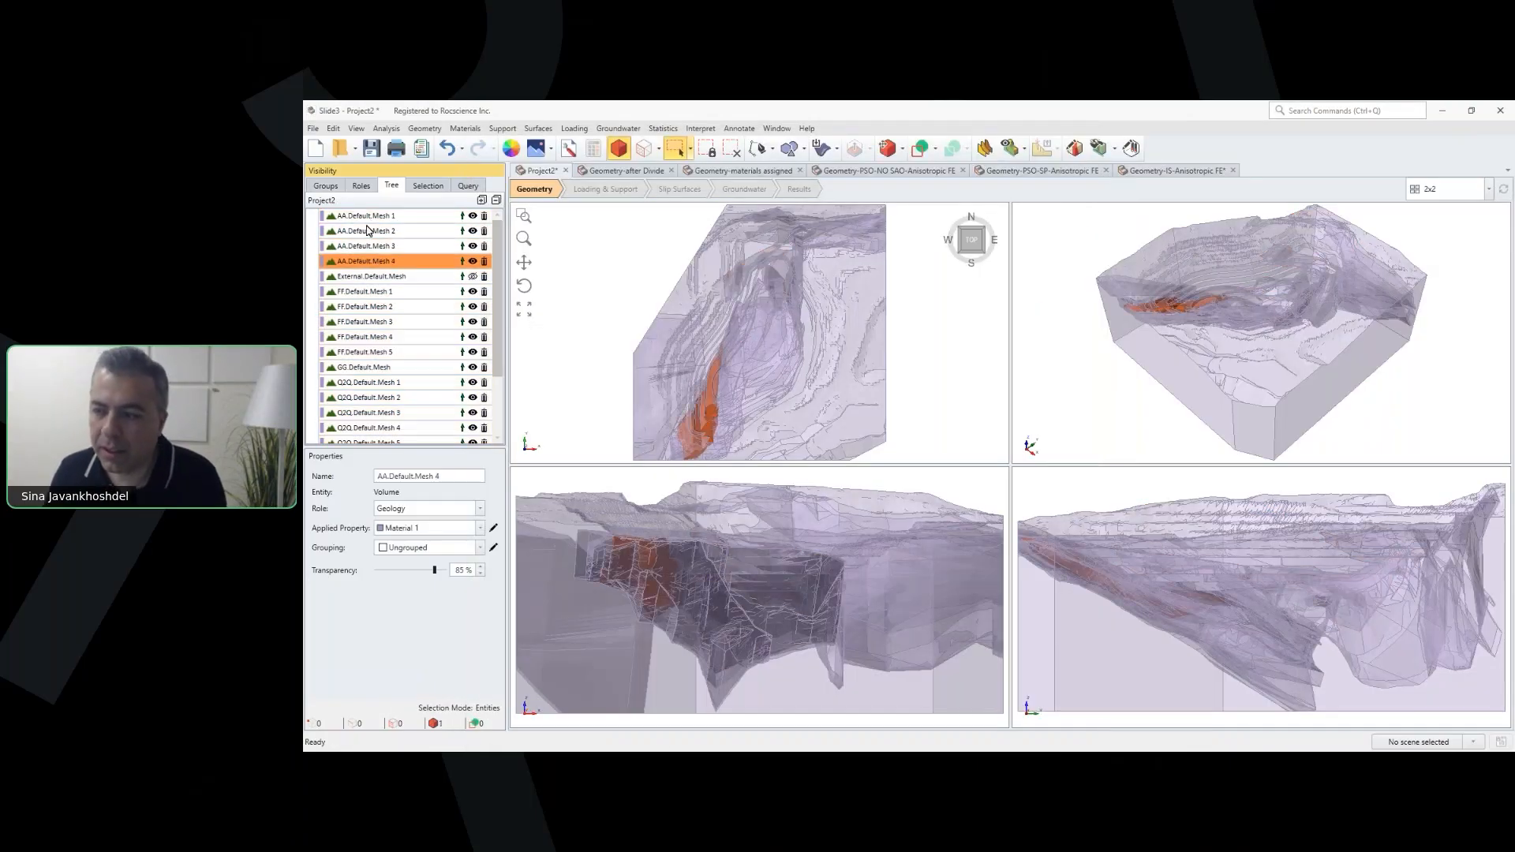
pyautogui.keyDown('shift'); pyautogui.click(361, 217); pyautogui.keyUp('shift')
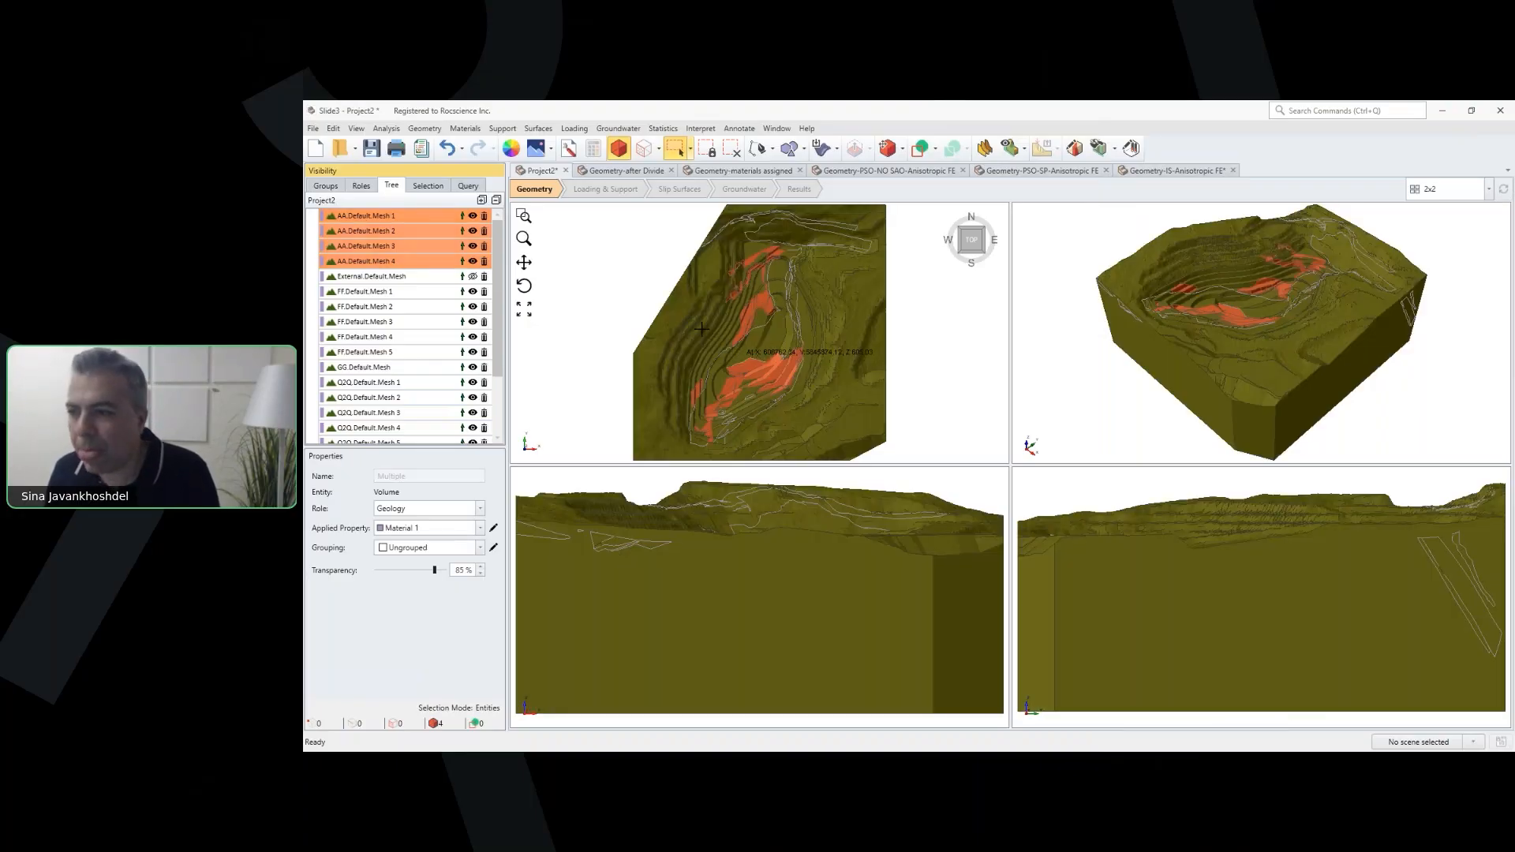
# Step: Highlight External.Default.Mesh, FF.Default.Mesh 1 and FF.Default.Mesh 5 in turn to view their extents
pyautogui.click(388, 278)
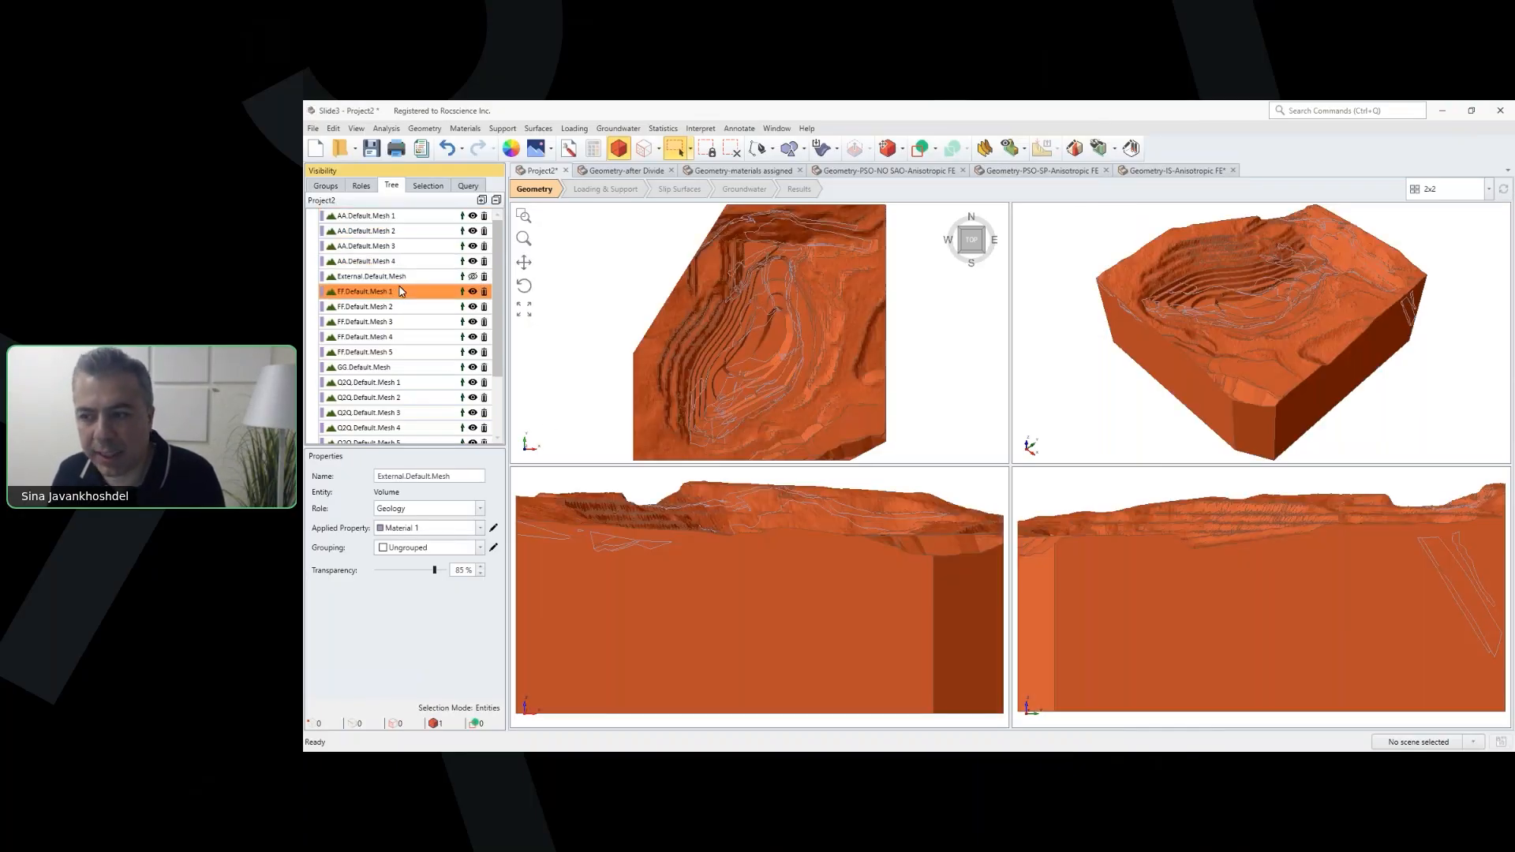
pyautogui.click(399, 291)
pyautogui.click(386, 352)
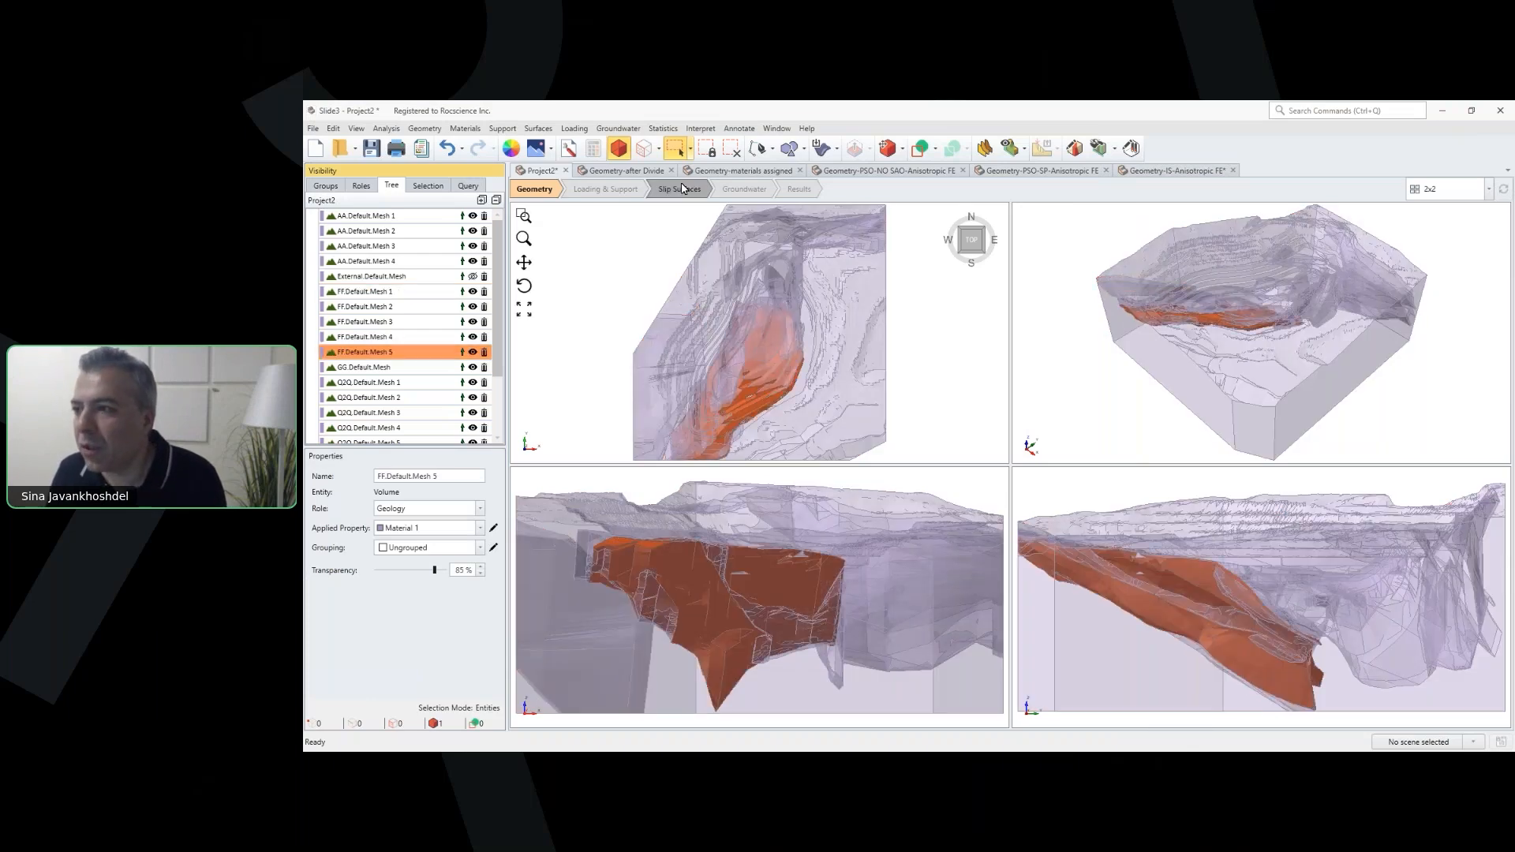
# Step: Switch to the Geometry-after Divide model, view its section in Assign Materials Using Cutting Plane, and cancel
pyautogui.click(626, 170)
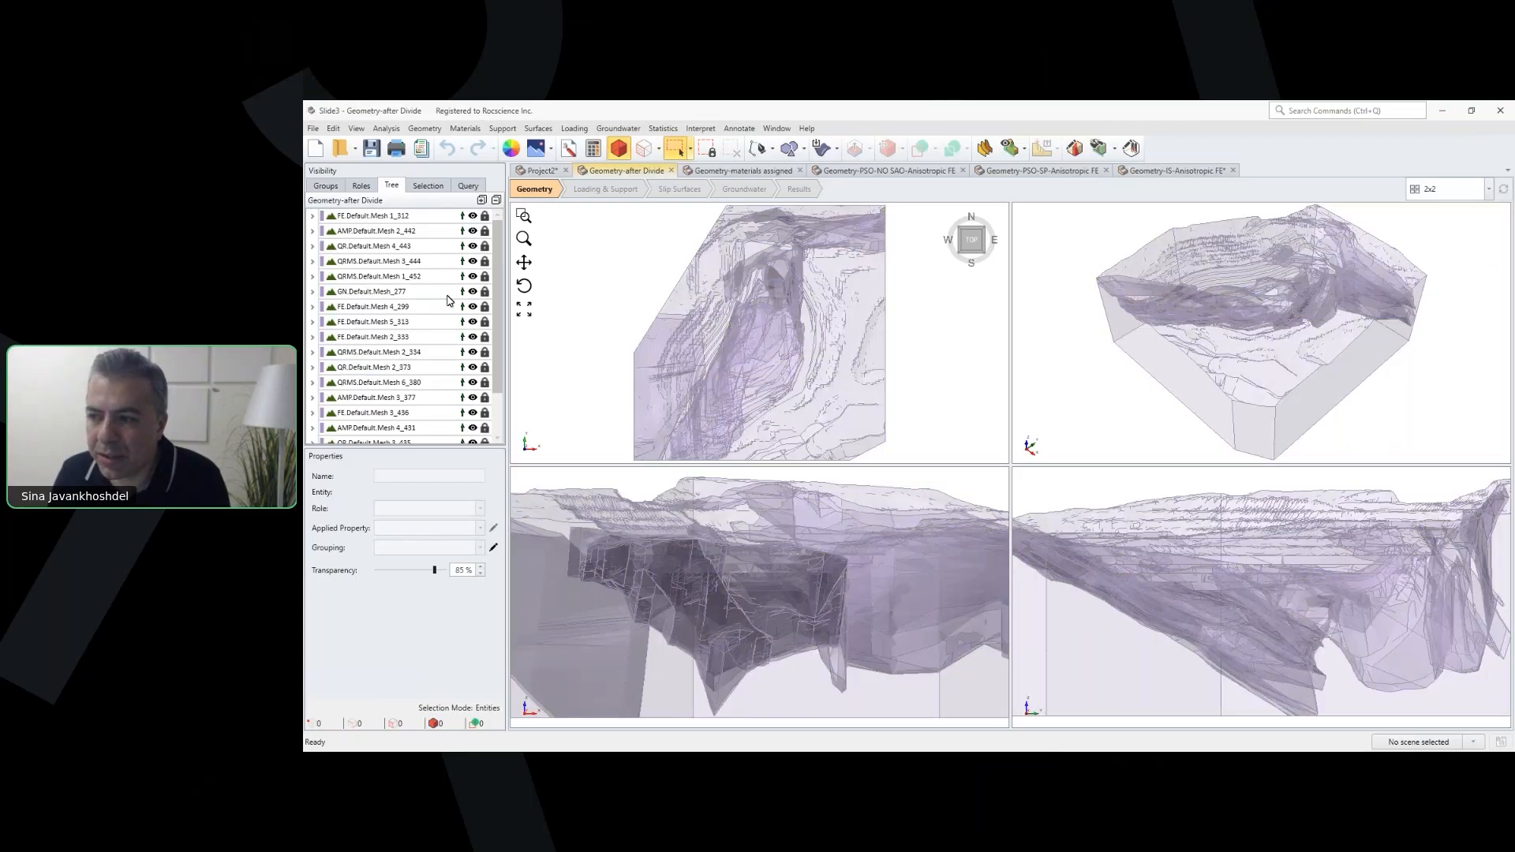
pyautogui.click(1098, 147)
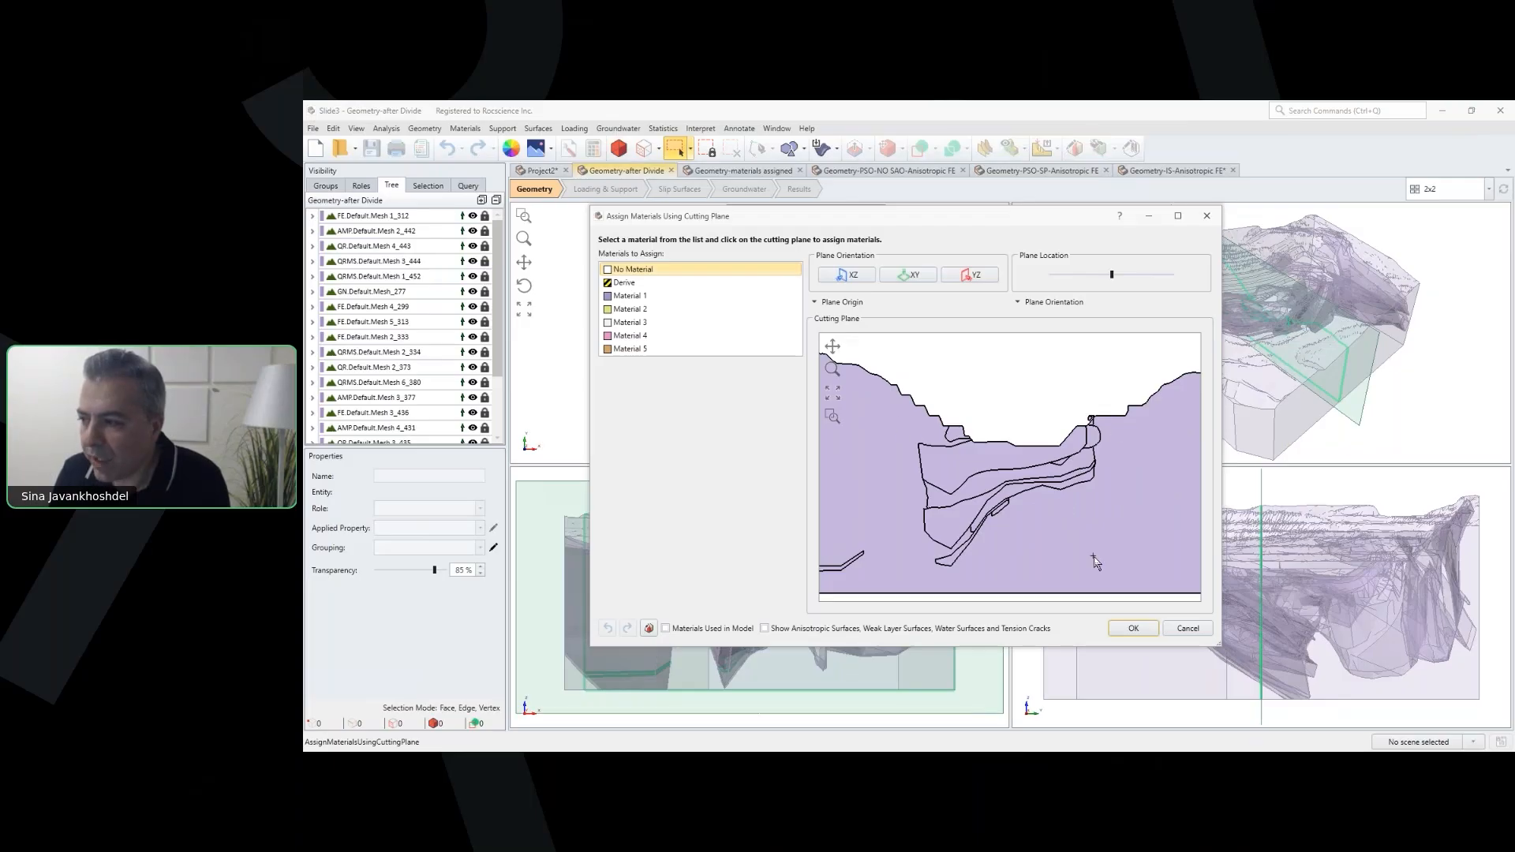
pyautogui.click(1177, 627)
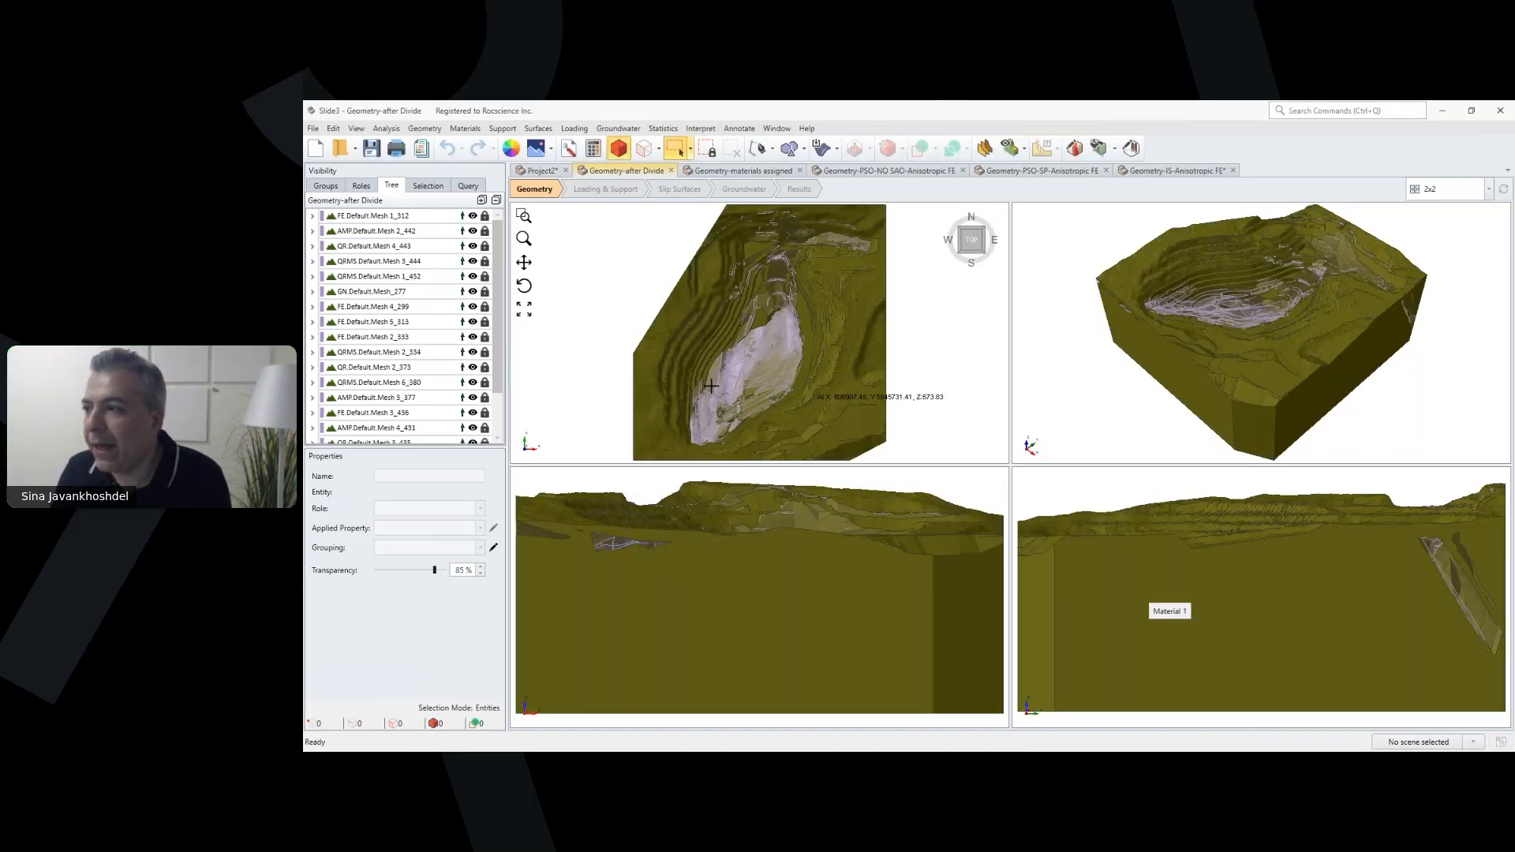
# Step: Switch to the Geometry-materials assigned model and review the strength properties of the QQ, FF and FF-bedding materials
pyautogui.click(710, 175)
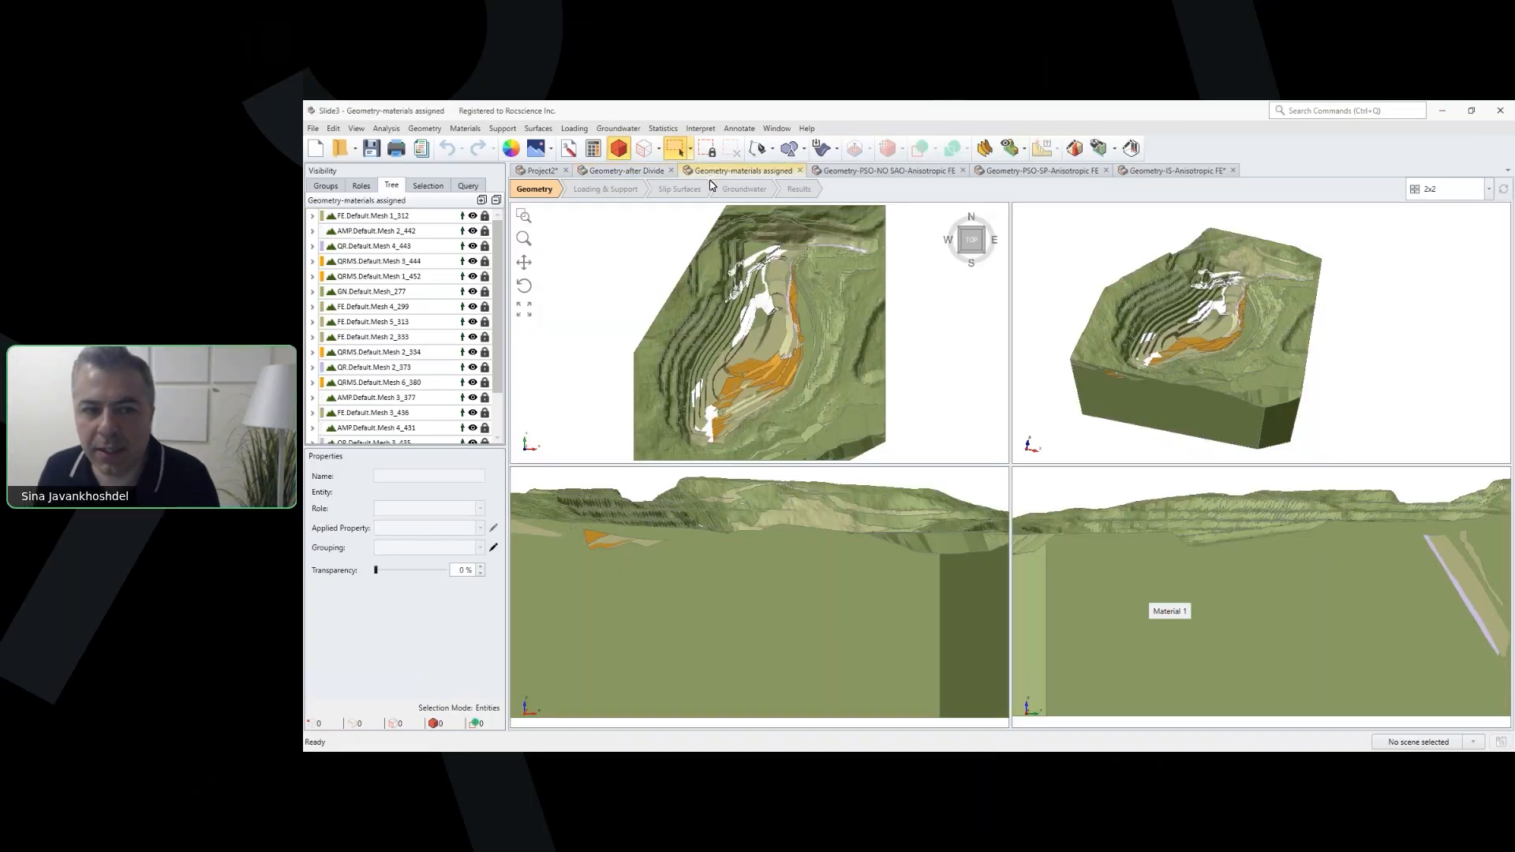
pyautogui.click(465, 129)
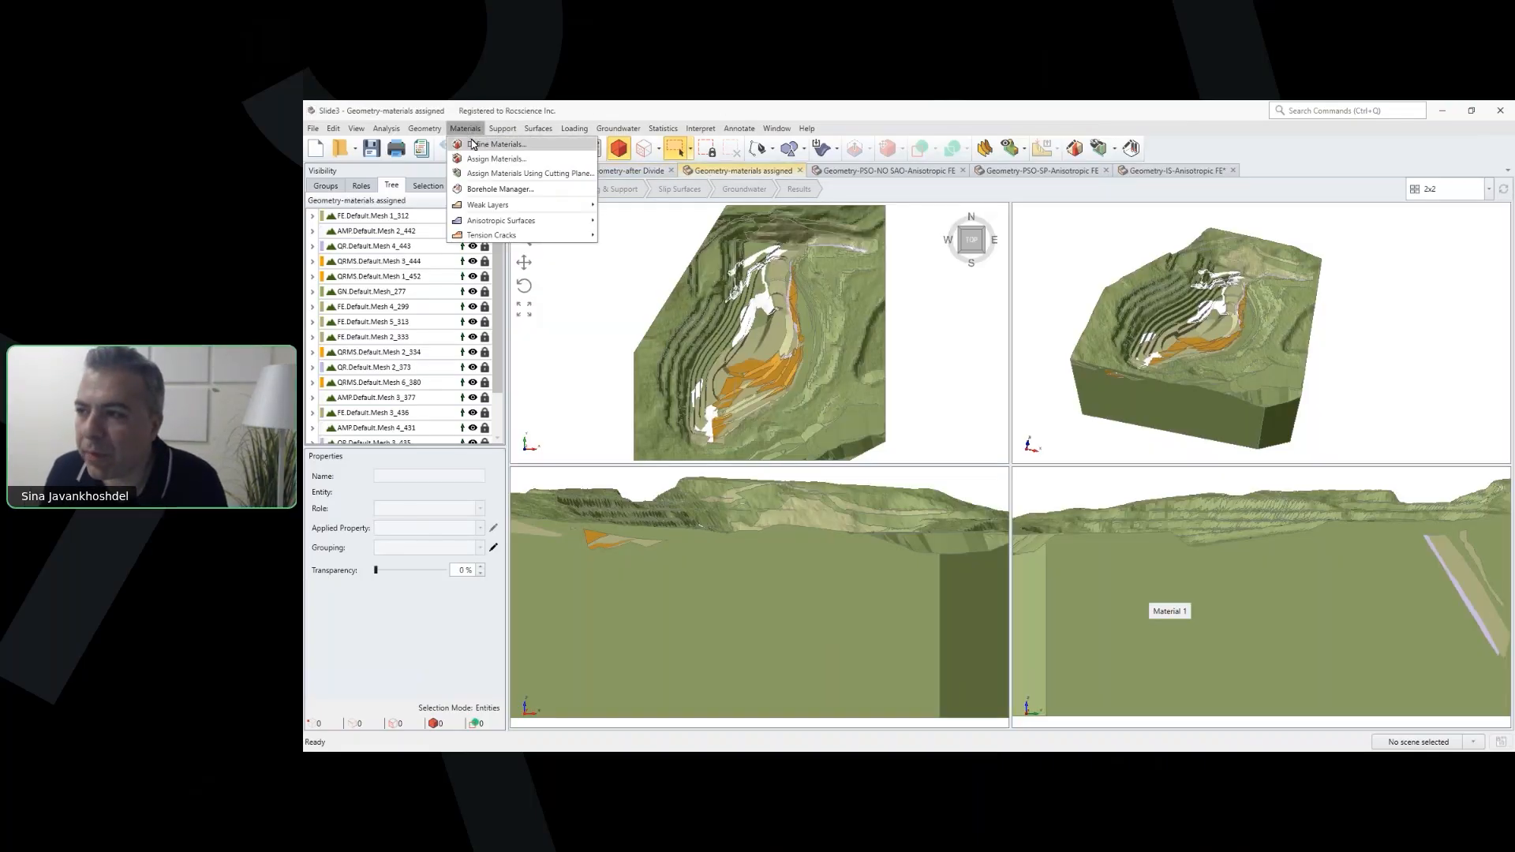
pyautogui.click(472, 144)
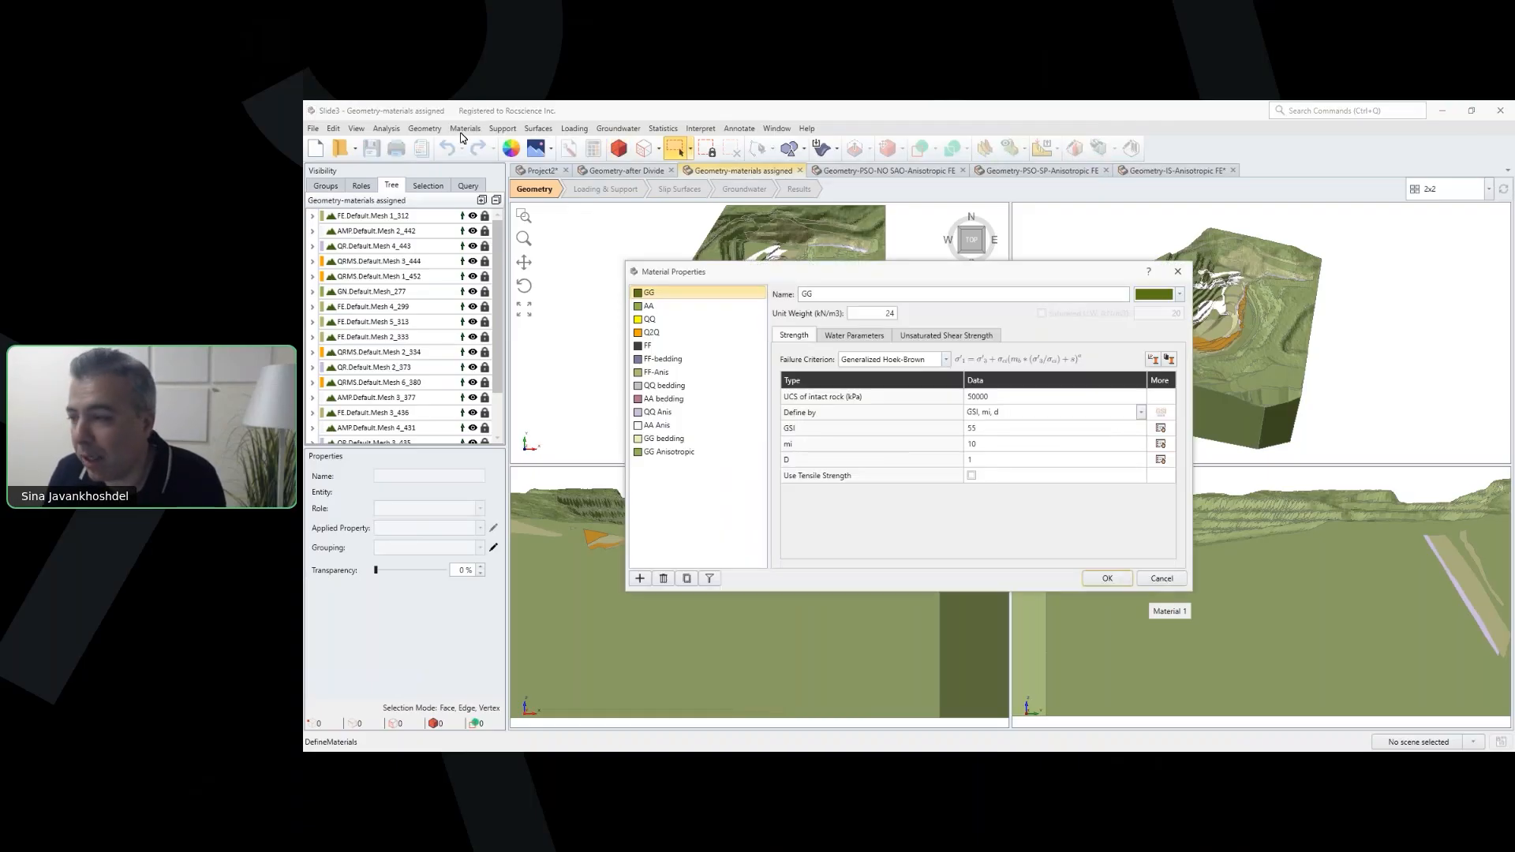
pyautogui.click(675, 319)
pyautogui.click(665, 347)
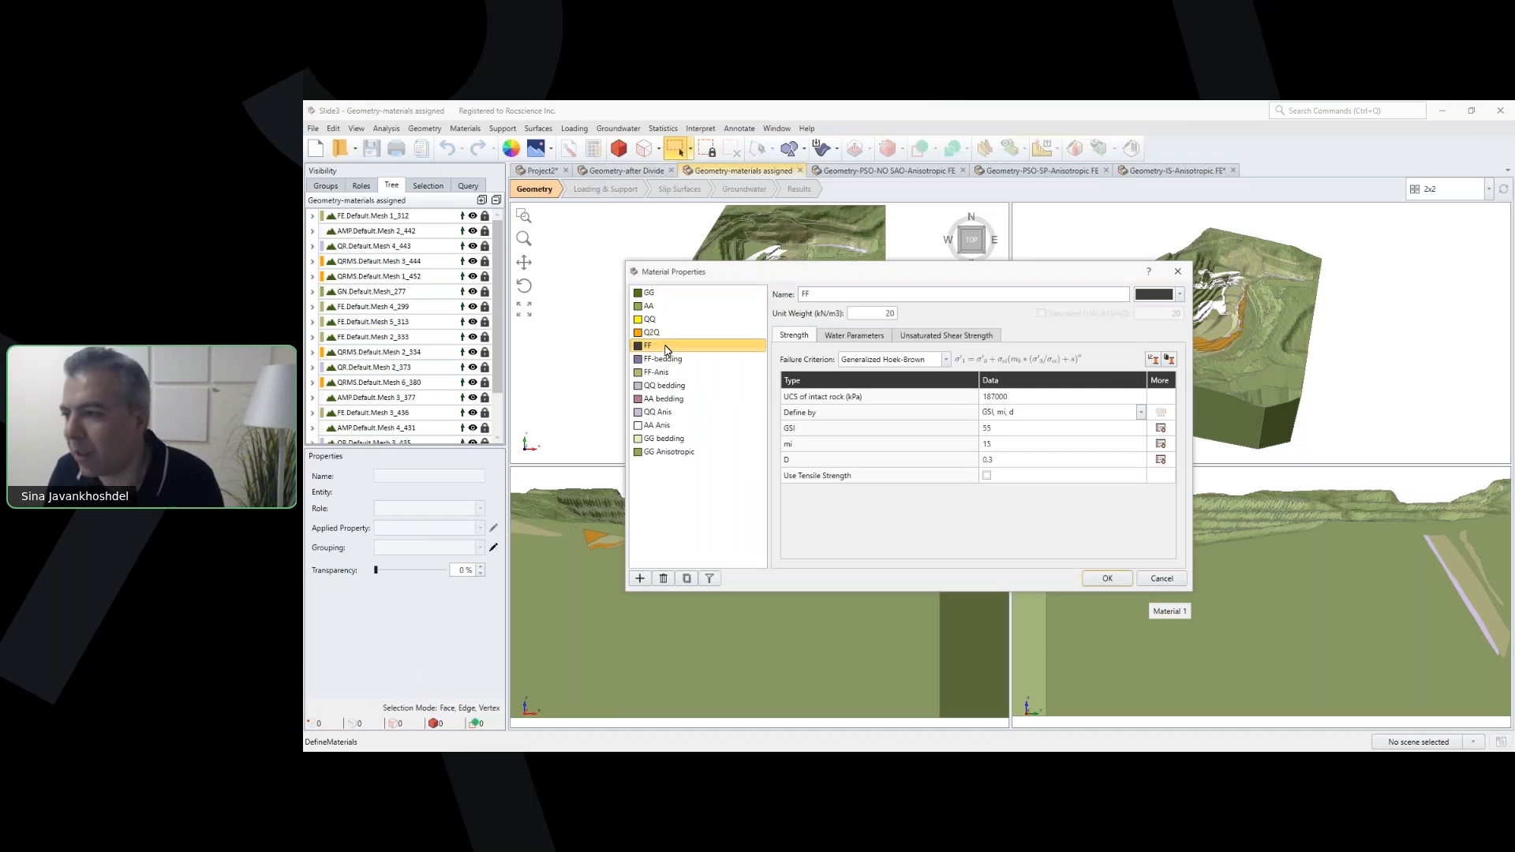
pyautogui.click(667, 360)
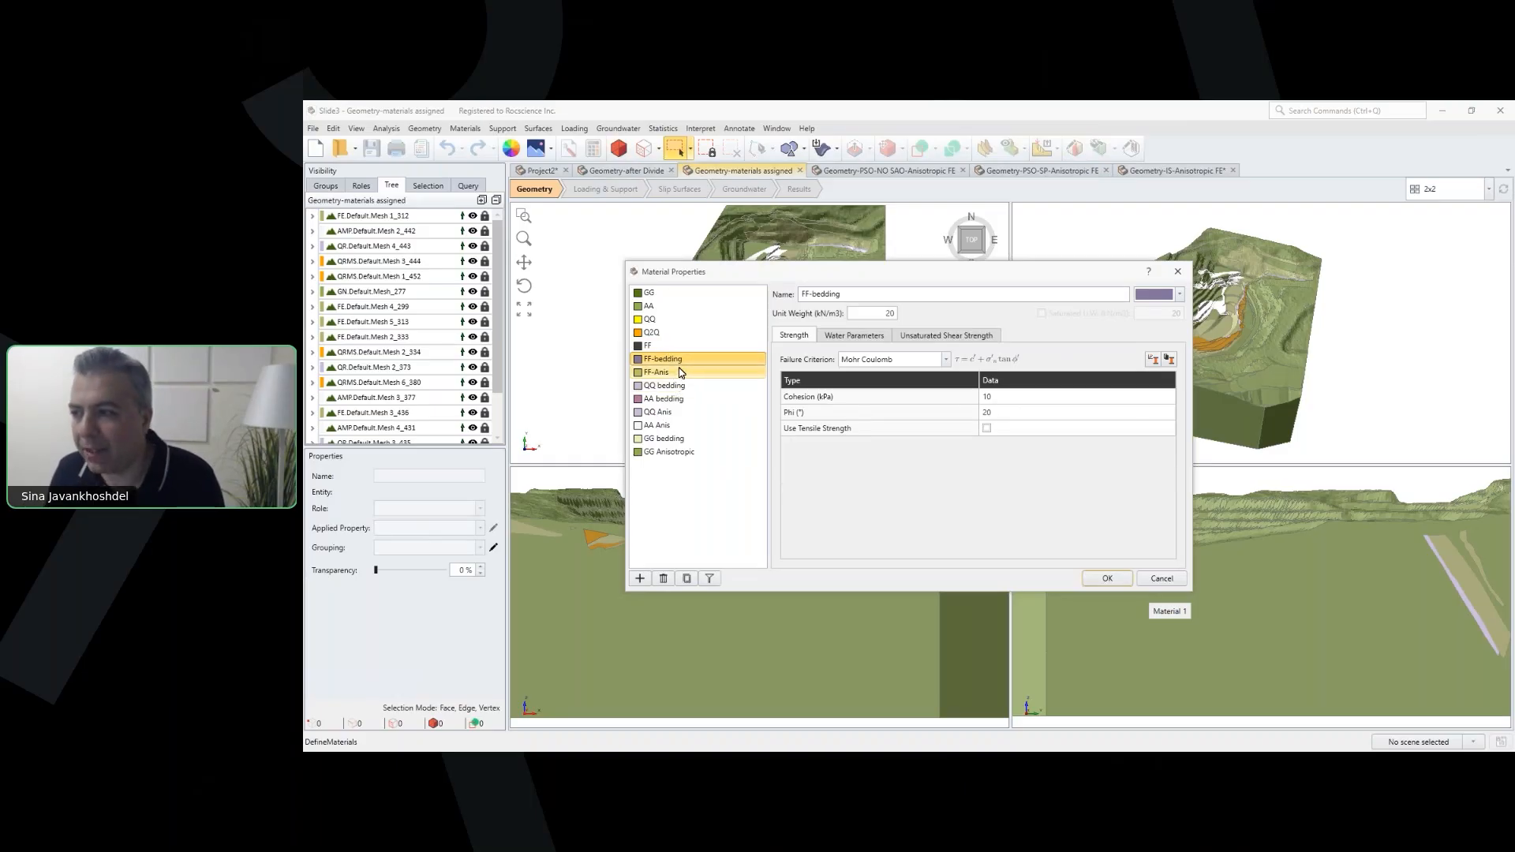
# Step: Review the FF, QQ, AA and GG generalized strength functions from the FF-Anis material, and cancel out of the material definitions
pyautogui.click(680, 372)
pyautogui.click(1162, 397)
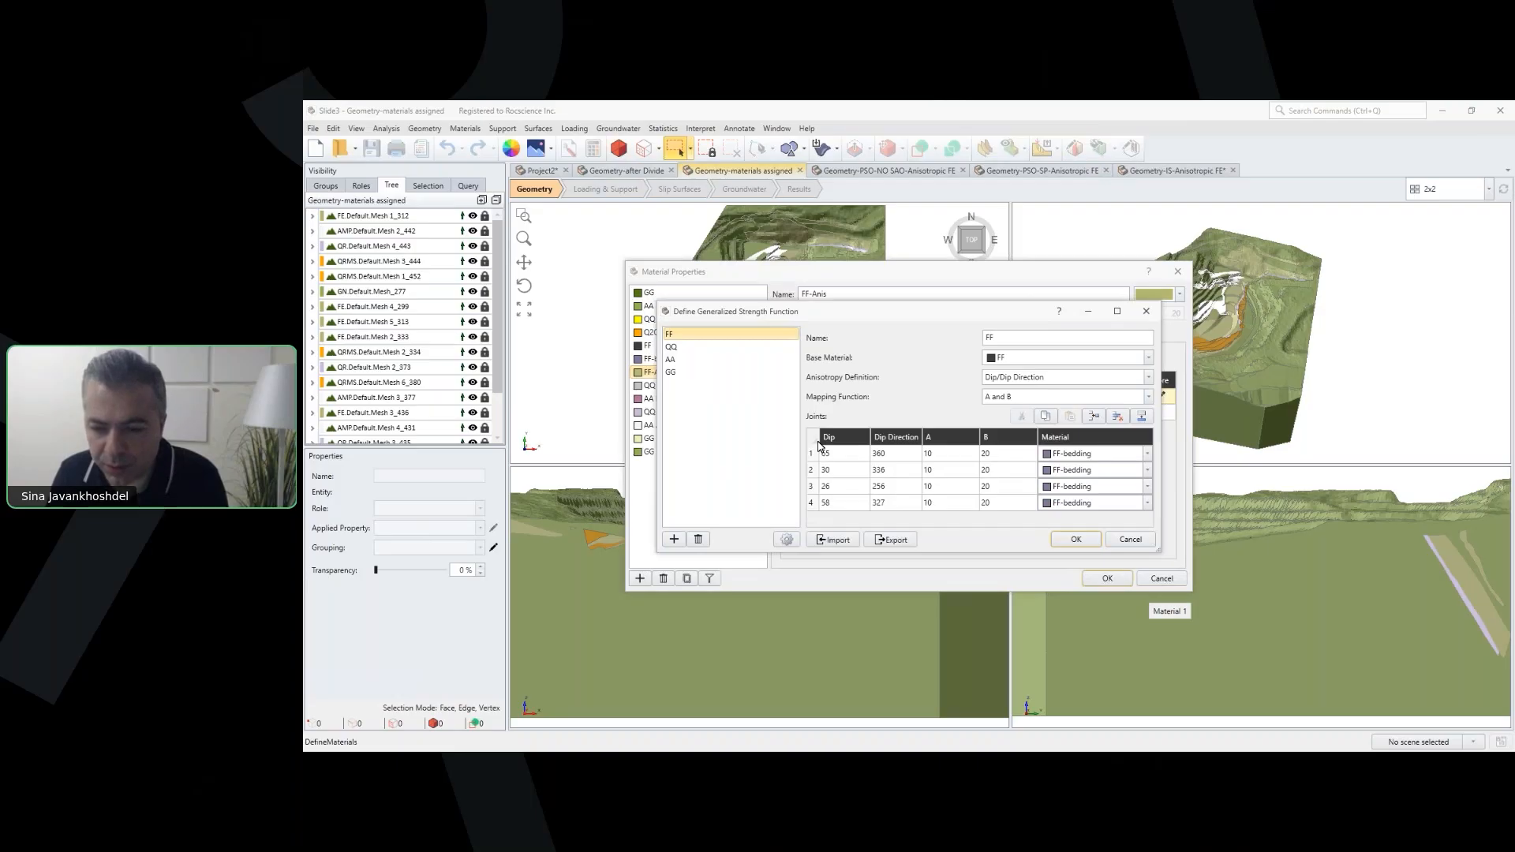
pyautogui.click(677, 347)
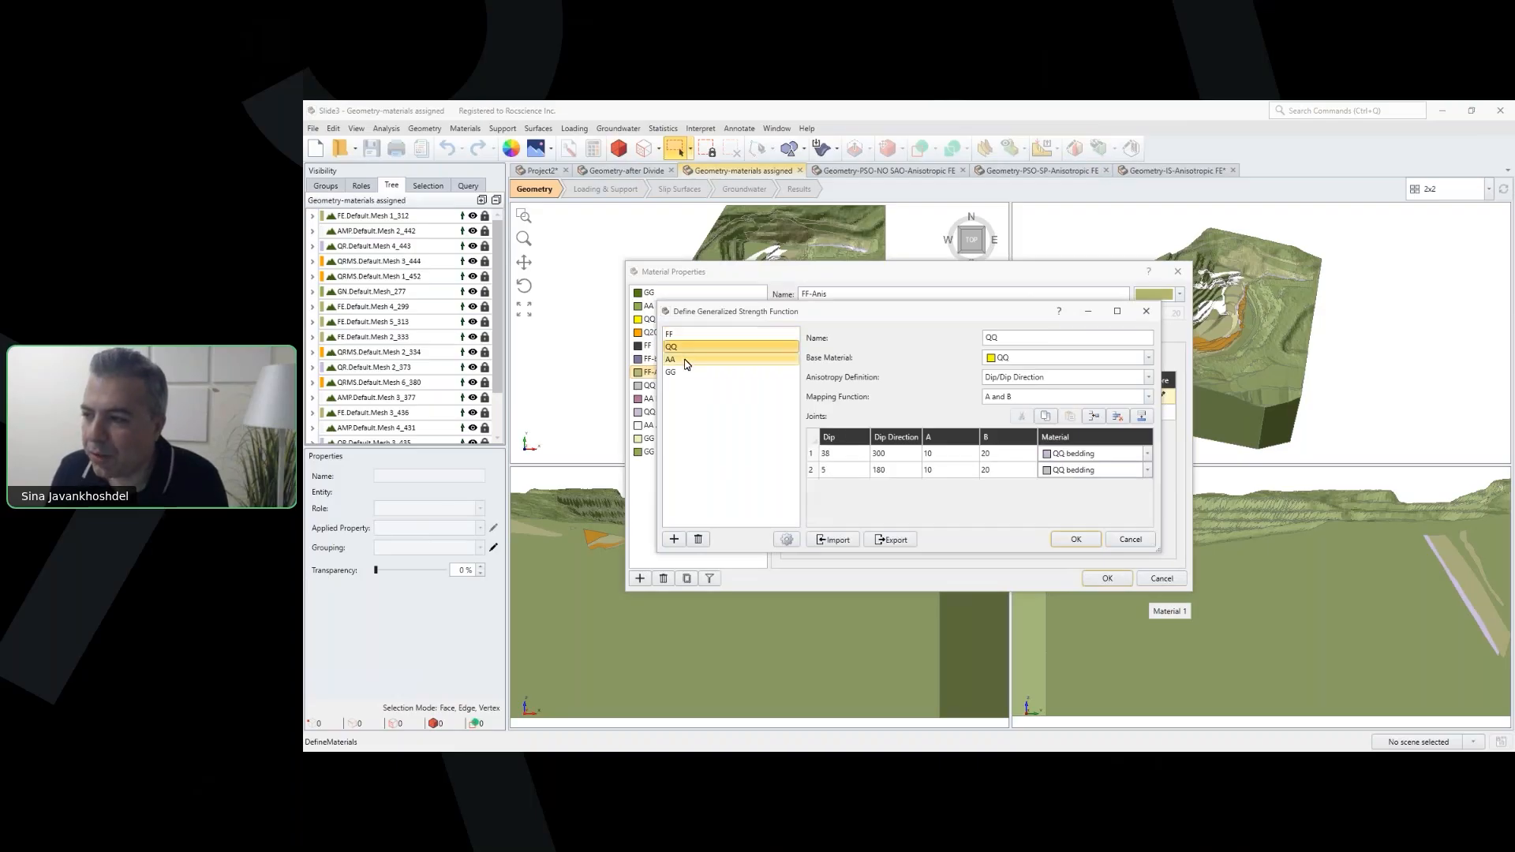
pyautogui.click(685, 361)
pyautogui.click(686, 373)
pyautogui.click(686, 362)
pyautogui.click(686, 351)
pyautogui.click(688, 335)
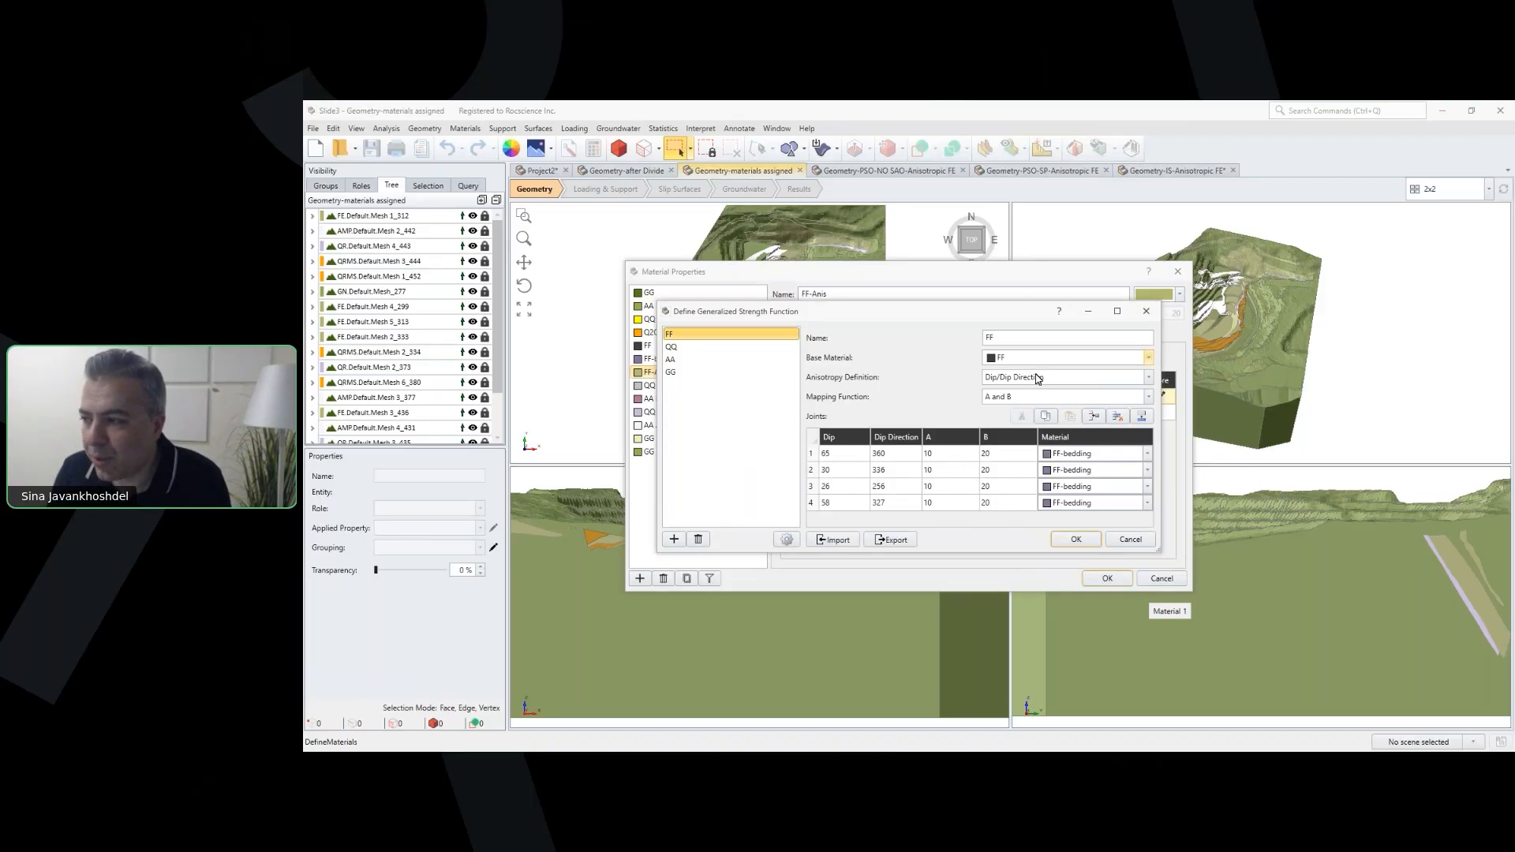
pyautogui.click(732, 348)
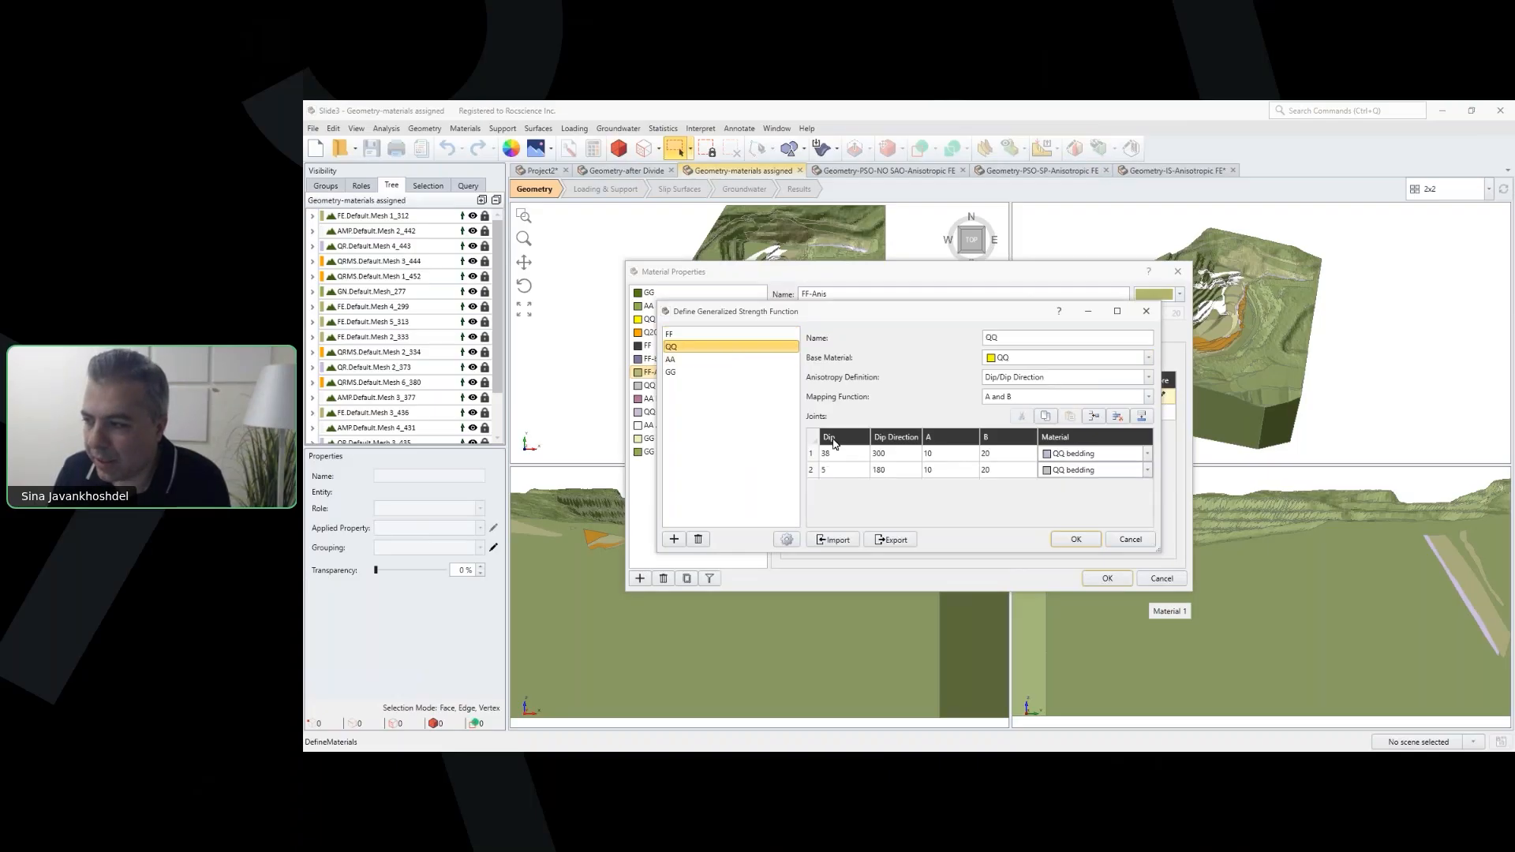
pyautogui.click(1130, 539)
pyautogui.click(1168, 580)
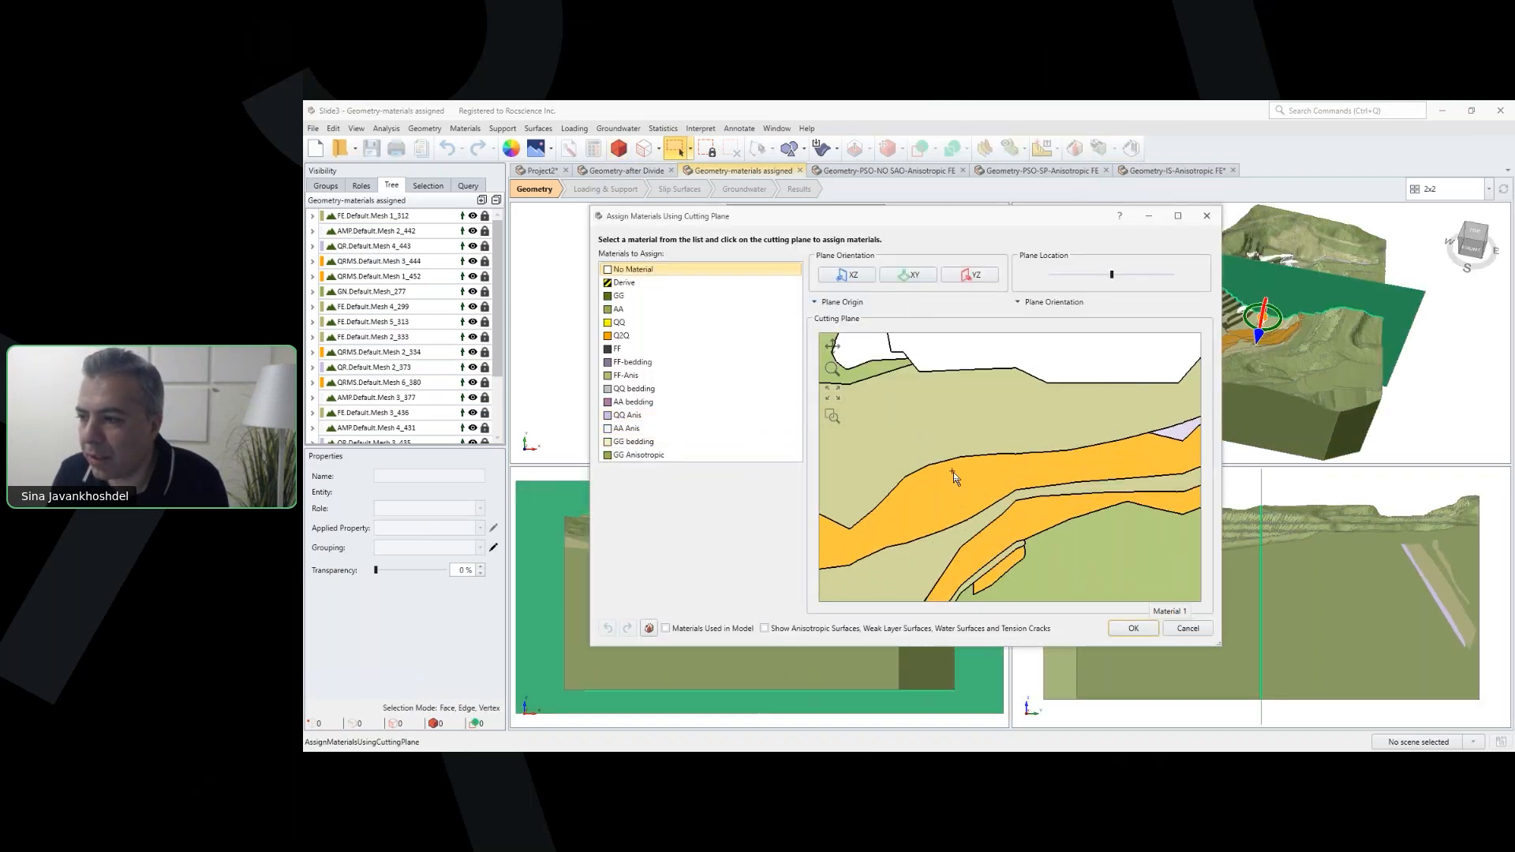
# Step: Examine the assigned materials across the whole pit section on the cutting plane, and cancel the material assignment
pyautogui.scroll(-2, 947, 465)
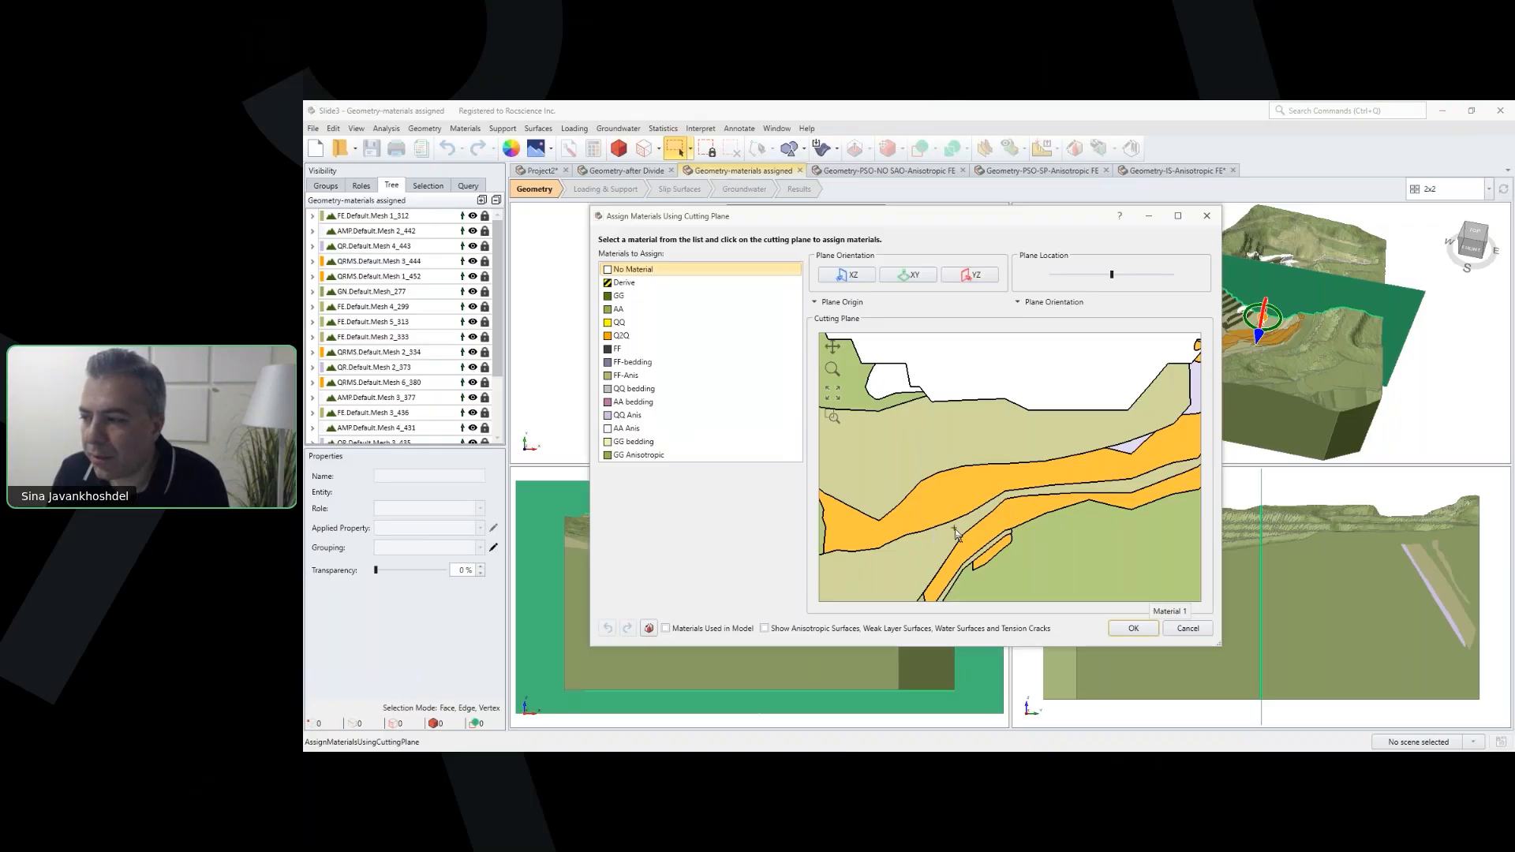
pyautogui.scroll(-3, 915, 537)
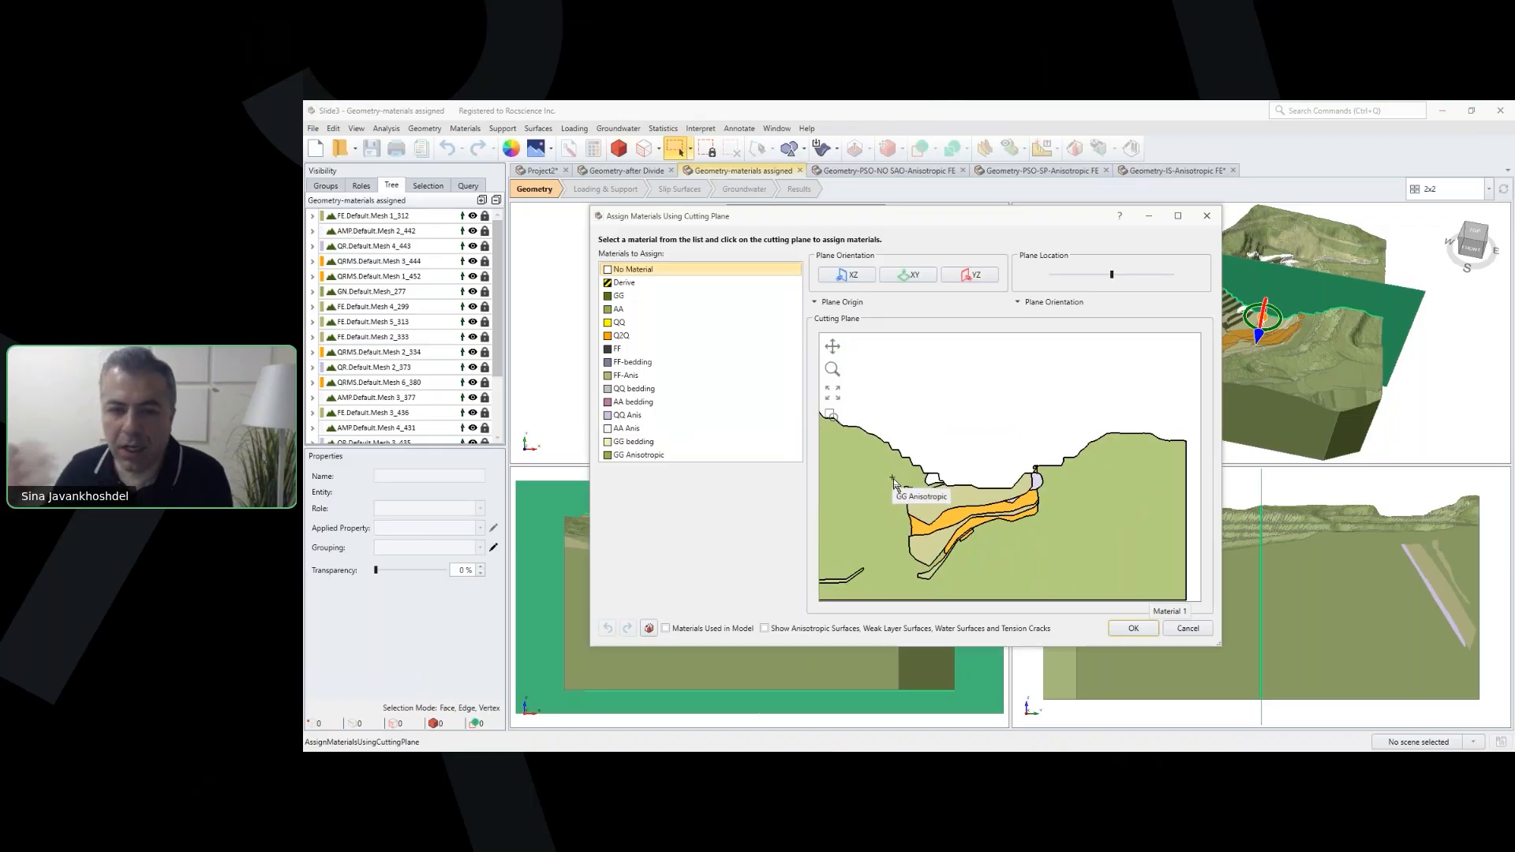
pyautogui.click(1190, 628)
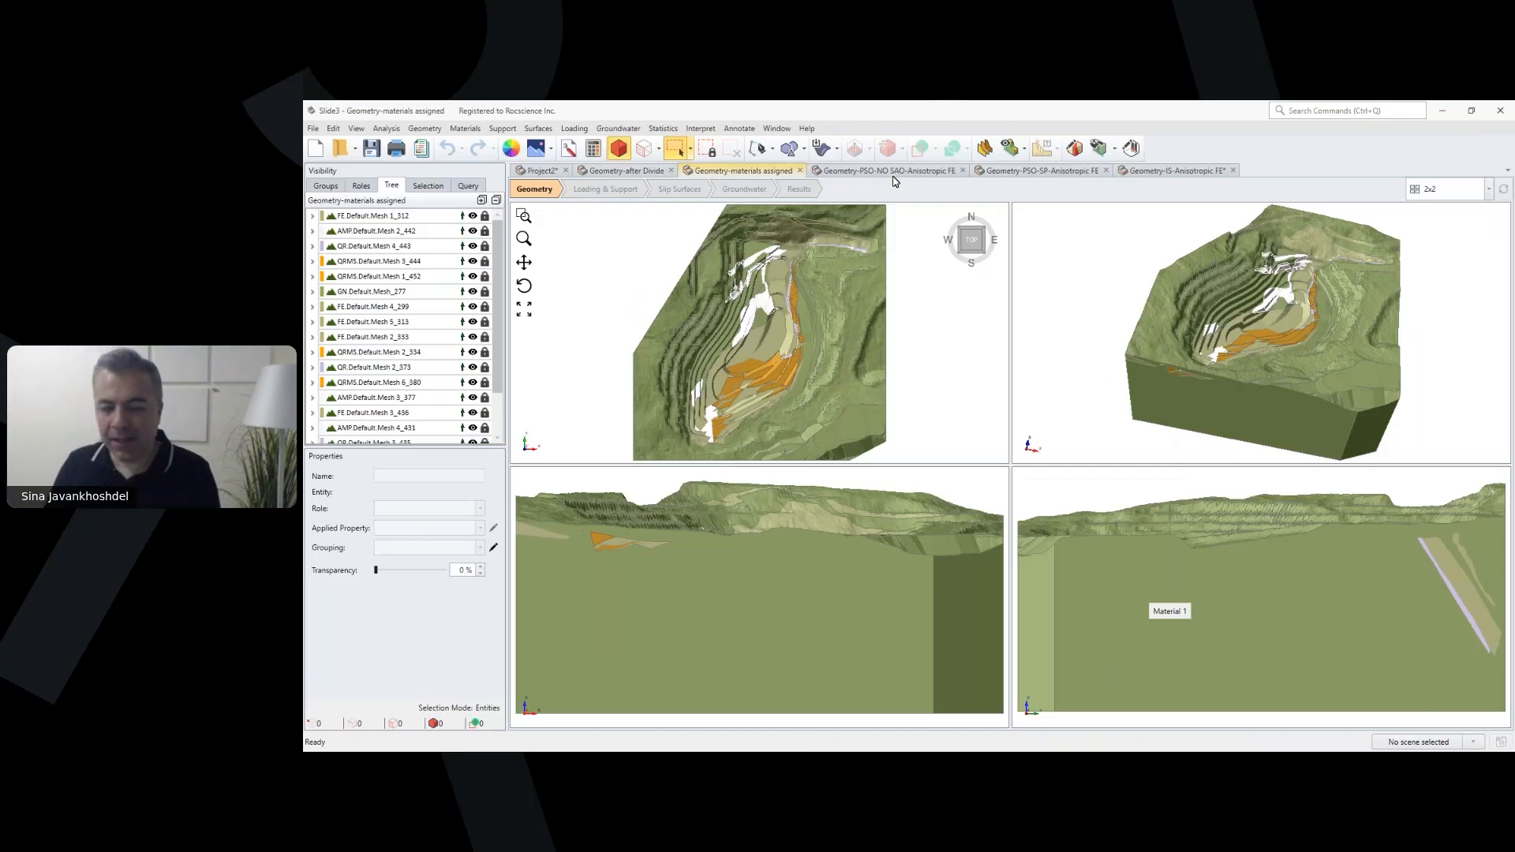
# Step: Switch to the Geometry-PSO-NO SAO-Anisotropic FE model, review its Slip Surface Options, cancel, and inspect the critical slip surface
pyautogui.click(894, 172)
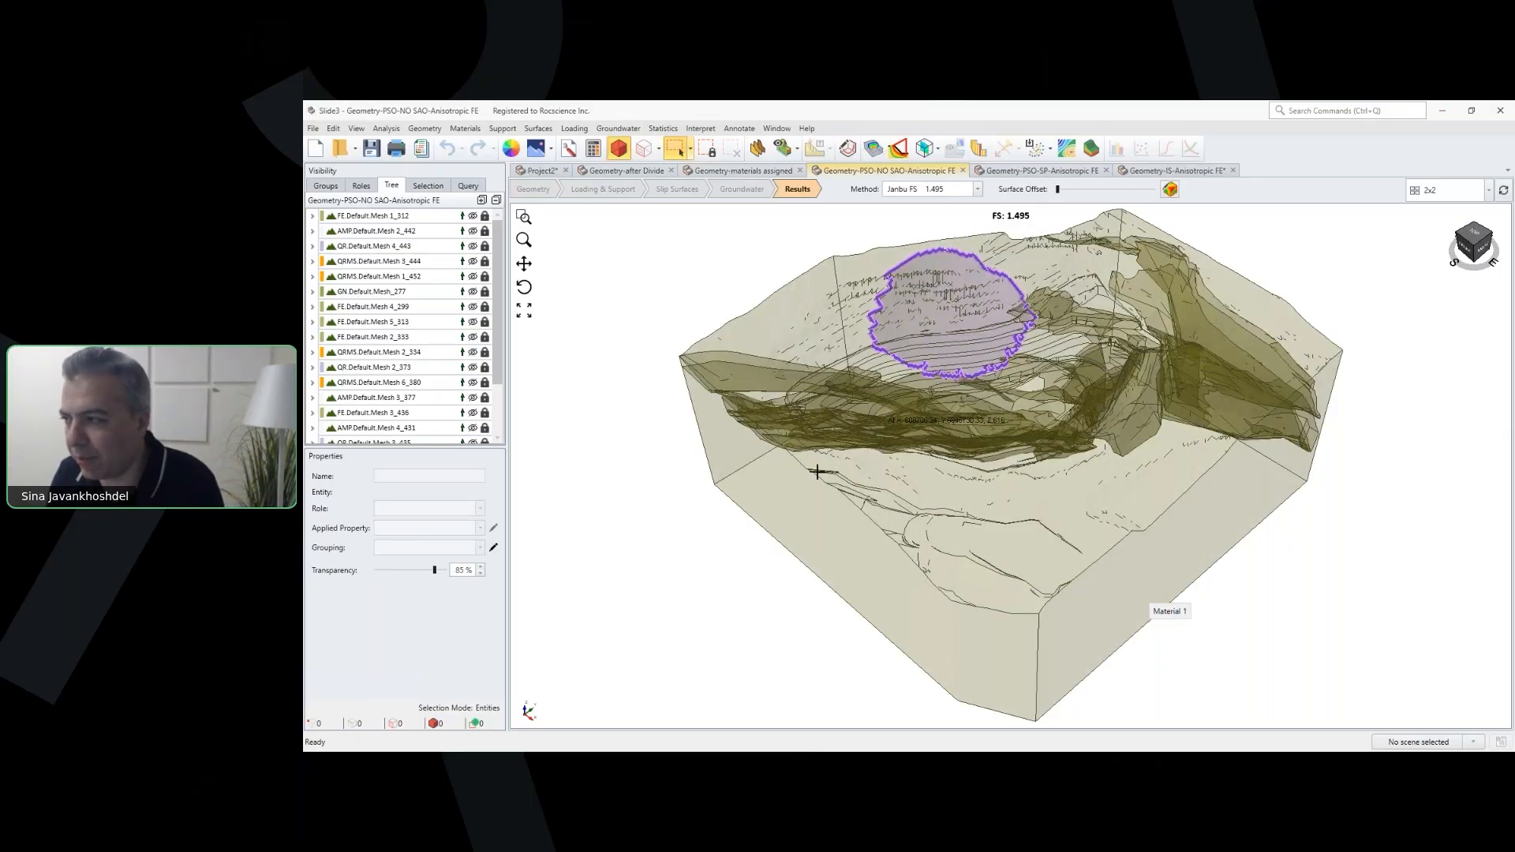
pyautogui.scroll(-1, 817, 464)
pyautogui.click(538, 129)
pyautogui.click(553, 145)
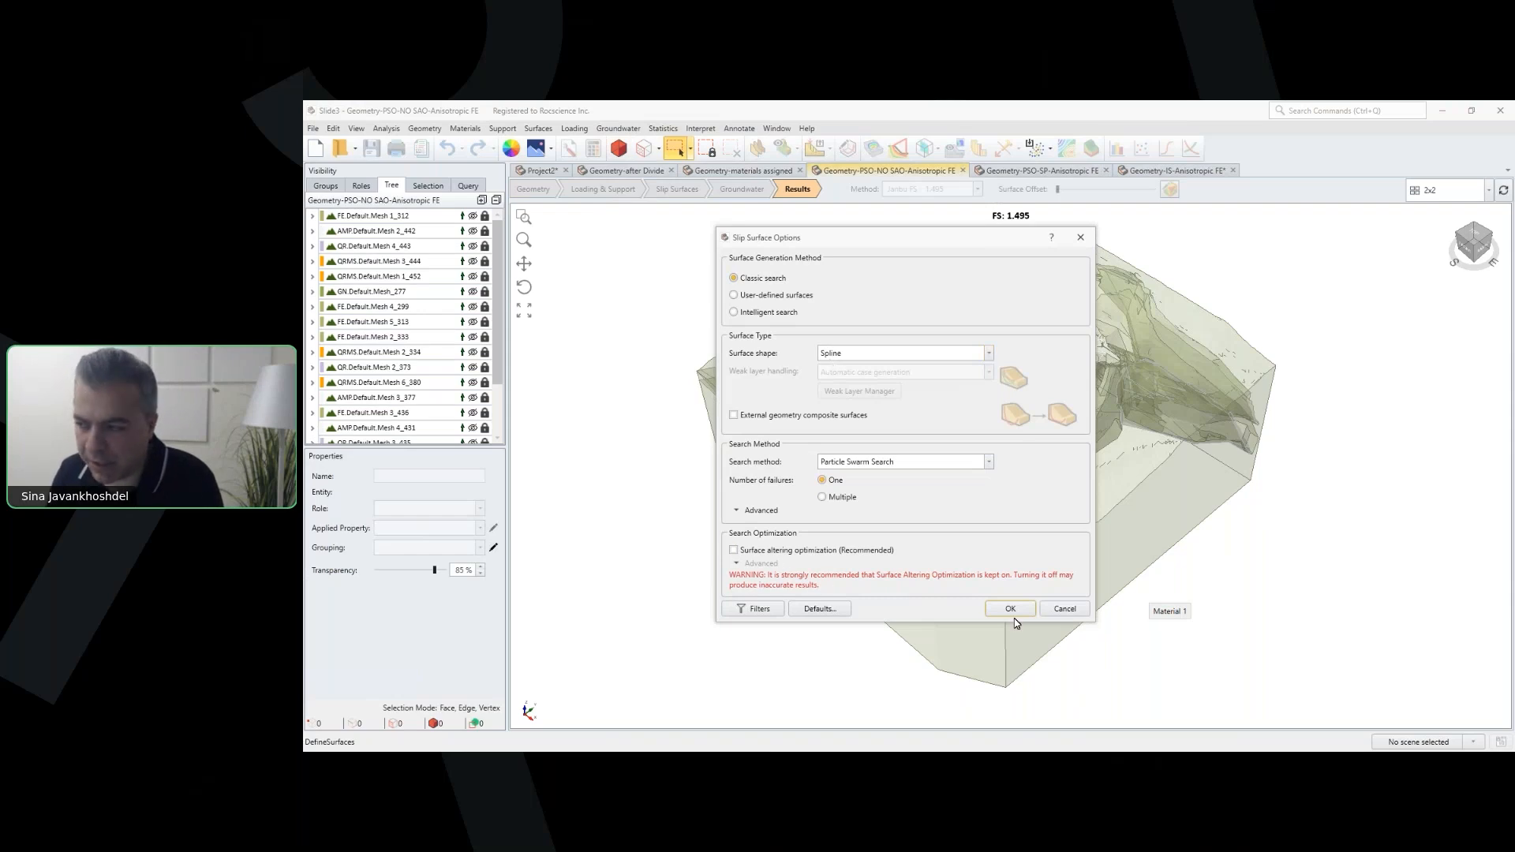
pyautogui.click(1061, 609)
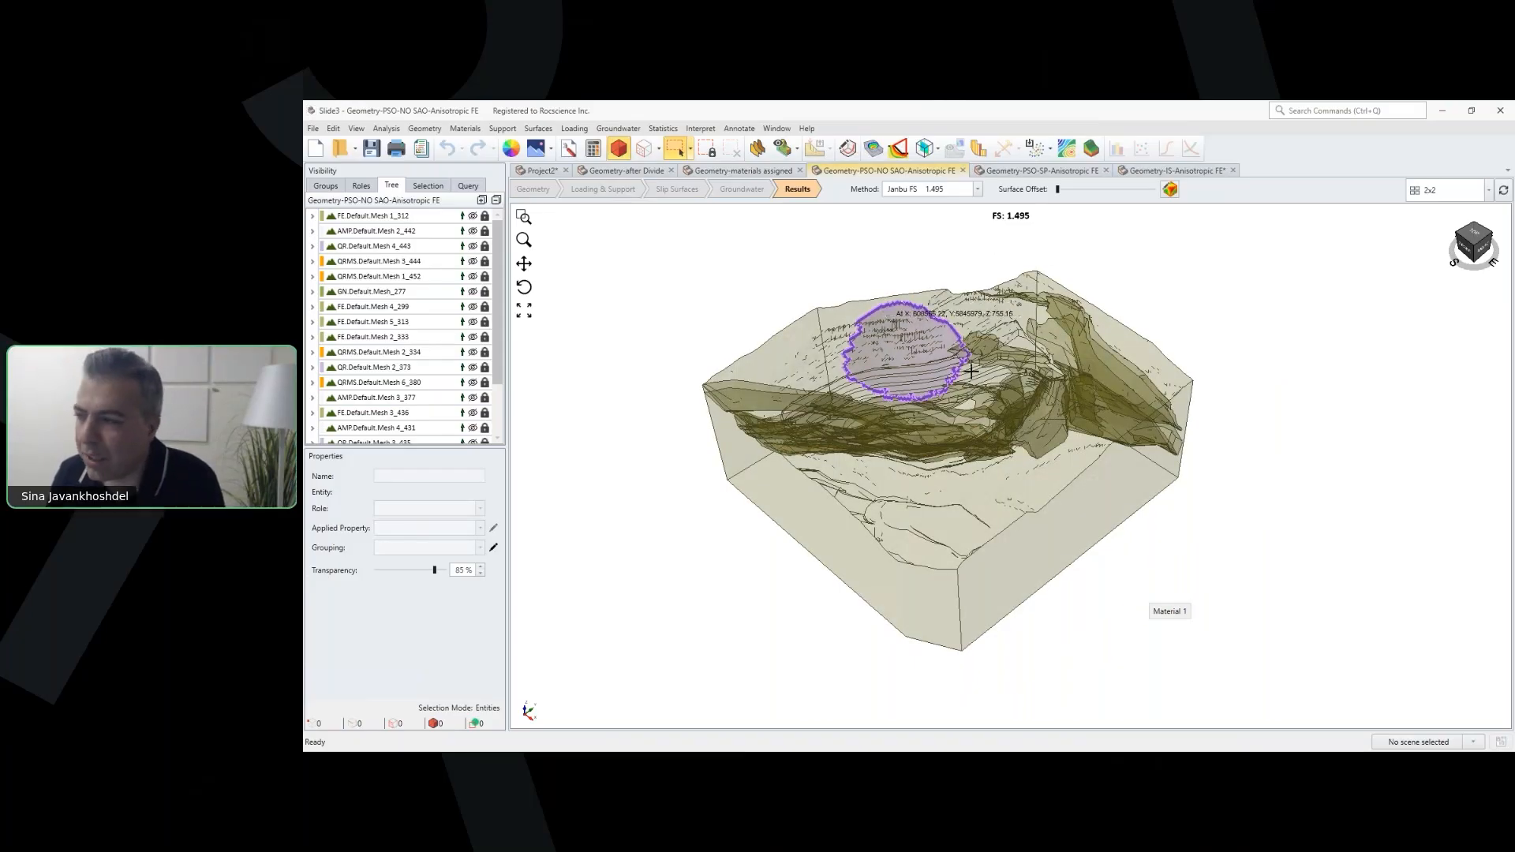
pyautogui.moveTo(1202, 549); pyautogui.dragTo(1155, 559, button='middle')
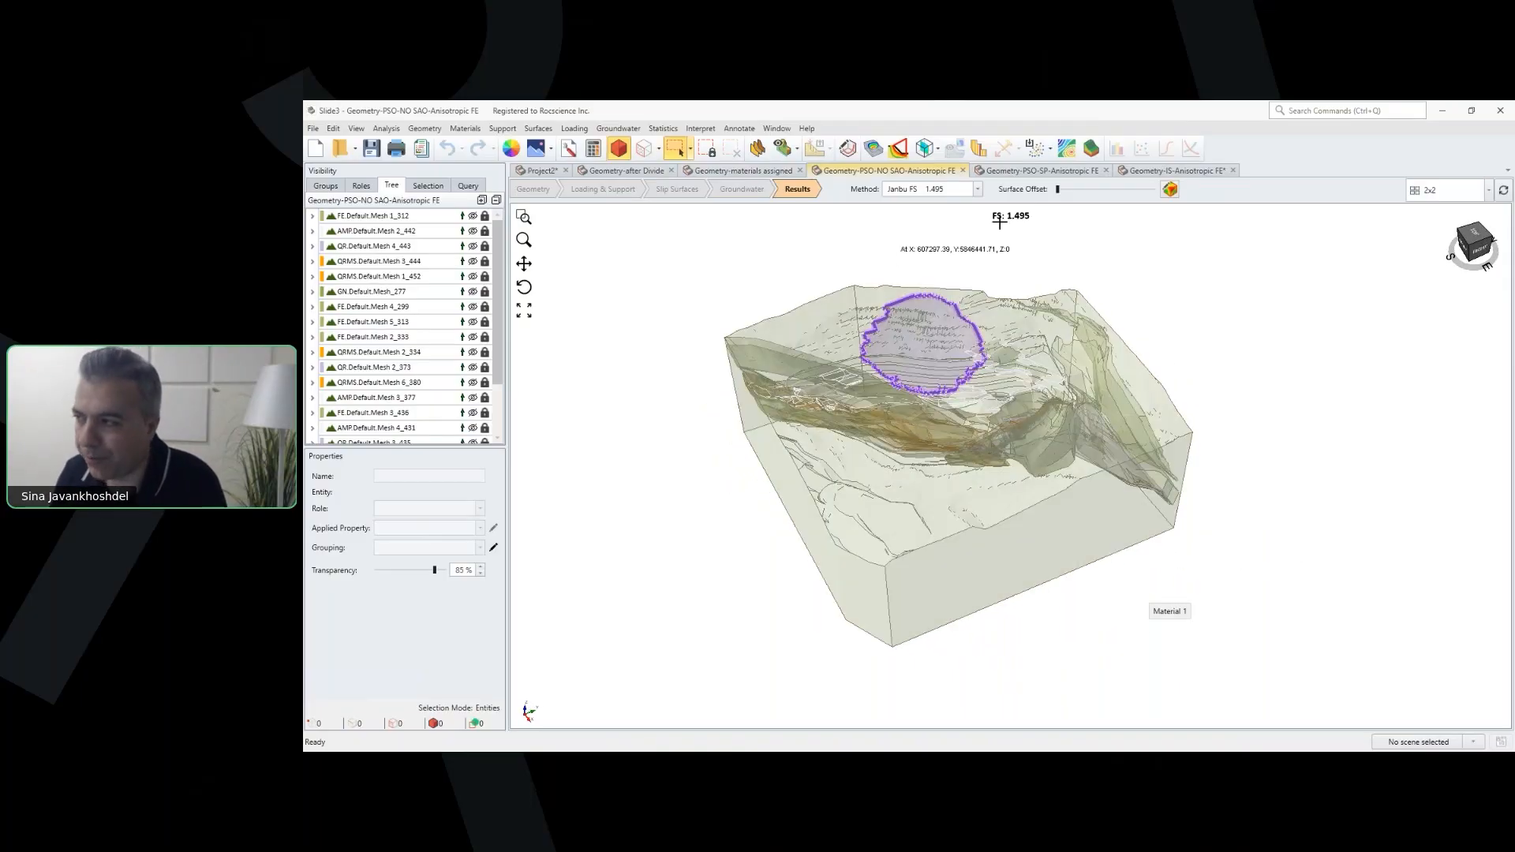
# Step: Compare the Geometry-PSO-SP-Anisotropic FE results with the NO SAO model, then review the PSO-SP Slip Surface Options and cancel
pyautogui.click(1028, 173)
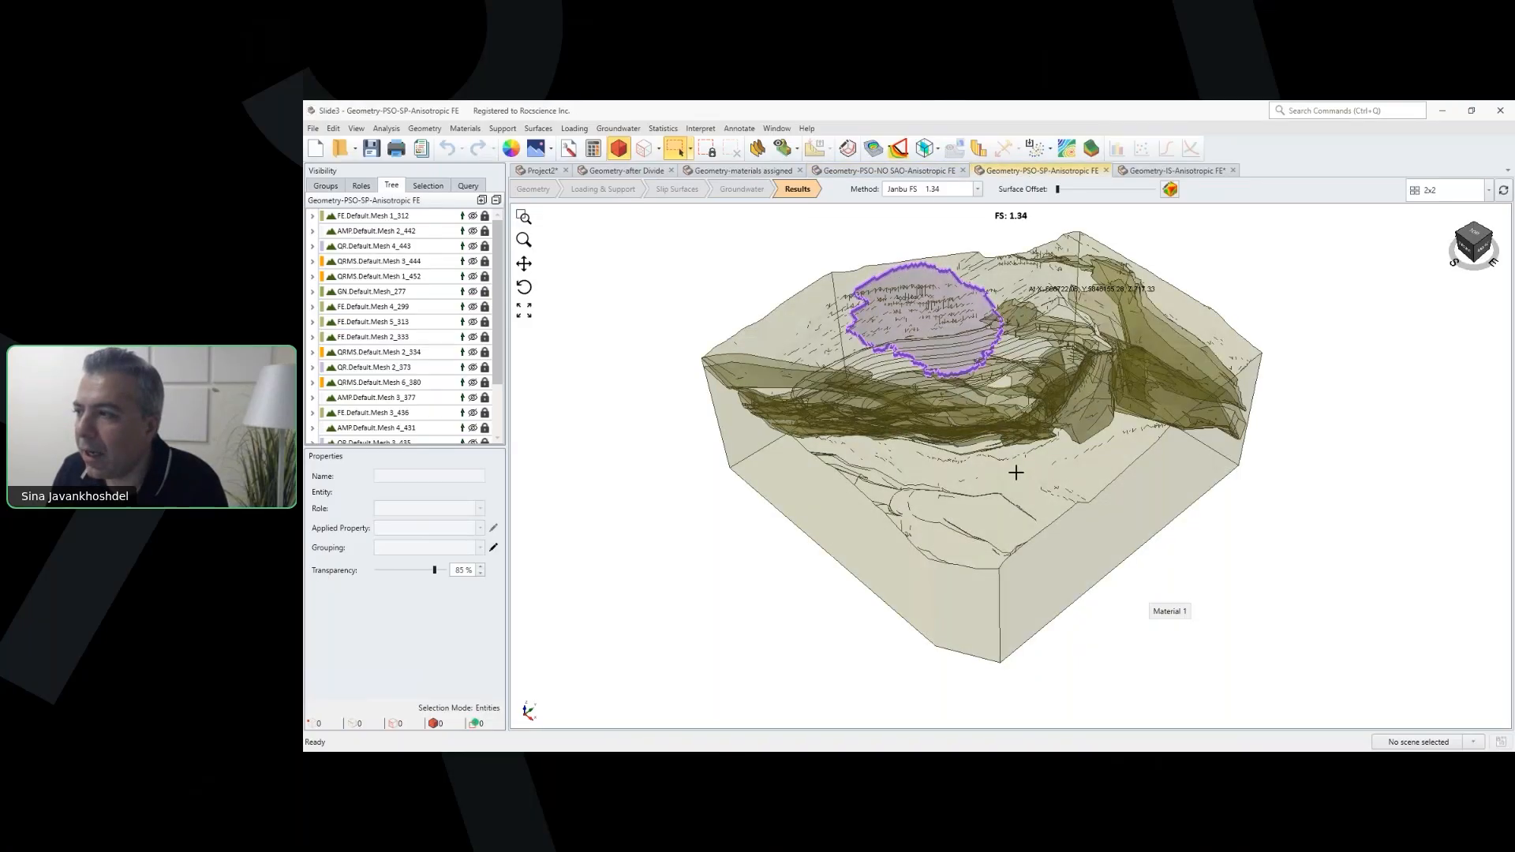
pyautogui.click(889, 171)
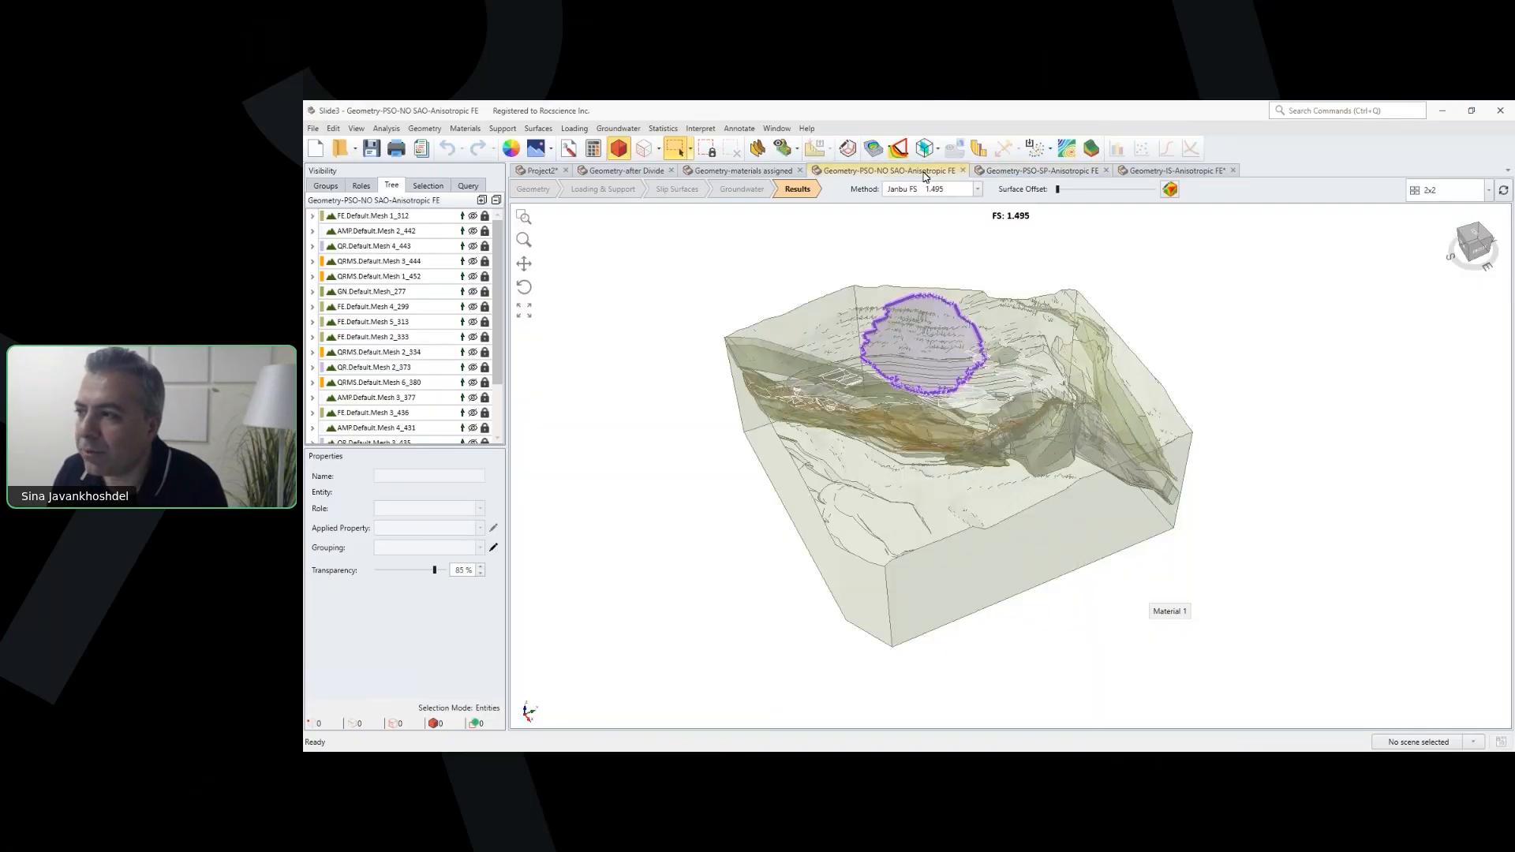
pyautogui.click(1025, 172)
pyautogui.click(538, 127)
pyautogui.click(577, 172)
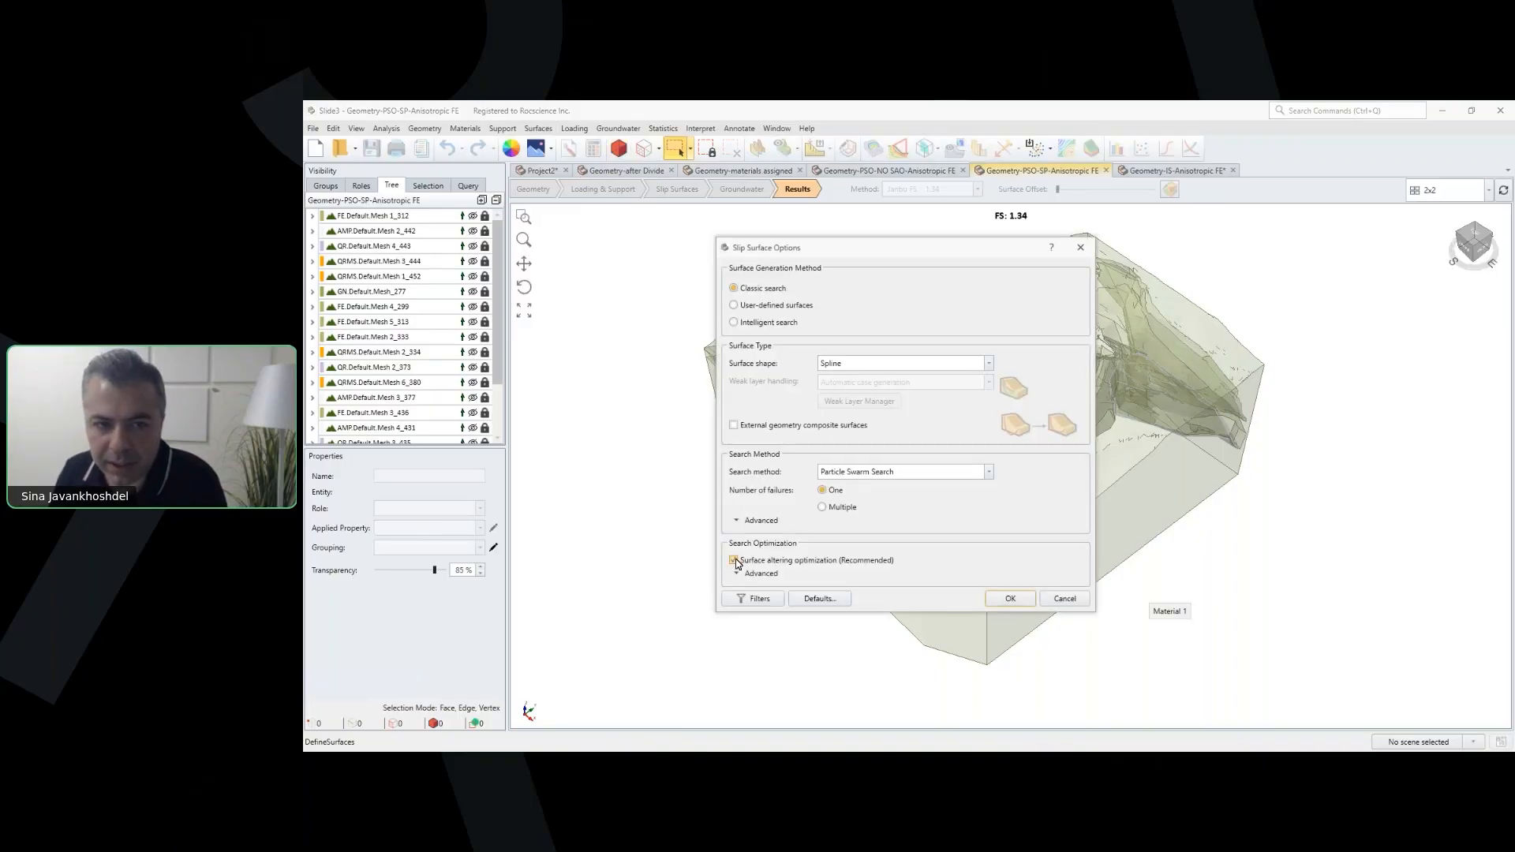
pyautogui.click(1062, 599)
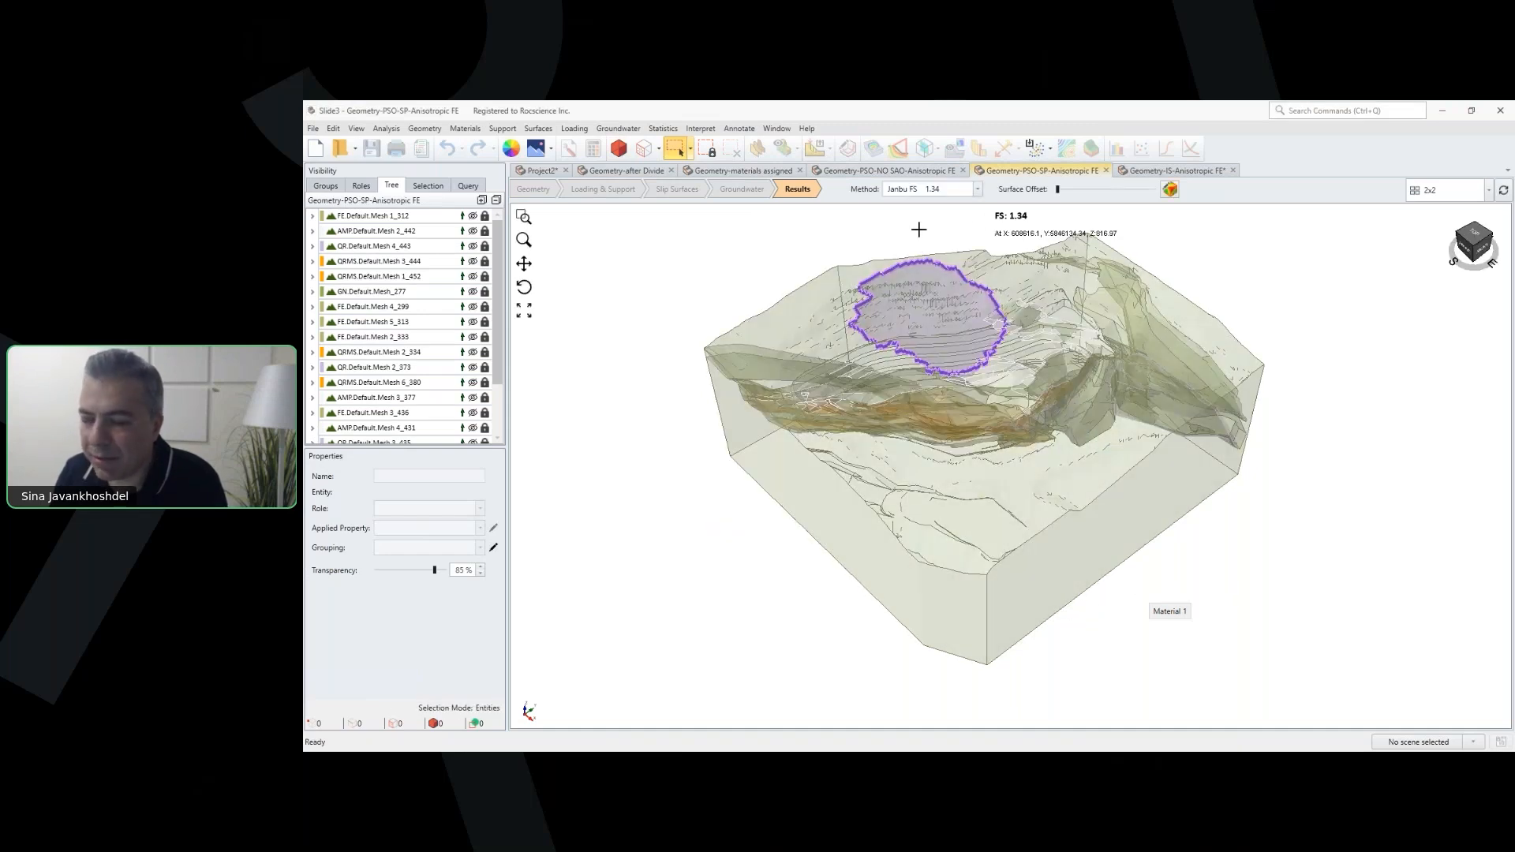
pyautogui.moveTo(1313, 484); pyautogui.dragTo(1291, 507, button='middle')
# Step: Compare the Geometry-IS-Anisotropic FE slip surfaces with the PSO-SP result and inspect the IS minimum surfaces up close
pyautogui.click(1176, 171)
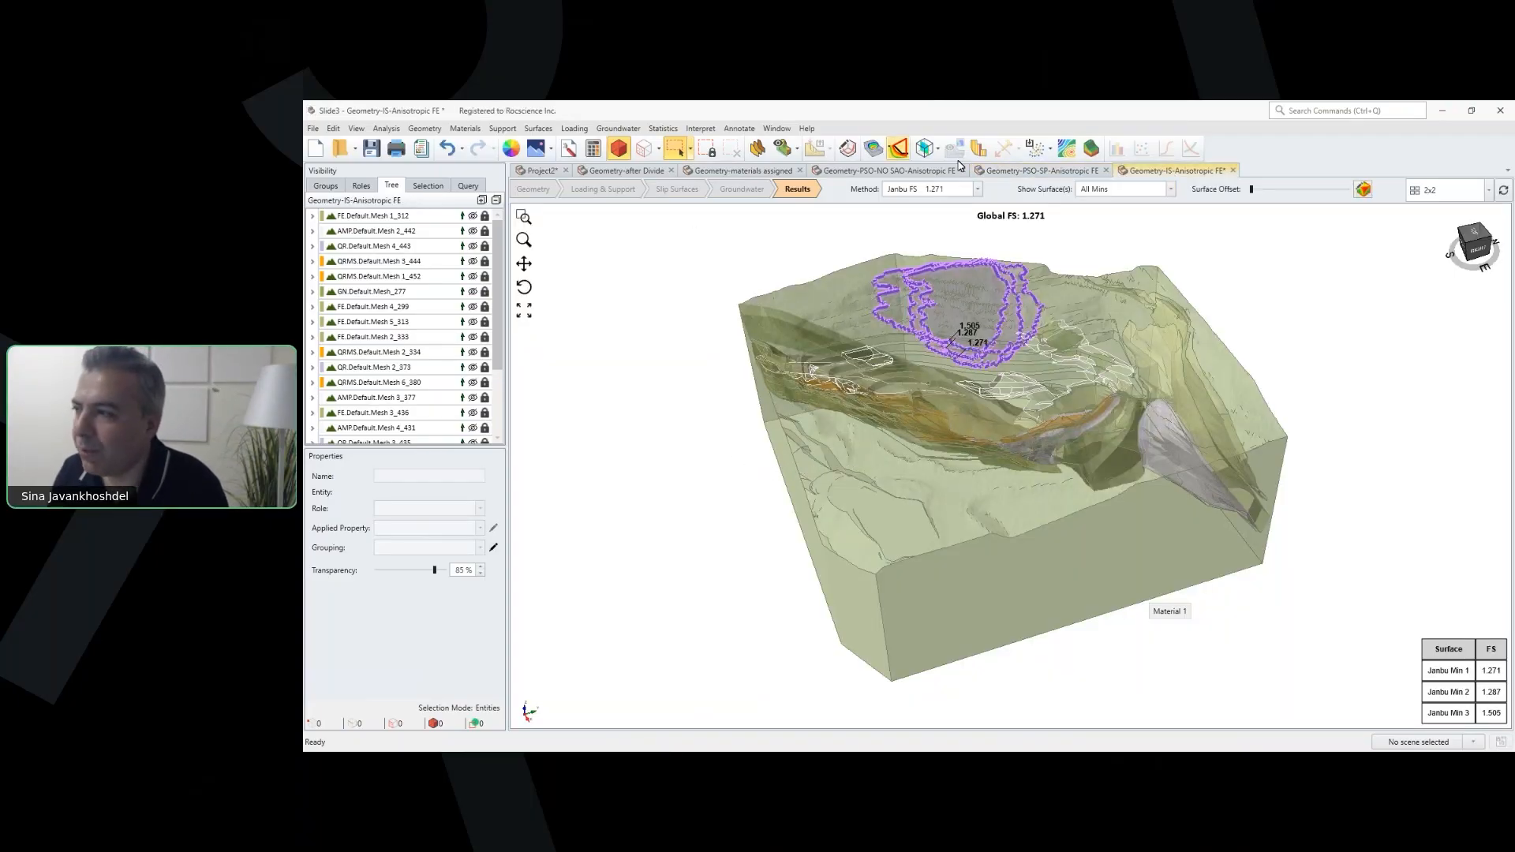
pyautogui.click(1031, 172)
pyautogui.click(1160, 170)
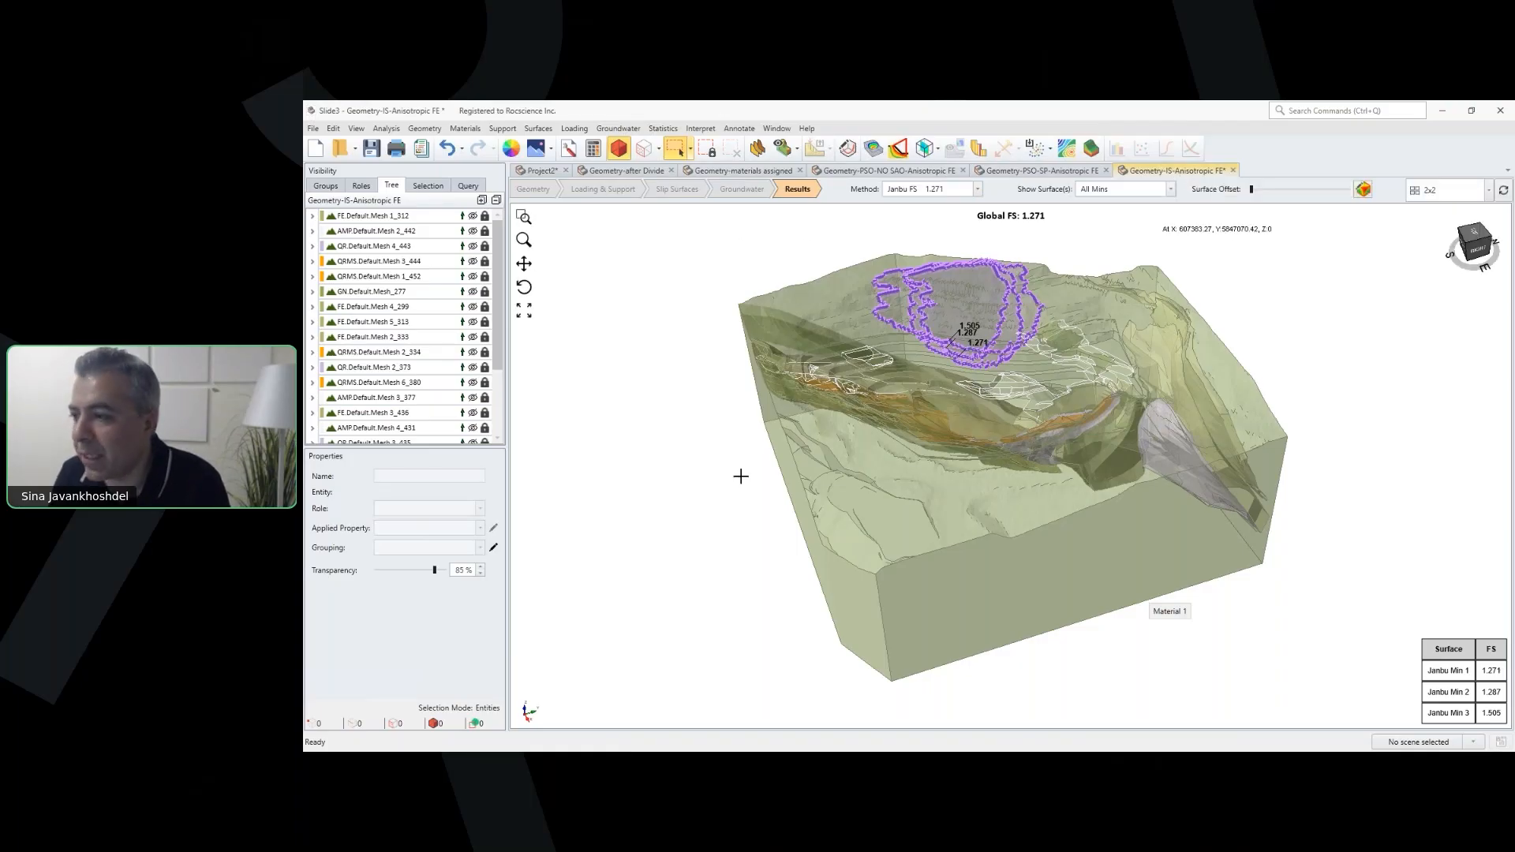
pyautogui.moveTo(741, 477); pyautogui.dragTo(732, 464, button='middle')
pyautogui.scroll(3, 1001, 288)
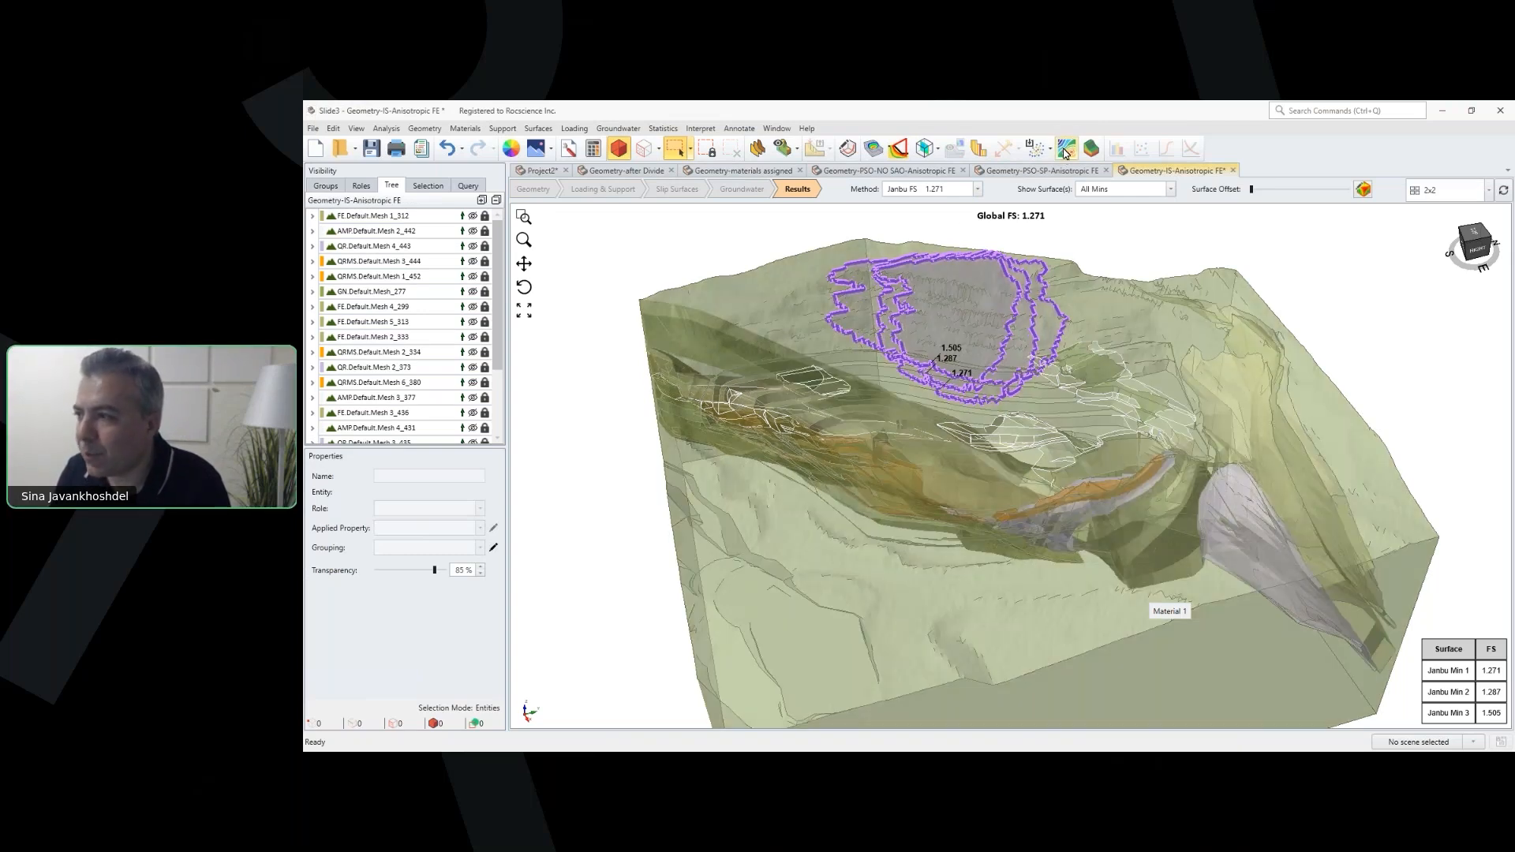
# Step: Display the surface safety map on the Geometry-PSO-NO SAO-Anisotropic FE results and inspect it from above
pyautogui.click(946, 170)
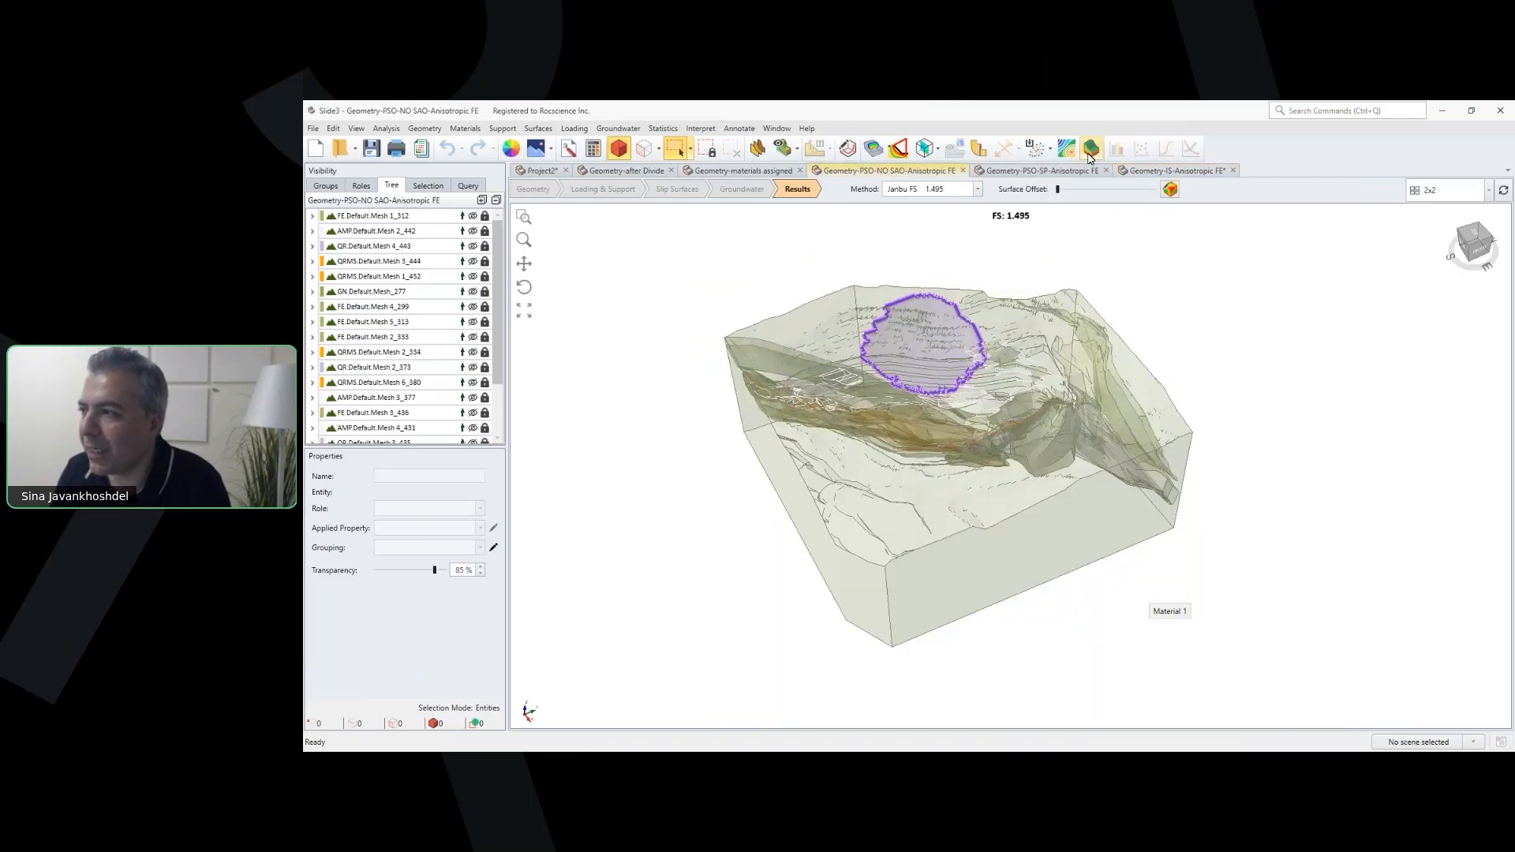
pyautogui.click(1090, 151)
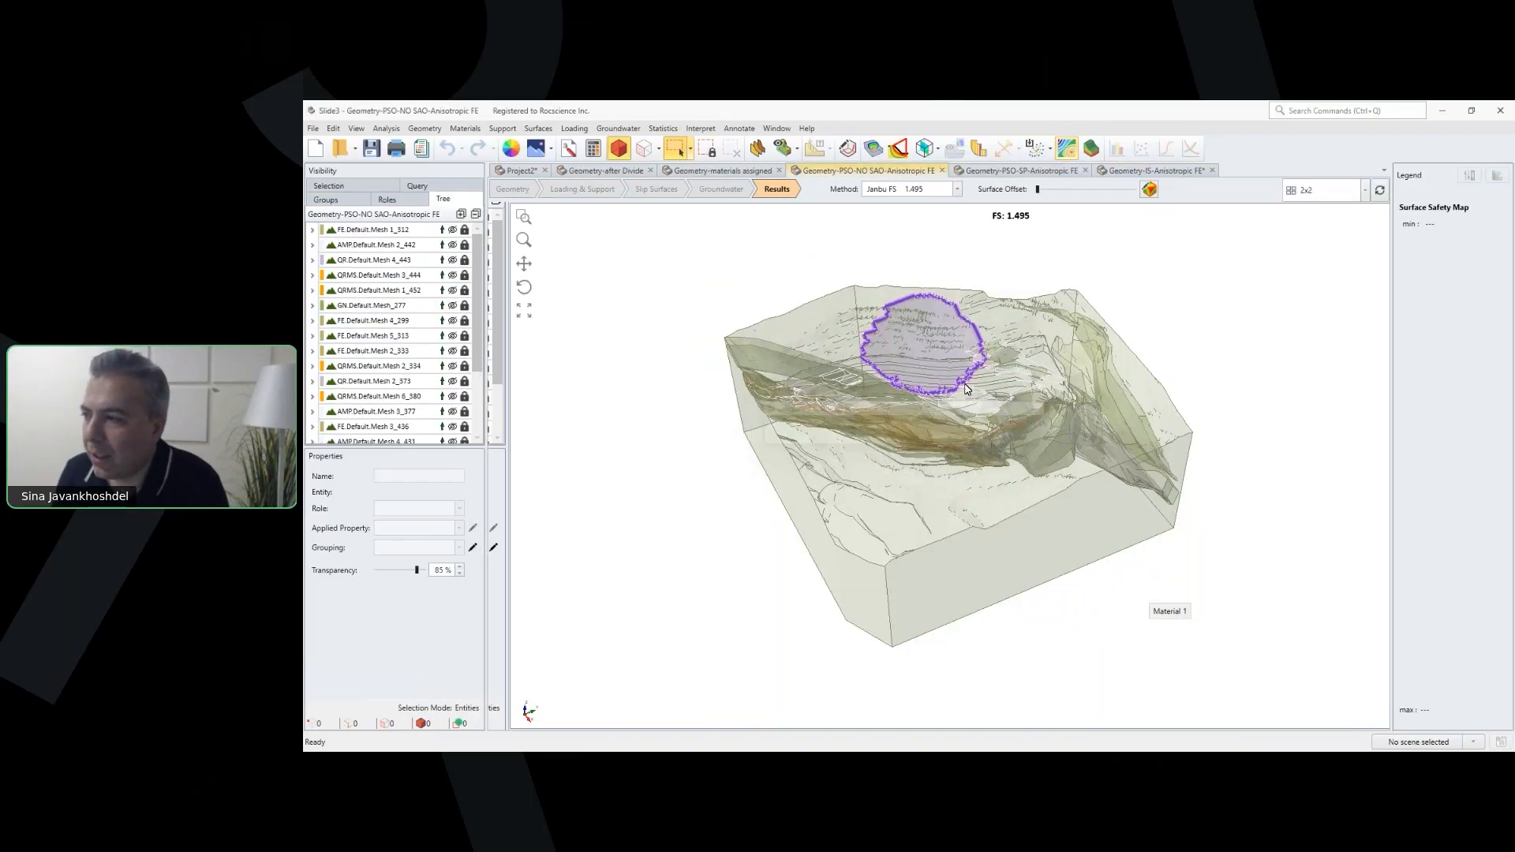
pyautogui.moveTo(923, 424); pyautogui.dragTo(704, 562, button='middle')
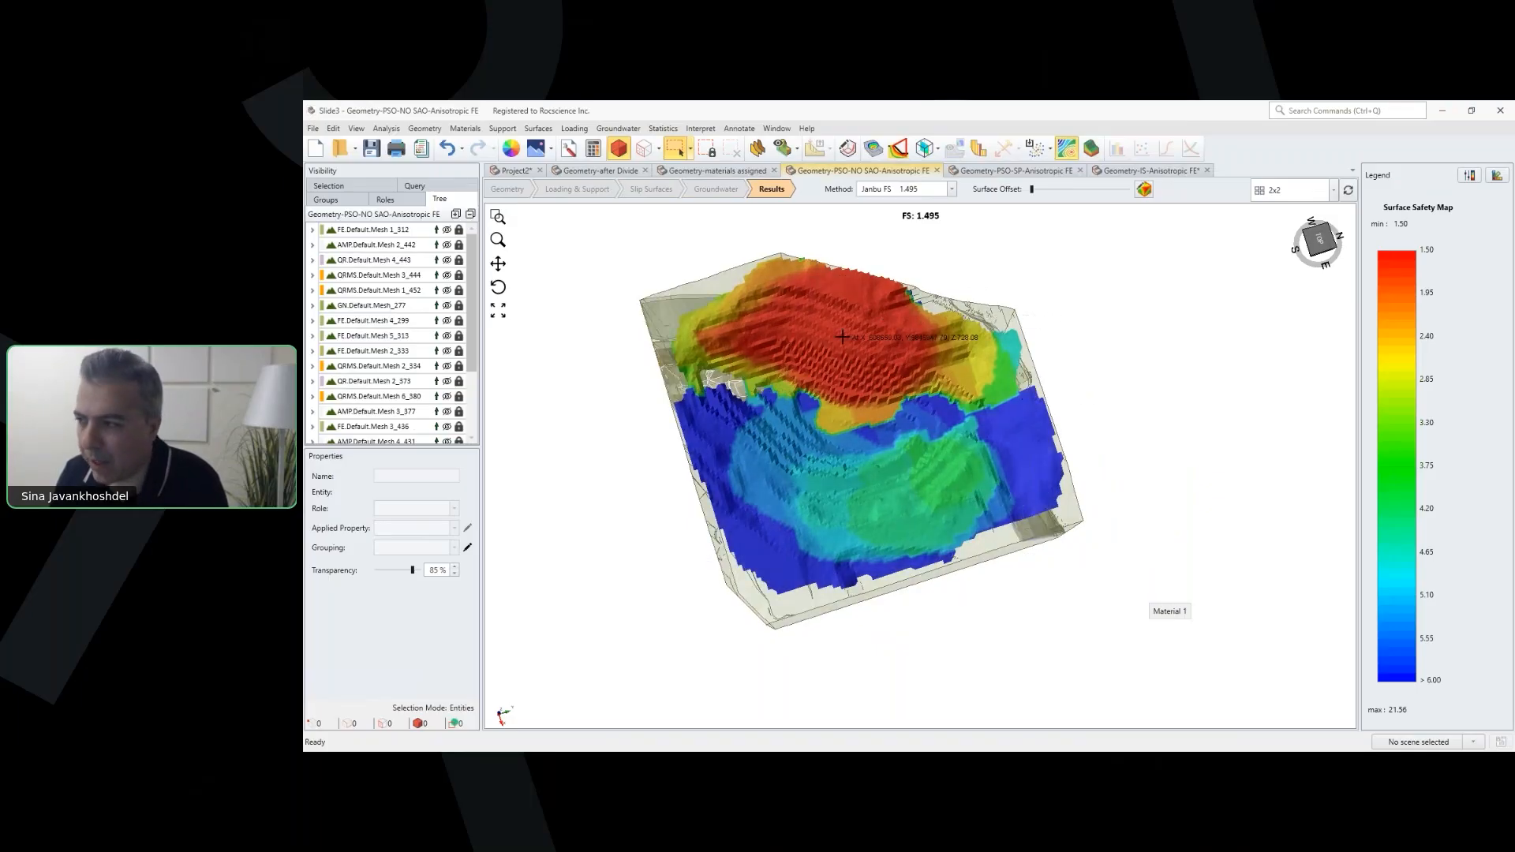
pyautogui.scroll(2, 842, 337)
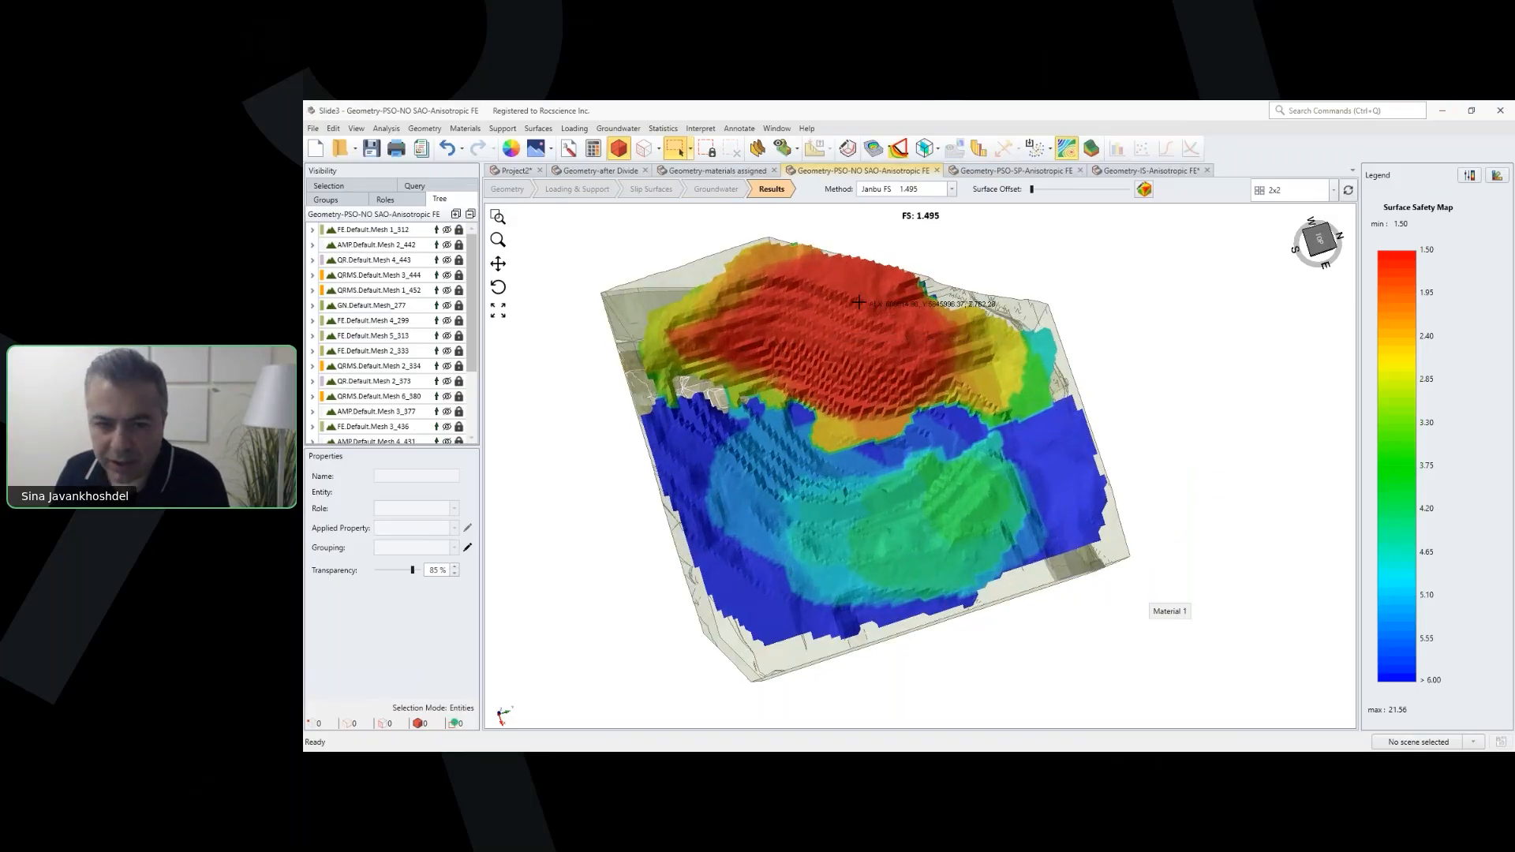
# Step: Display the surface safety map for the Geometry-PSO-SP-Anisotropic FE model and inspect it
pyautogui.click(1026, 171)
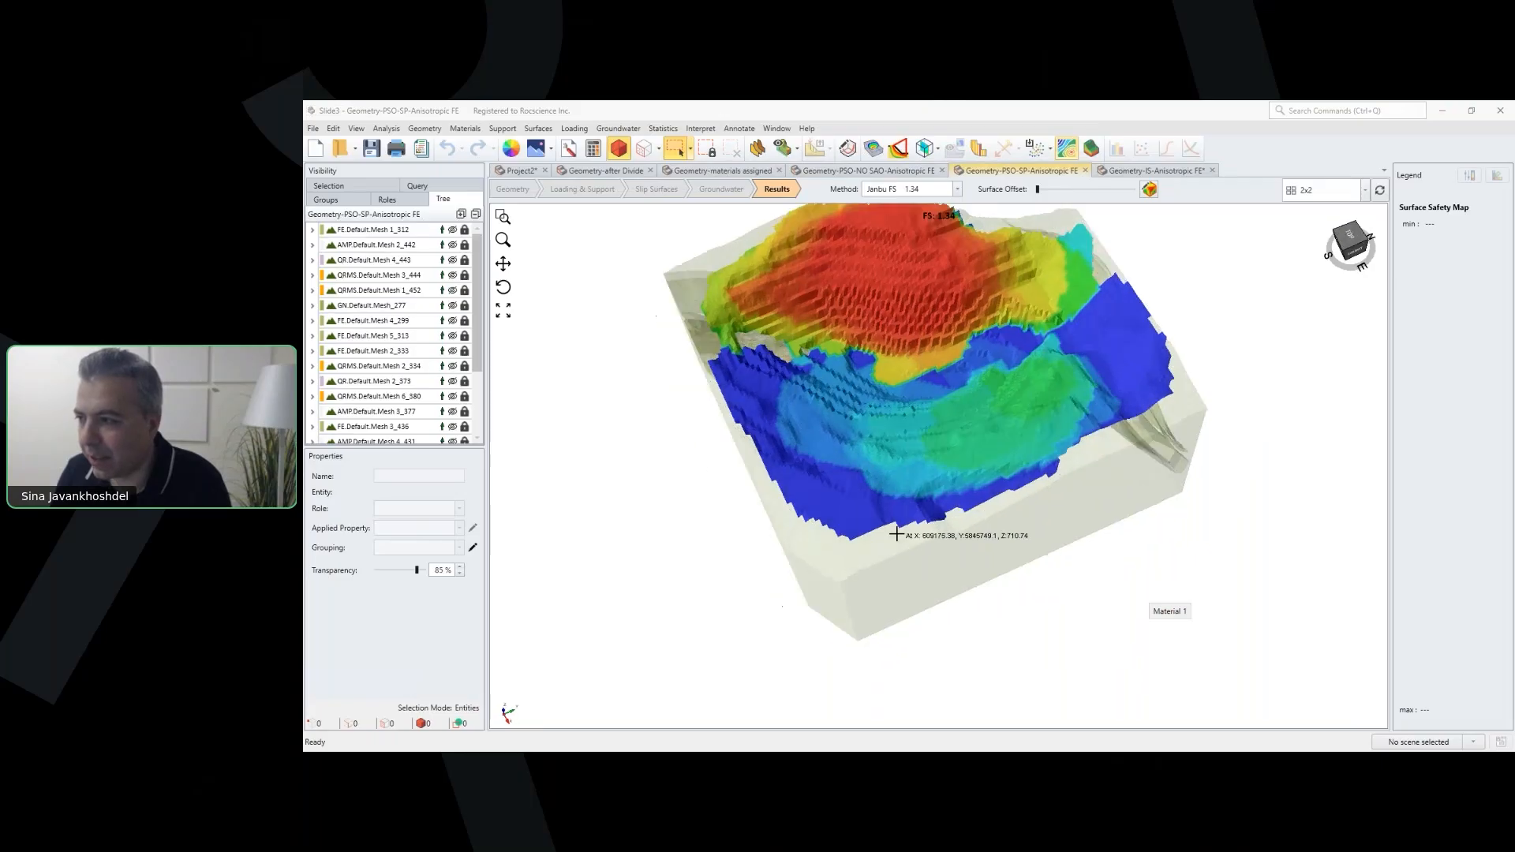
pyautogui.moveTo(1059, 594); pyautogui.dragTo(994, 609, button='middle')
pyautogui.scroll(-1, 915, 546)
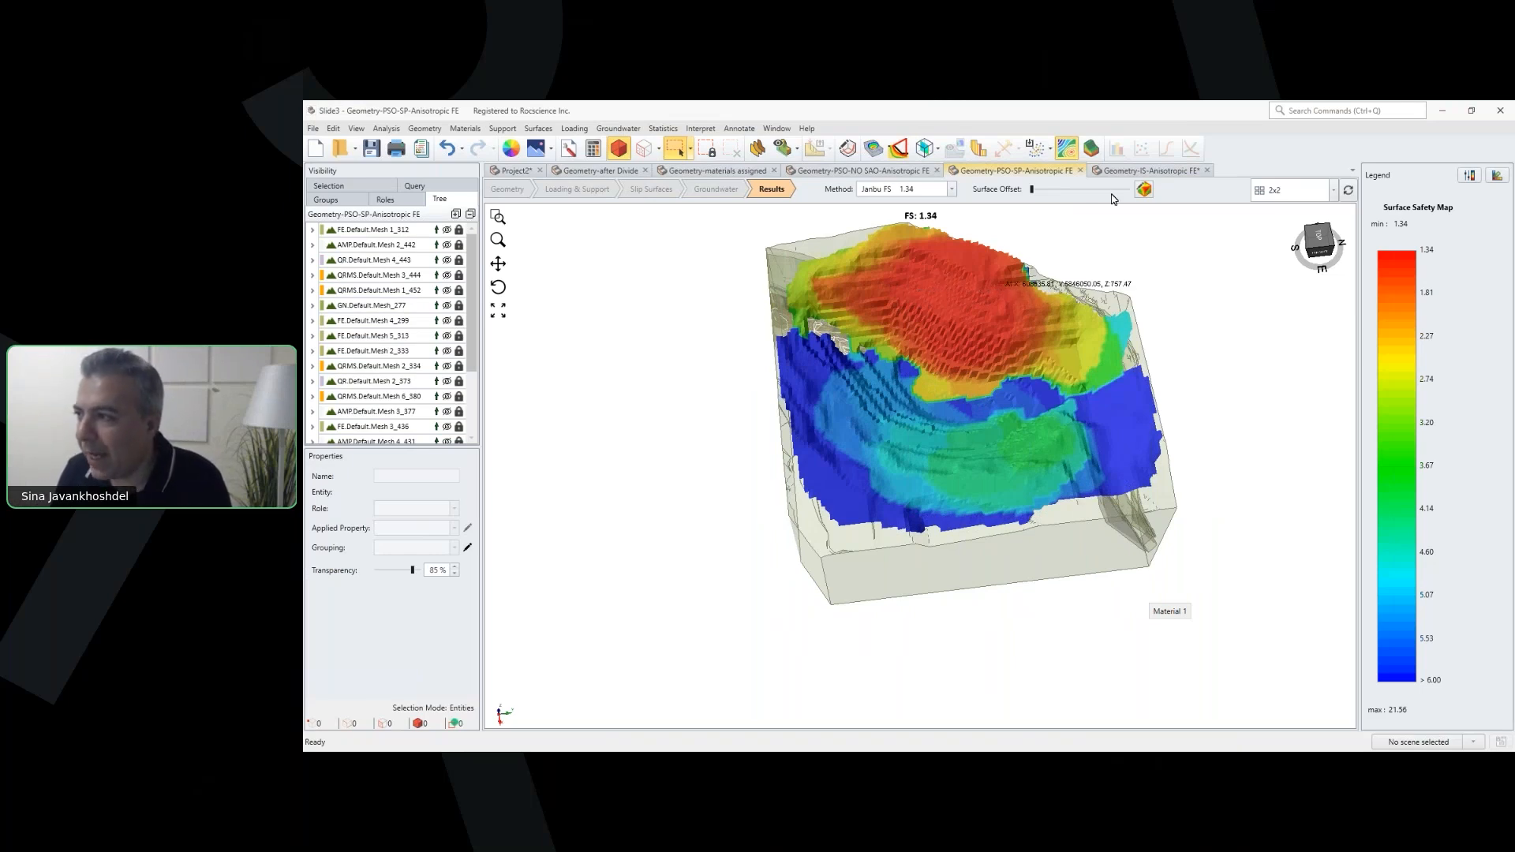
# Step: Display the surface safety map on the Geometry-IS-Anisotropic FE results and compare it with the PSO-SP map
pyautogui.click(1130, 174)
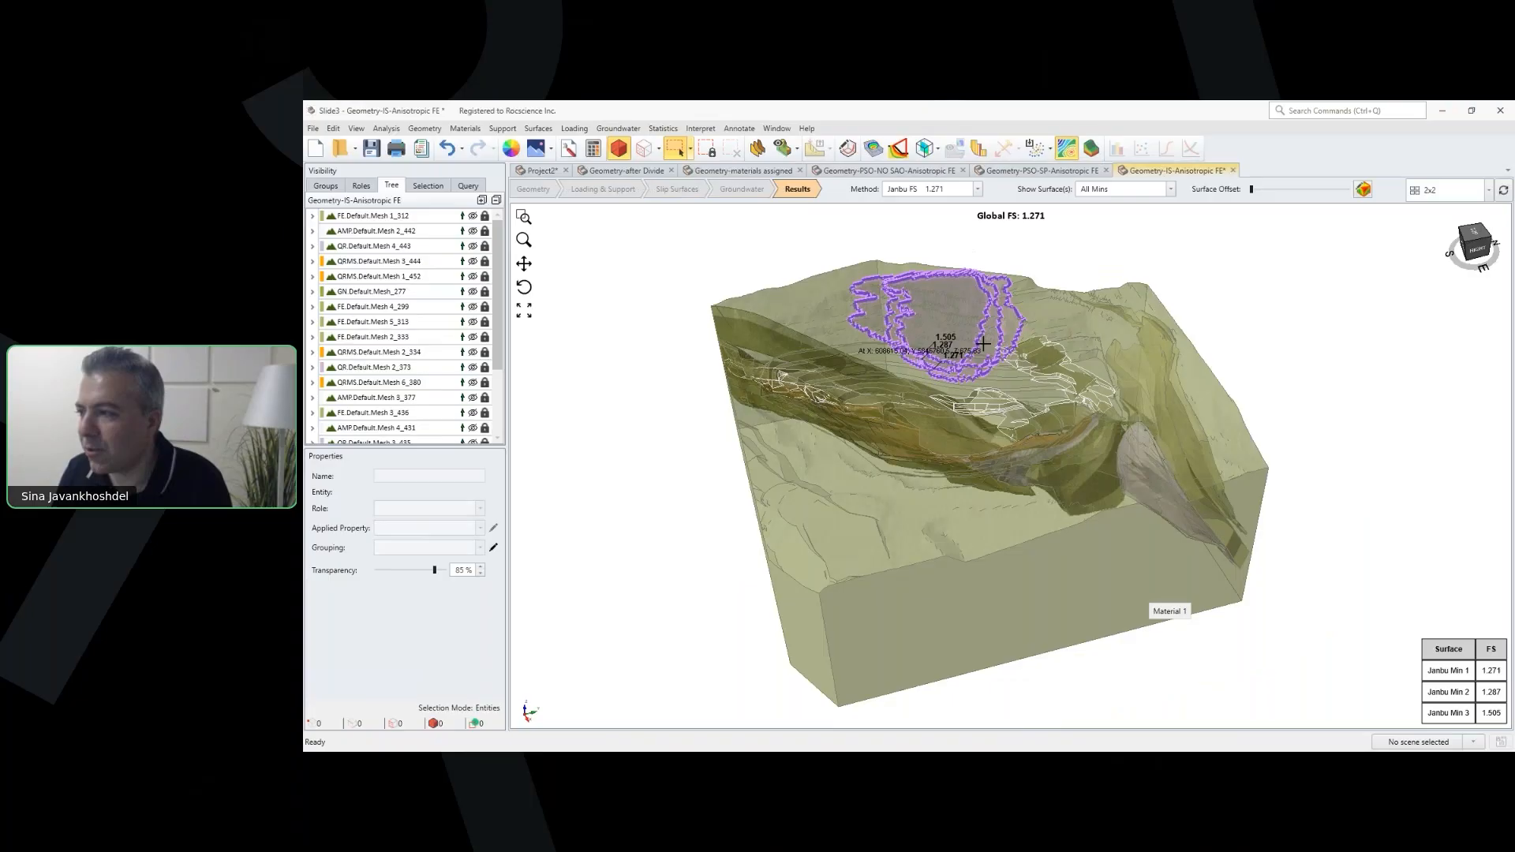
pyautogui.click(1074, 157)
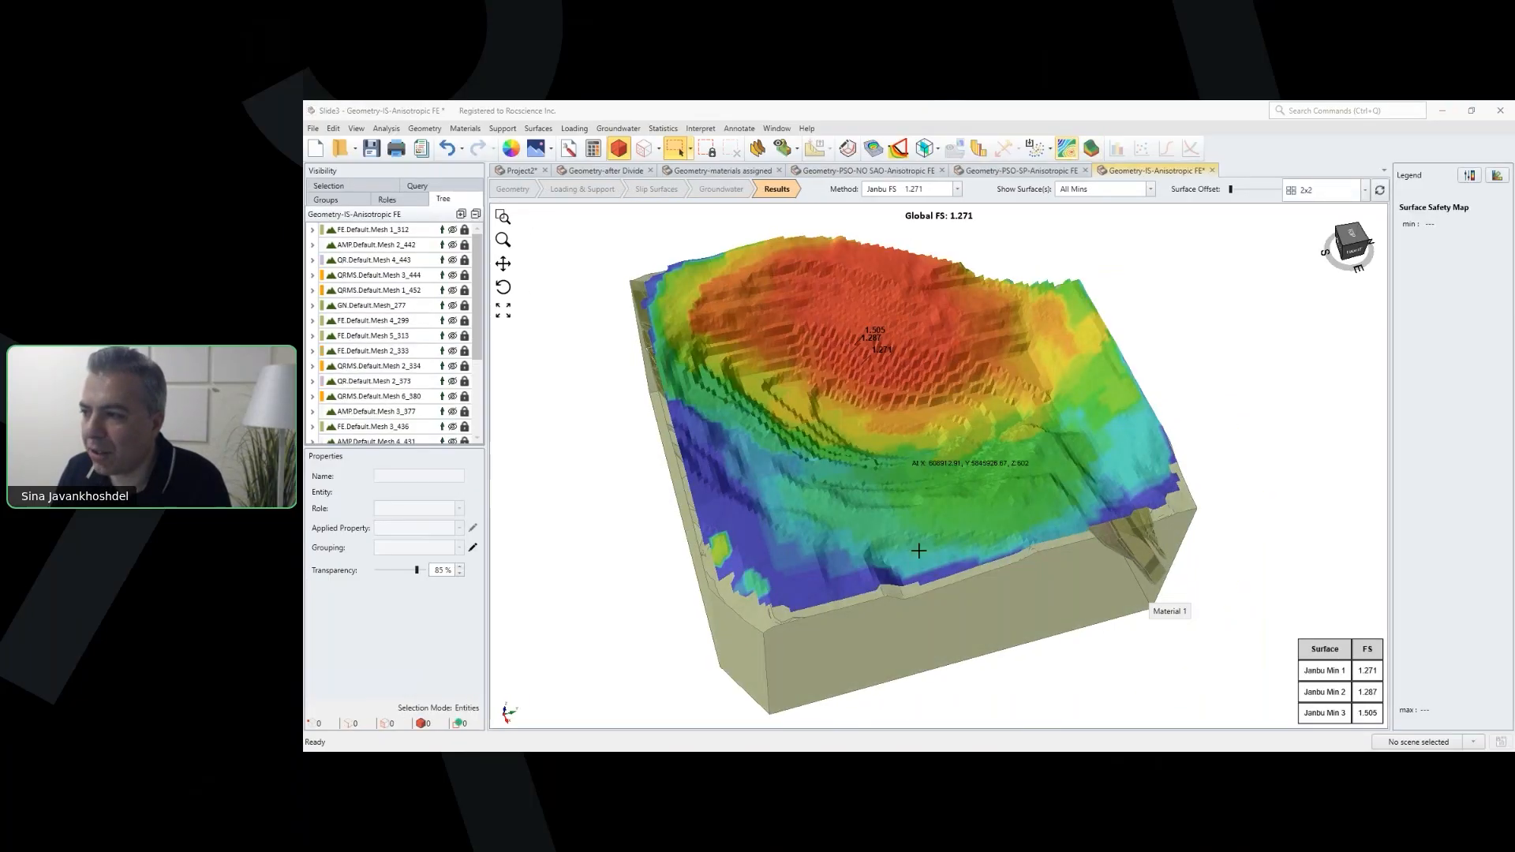
pyautogui.moveTo(1097, 503); pyautogui.dragTo(1149, 487, button='middle')
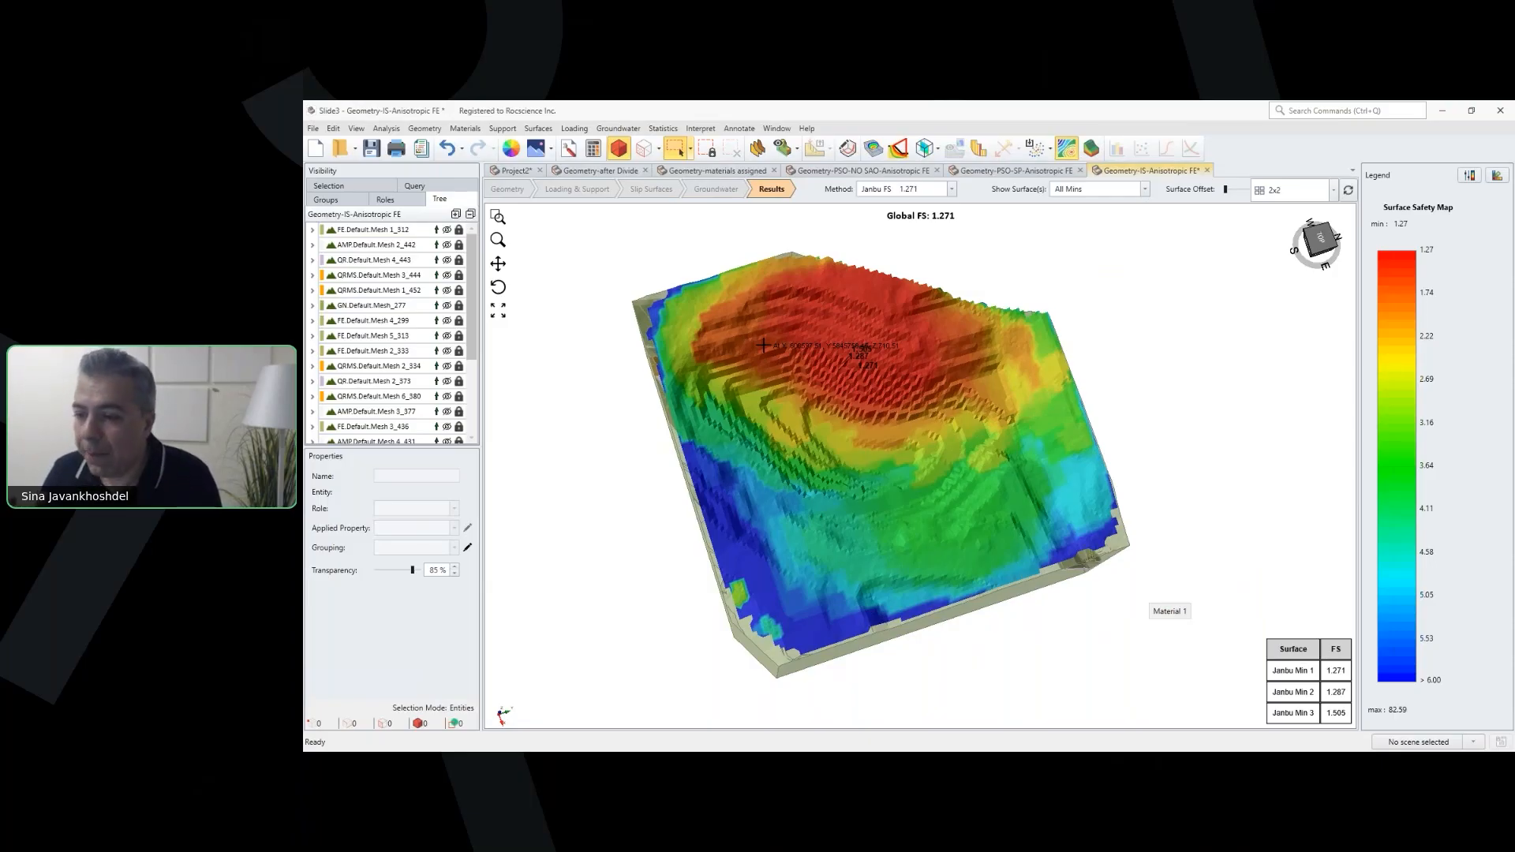
pyautogui.click(992, 170)
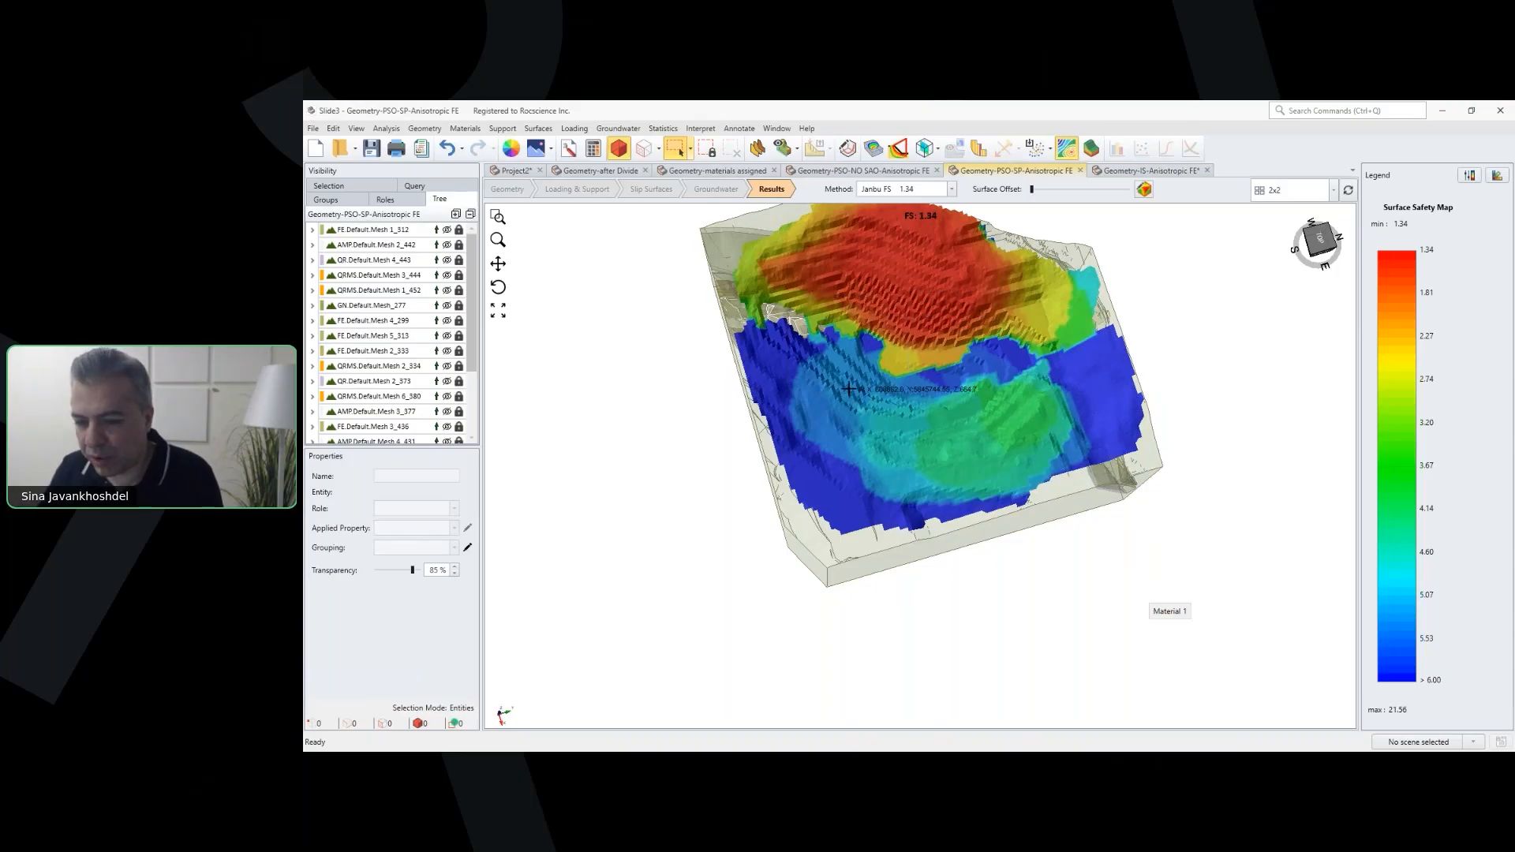
pyautogui.hotkey('ctrl', 'Tab')
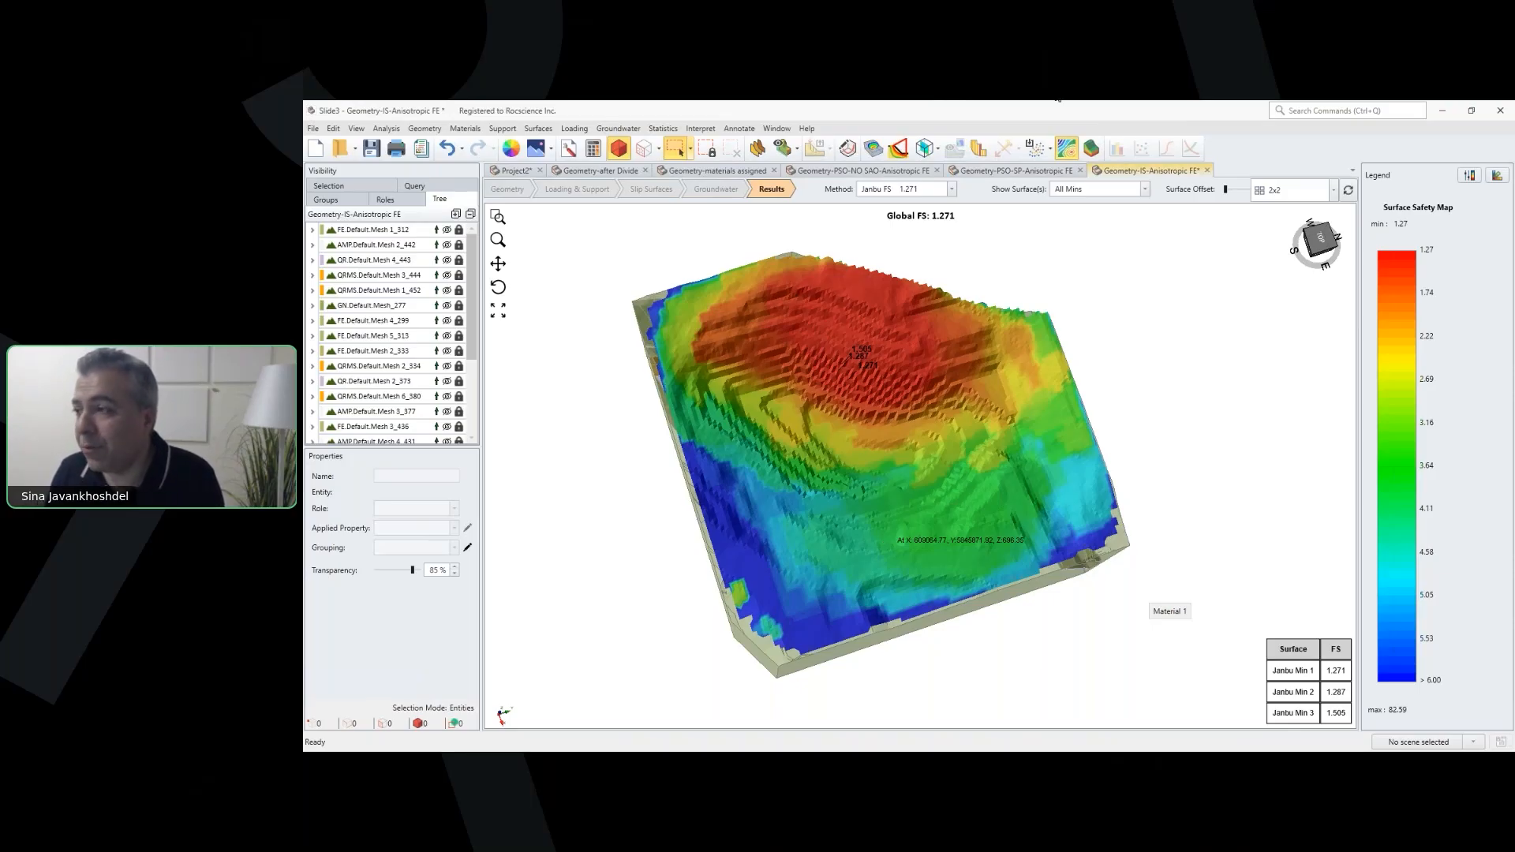
# Step: Show all slip surfaces of the IS model with their factors of safety, close the list, and hide the All Surfaces: Janbu entity
pyautogui.click(907, 148)
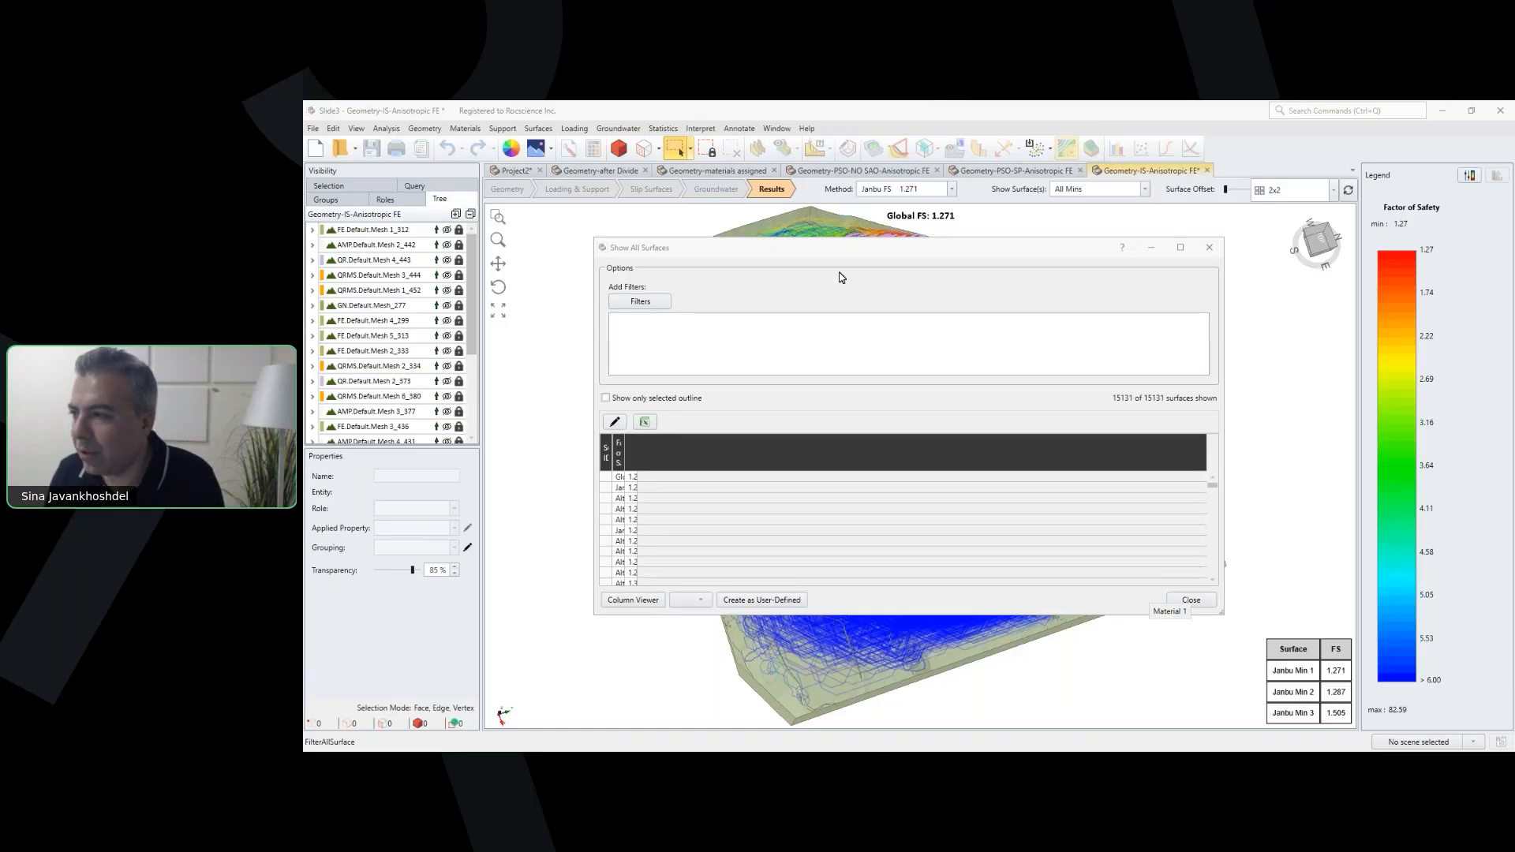
pyautogui.moveTo(886, 249); pyautogui.dragTo(729, 252)
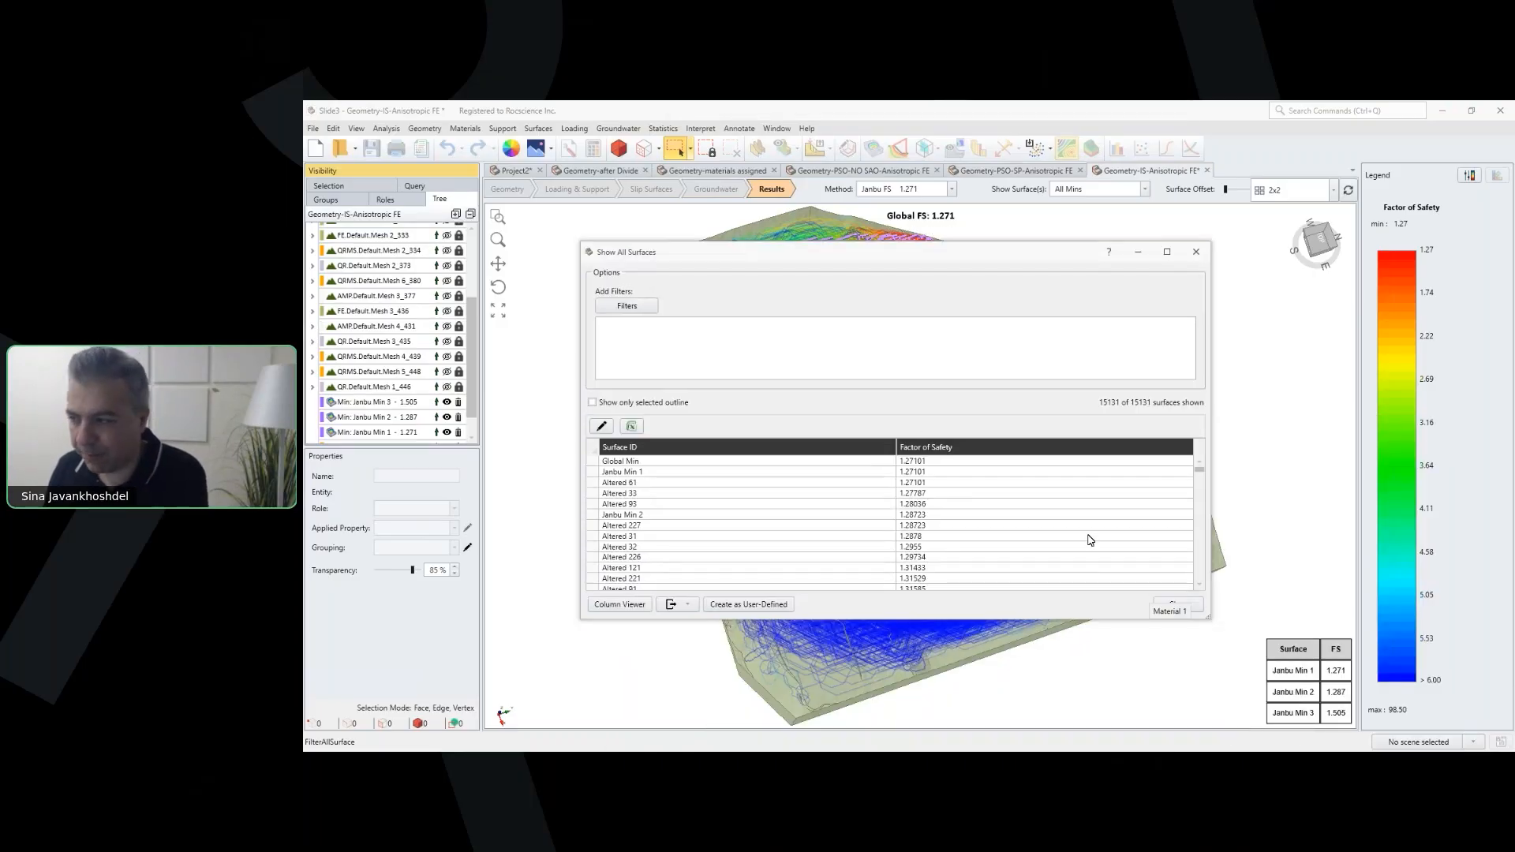
pyautogui.click(1176, 602)
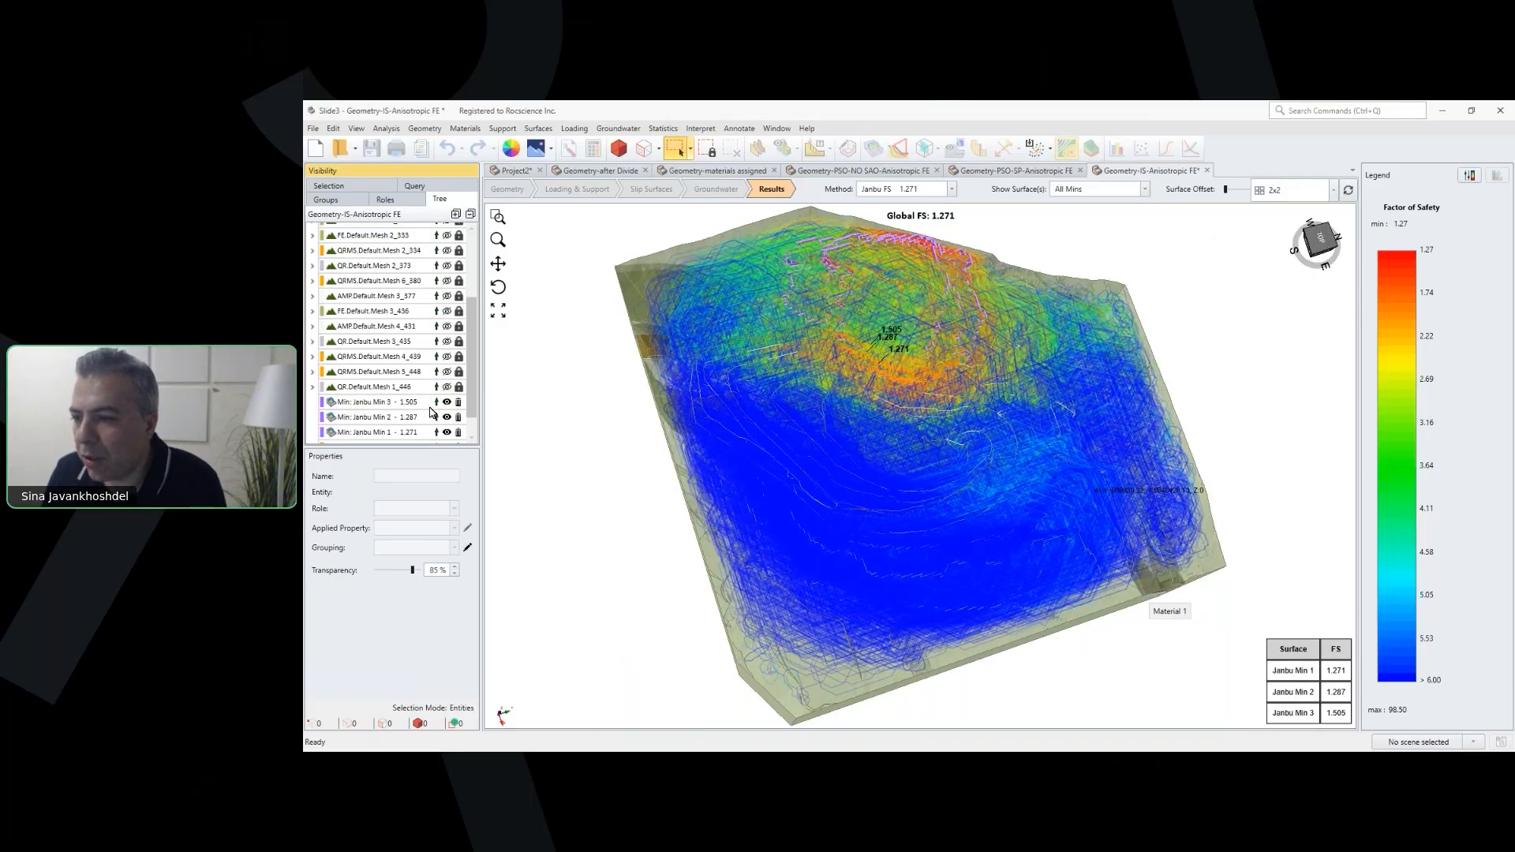
pyautogui.scroll(-1, 432, 412)
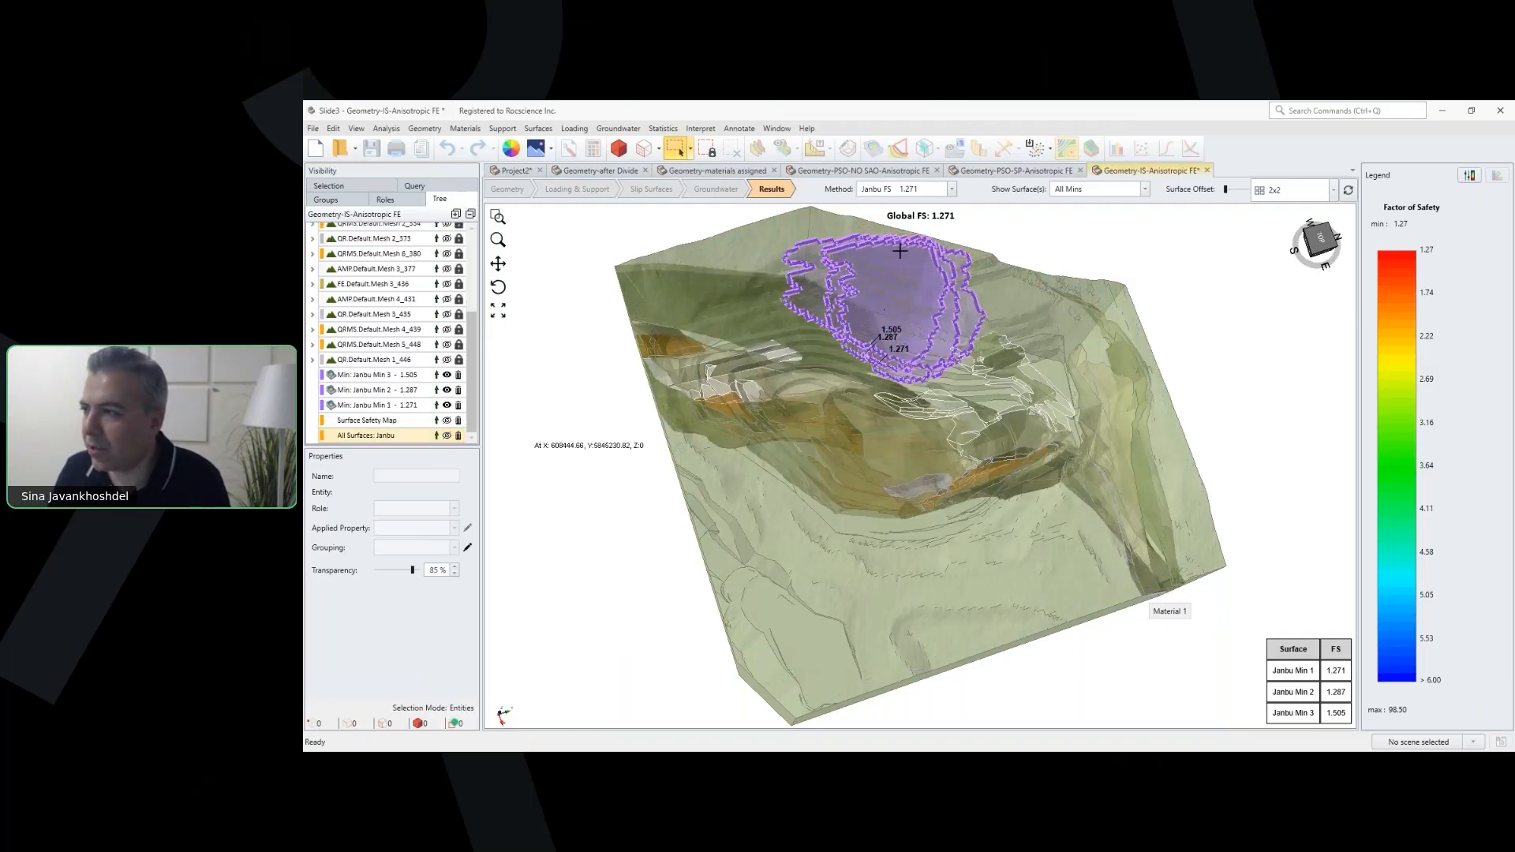
# Step: Contour the IS model's minimum slip surfaces by Base Cohesion and query the value on the slip surface
pyautogui.click(872, 150)
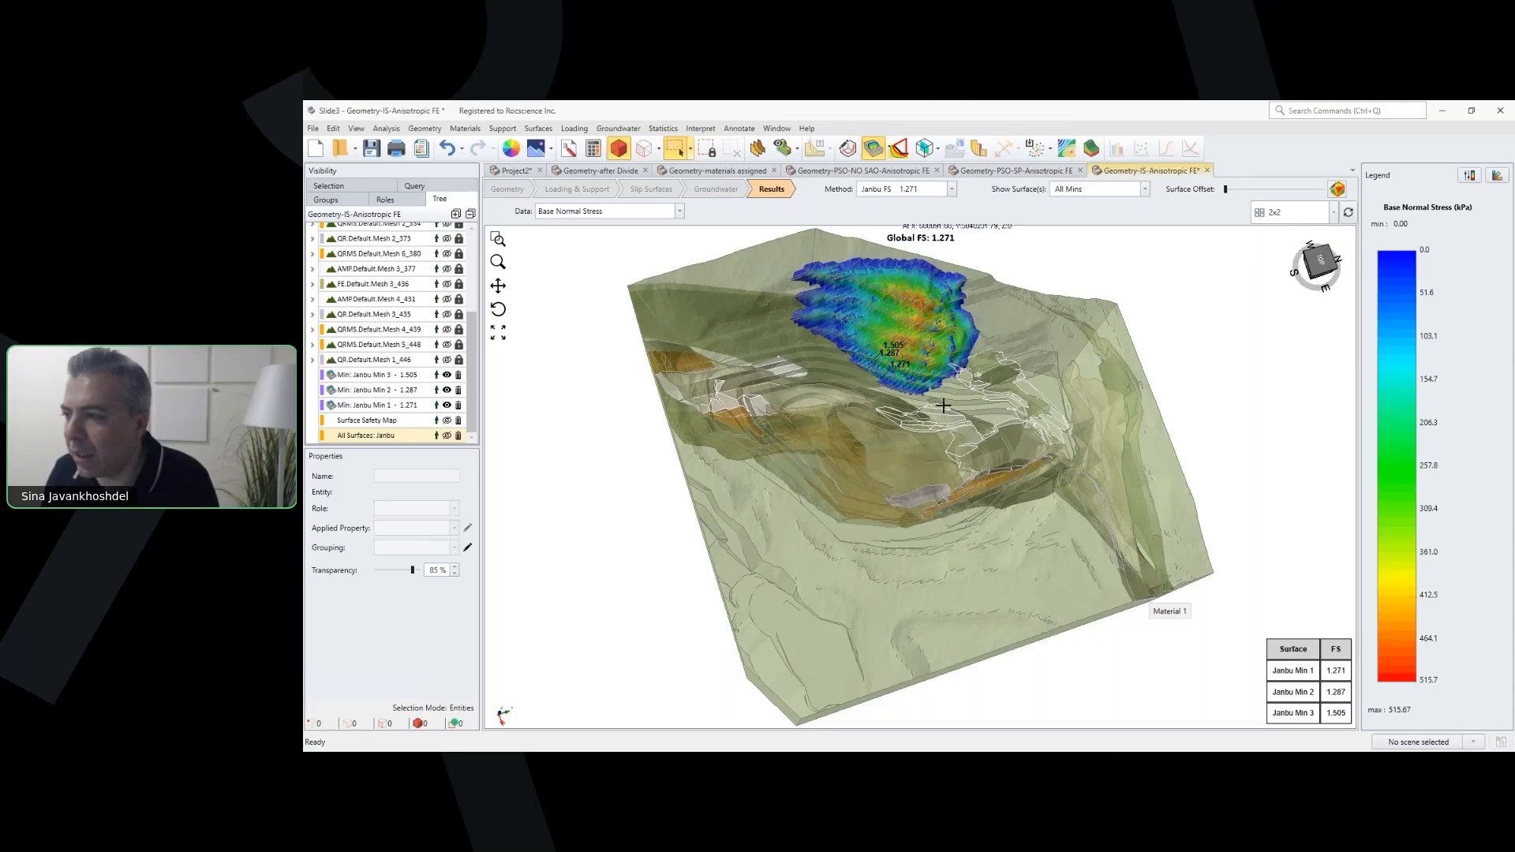
pyautogui.click(639, 211)
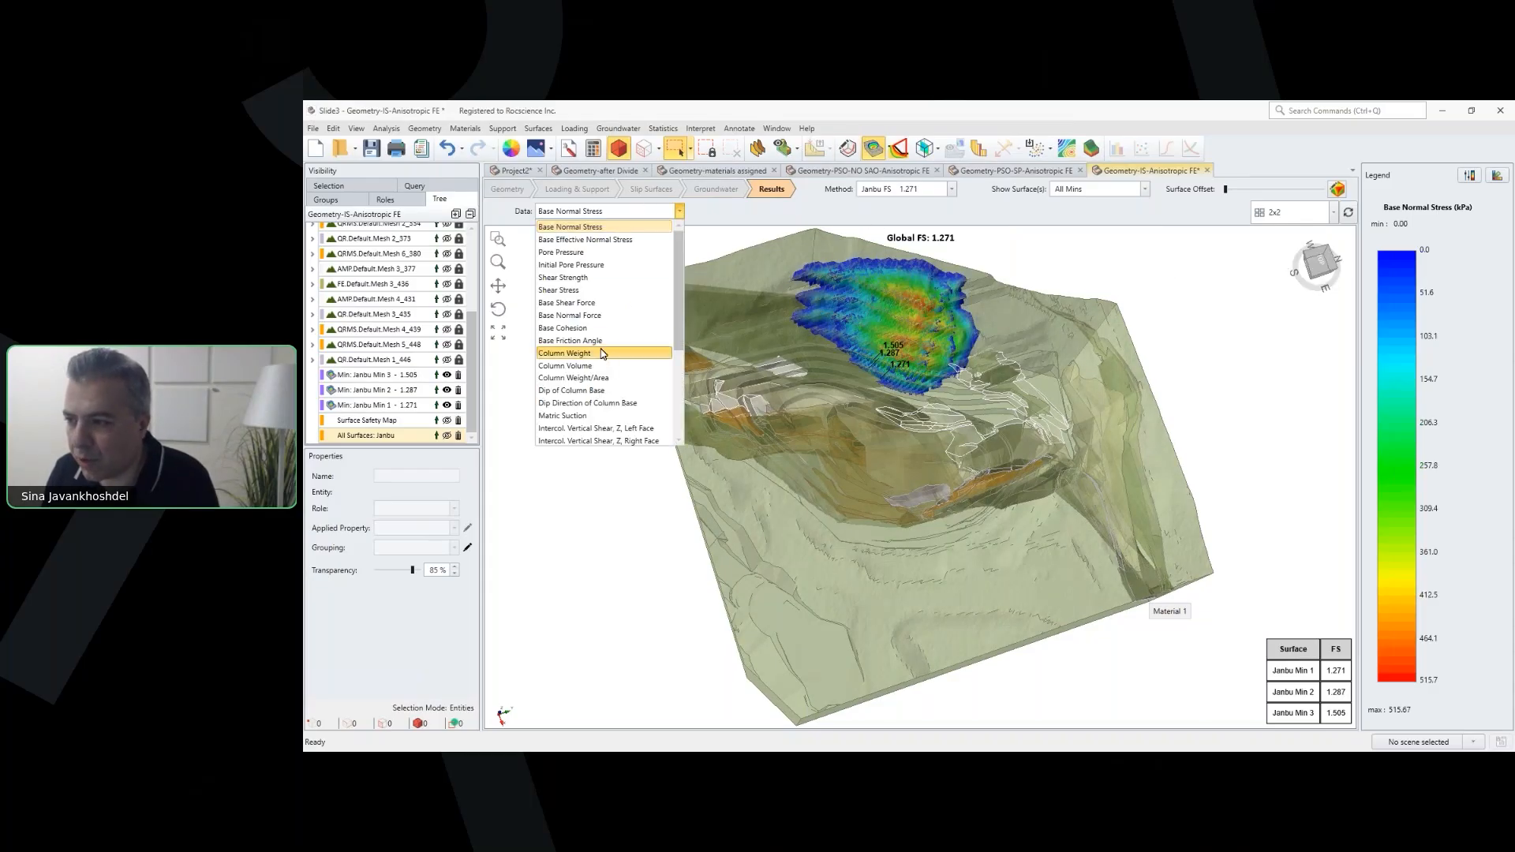
pyautogui.click(584, 330)
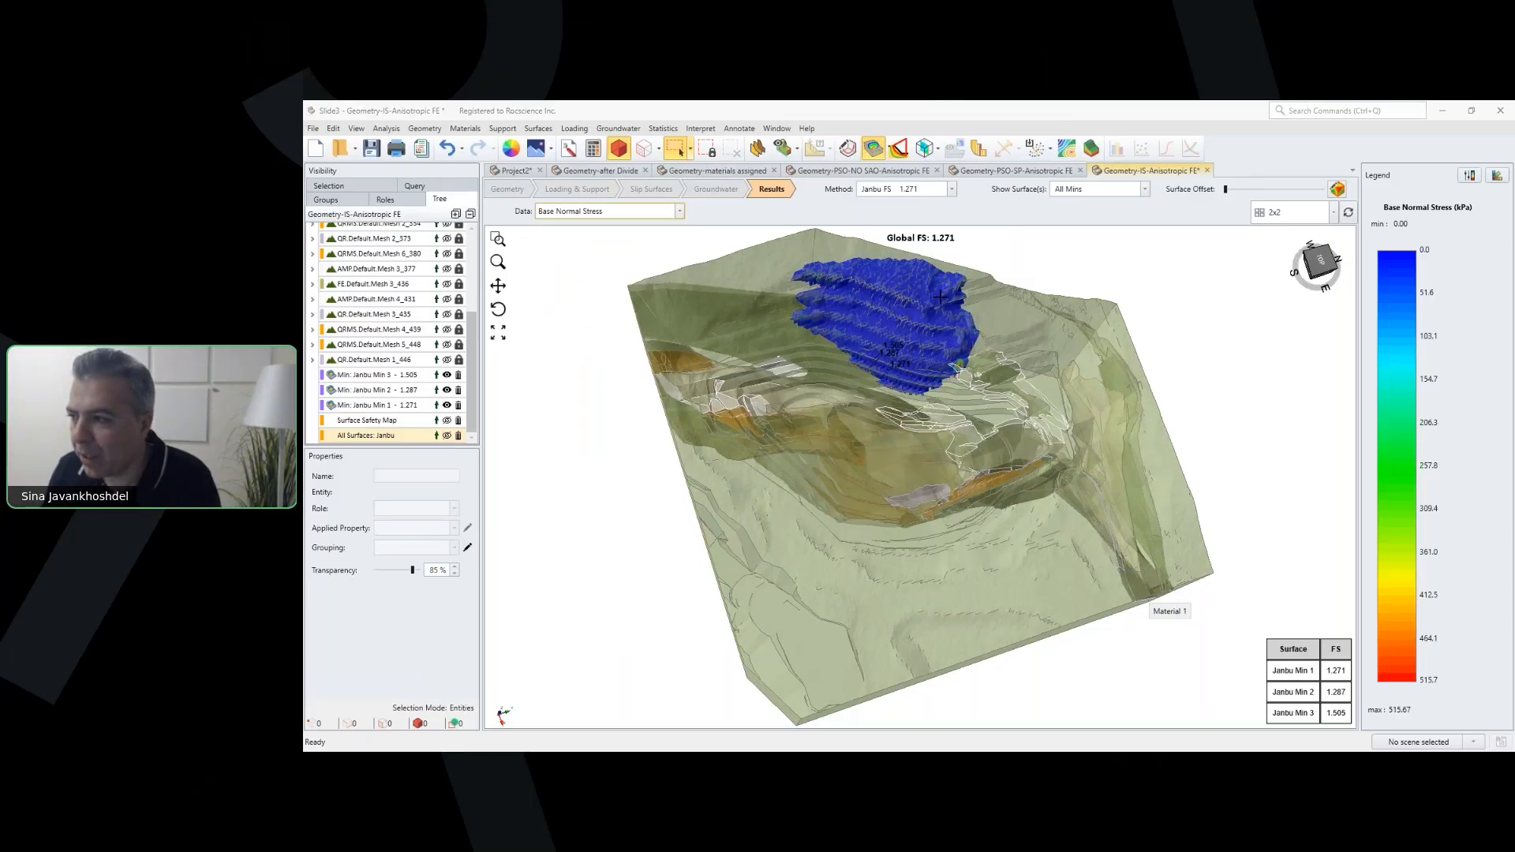
pyautogui.scroll(5, 940, 308)
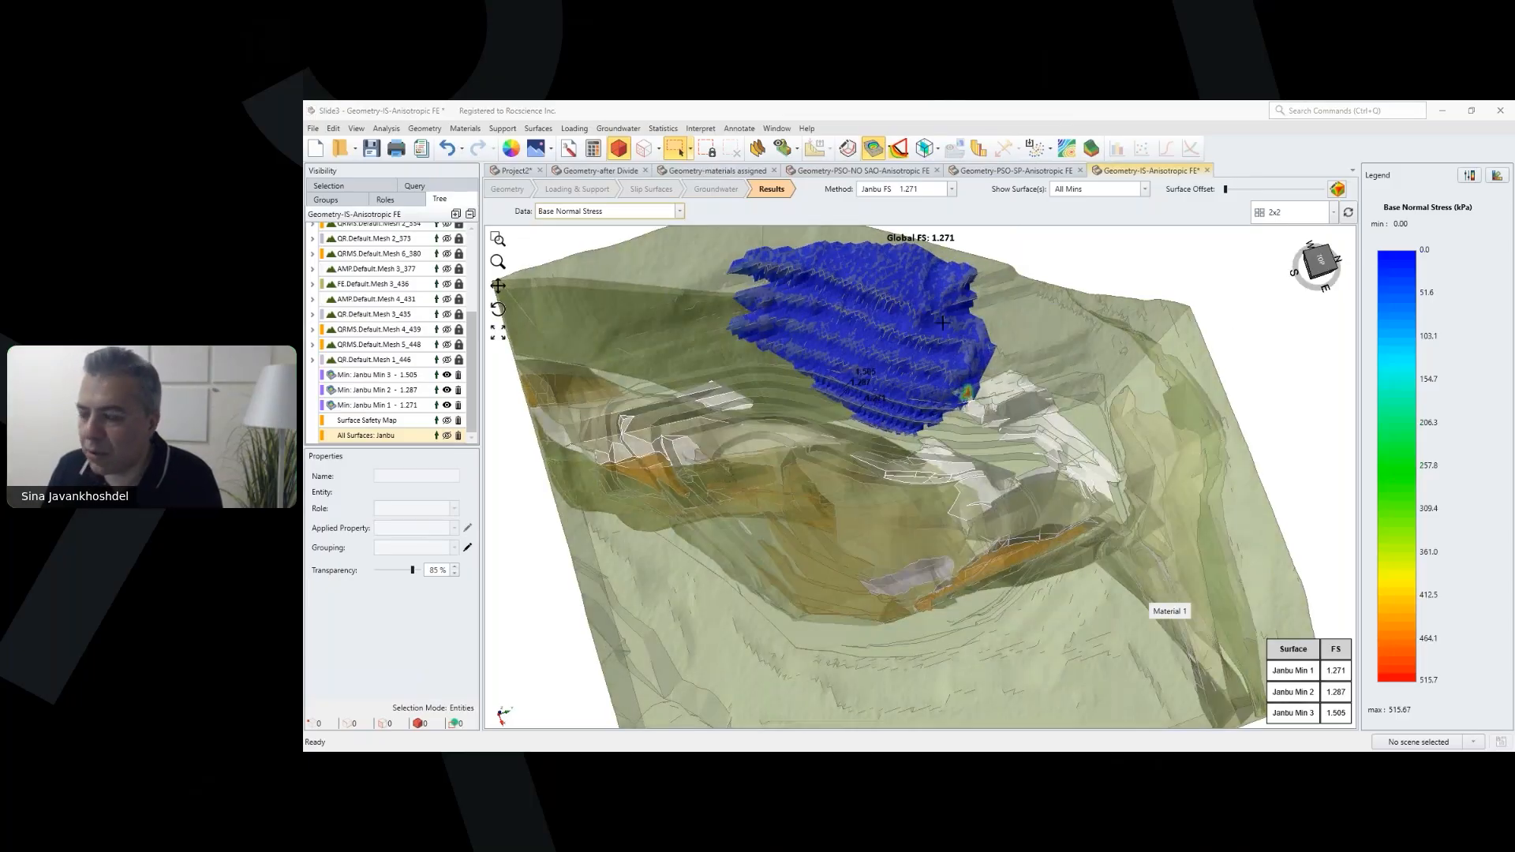
pyautogui.moveTo(913, 353)
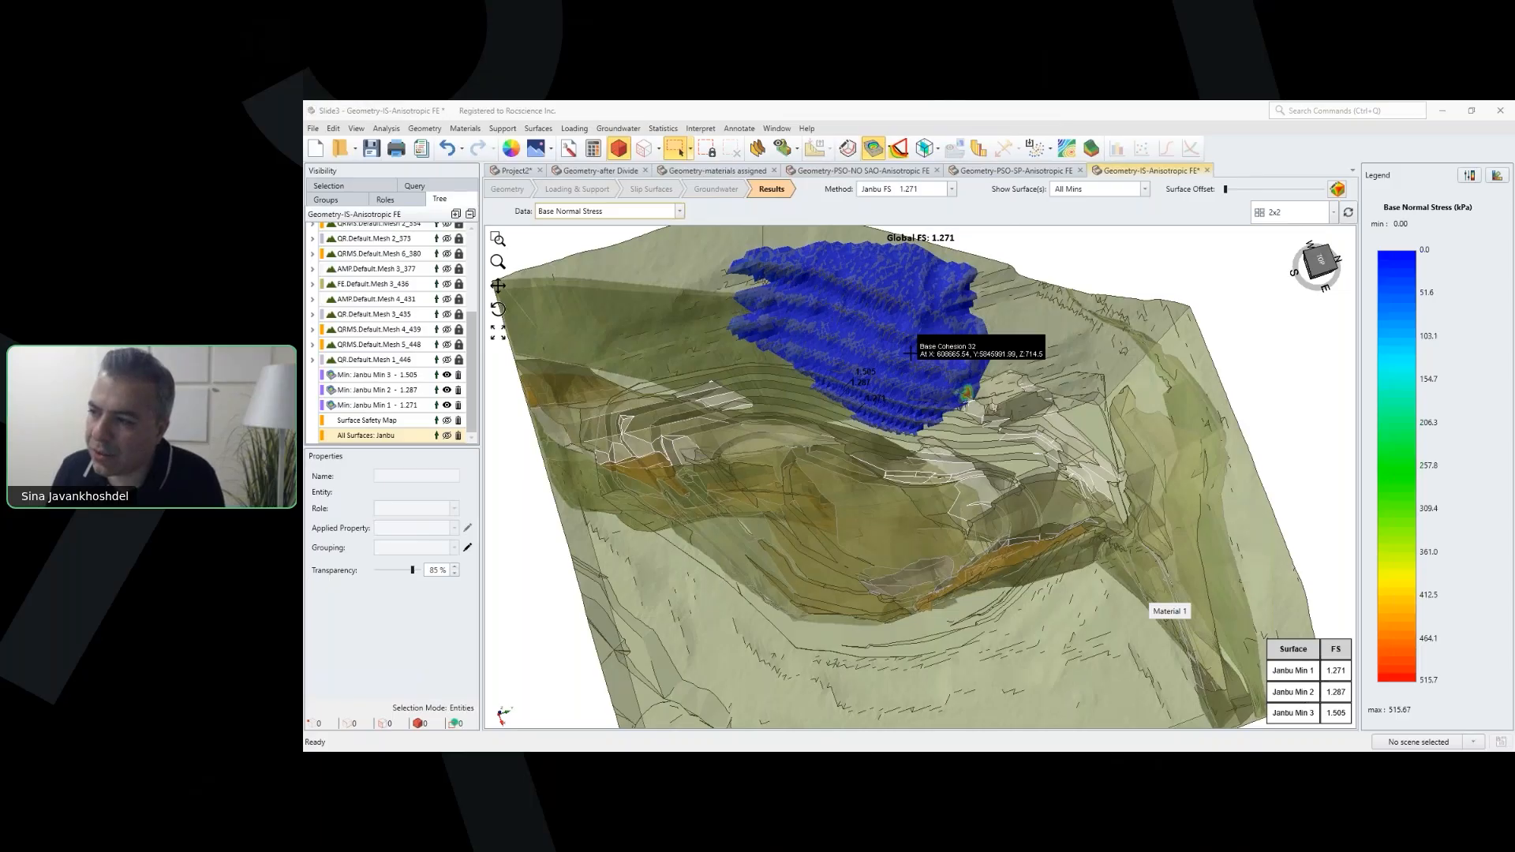
# Step: Check the strength properties of the GG Anisotropic and GG bedding materials, leaving the material definitions unchanged
pyautogui.click(469, 127)
pyautogui.click(475, 139)
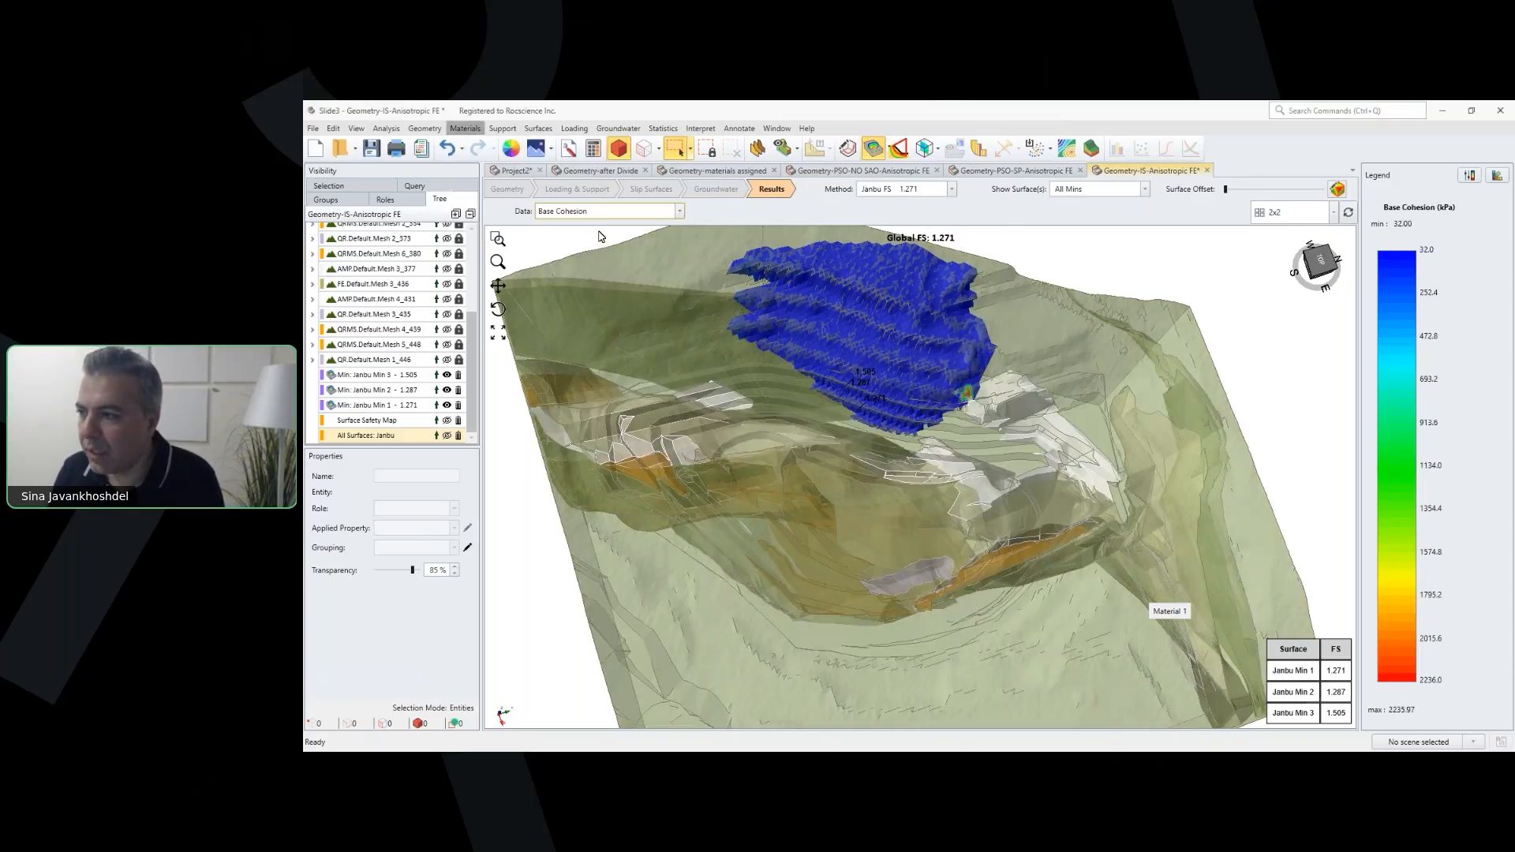
pyautogui.click(683, 450)
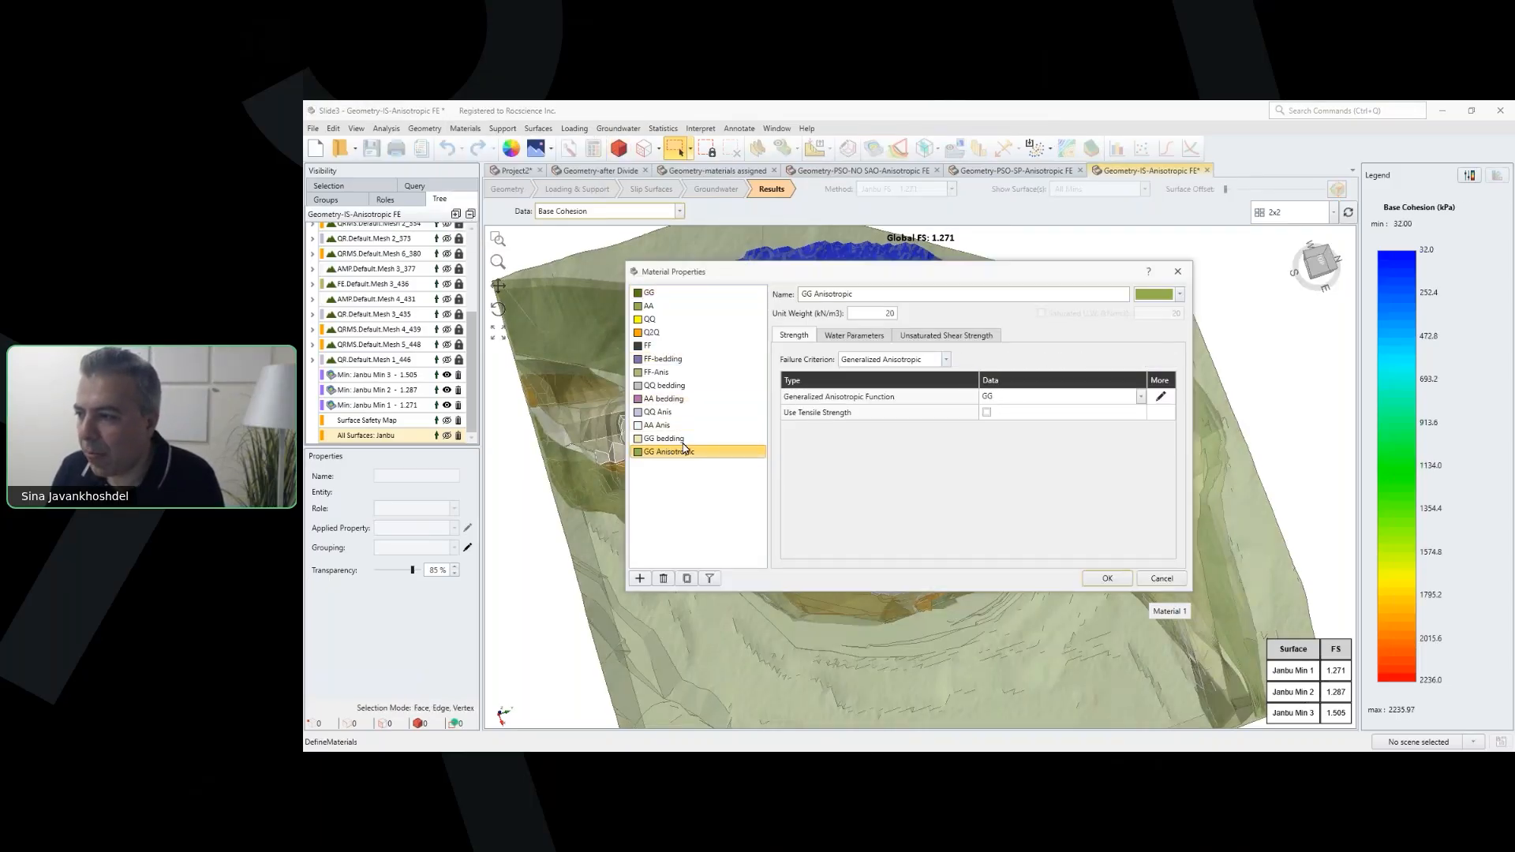
pyautogui.click(683, 439)
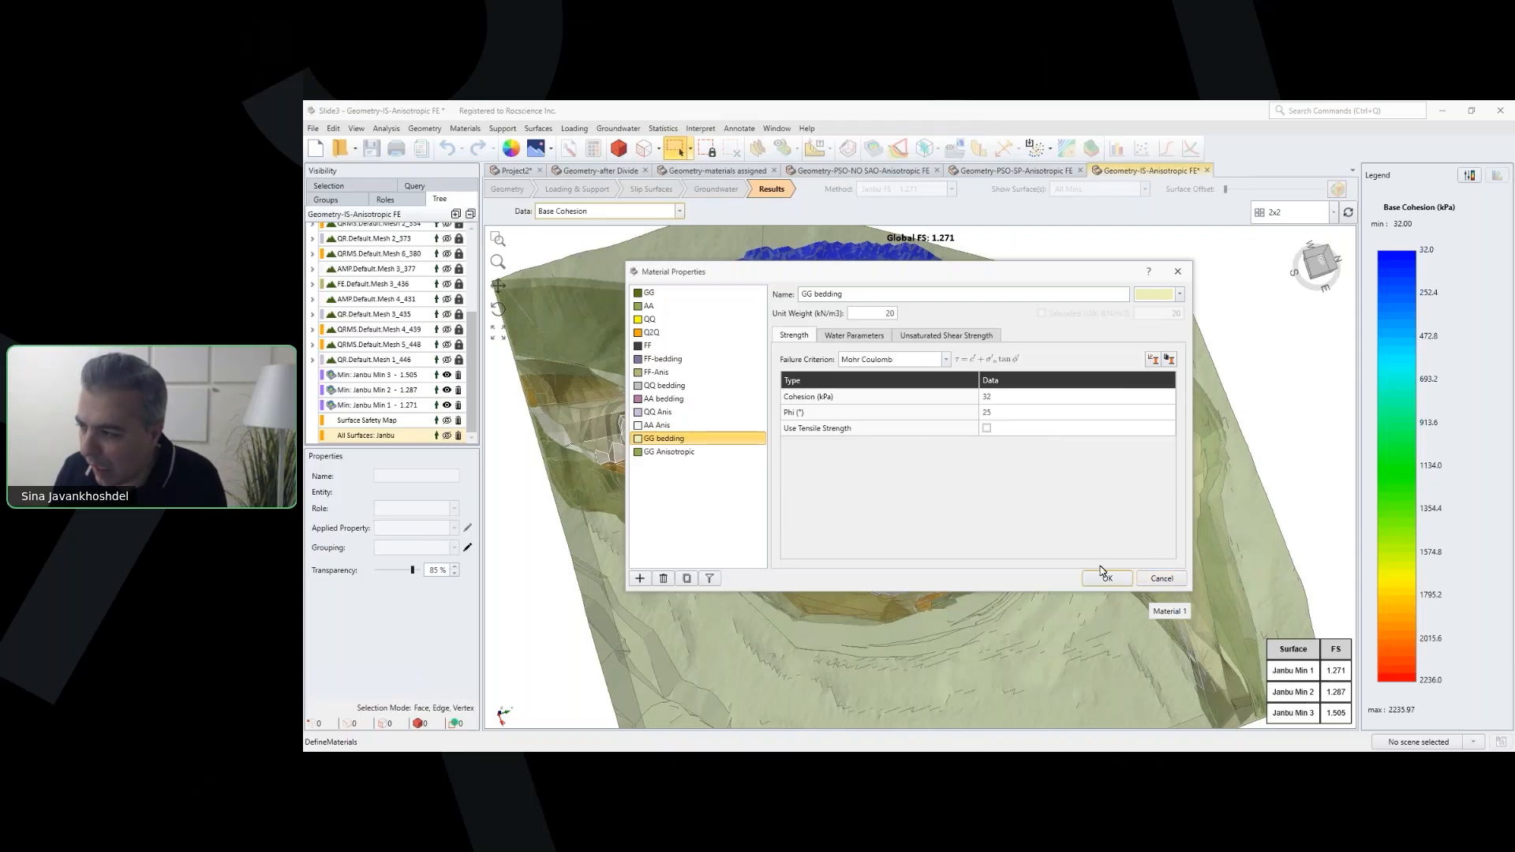
pyautogui.click(1182, 574)
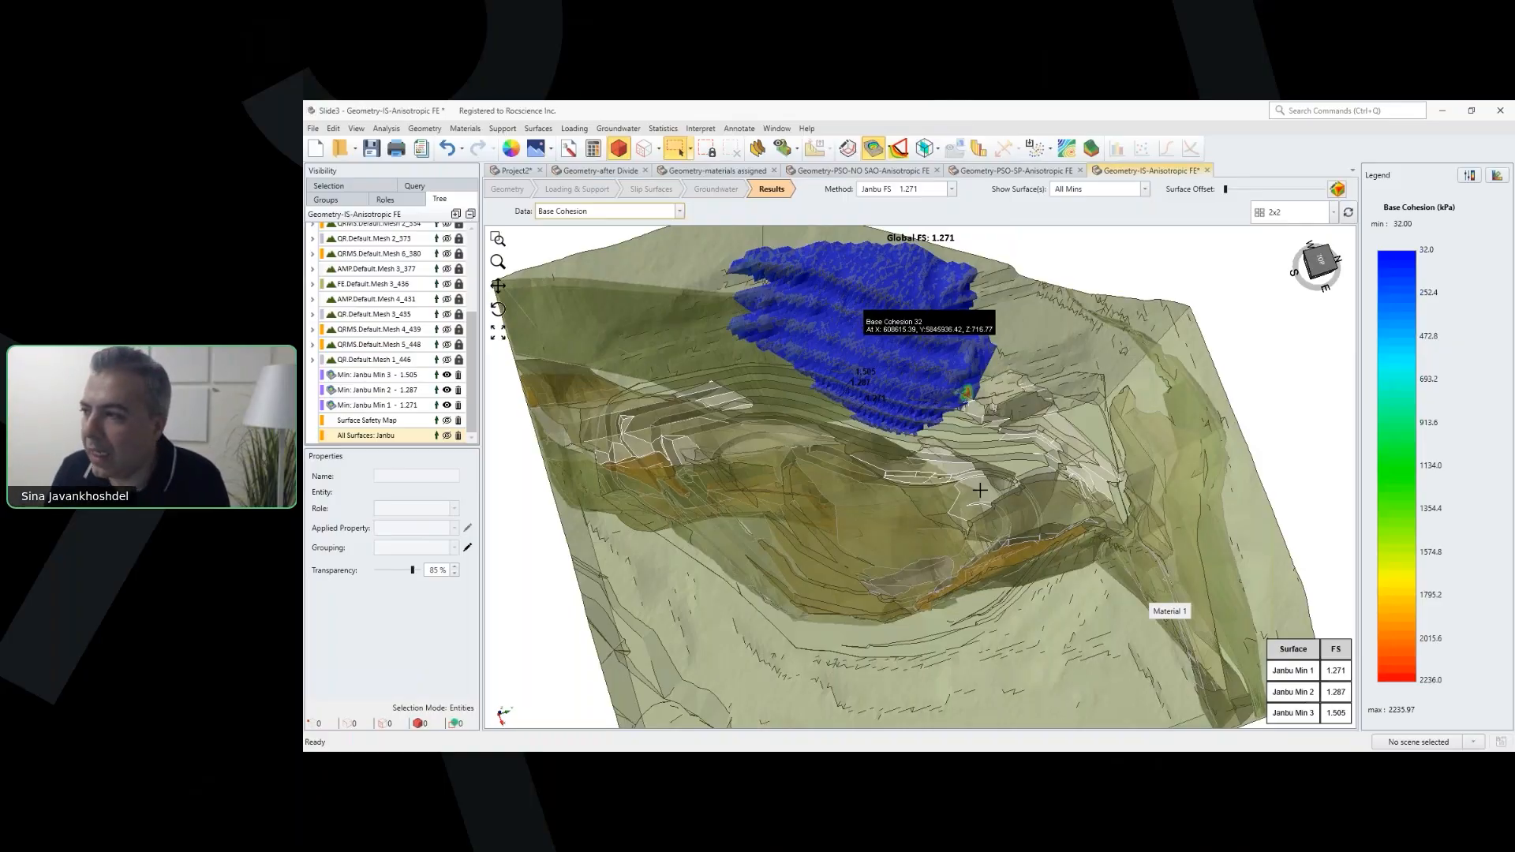
# Step: Turn off the slip surface contours and examine the data of column 1421 in the Column Viewer
pyautogui.scroll(-2, 969, 485)
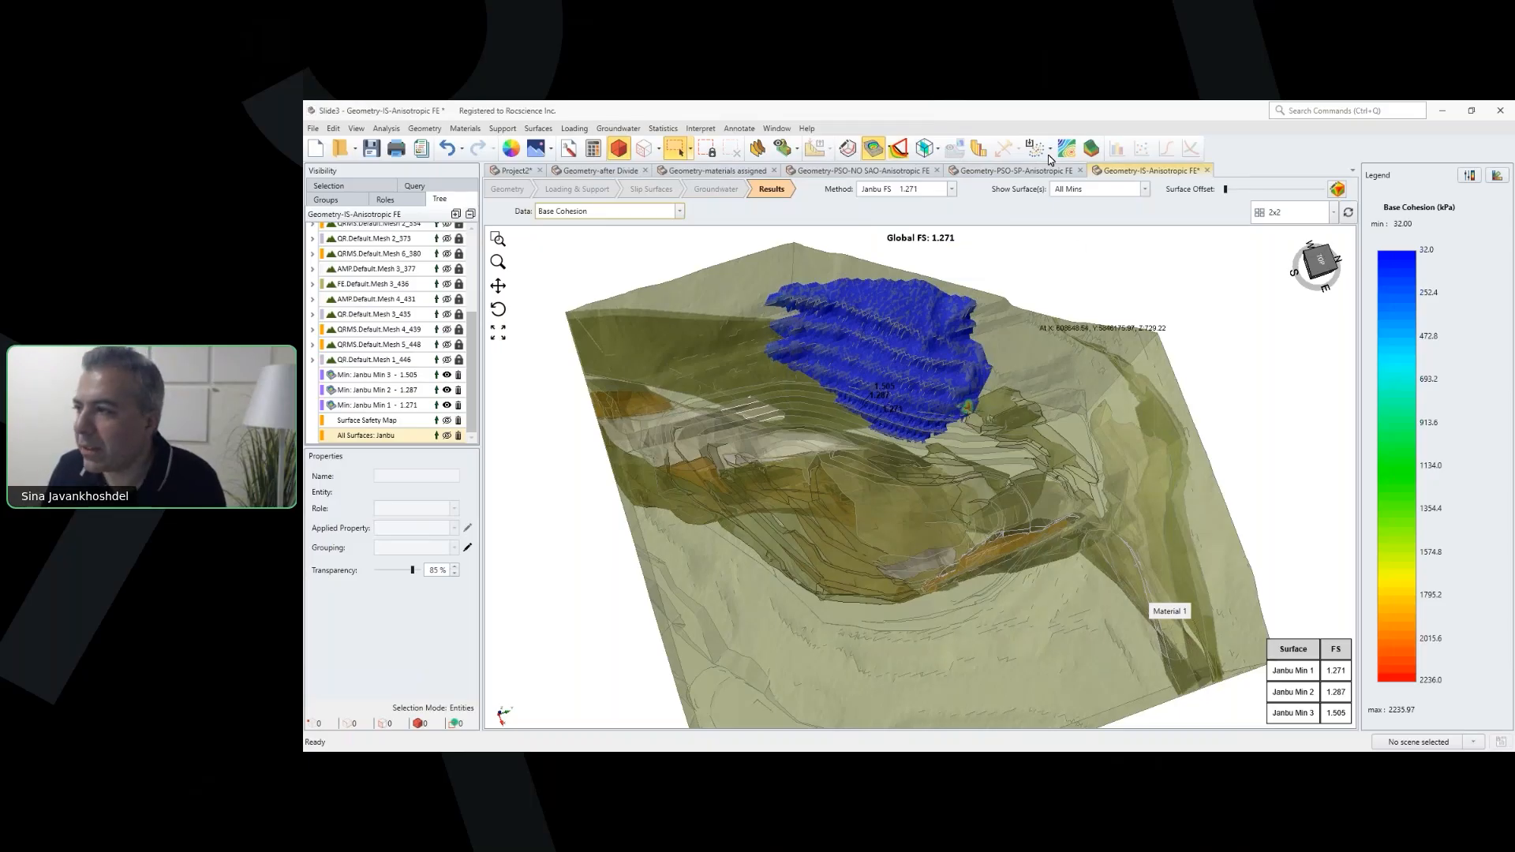
pyautogui.click(875, 149)
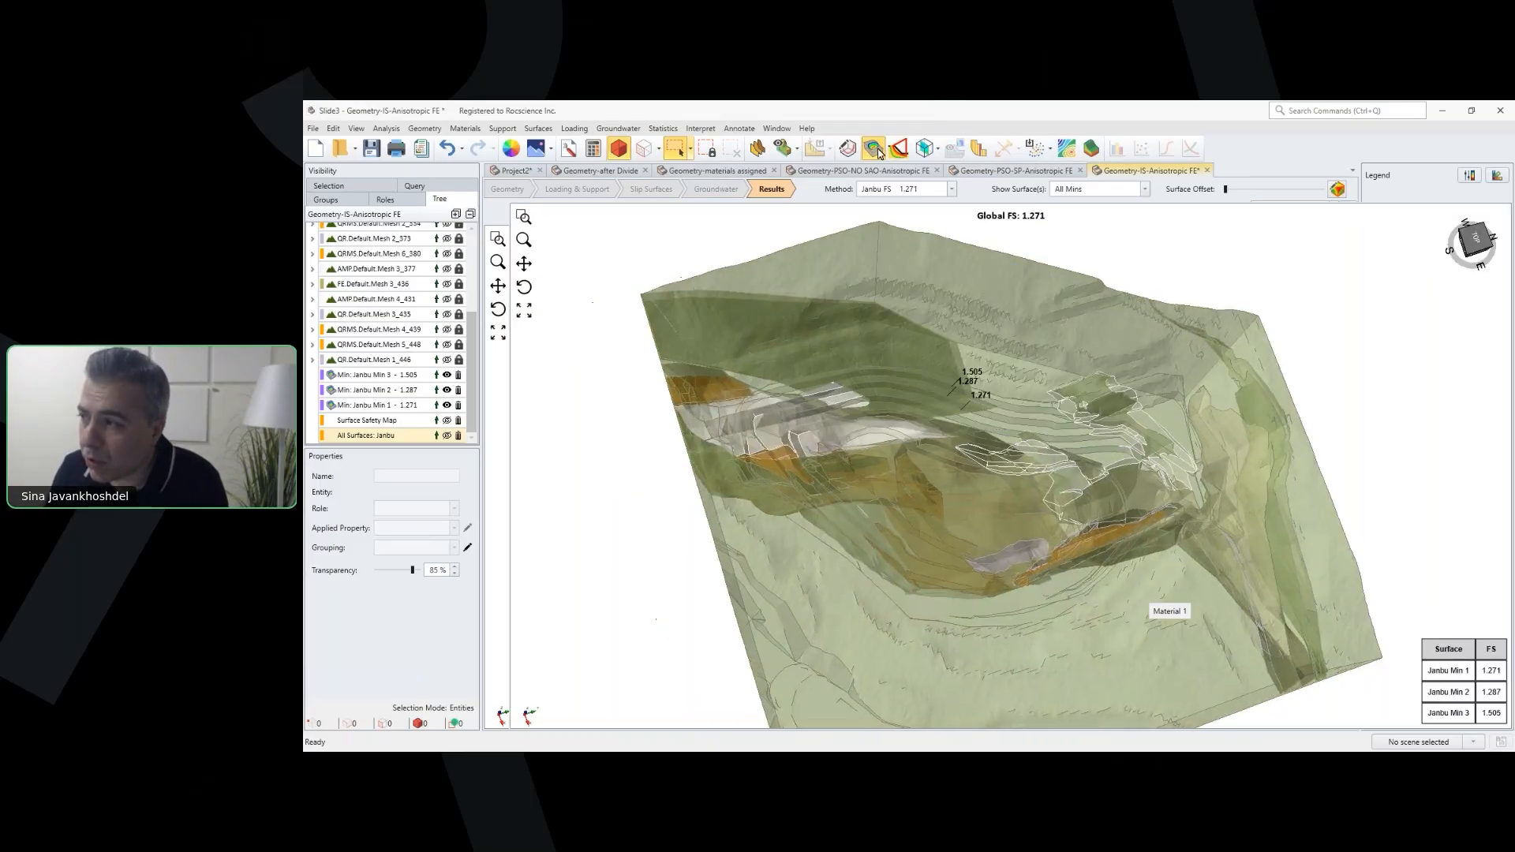
pyautogui.click(979, 149)
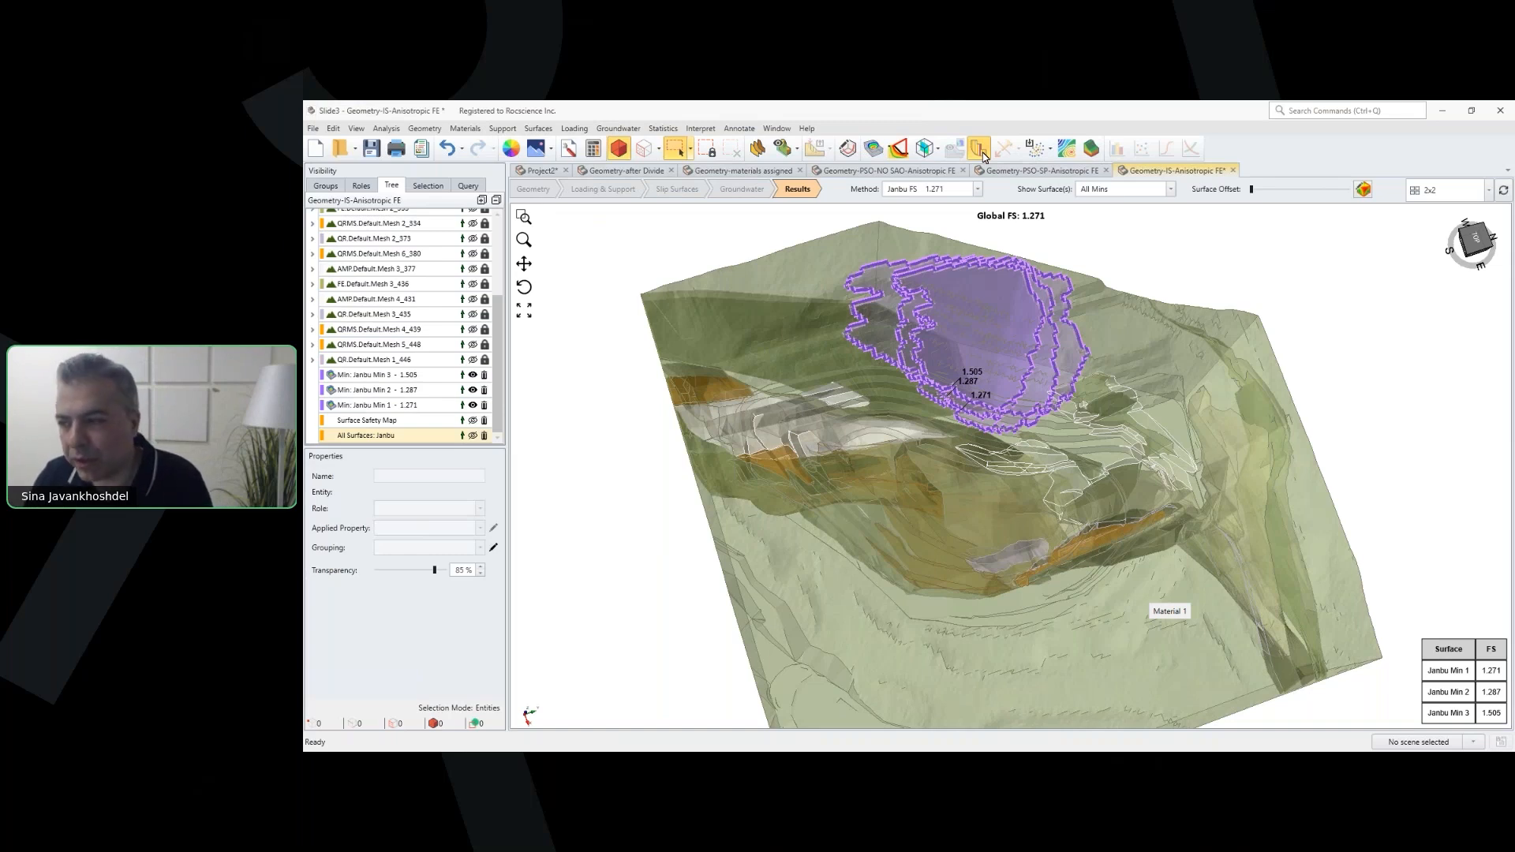
pyautogui.click(979, 149)
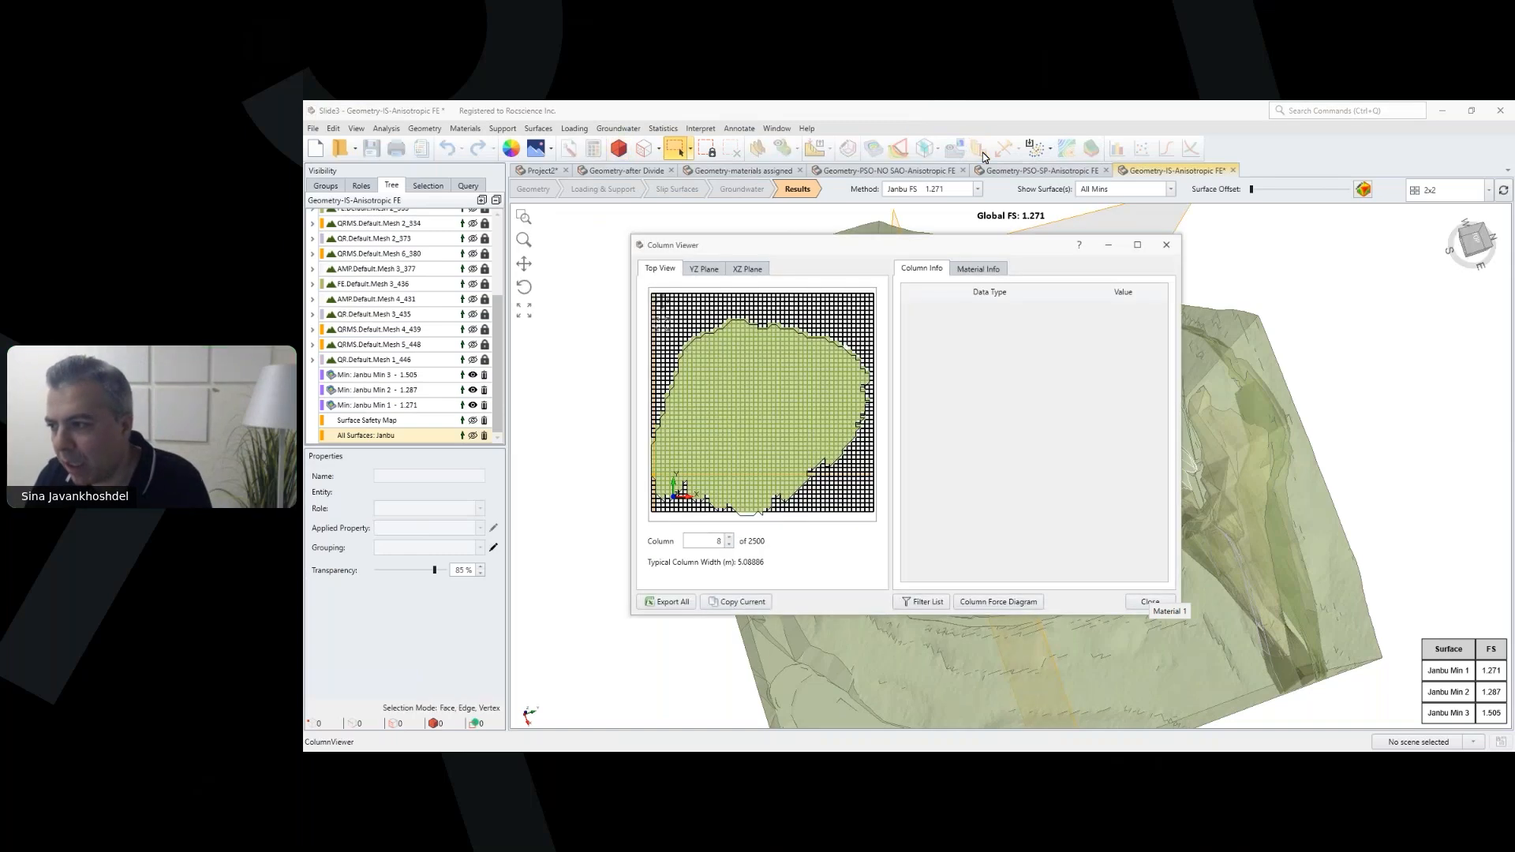
pyautogui.click(781, 417)
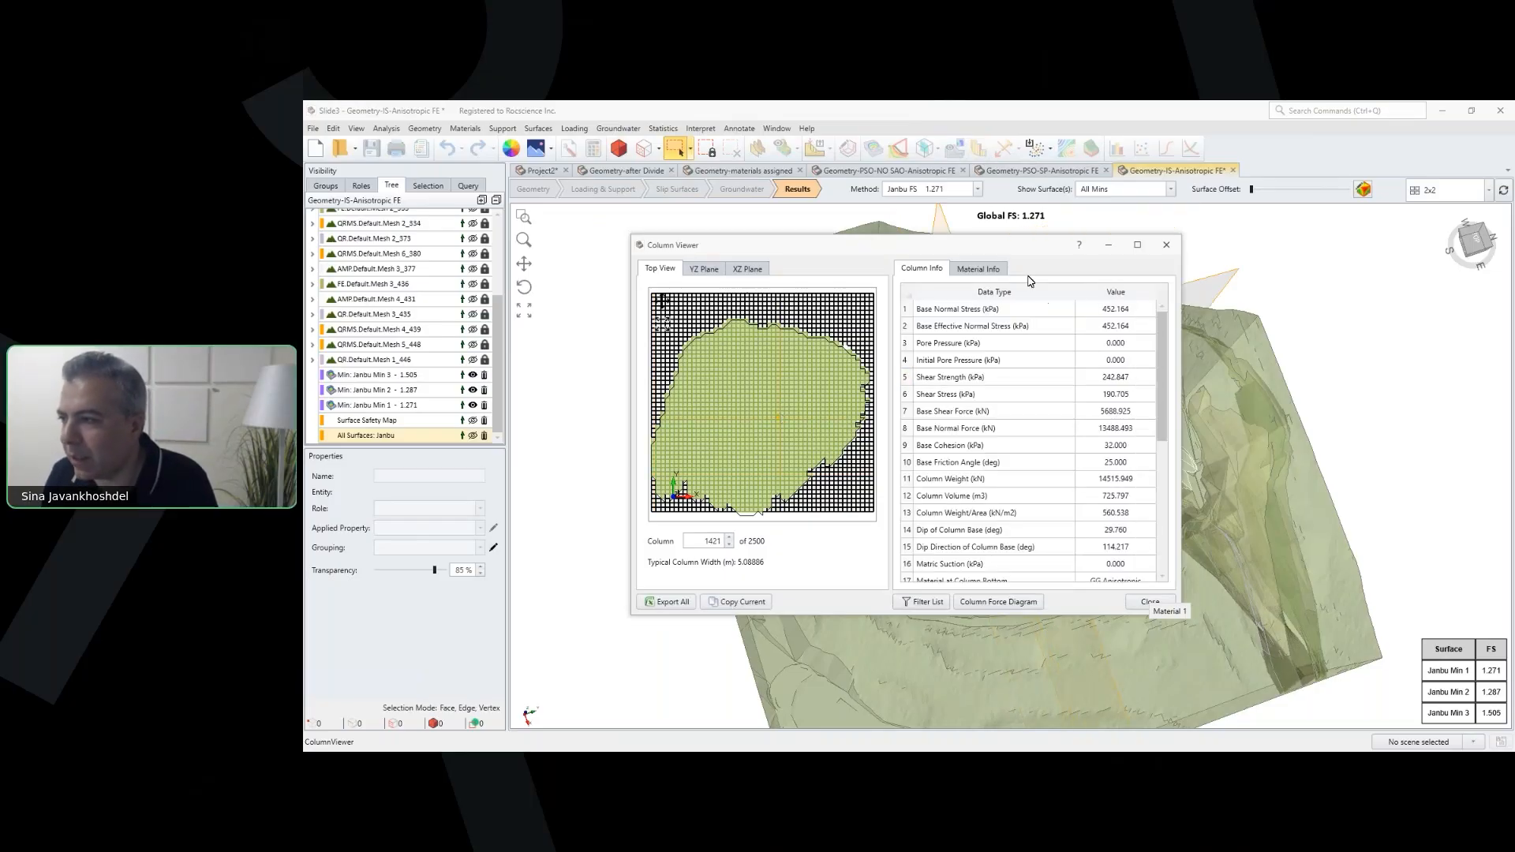
pyautogui.click(978, 269)
pyautogui.click(922, 269)
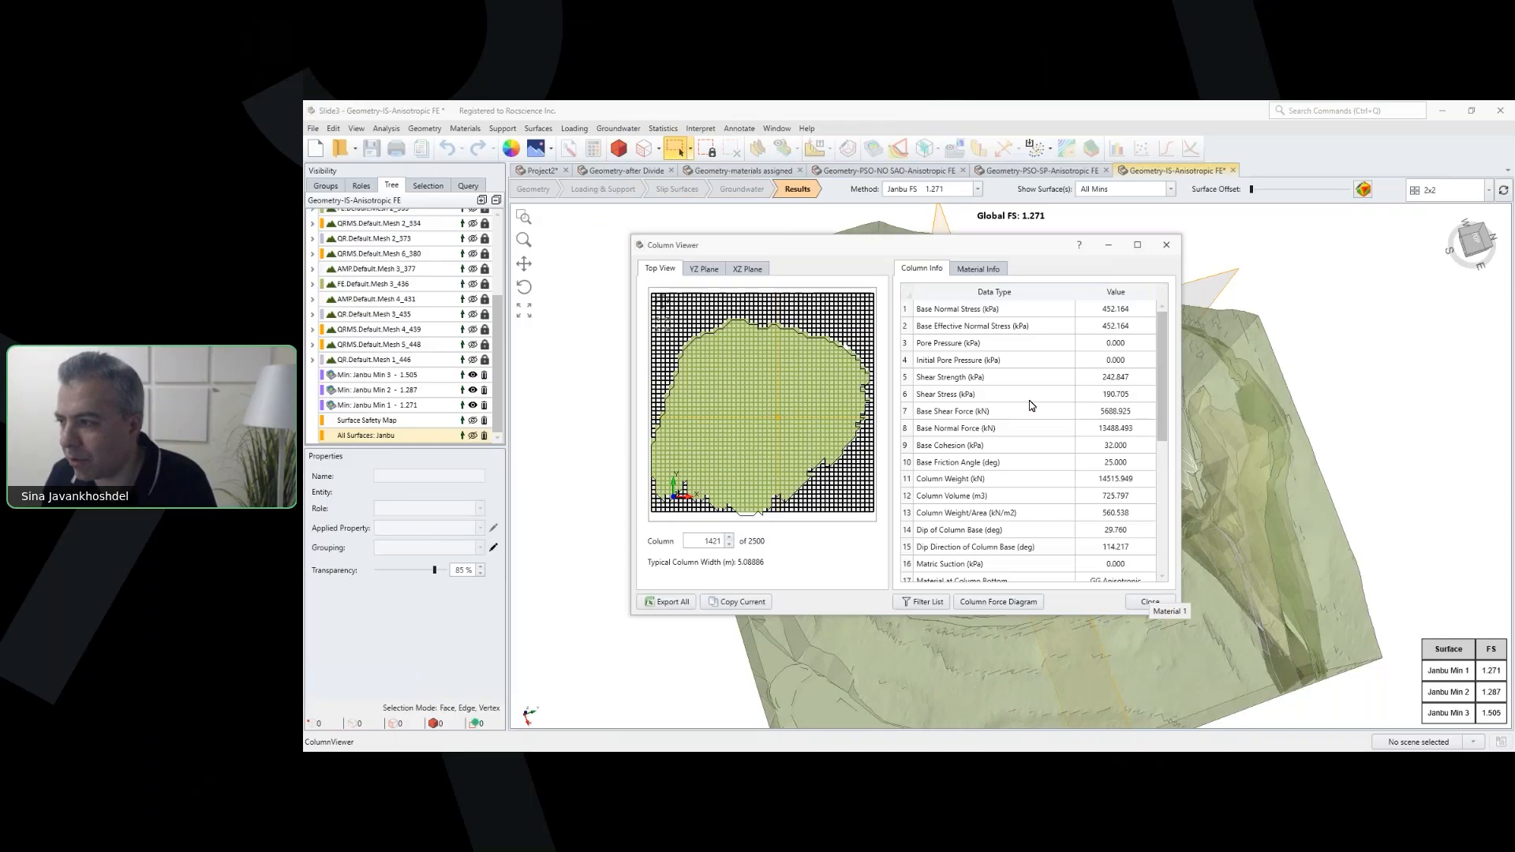
pyautogui.scroll(-5, 1105, 527)
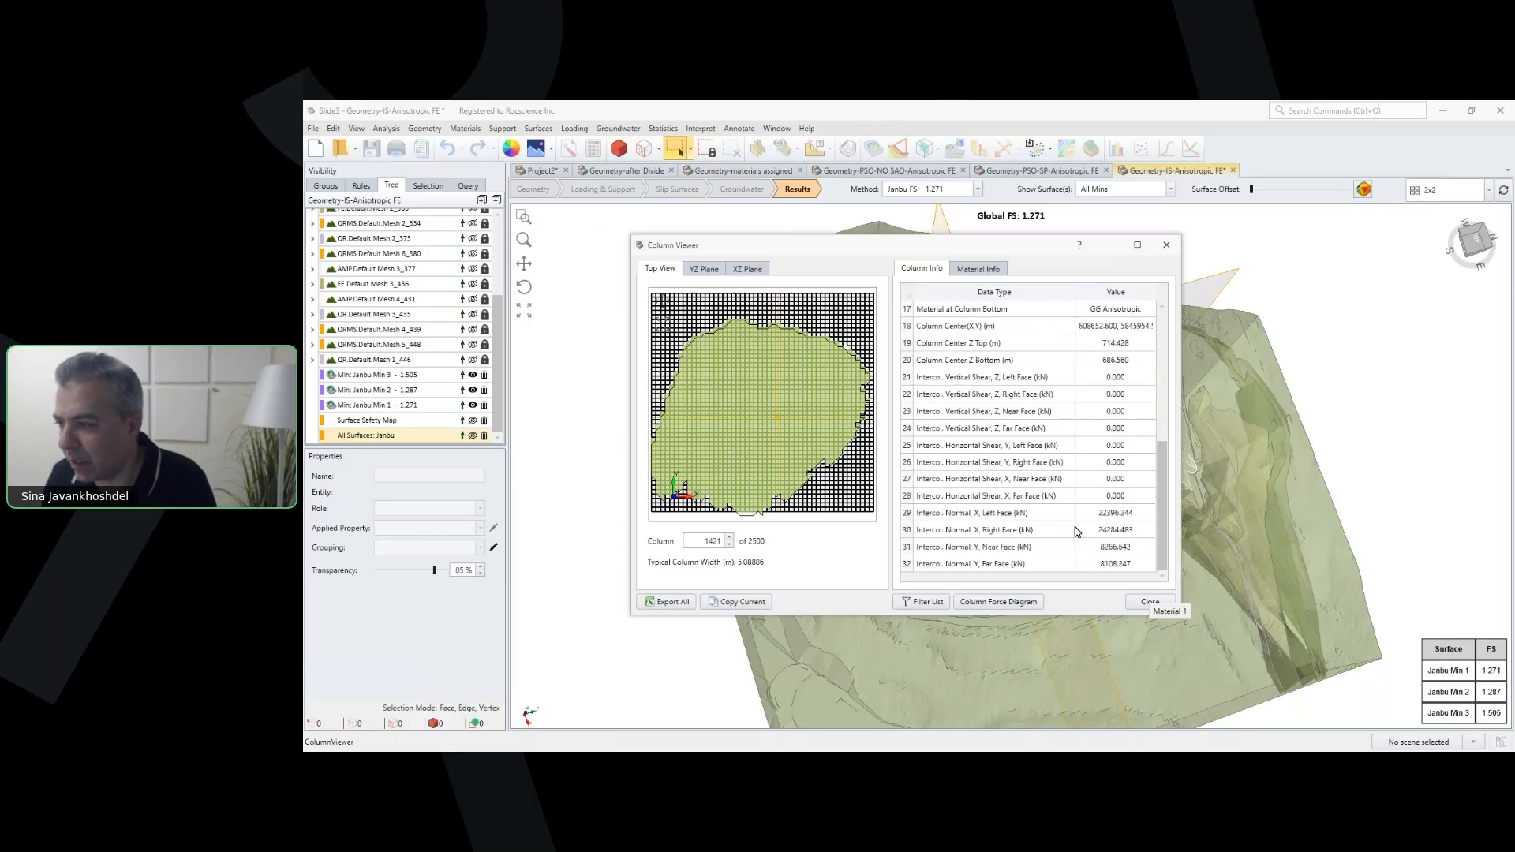
pyautogui.click(1146, 602)
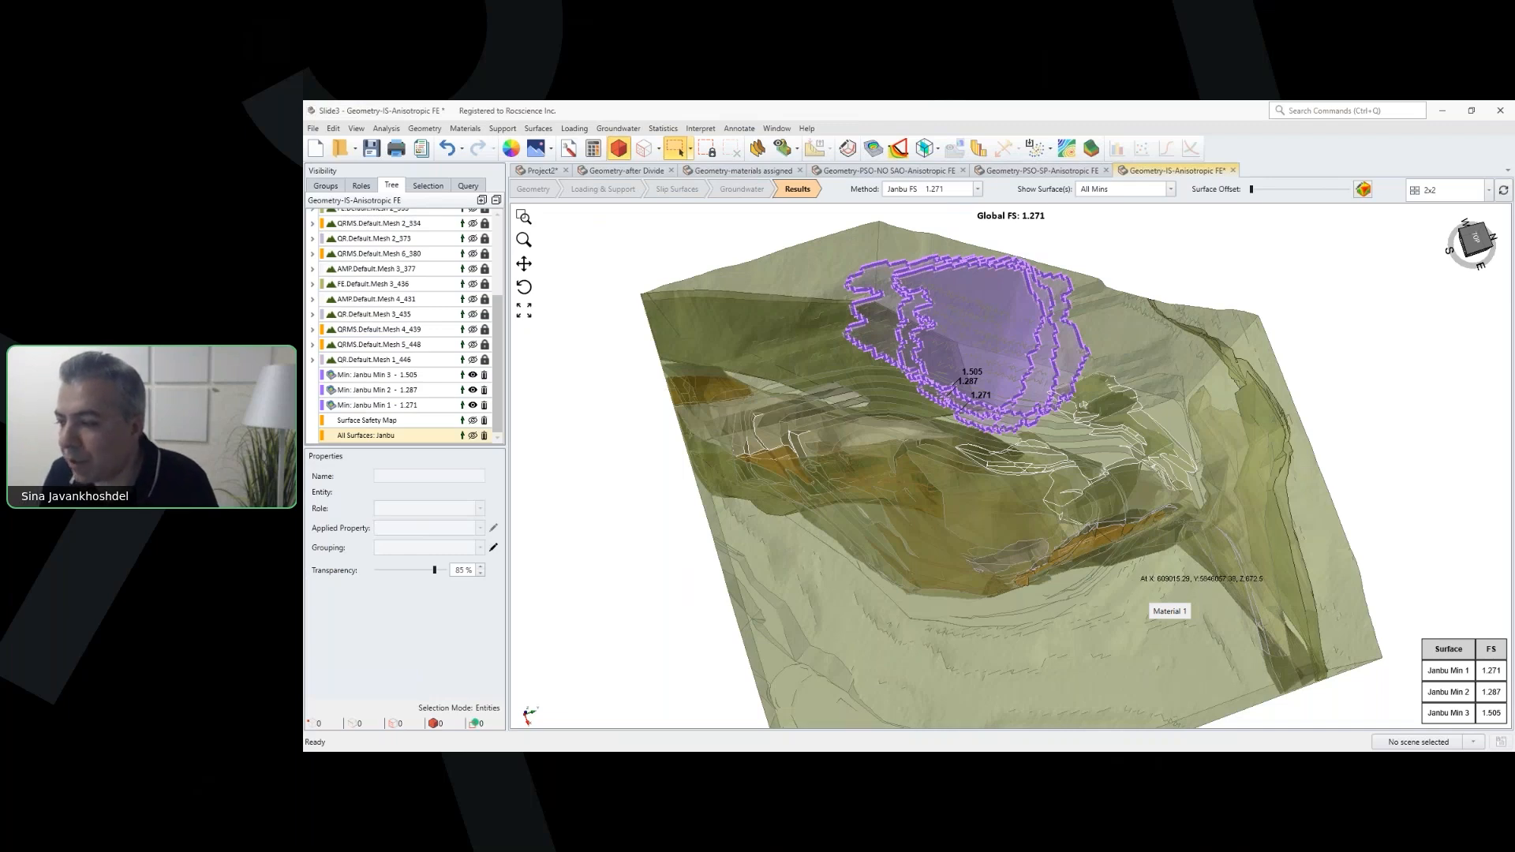
# Step: Switch to the Final-v.2 model in RS3 and contour its results by Total Displacement
pyautogui.hotkey('alt', 'Tab')
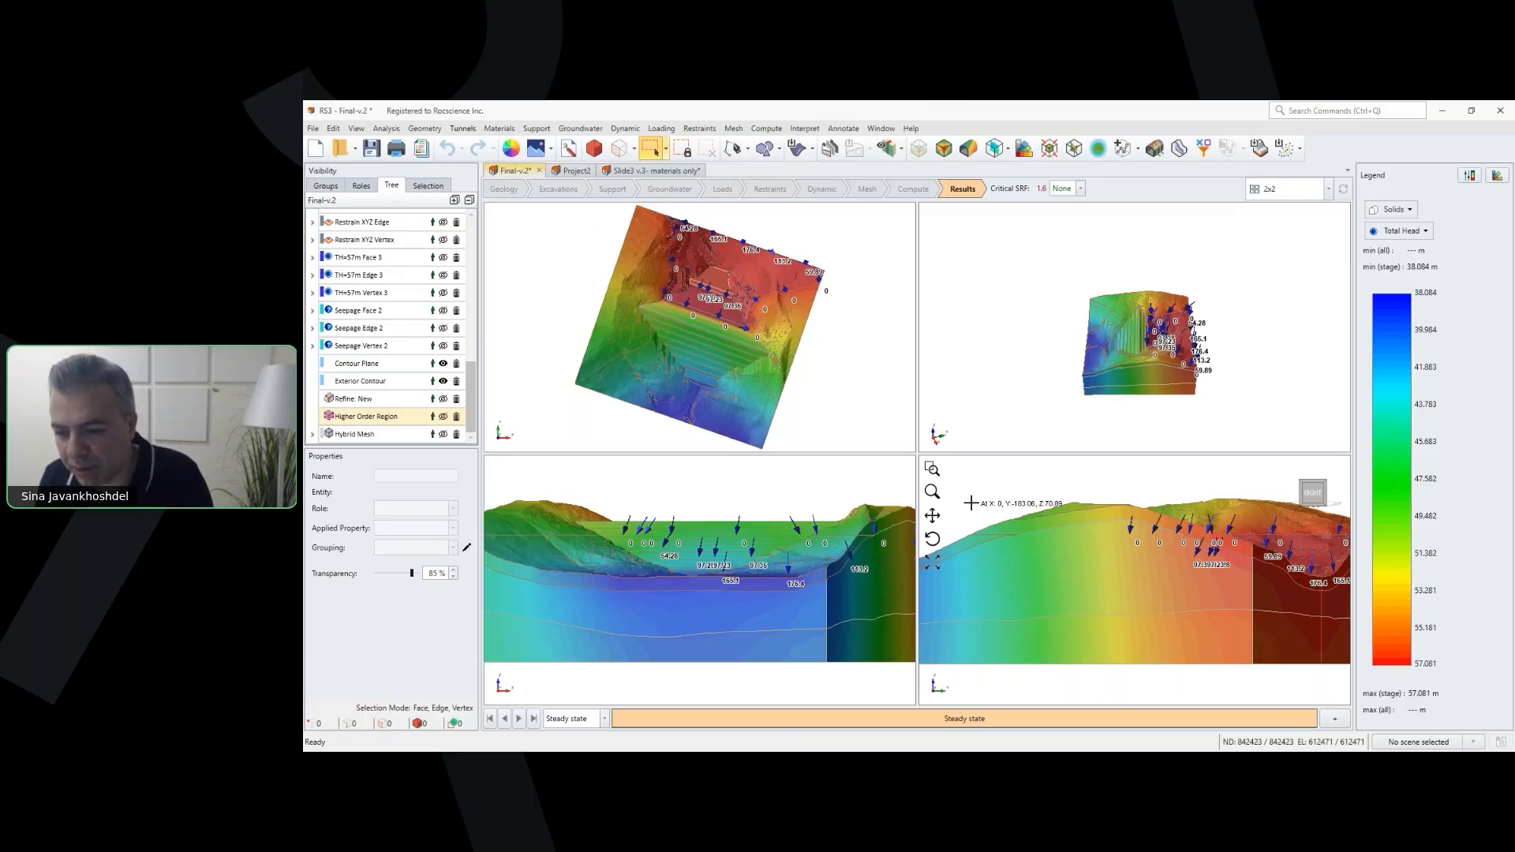
pyautogui.click(1080, 188)
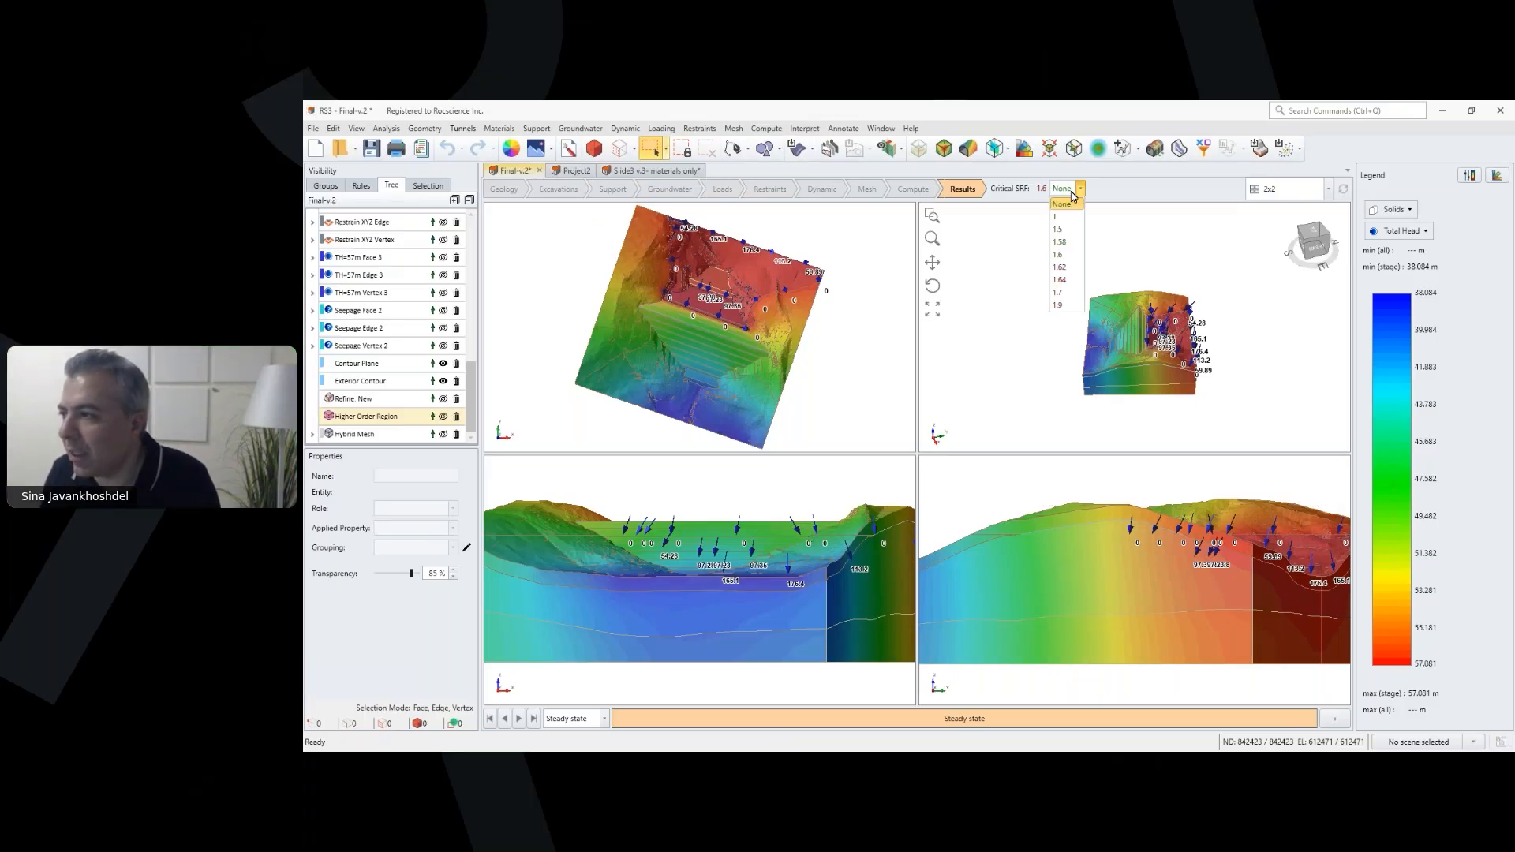
pyautogui.click(955, 321)
pyautogui.click(418, 419)
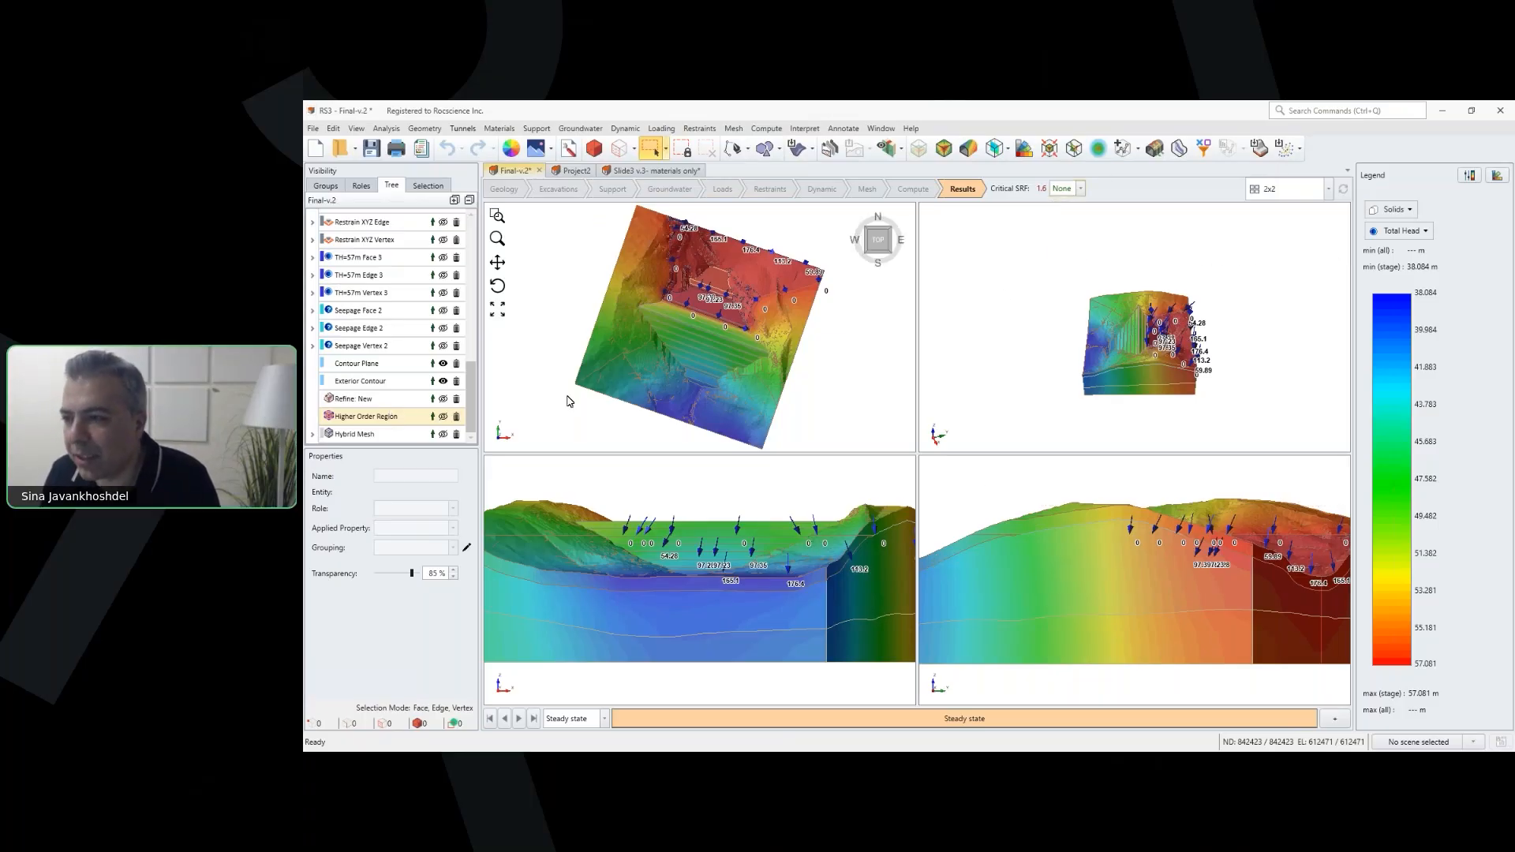
pyautogui.click(1396, 230)
pyautogui.moveTo(1416, 291)
pyautogui.click(1330, 336)
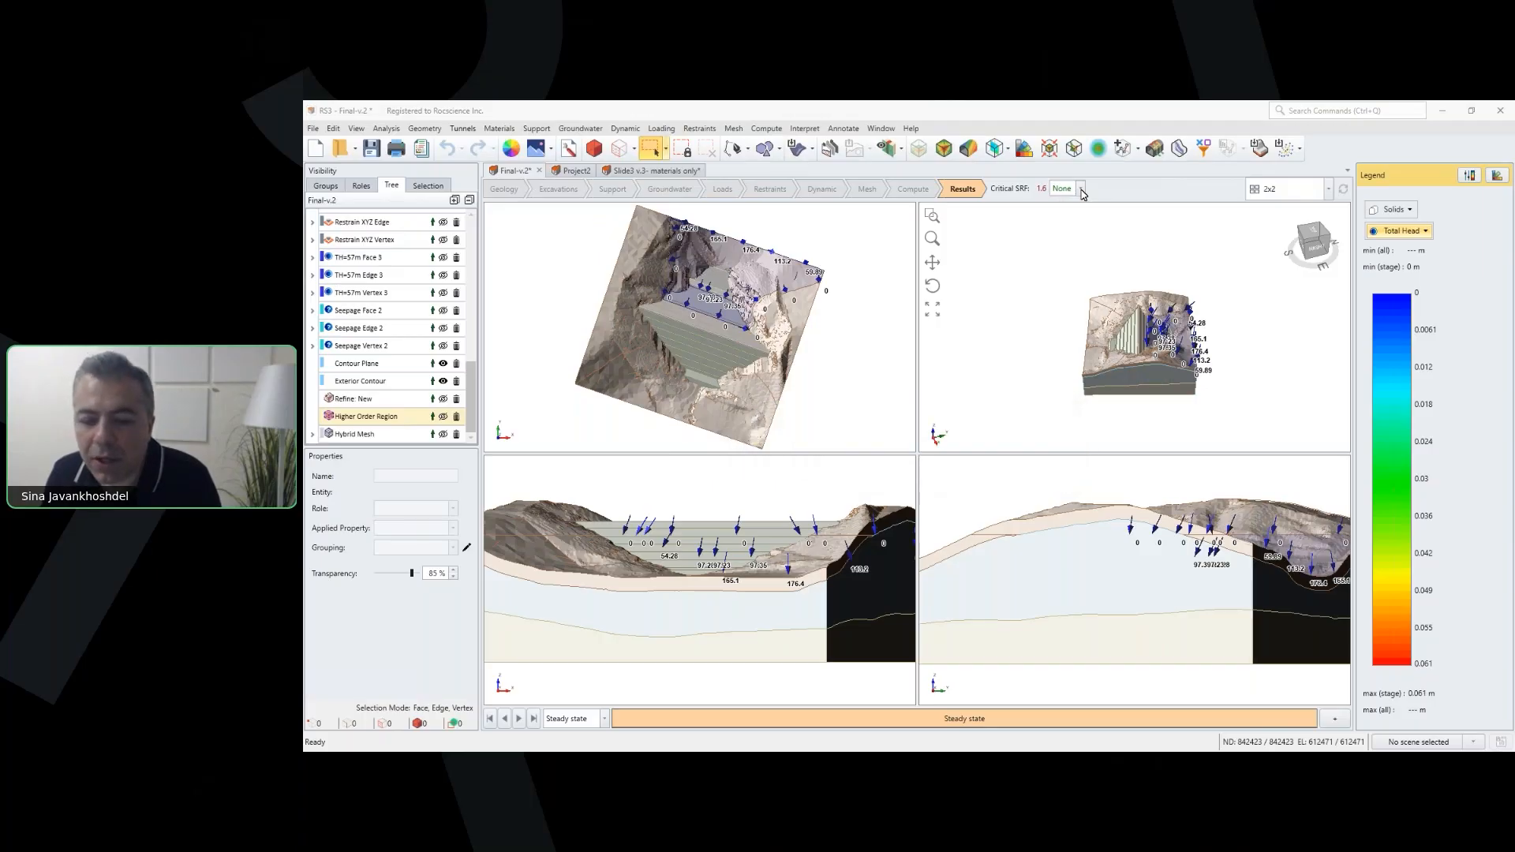
# Step: Show the displacement contours at SRF 1.62 and inspect the failure zone on the dam face in the 3D view
pyautogui.click(1082, 191)
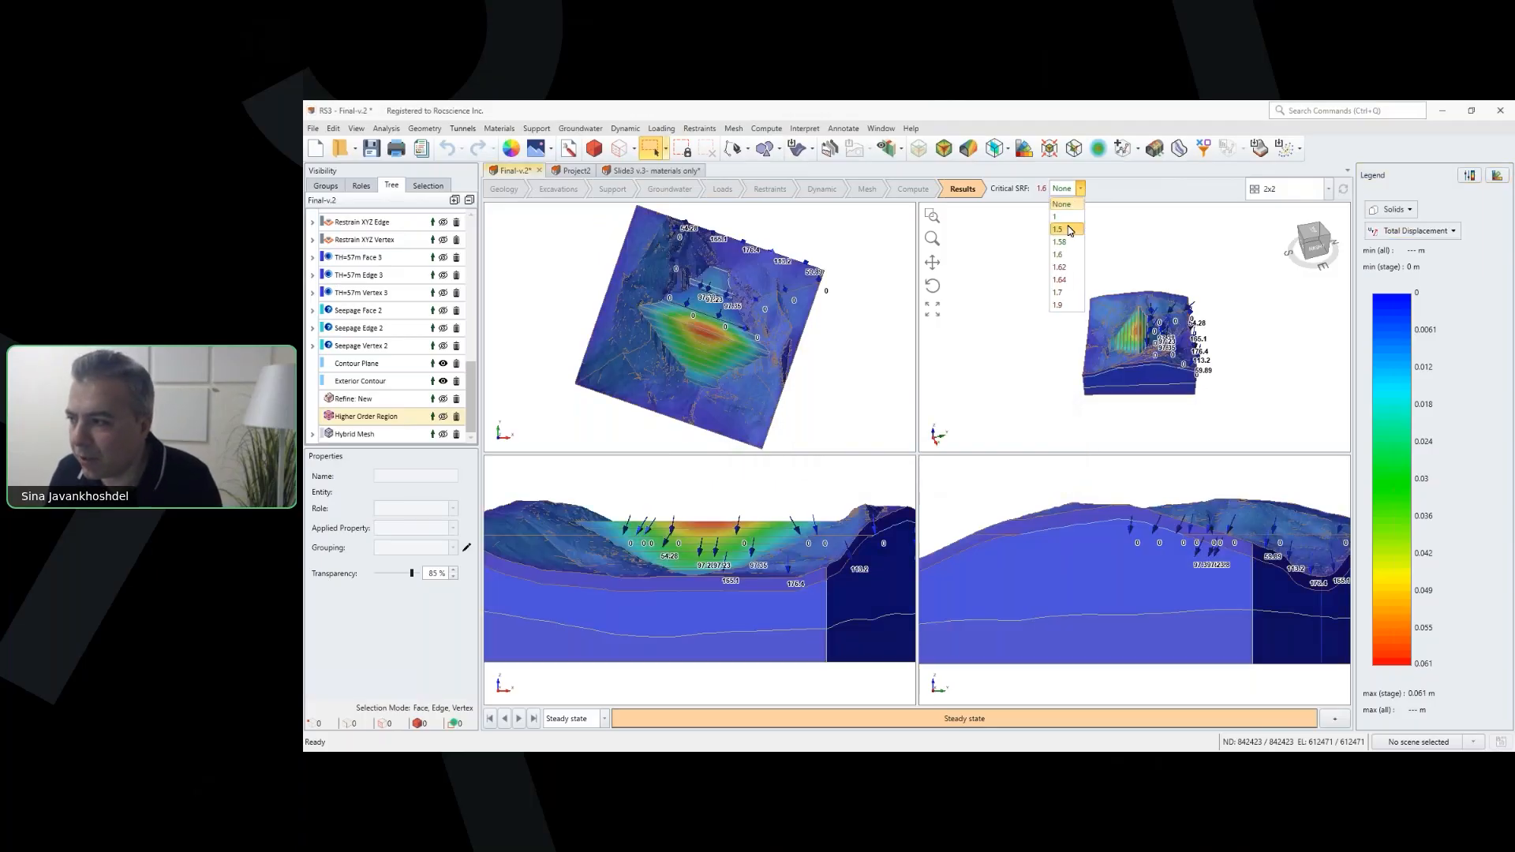
pyautogui.click(1062, 271)
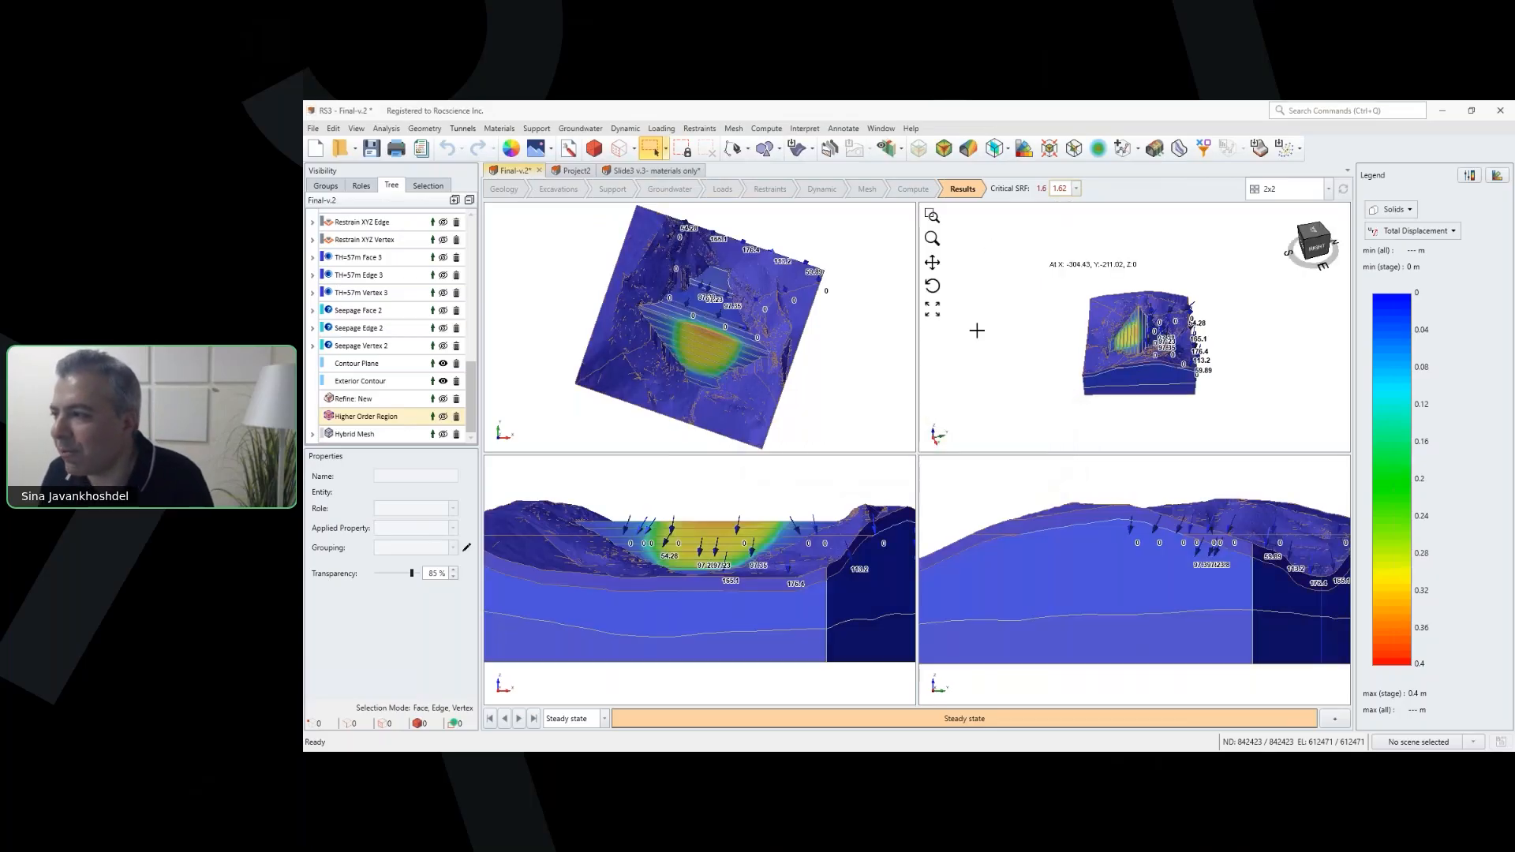
pyautogui.moveTo(1035, 361)
pyautogui.mouseDown(button='middle')
pyautogui.moveTo(1075, 379)
pyautogui.moveTo(1052, 382)
pyautogui.mouseUp(button='middle')
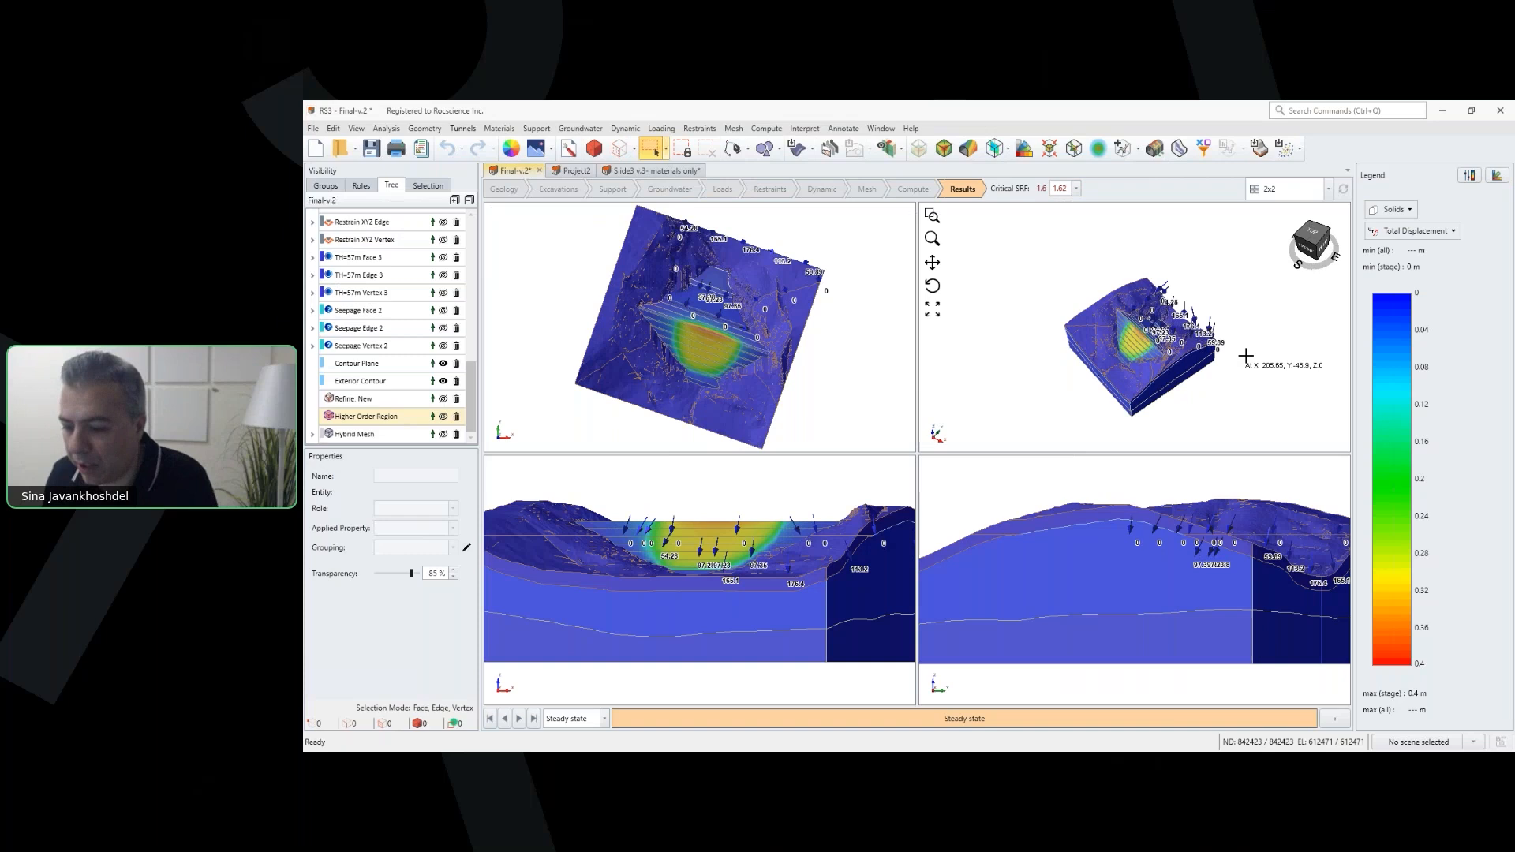
pyautogui.scroll(2, 1242, 347)
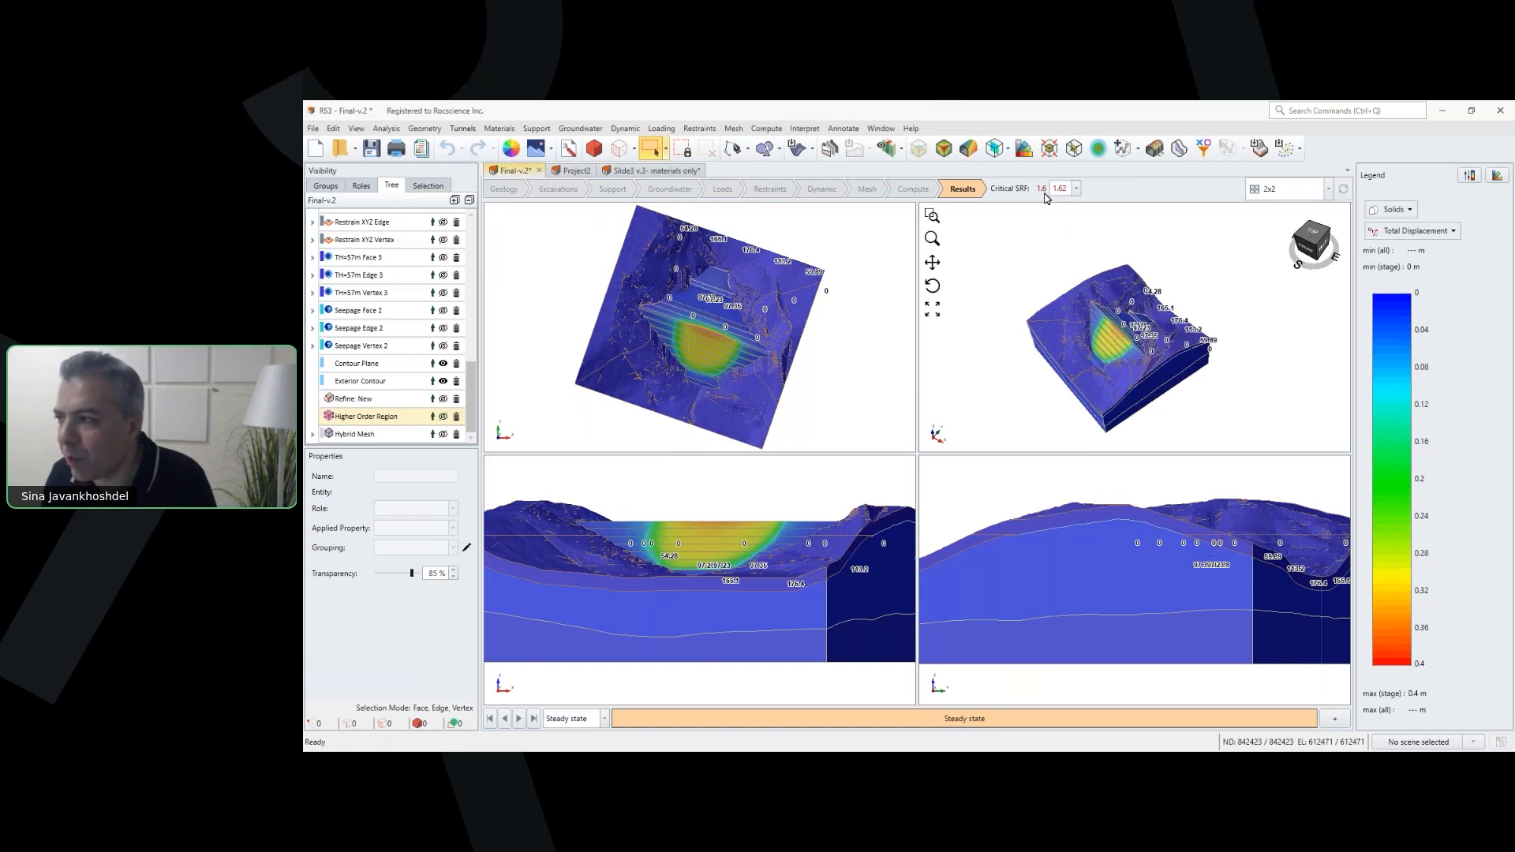
pyautogui.scroll(2, 1069, 406)
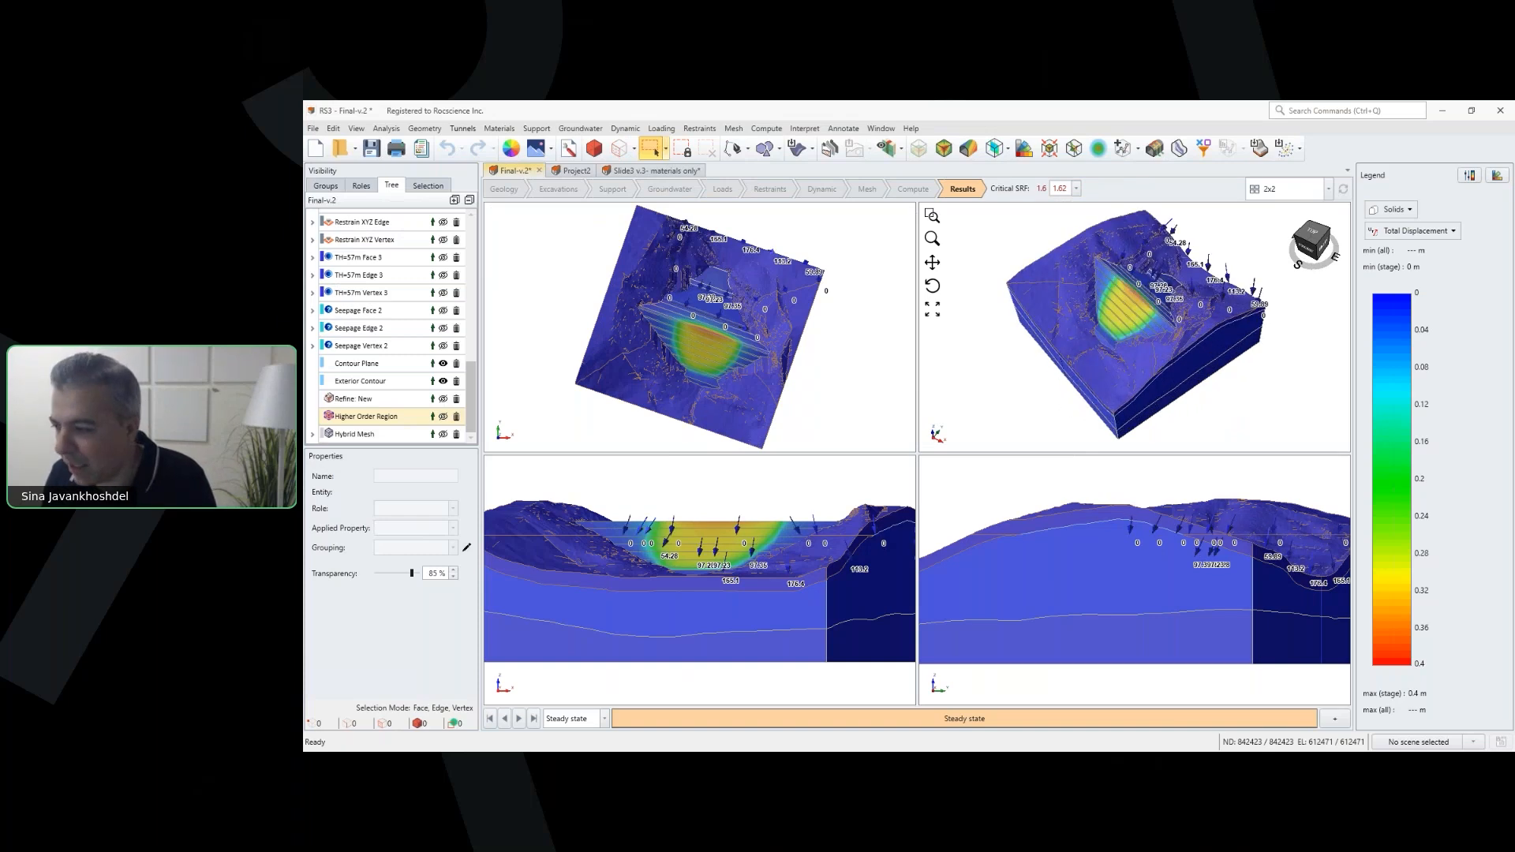
# Step: Display the surface safety map on the Slide3 v.3- Classic MMO-long time model and compare it with the RS3 displacement contours
pyautogui.click(1006, 722)
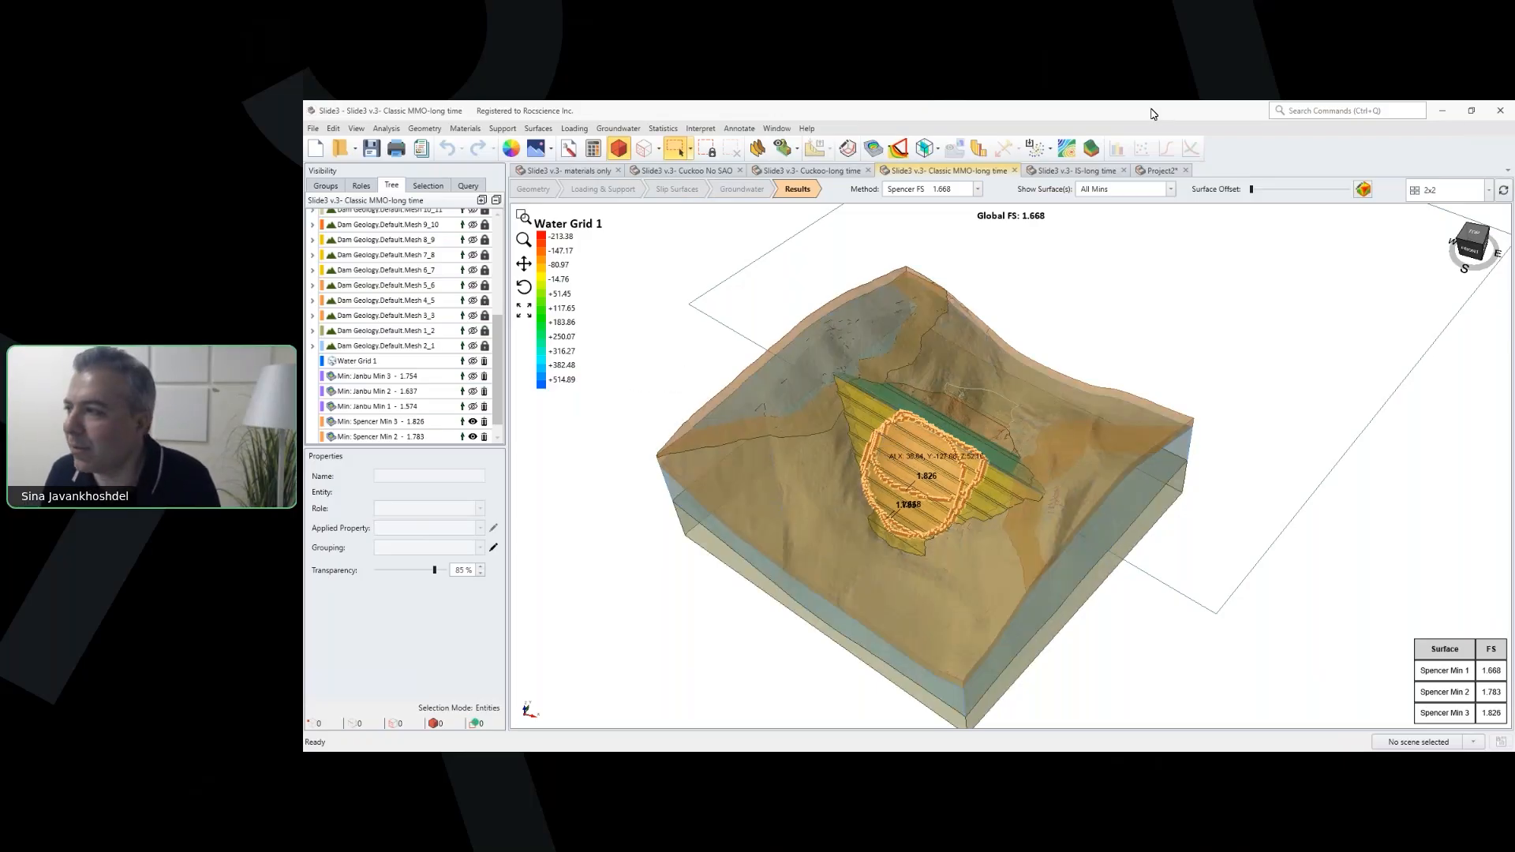
pyautogui.click(1066, 148)
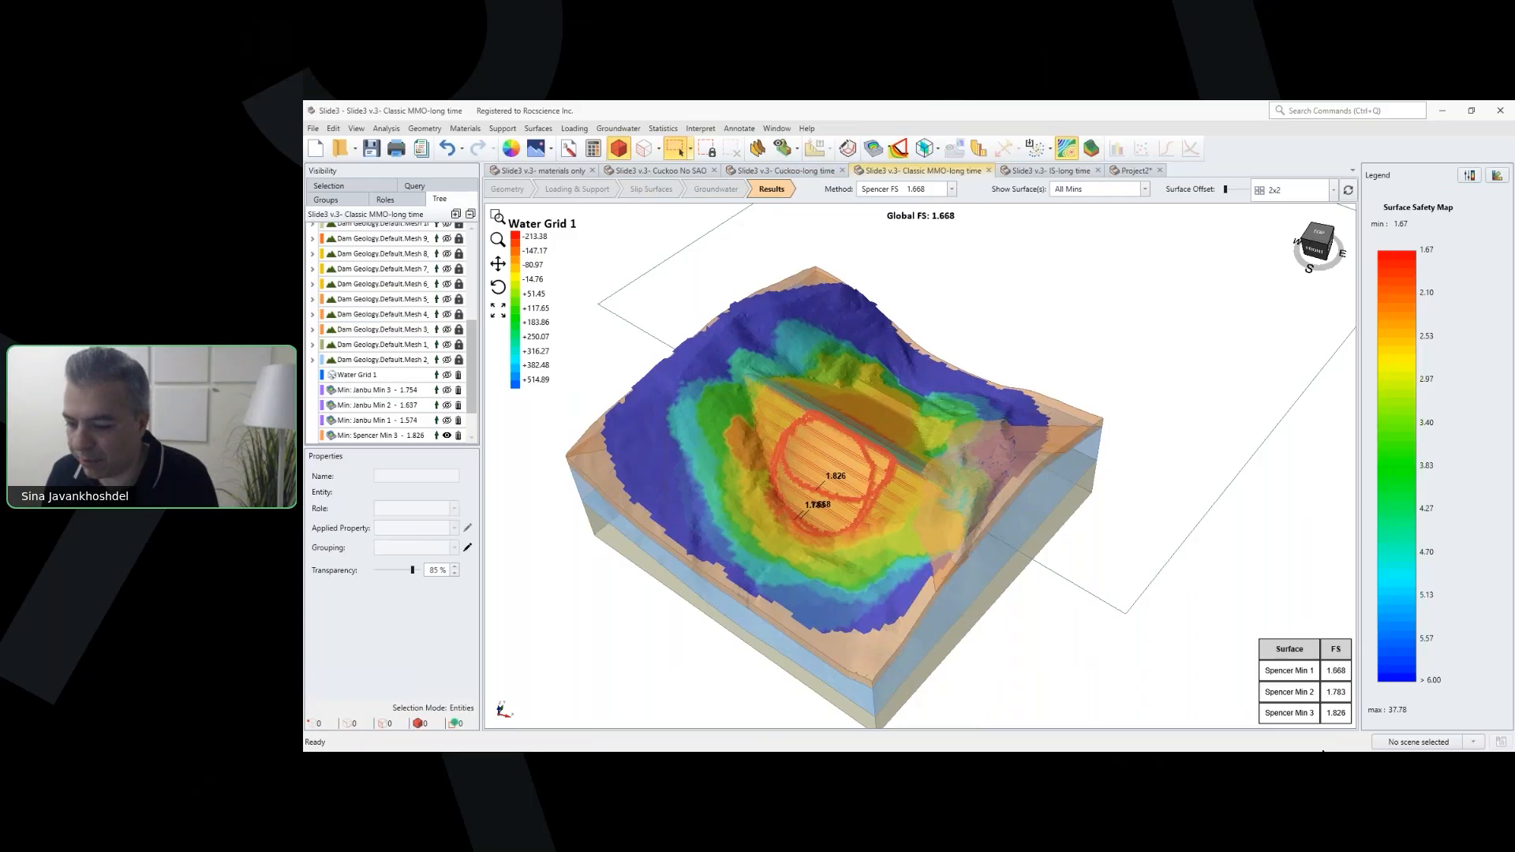
pyautogui.click(1067, 753)
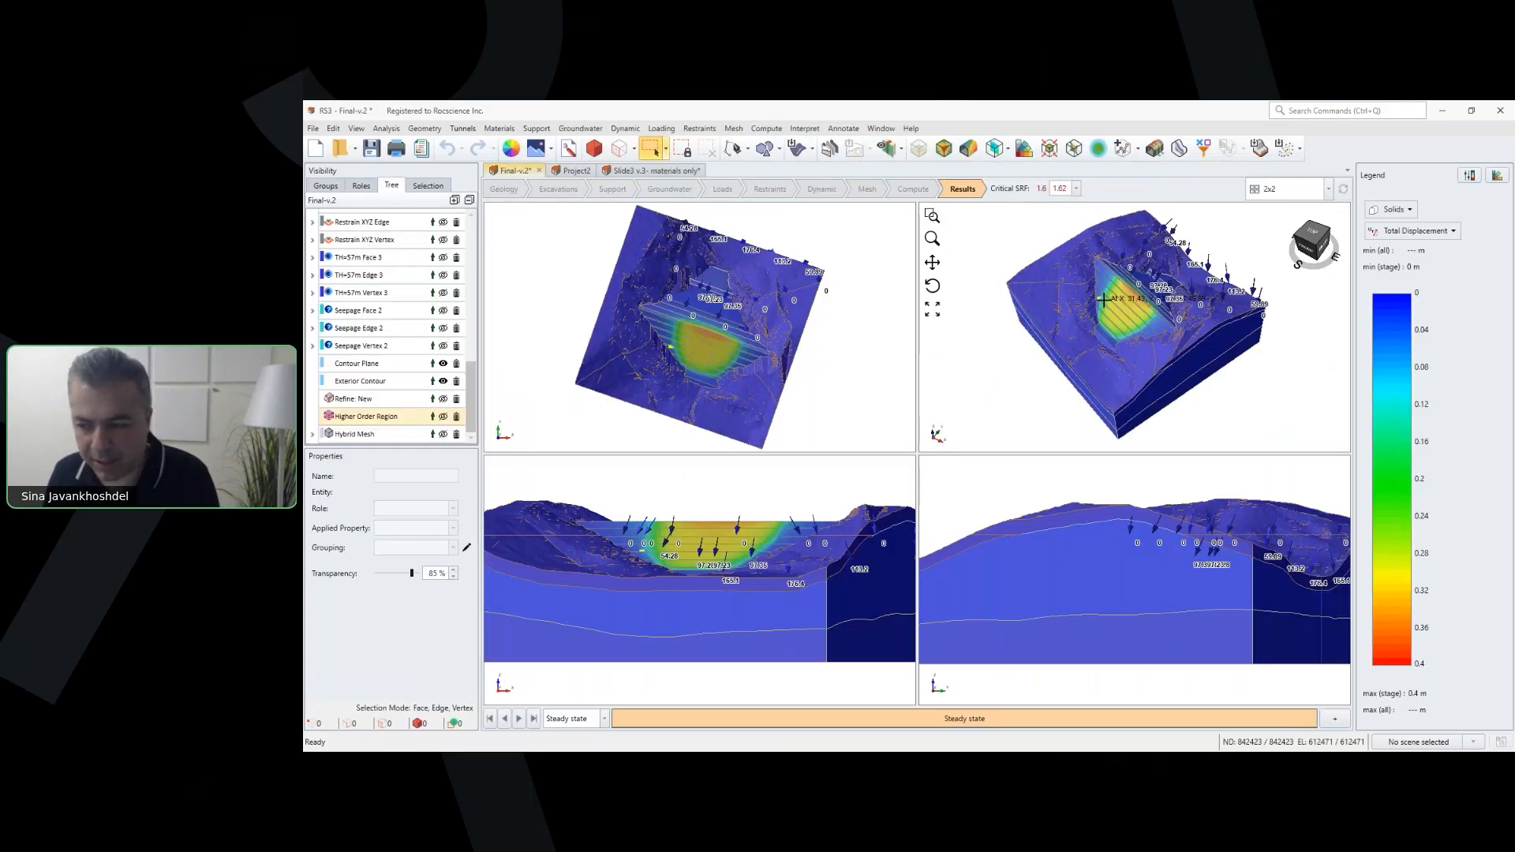
# Step: Return to the Slide3 dam models and show the results of Slide3 v.3- IS-long time
pyautogui.moveTo(1069, 748)
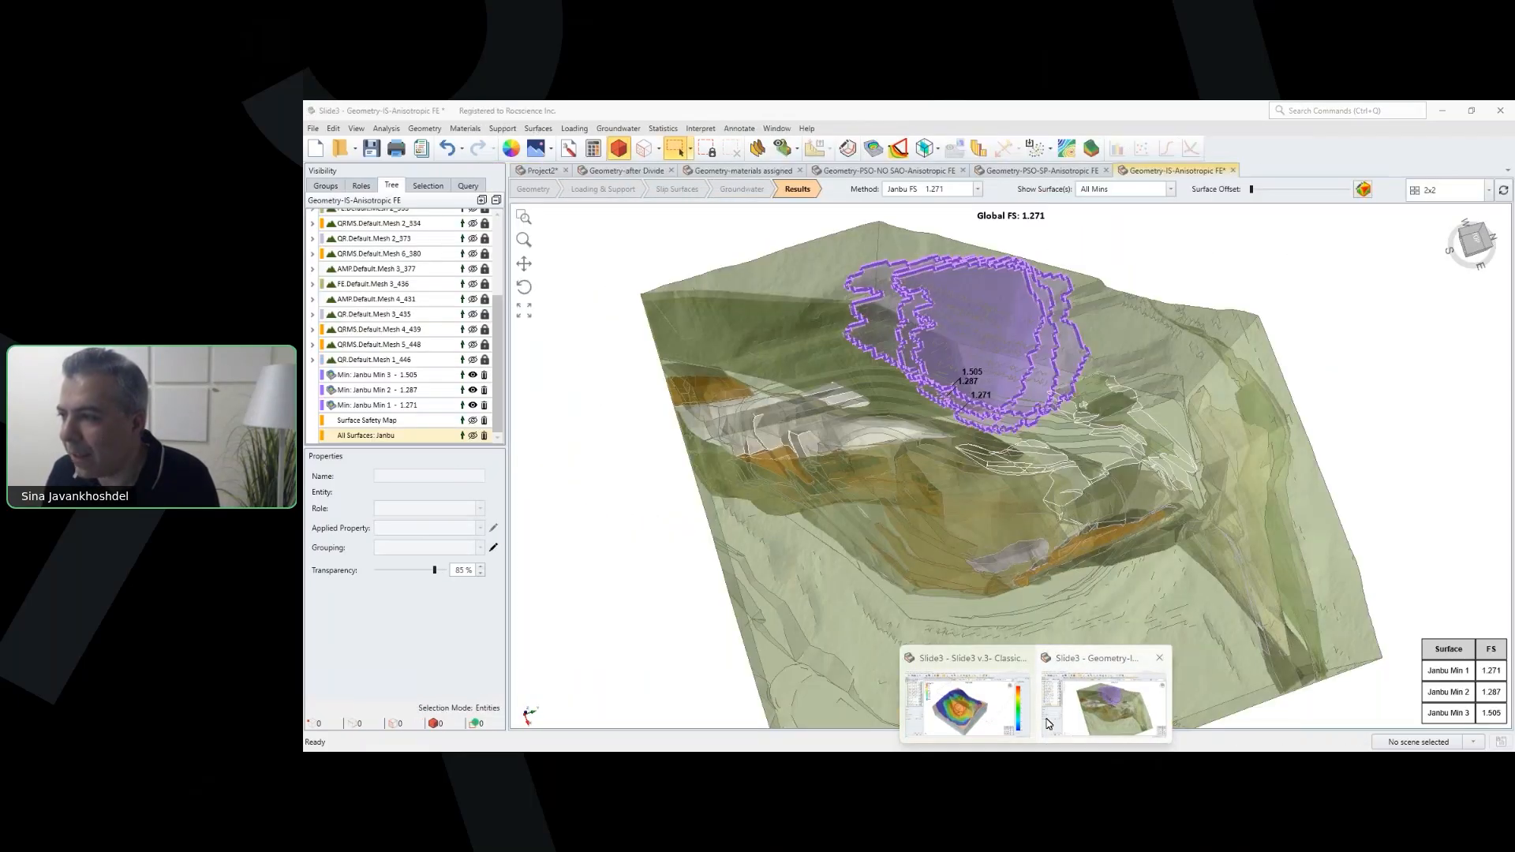
pyautogui.click(964, 702)
pyautogui.click(1077, 170)
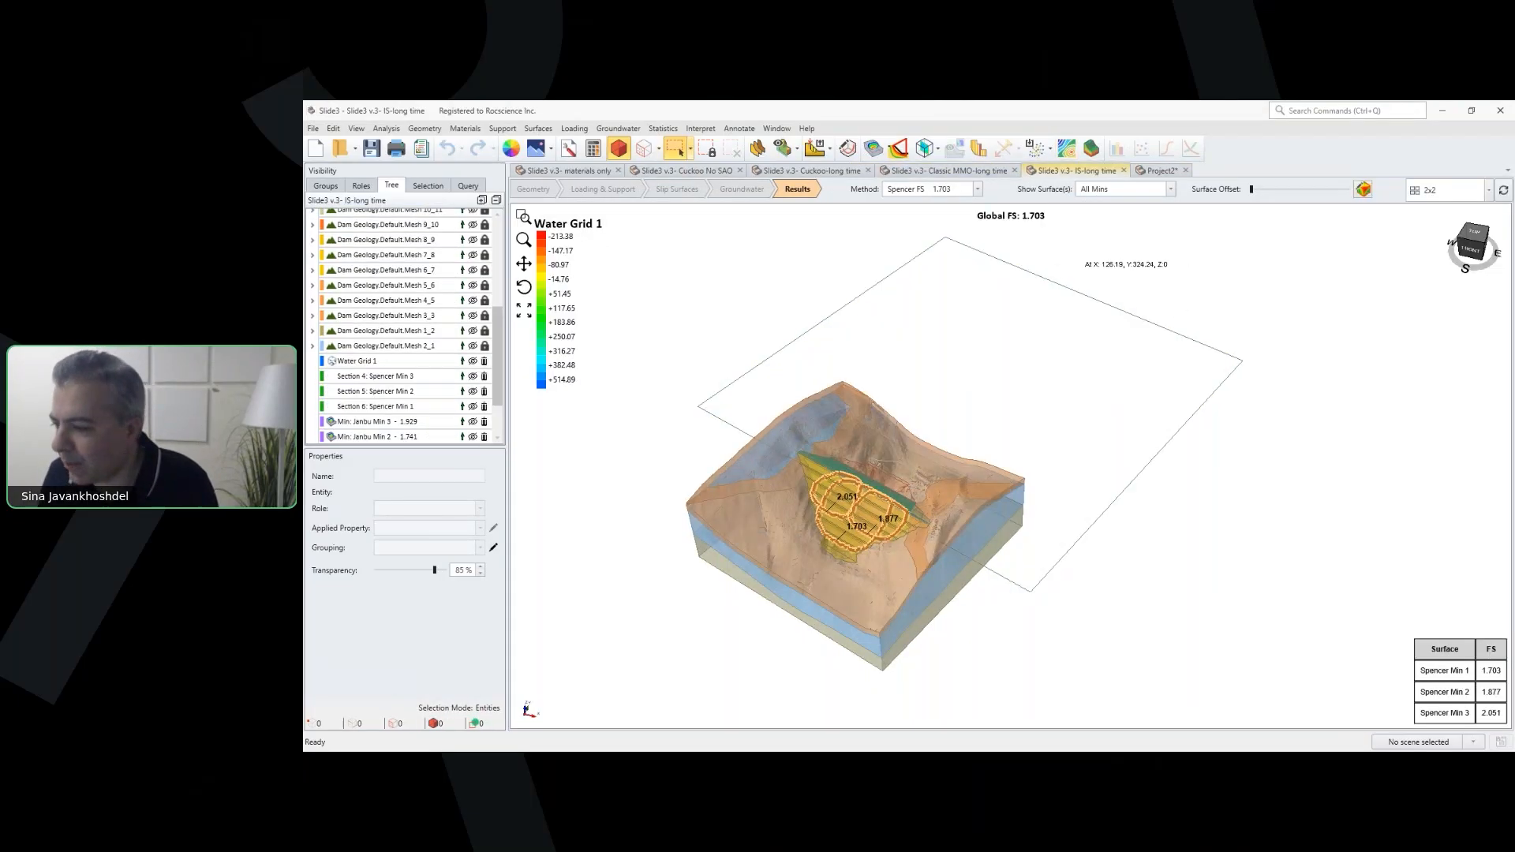
pyautogui.moveTo(908, 725)
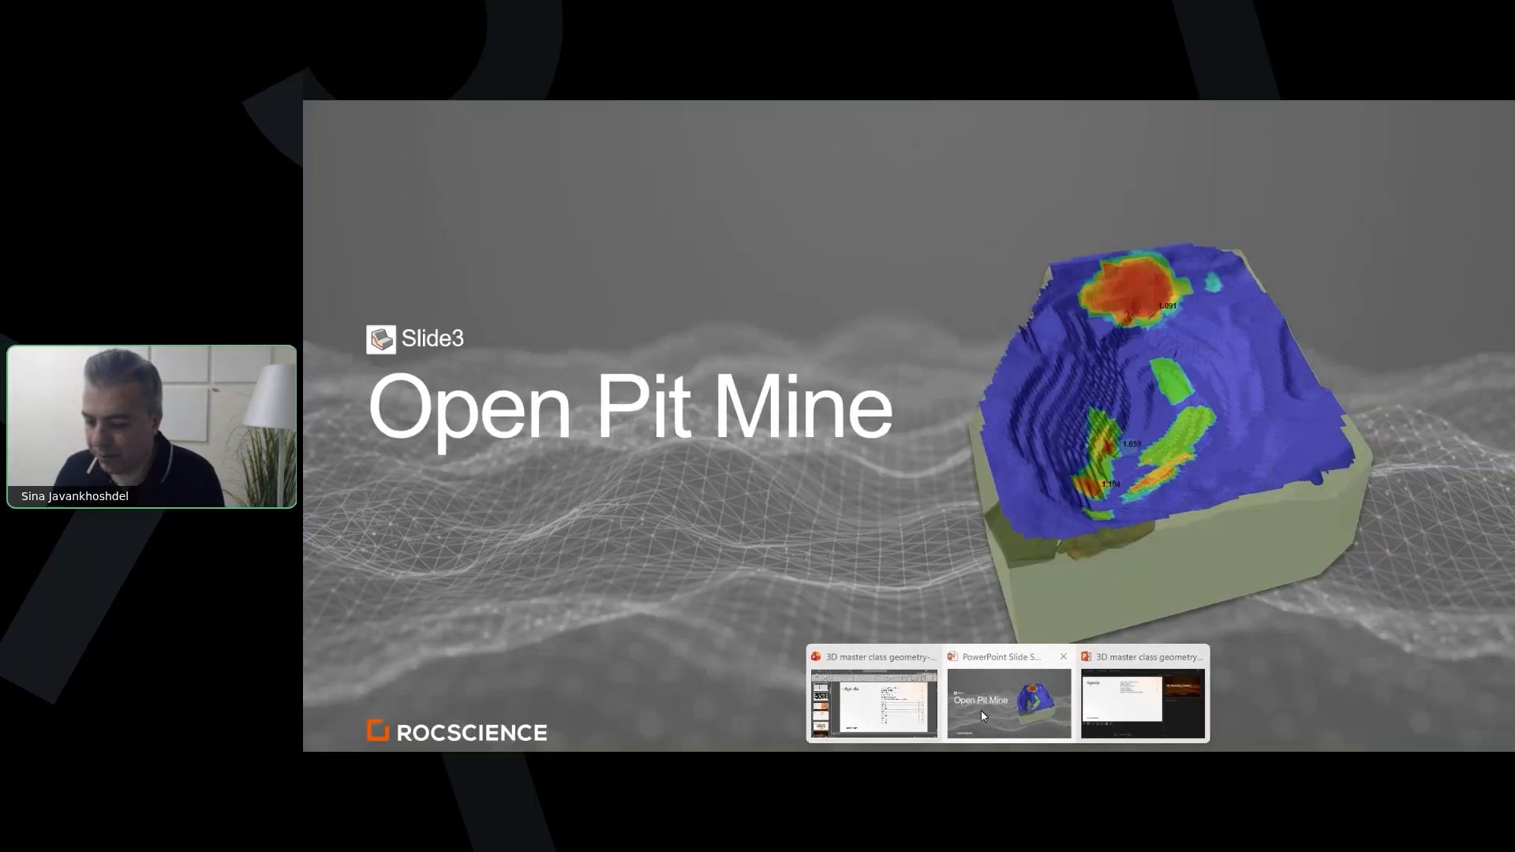
pyautogui.click(982, 710)
pyautogui.click(792, 131)
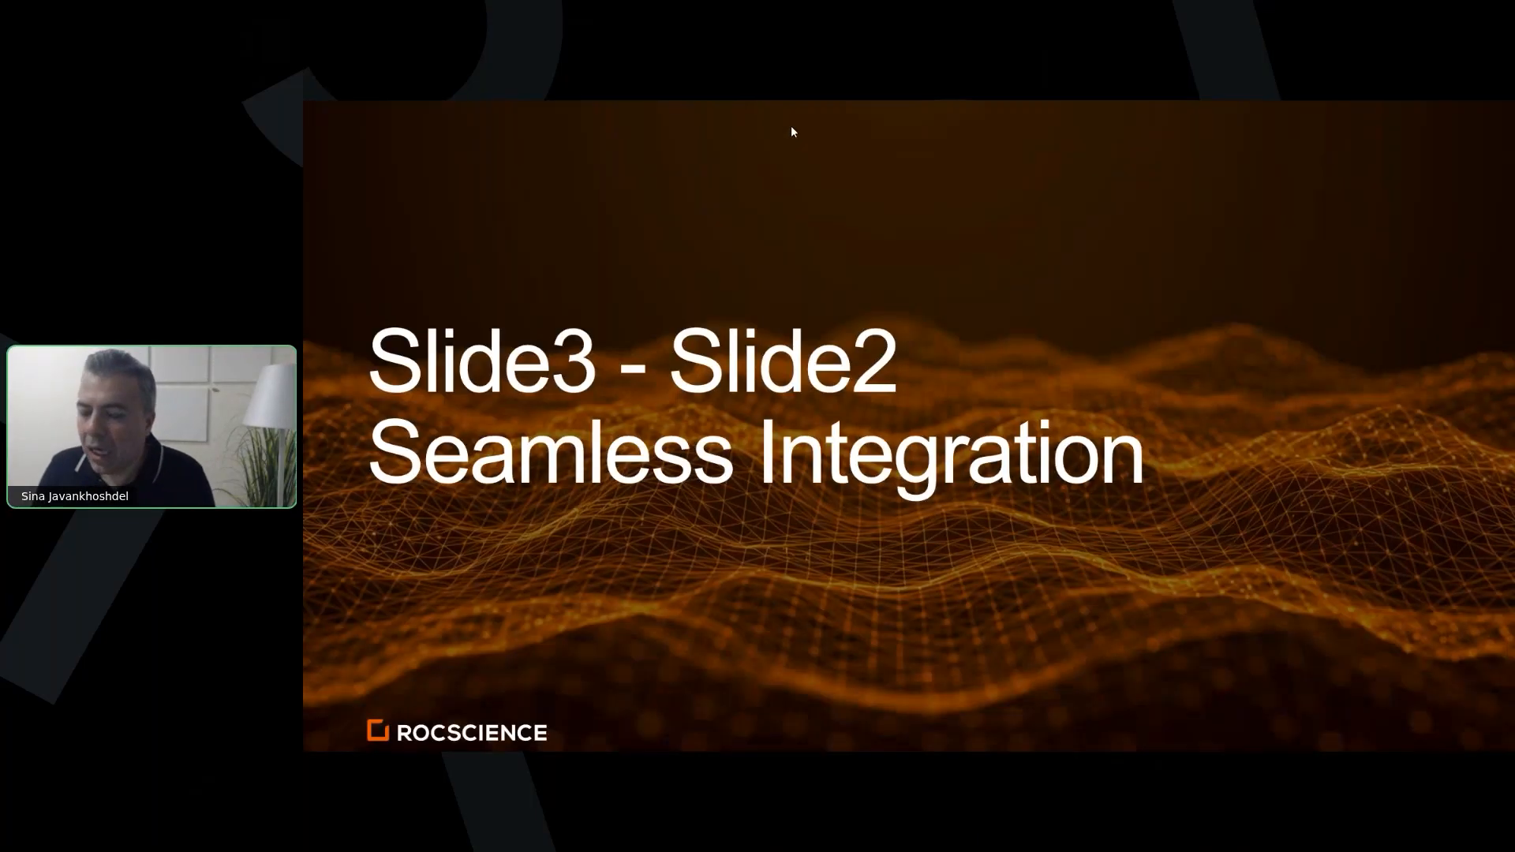
pyautogui.click(792, 129)
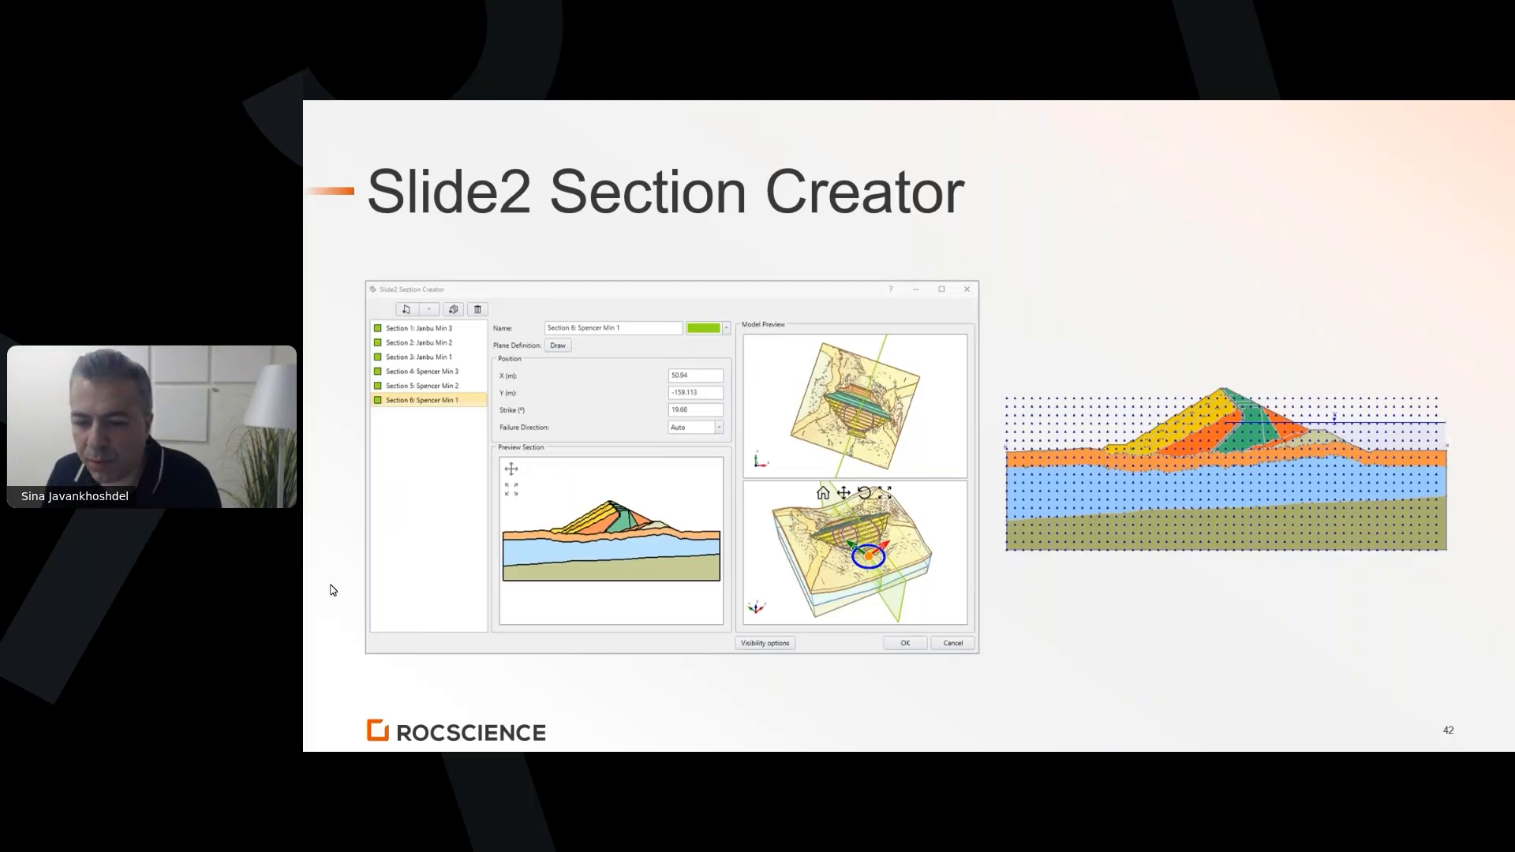
pyautogui.hotkey('alt', 'Tab')
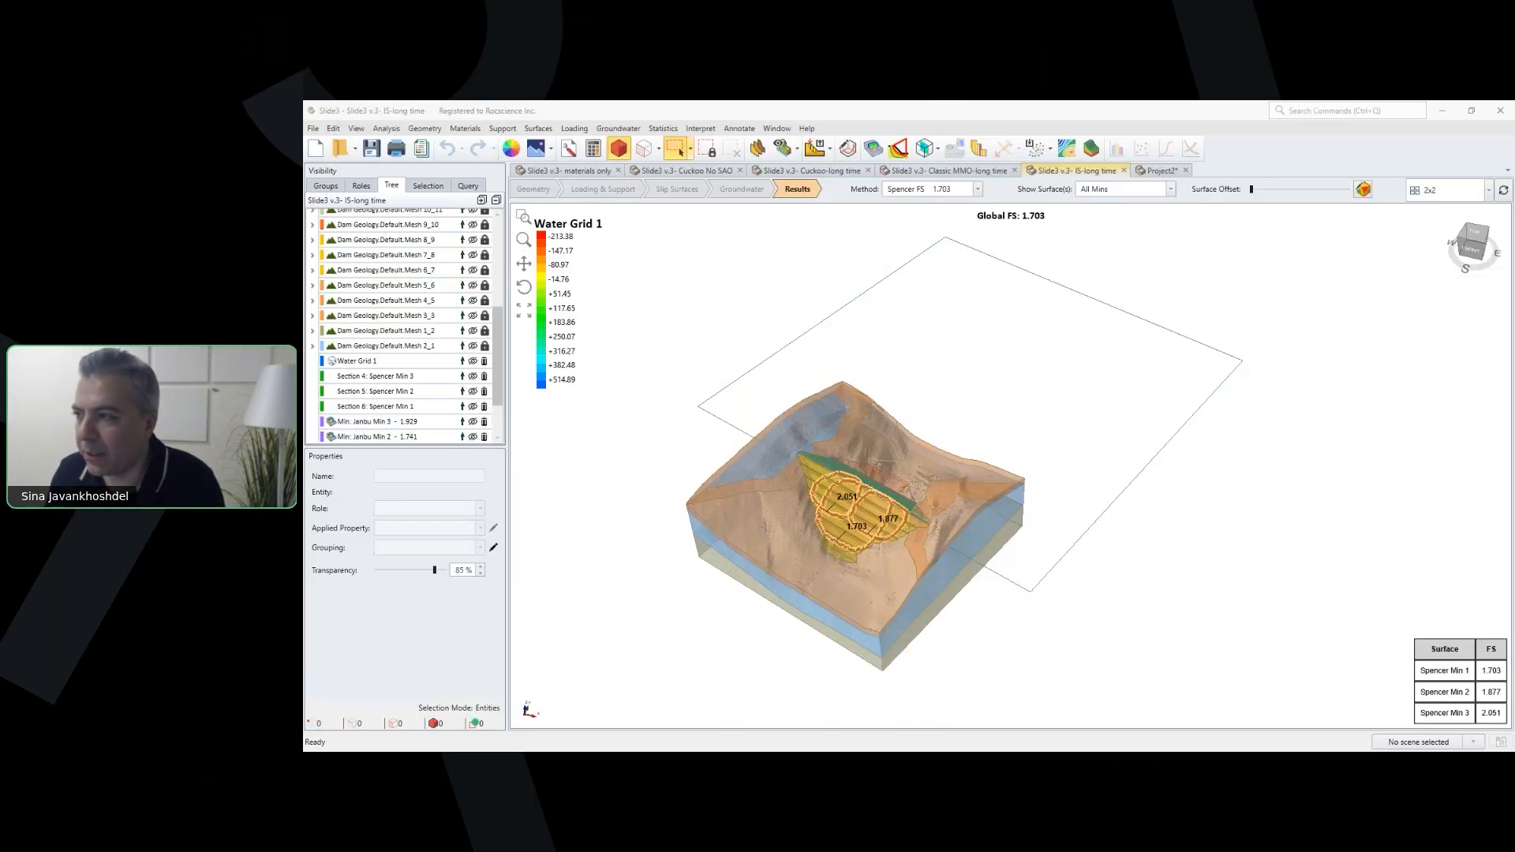
# Step: Examine Section 6: Spencer Min 1 and the batch section creation options in the Slide2 Section Creator
pyautogui.click(759, 150)
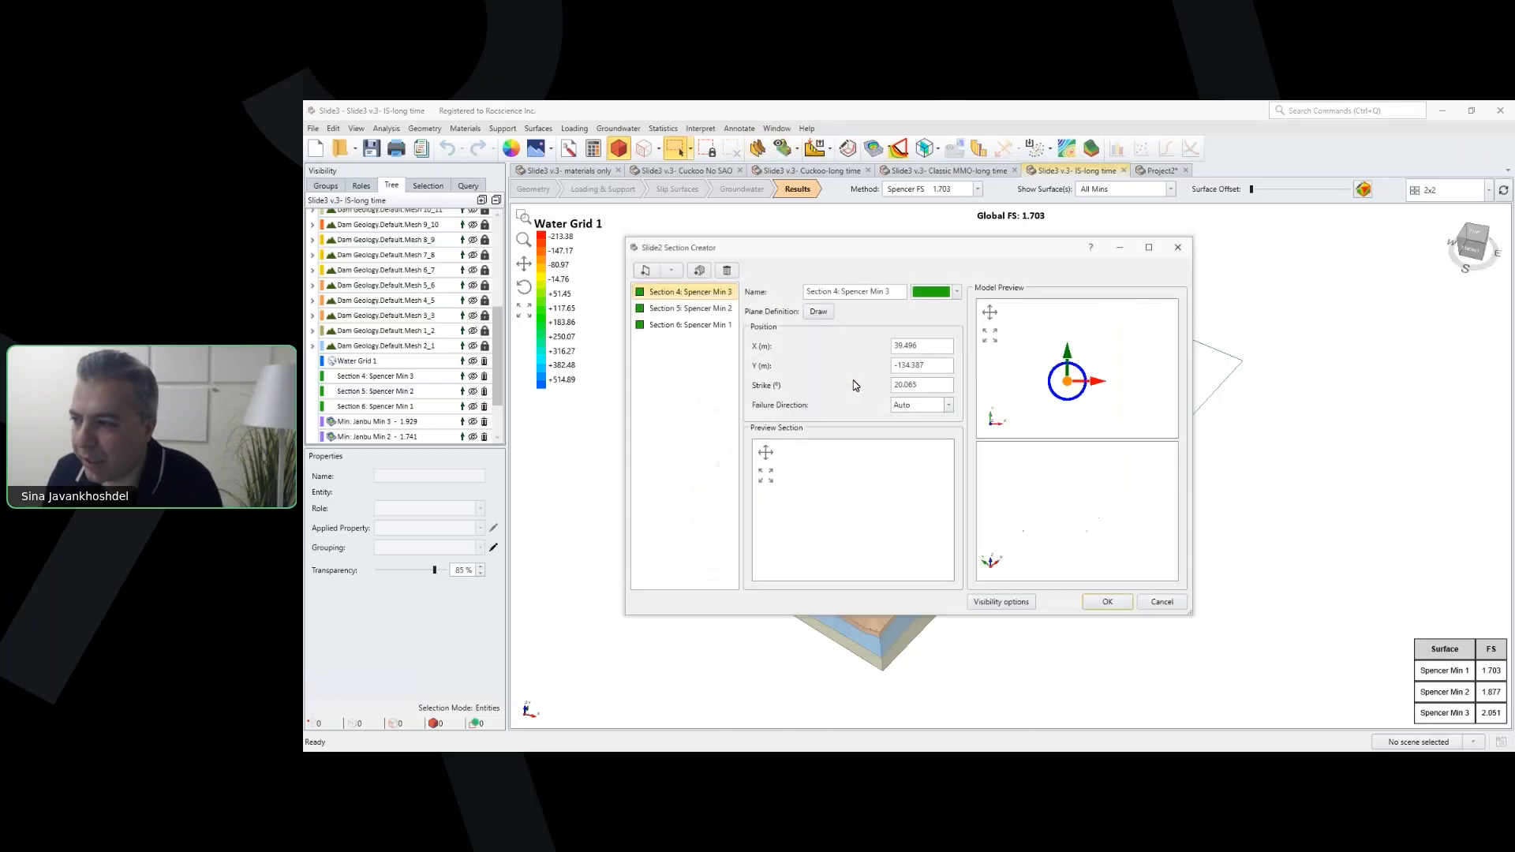
pyautogui.click(698, 326)
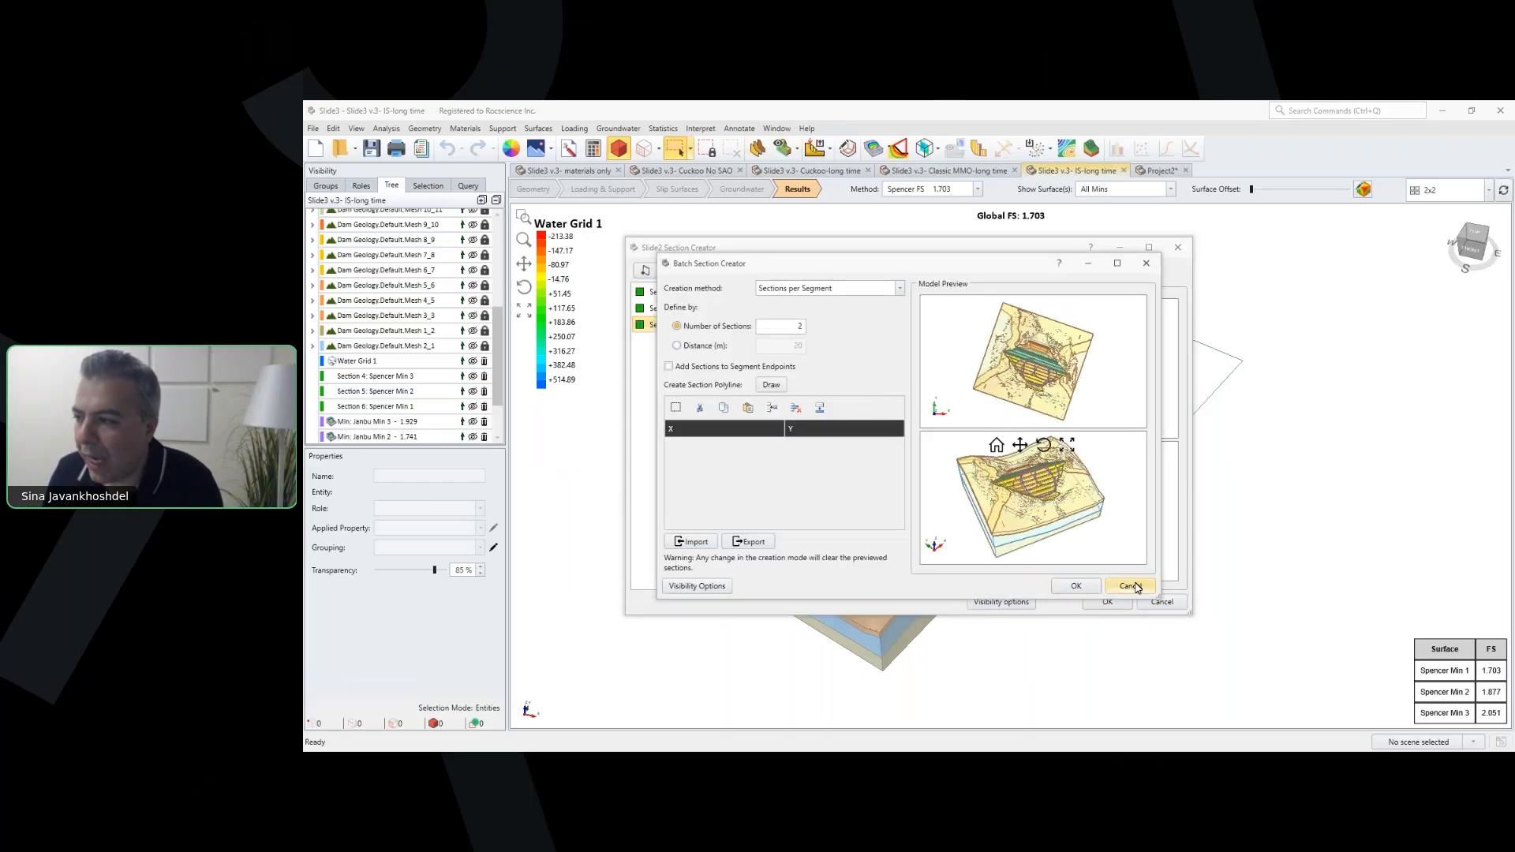
pyautogui.click(1130, 586)
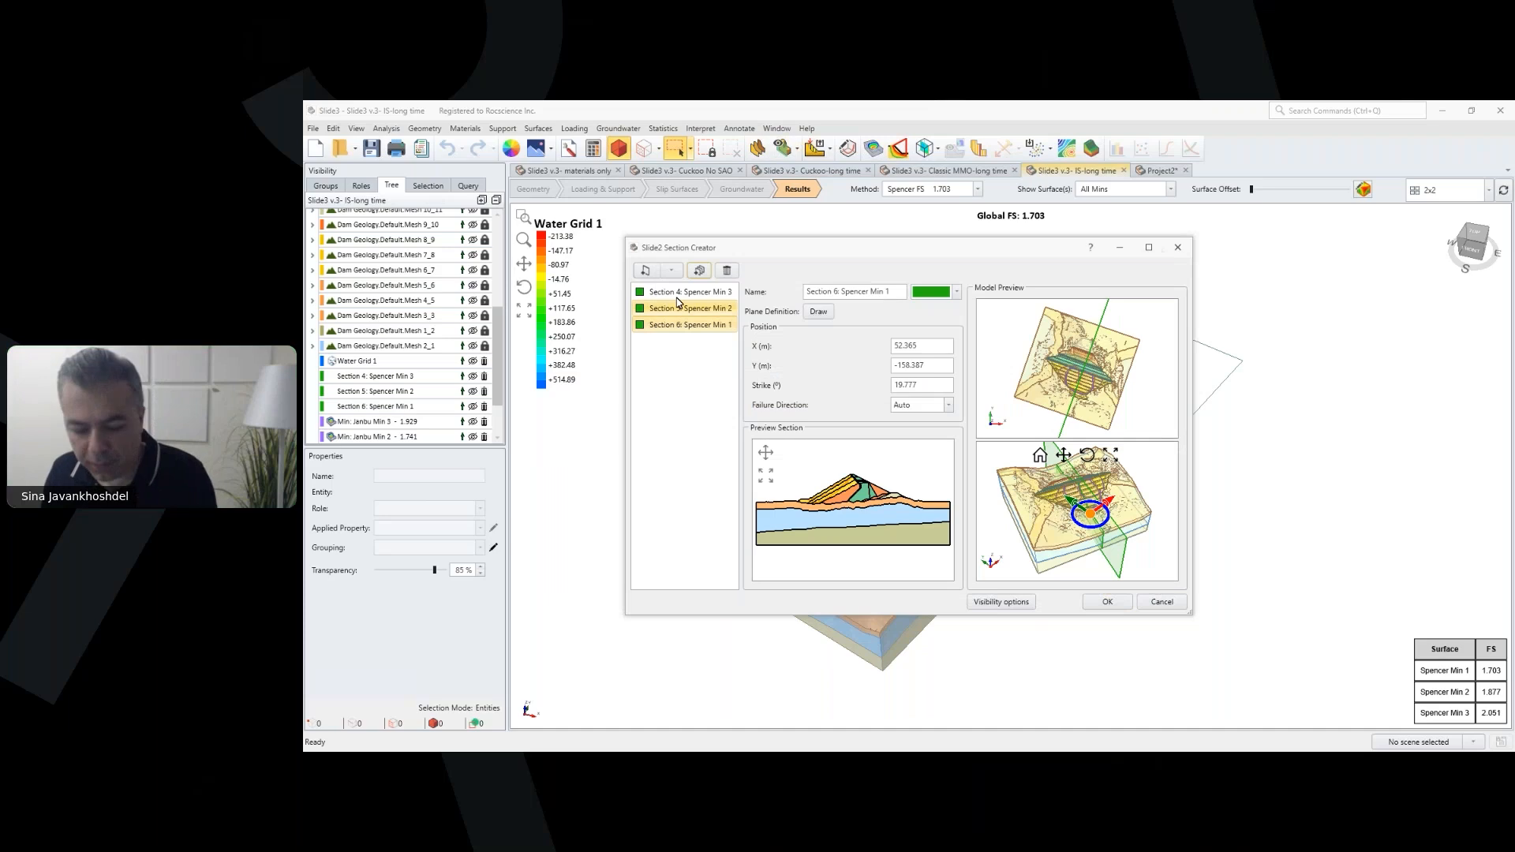
# Step: Delete the three listed Spencer sections and regenerate single sections through all global minimum surfaces in the Slide2 Section Creator
pyautogui.click(685, 293)
pyautogui.click(727, 271)
pyautogui.click(727, 271)
pyautogui.click(728, 272)
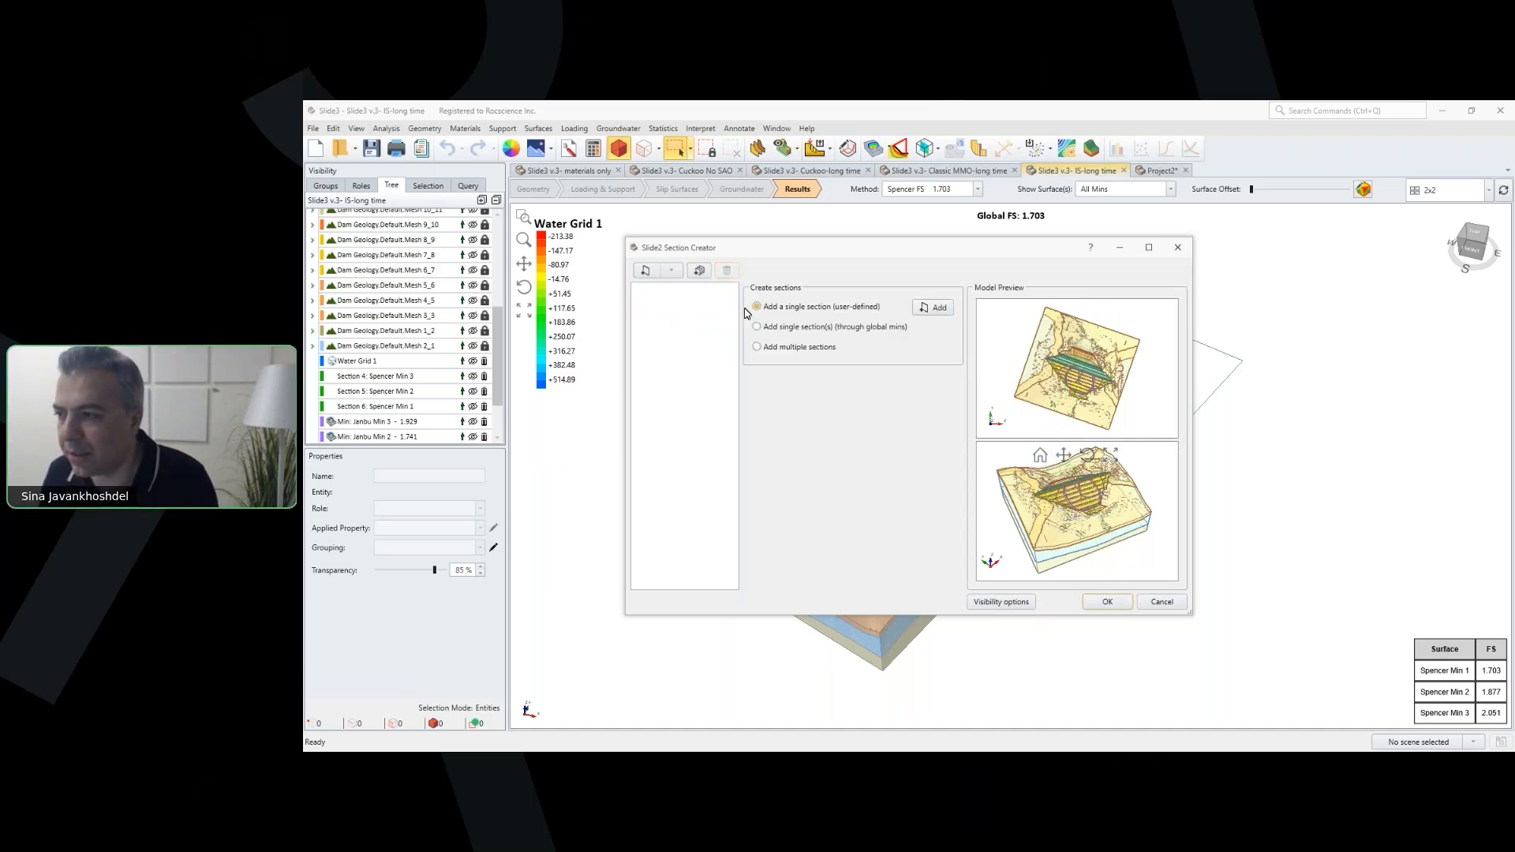
pyautogui.click(757, 327)
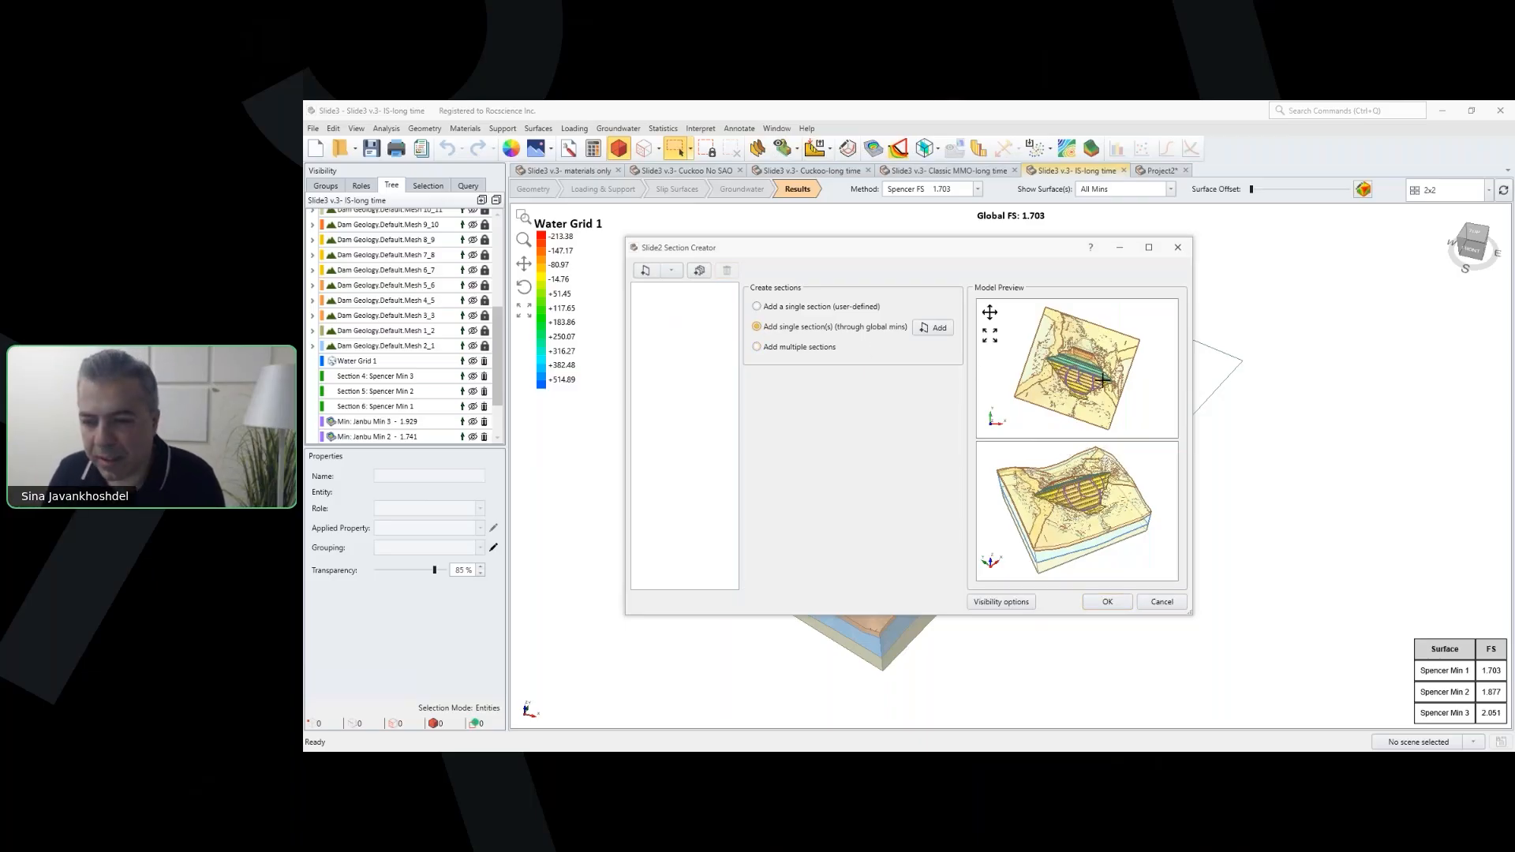
pyautogui.click(932, 327)
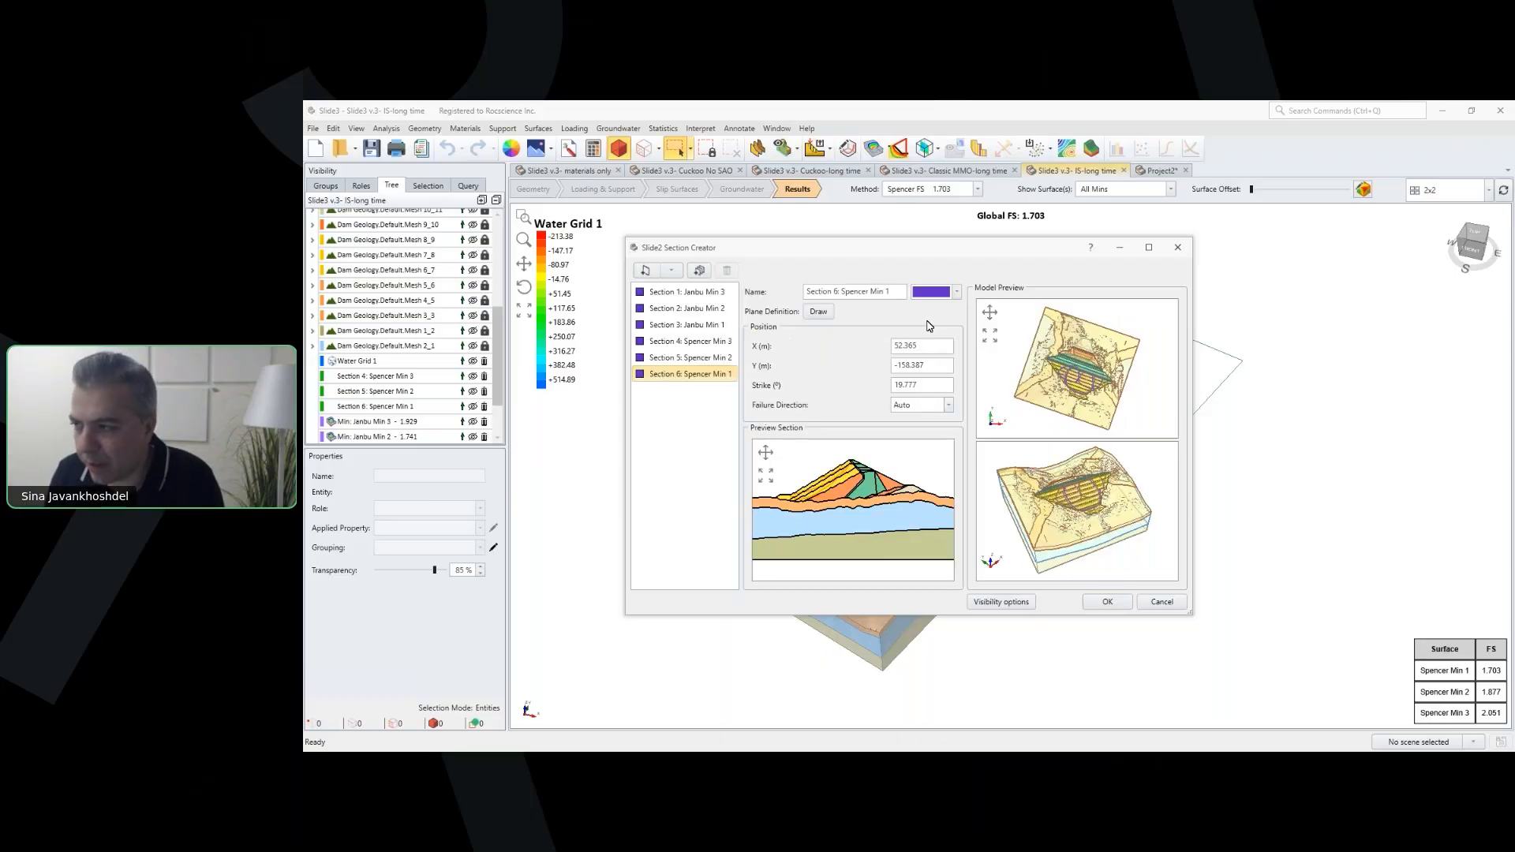
# Step: Preview the regenerated Janbu and Spencer sections, and leave the Slide2 Section Creator without keeping the changes
pyautogui.click(707, 294)
pyautogui.click(705, 308)
pyautogui.click(704, 325)
pyautogui.click(704, 342)
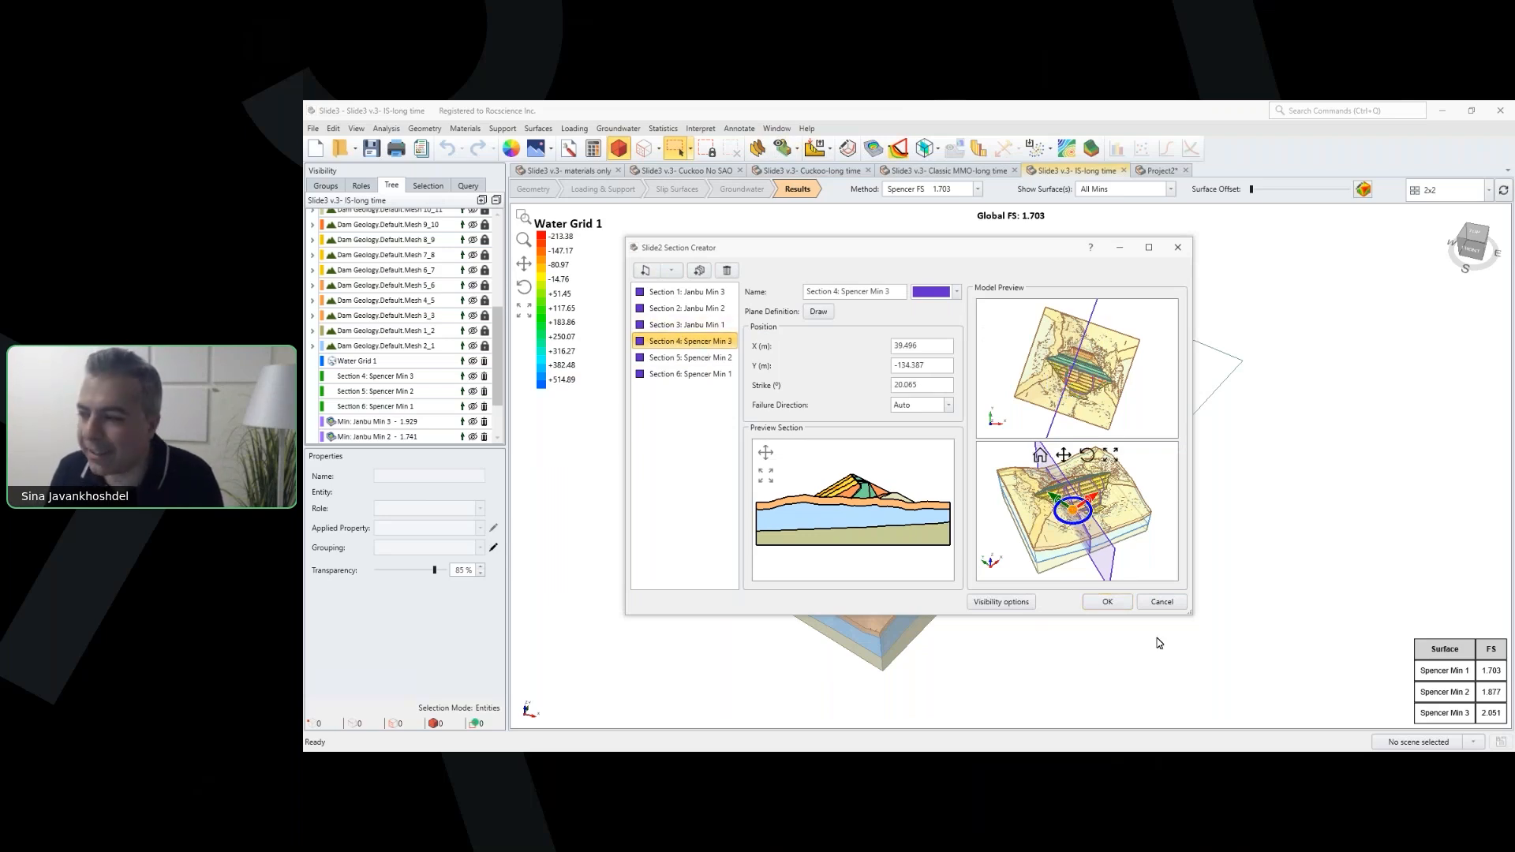
pyautogui.click(1162, 602)
# Step: Make Section 4: Spencer Min 3, Section 5: Spencer Min 2 and Section 6: Spencer Min 1 visible in the 3D view
pyautogui.scroll(-2, 418, 422)
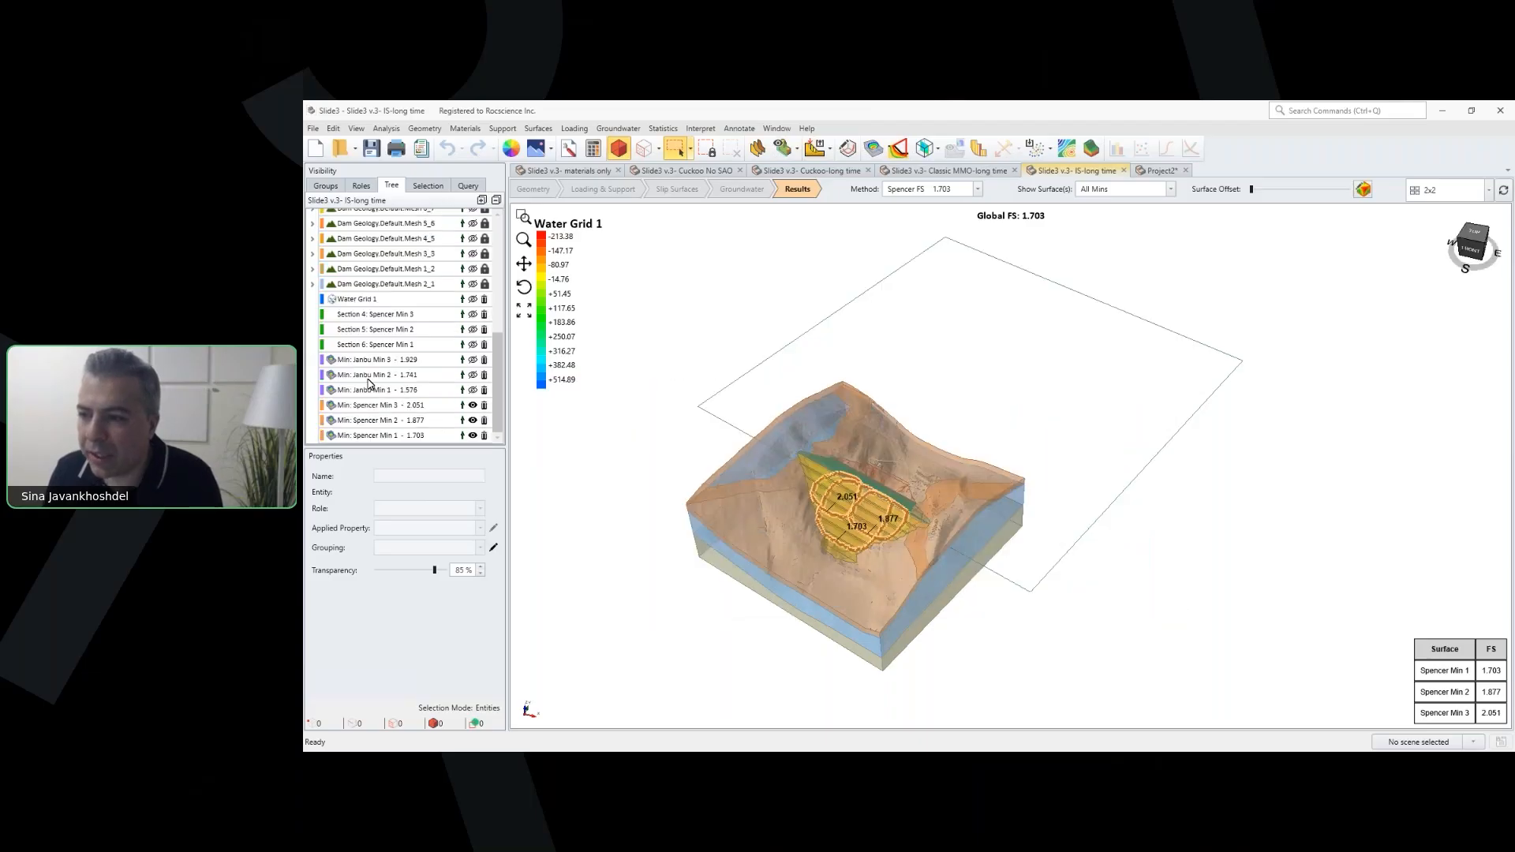
pyautogui.click(364, 316)
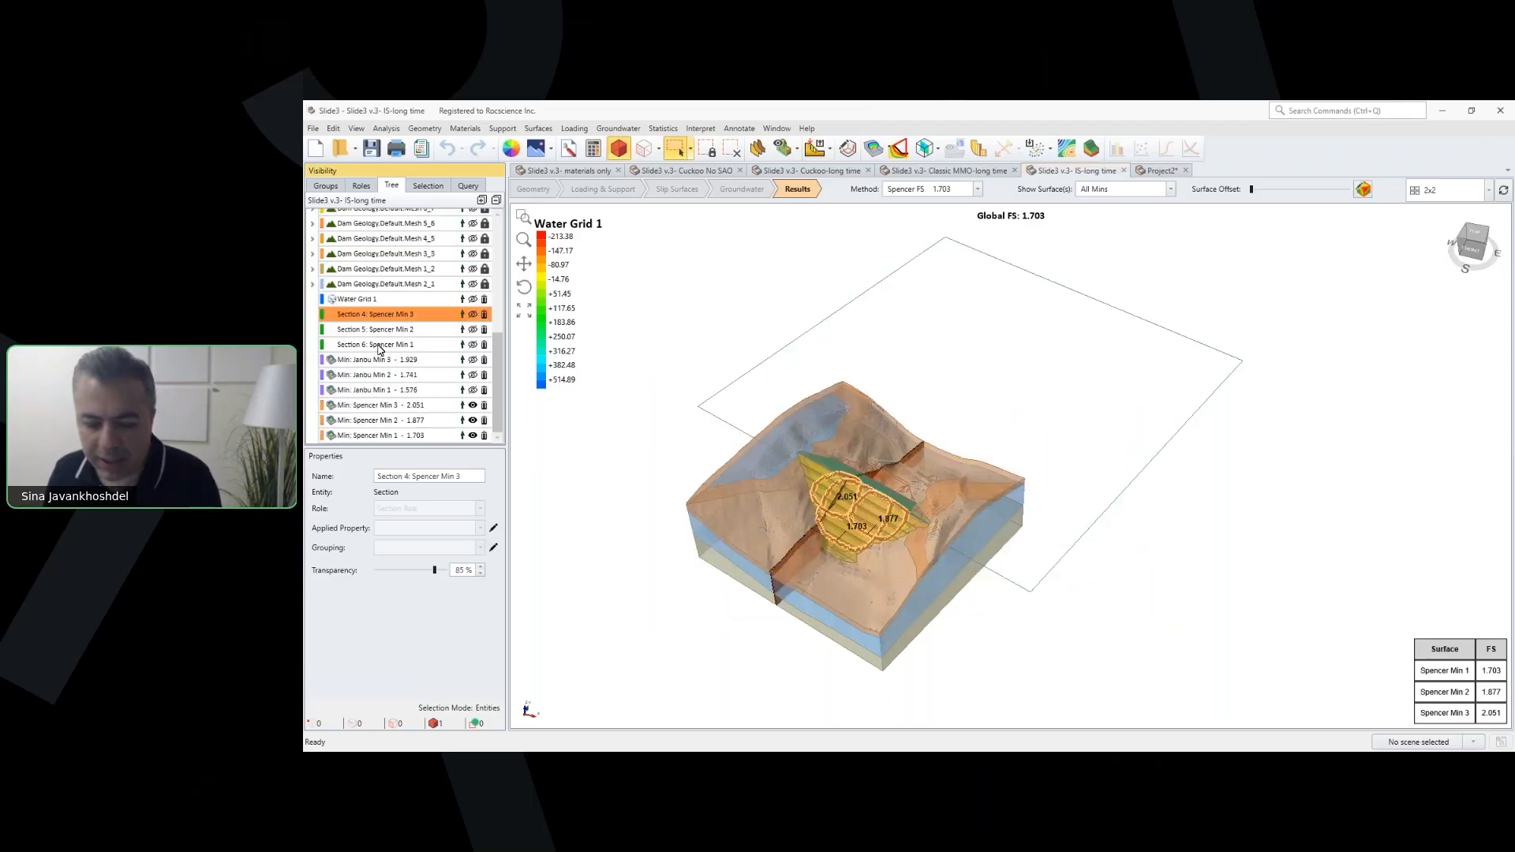
pyautogui.keyDown('shift'); pyautogui.click(380, 345); pyautogui.keyUp('shift')
pyautogui.click(472, 347)
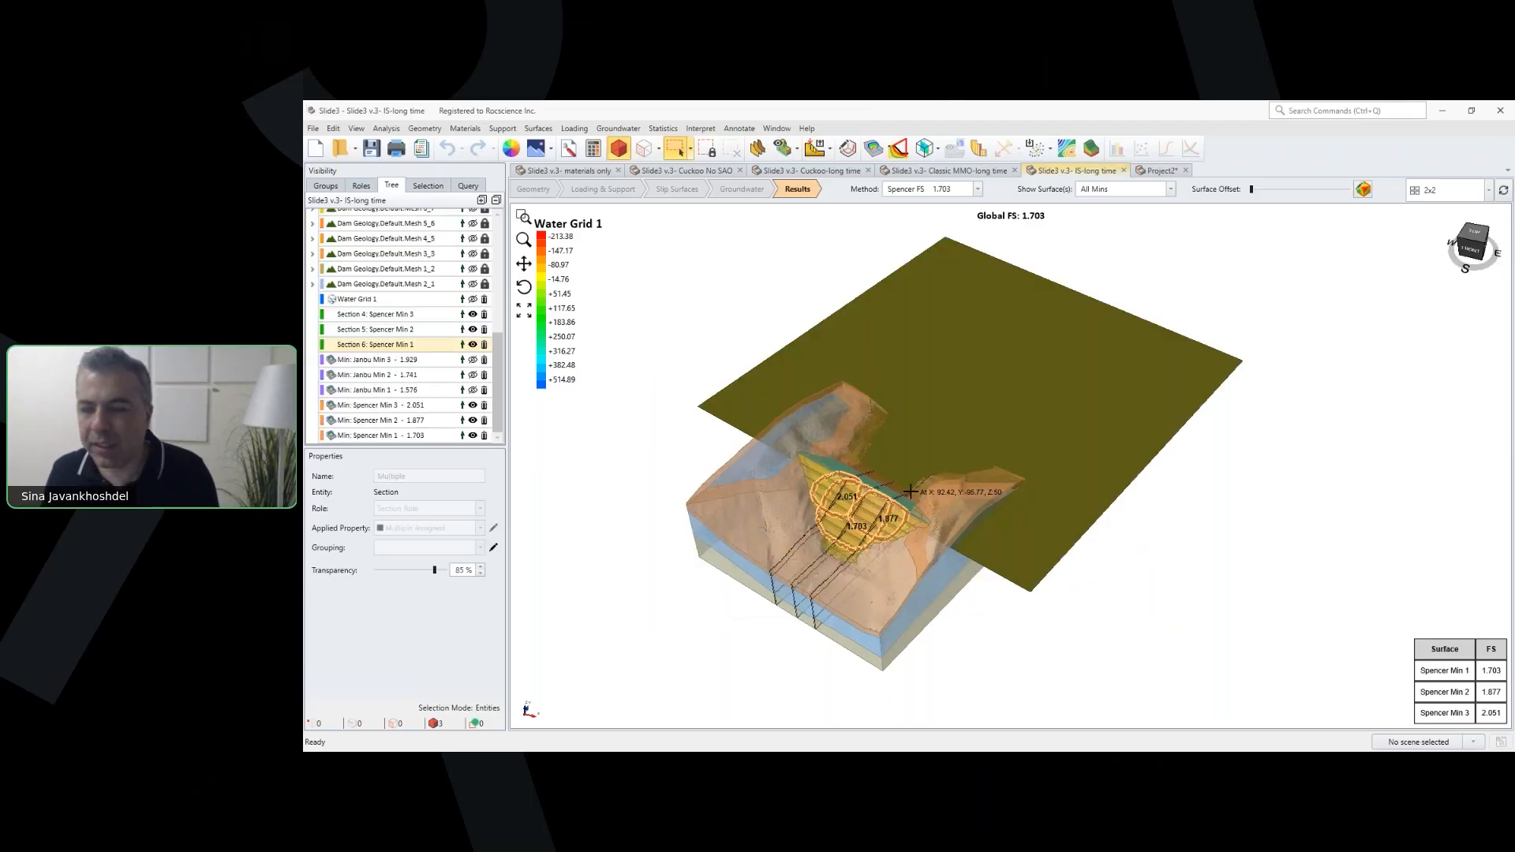
# Step: Open the sections in Slide2 Modeler and display the Master Scenario of Section 4: Spencer Min 3
pyautogui.click(830, 152)
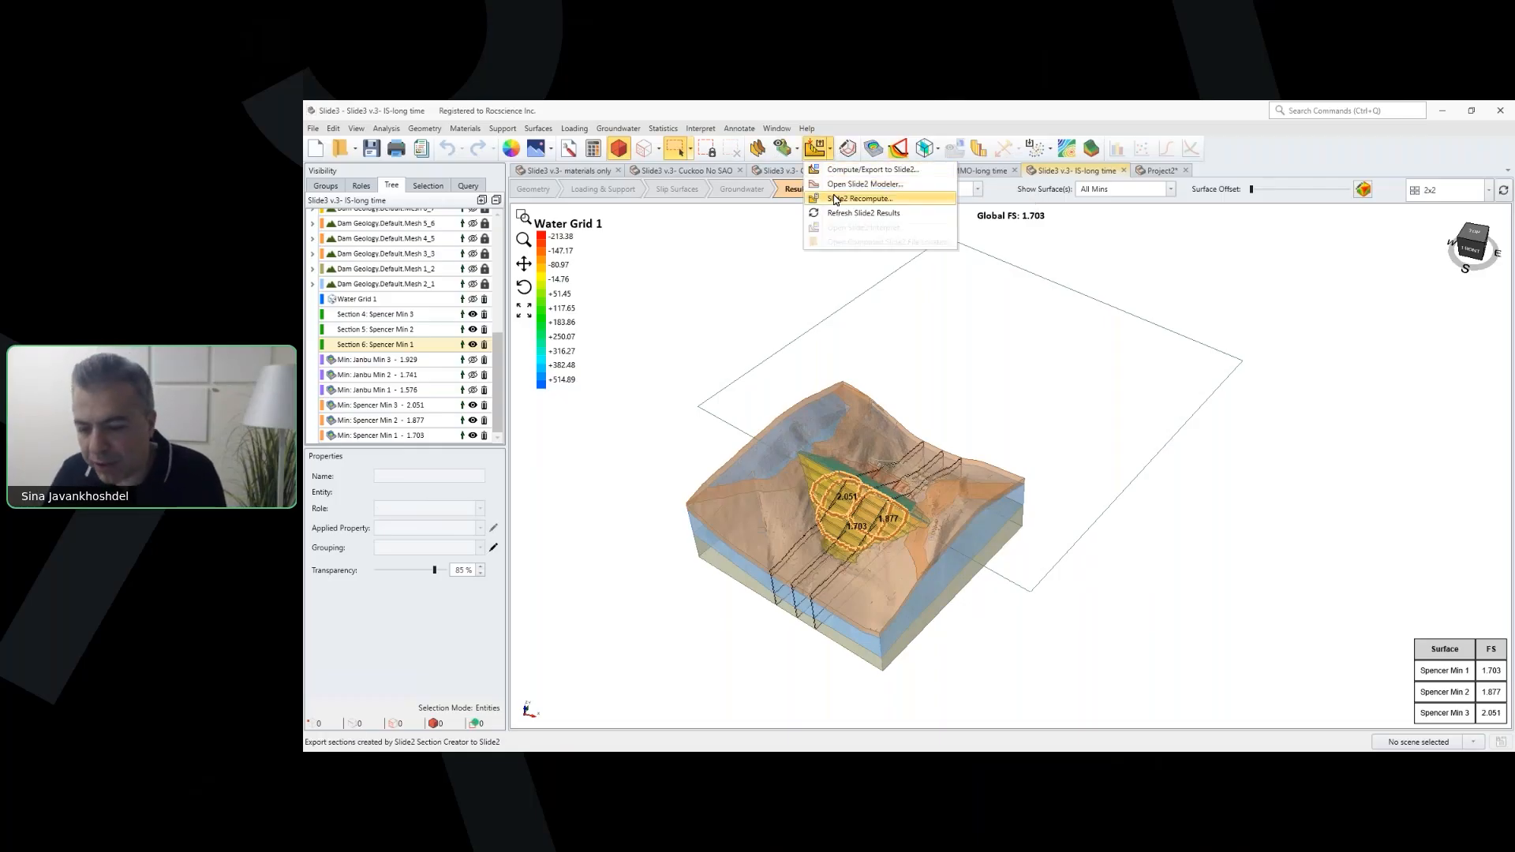
pyautogui.click(845, 197)
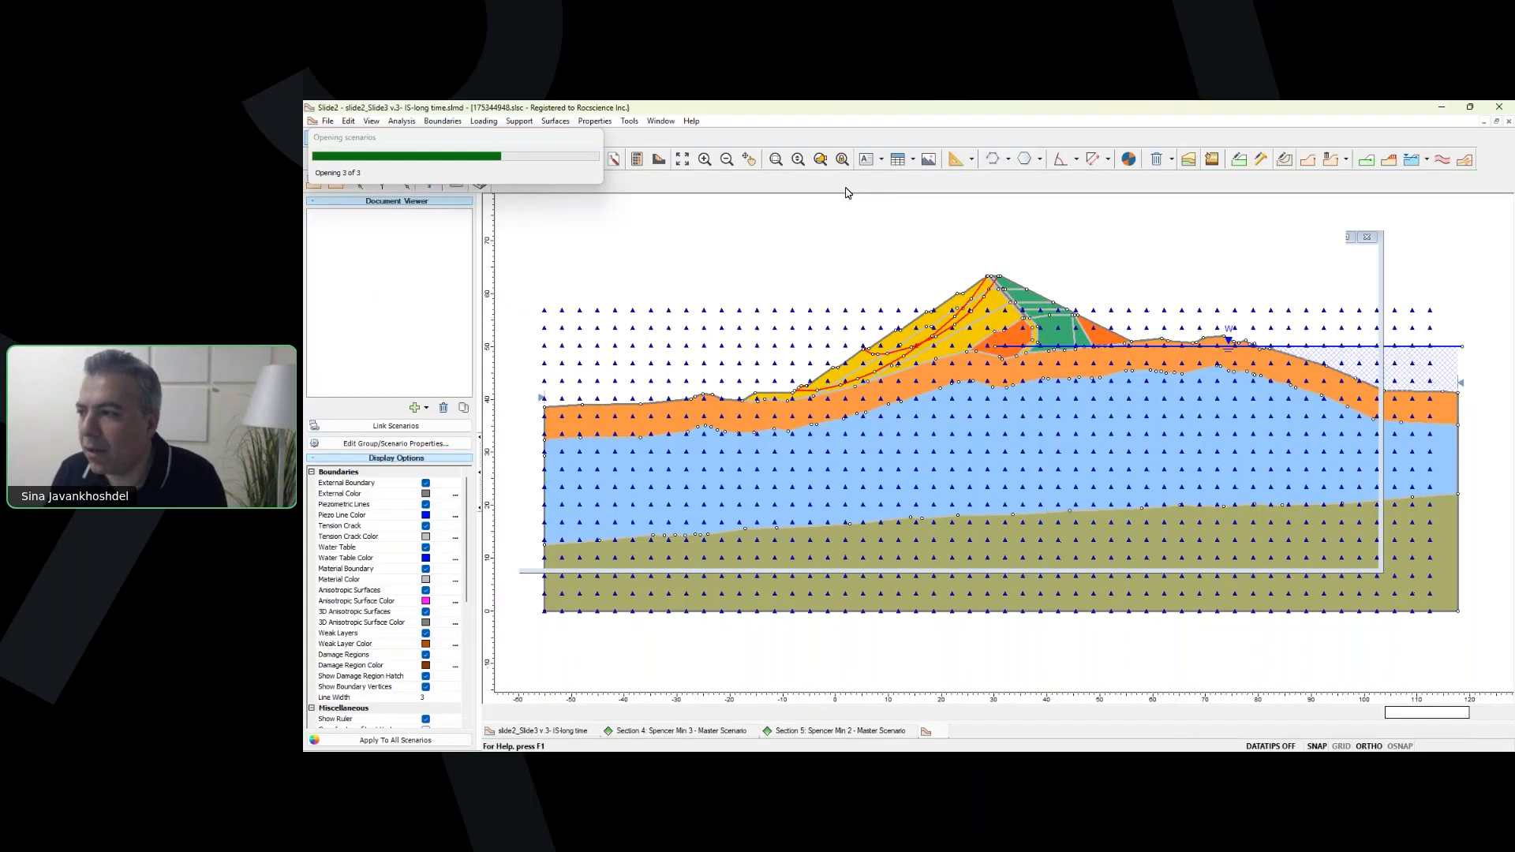
pyautogui.click(402, 235)
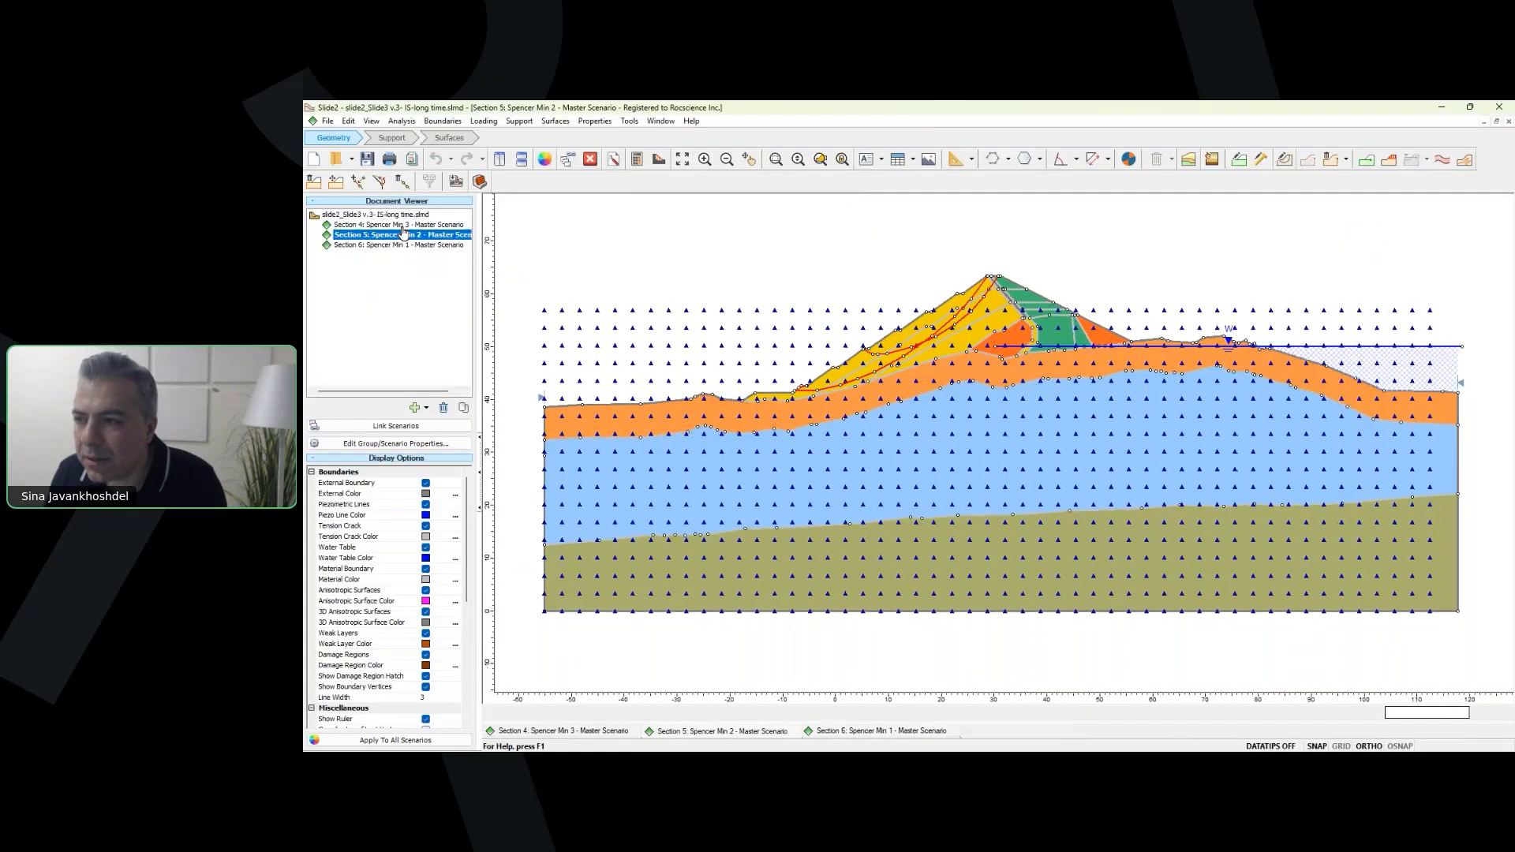
pyautogui.click(404, 225)
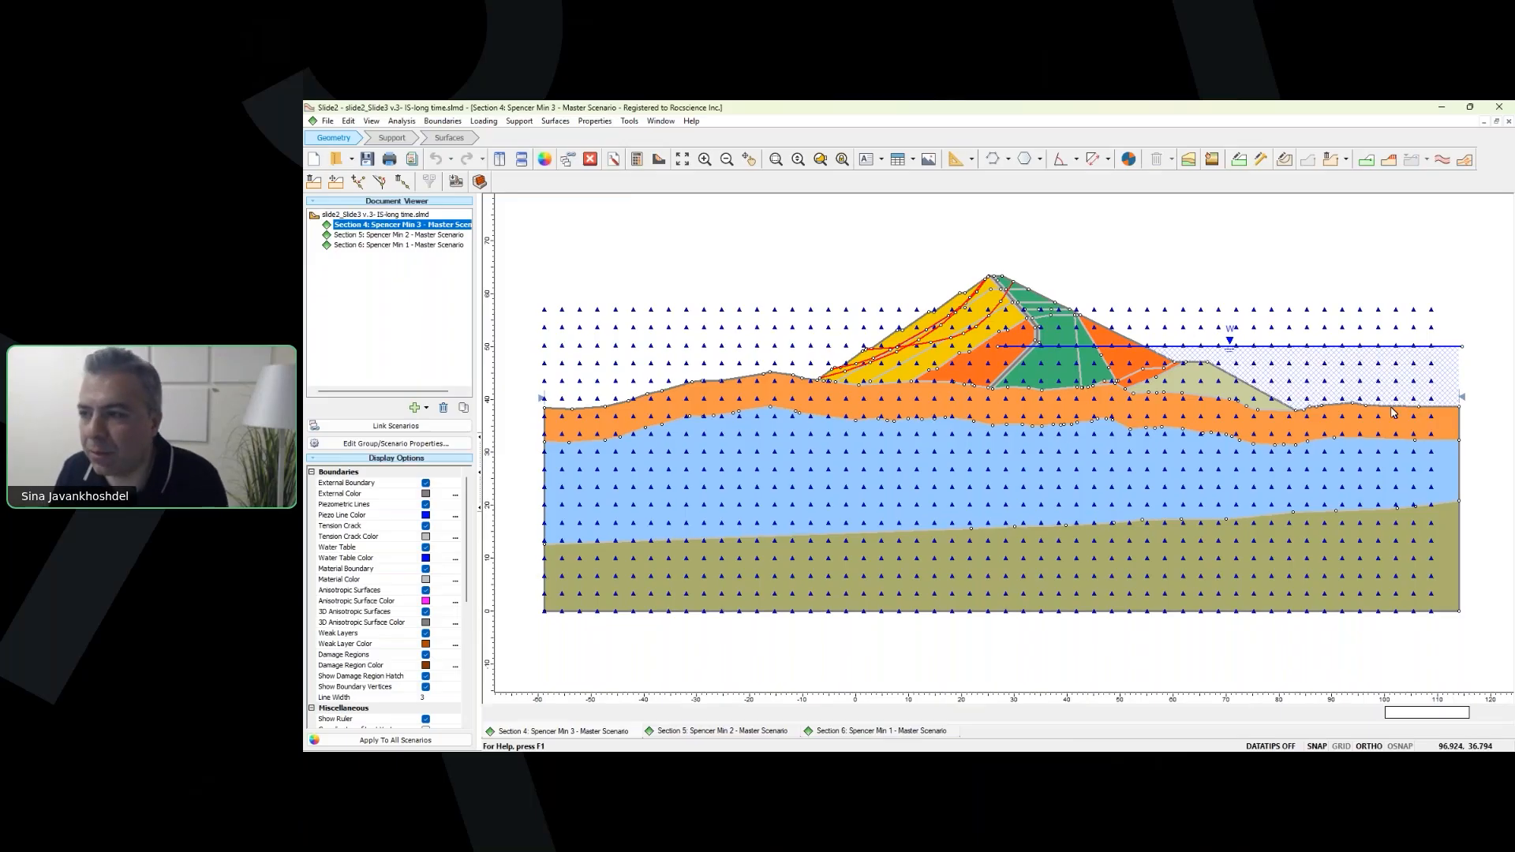
# Step: Compute the section scenarios in Slide2 and open the results in Slide2 Interpret
pyautogui.click(637, 158)
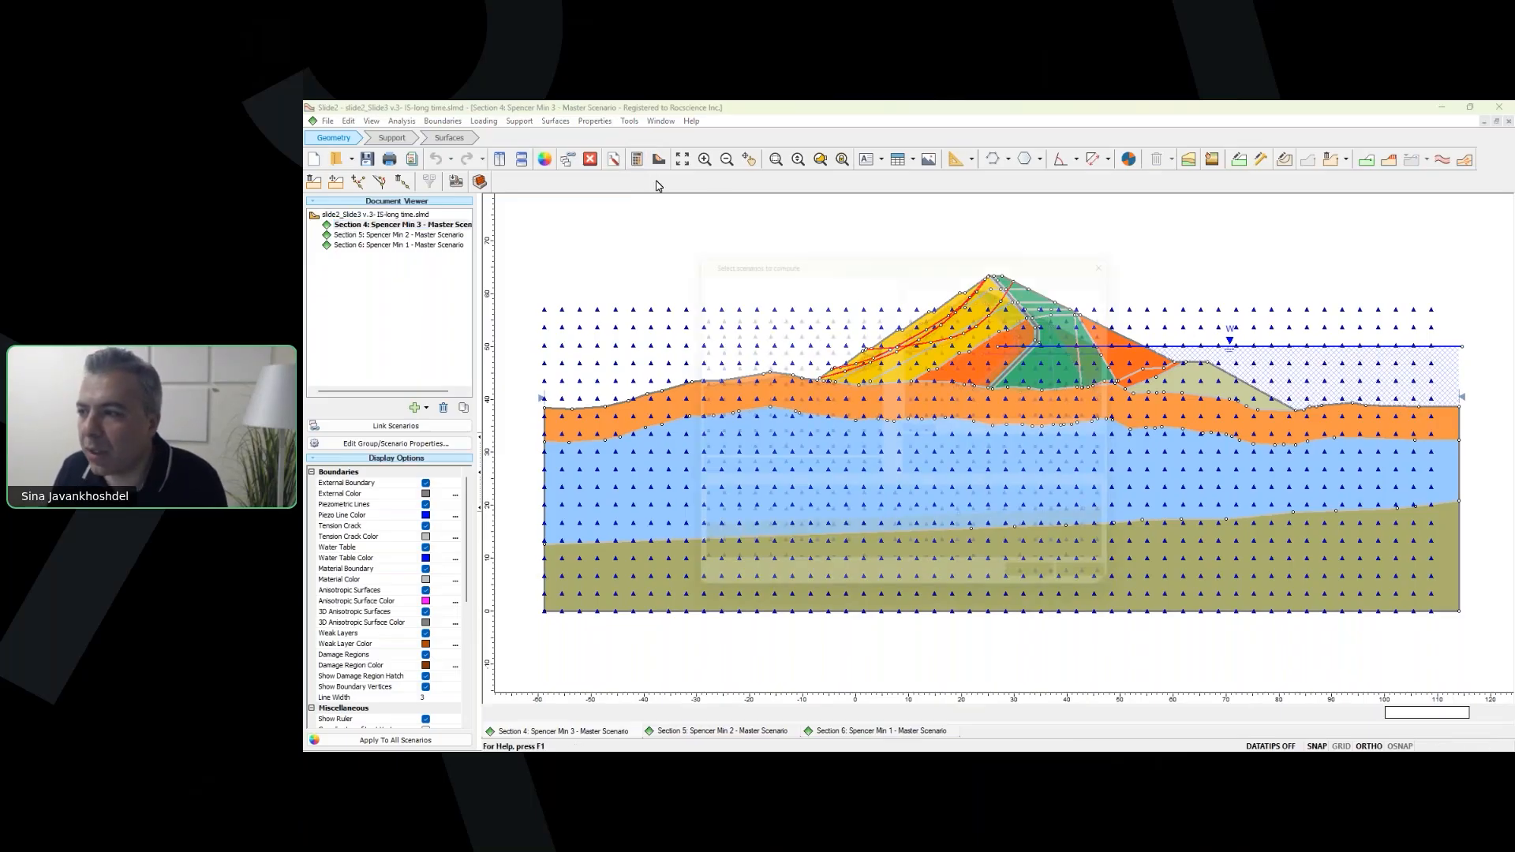
pyautogui.click(1052, 592)
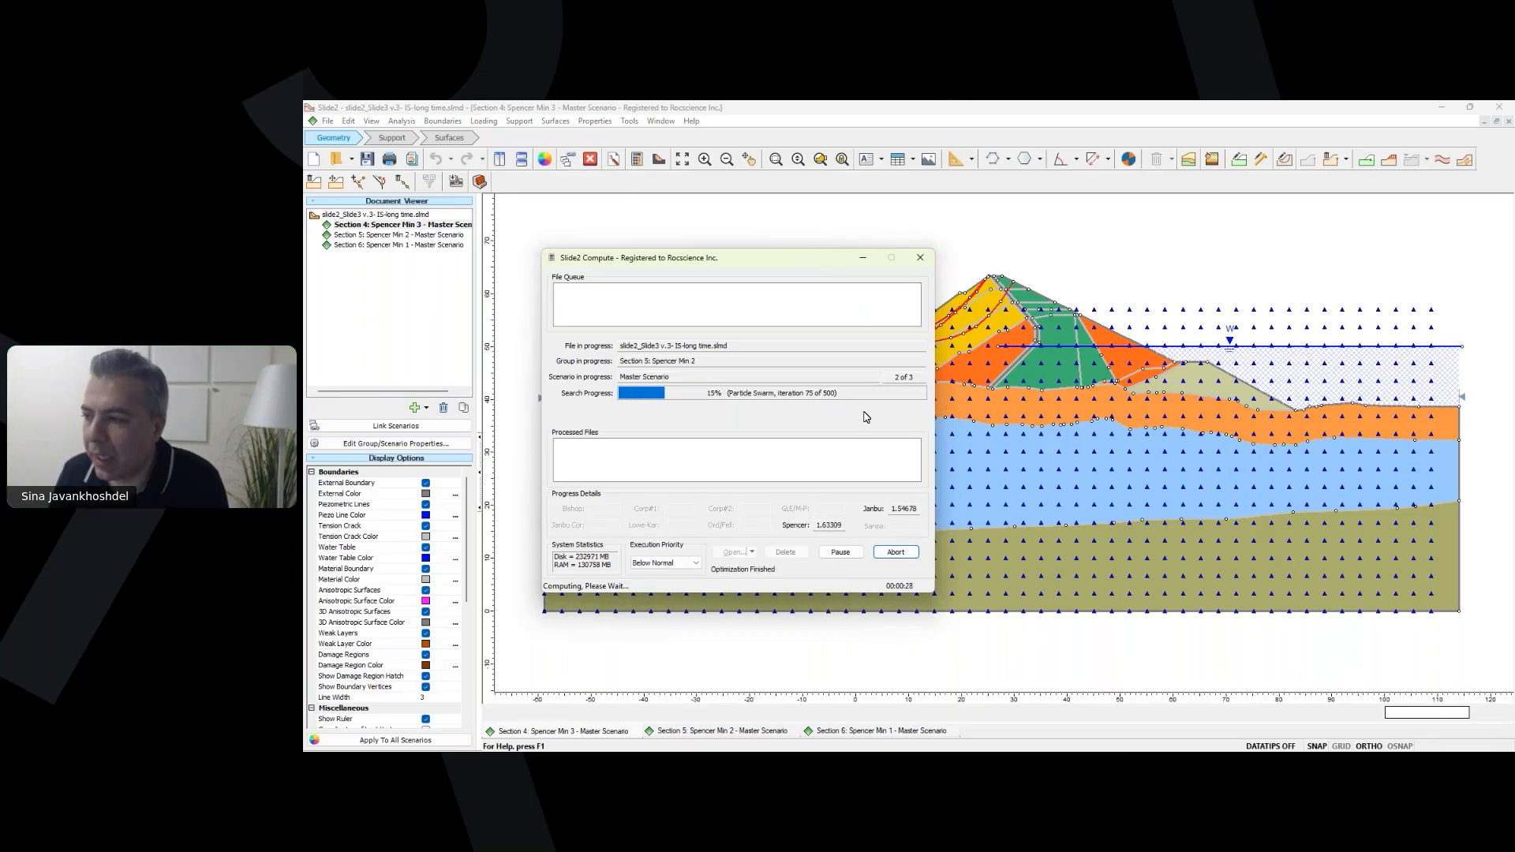
pyautogui.click(658, 164)
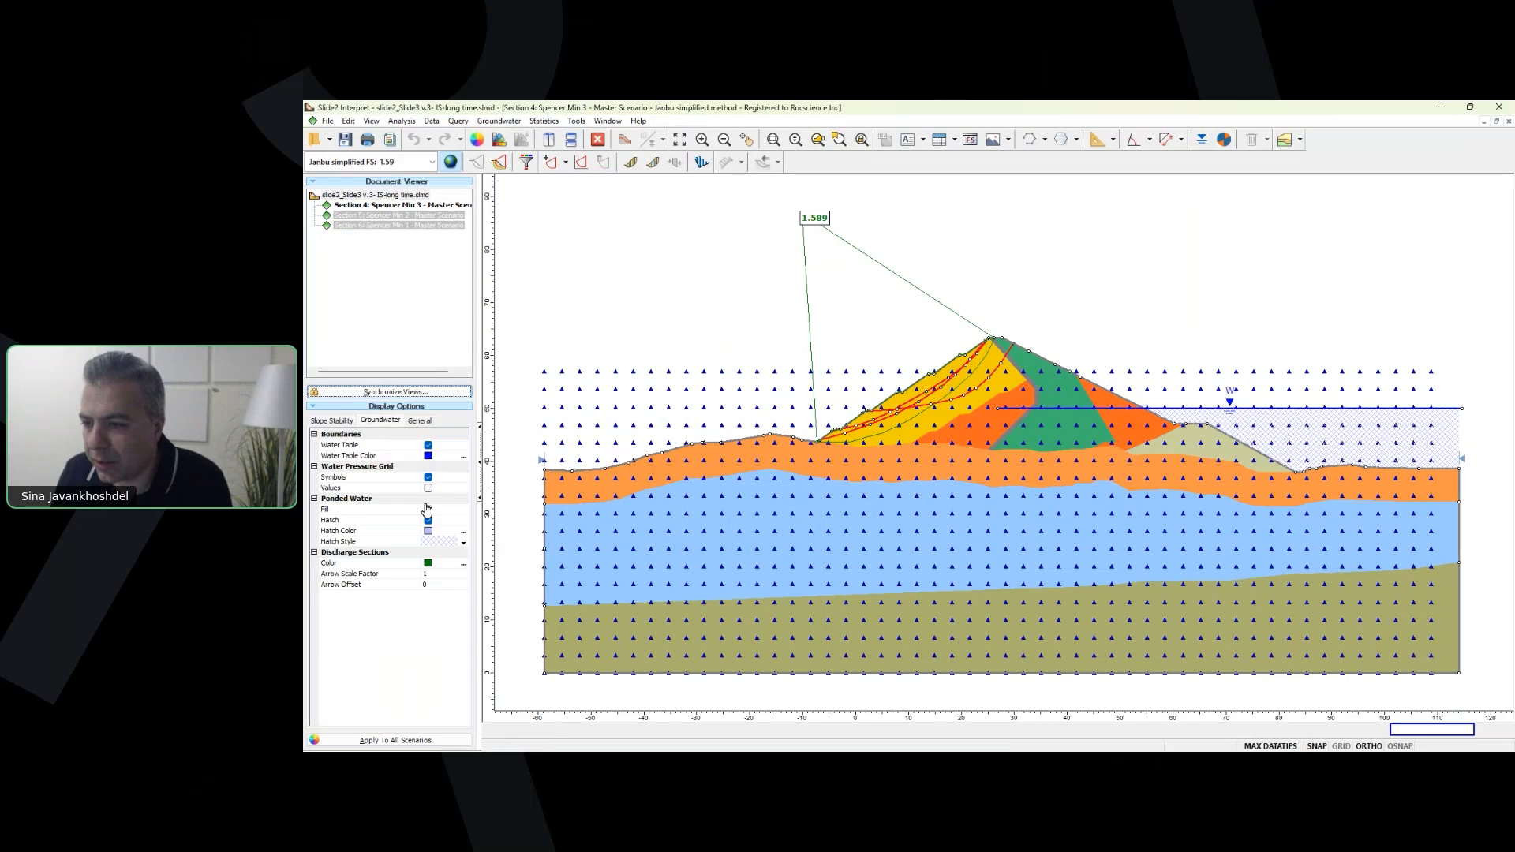
# Step: Hide the water pressure grid symbols on Section 4: Spencer Min 3 and display its Spencer slip surface for inspection
pyautogui.click(427, 477)
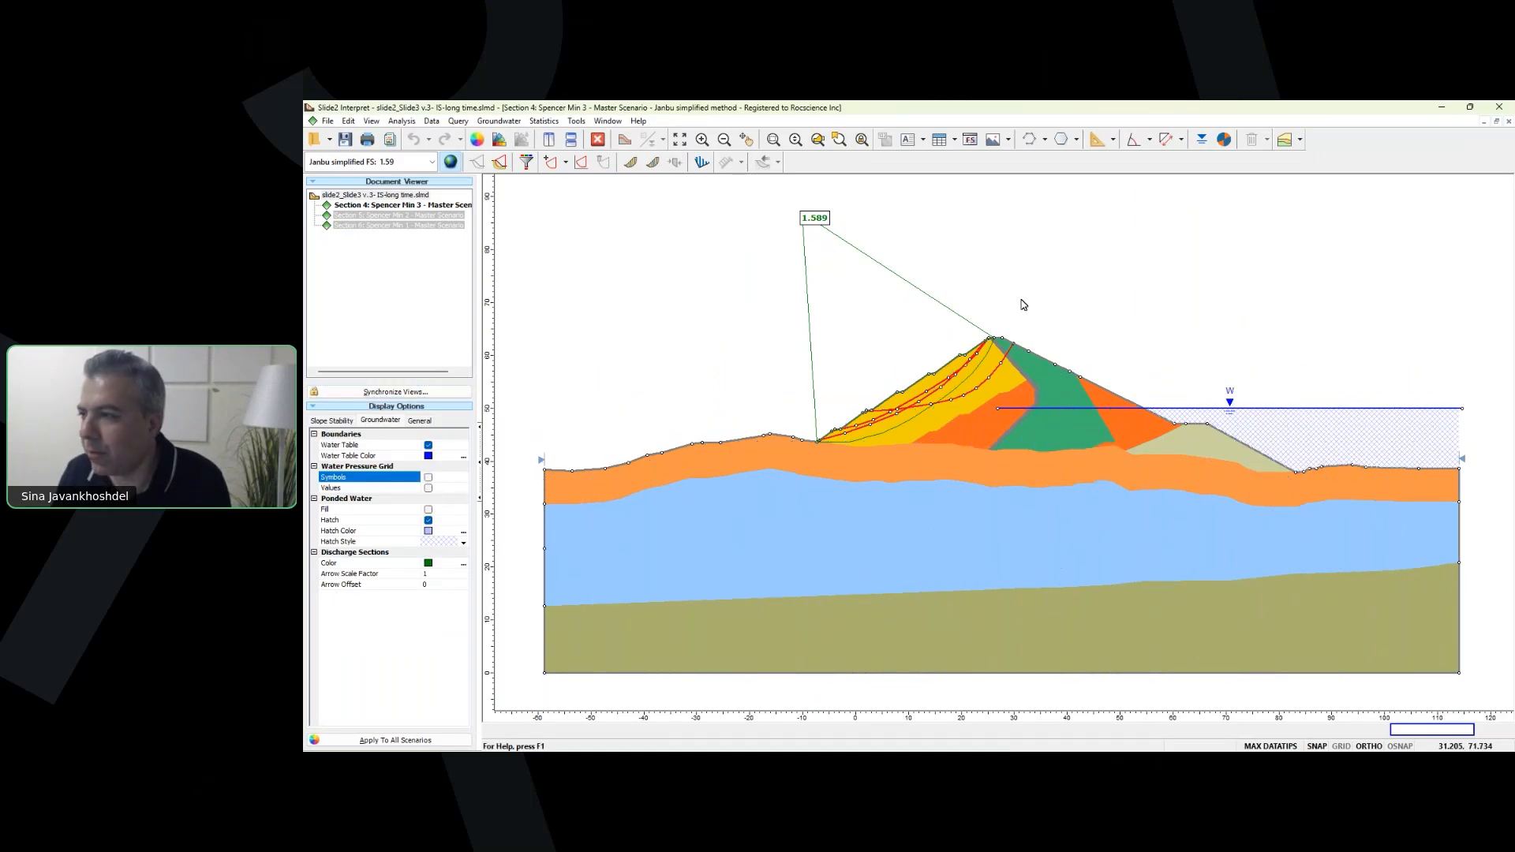
pyautogui.moveTo(924, 426)
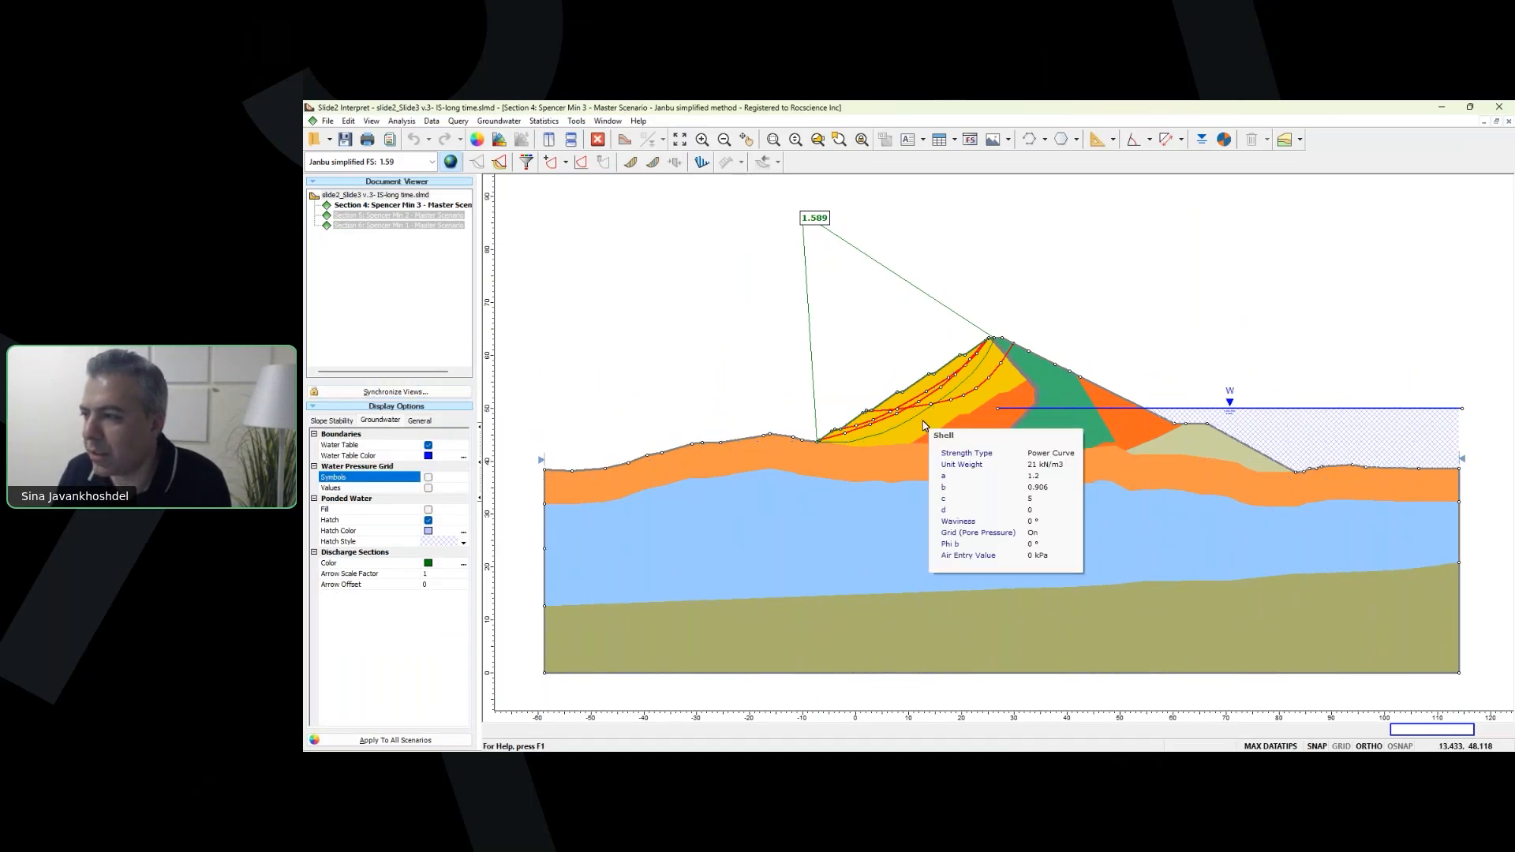
pyautogui.click(402, 207)
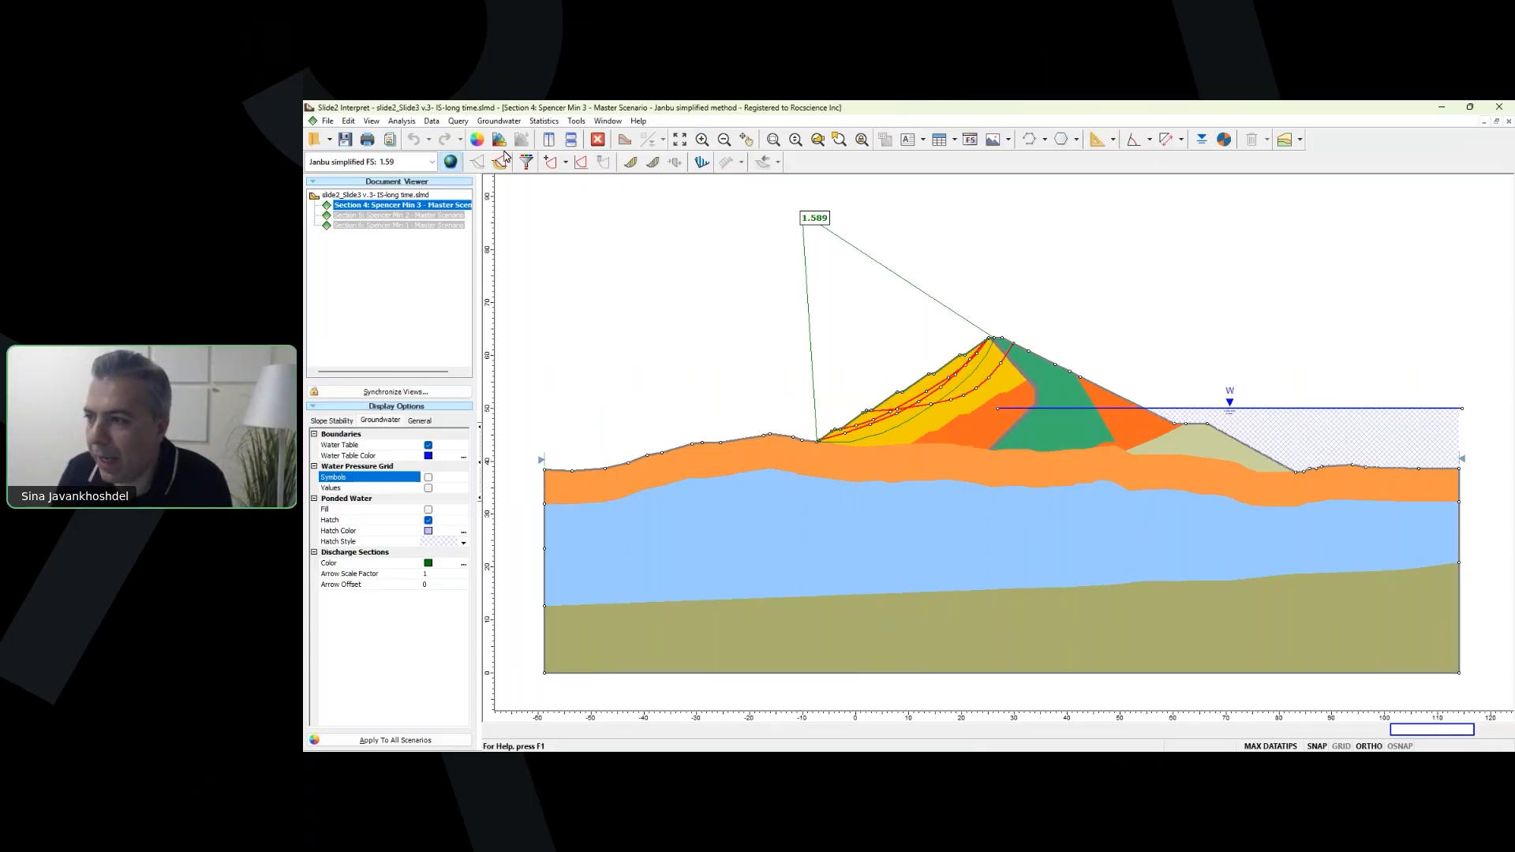
pyautogui.click(414, 162)
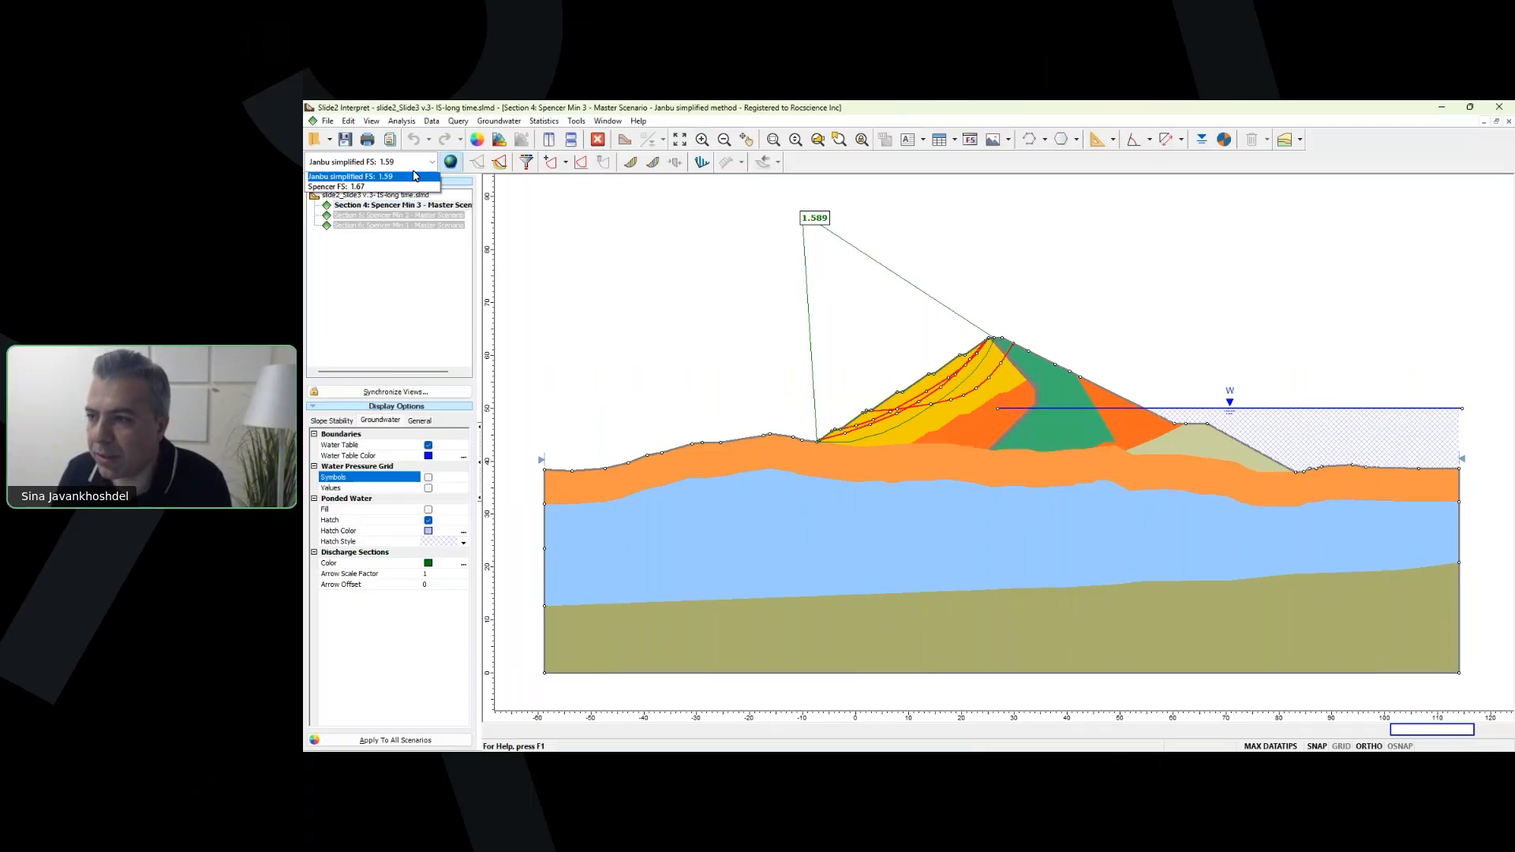
pyautogui.click(409, 190)
pyautogui.moveTo(978, 378)
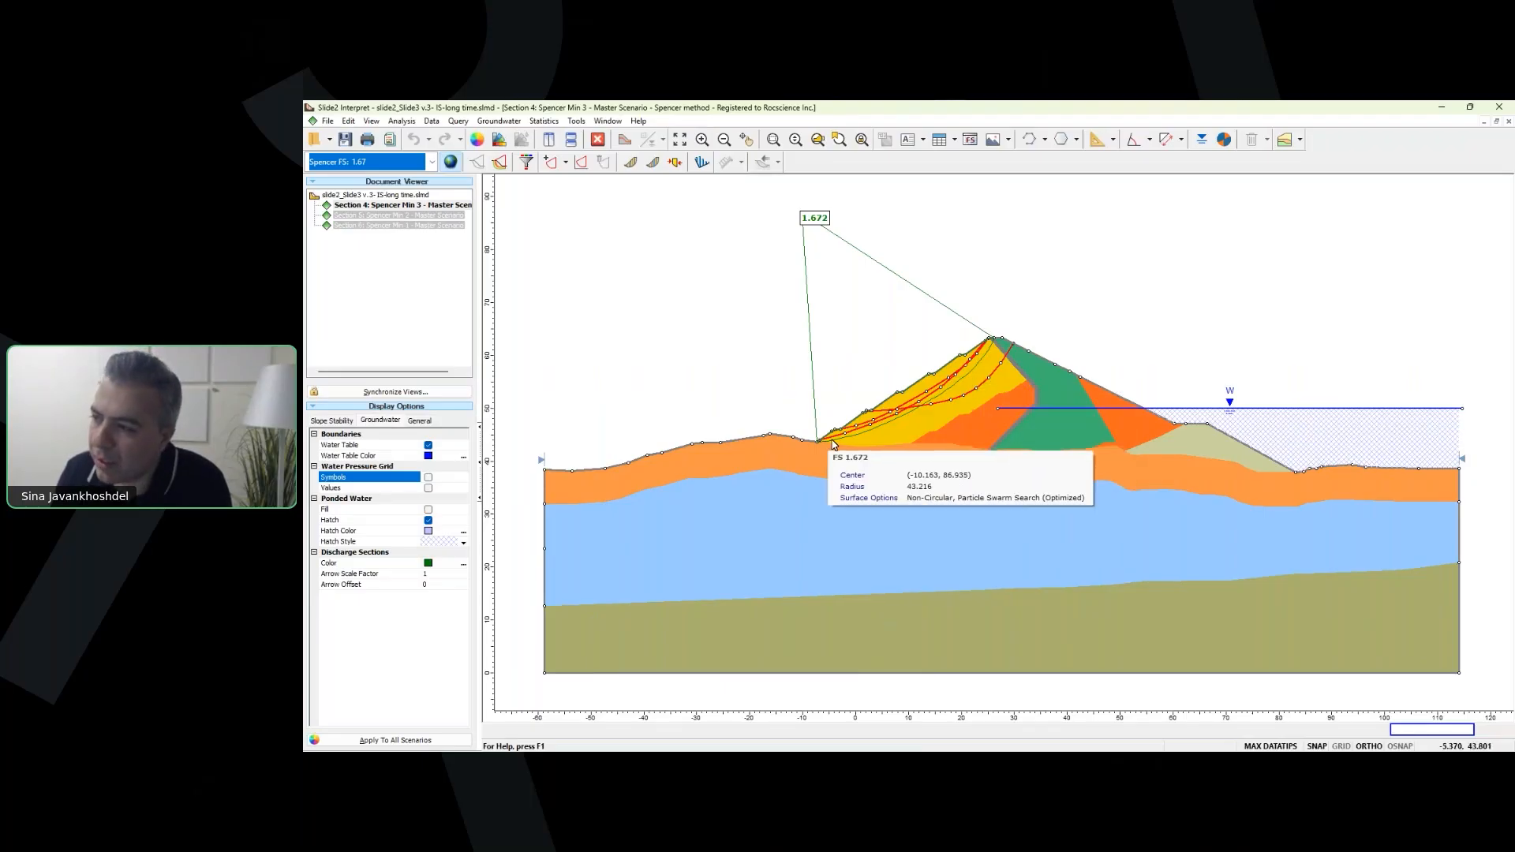
pyautogui.moveTo(928, 409)
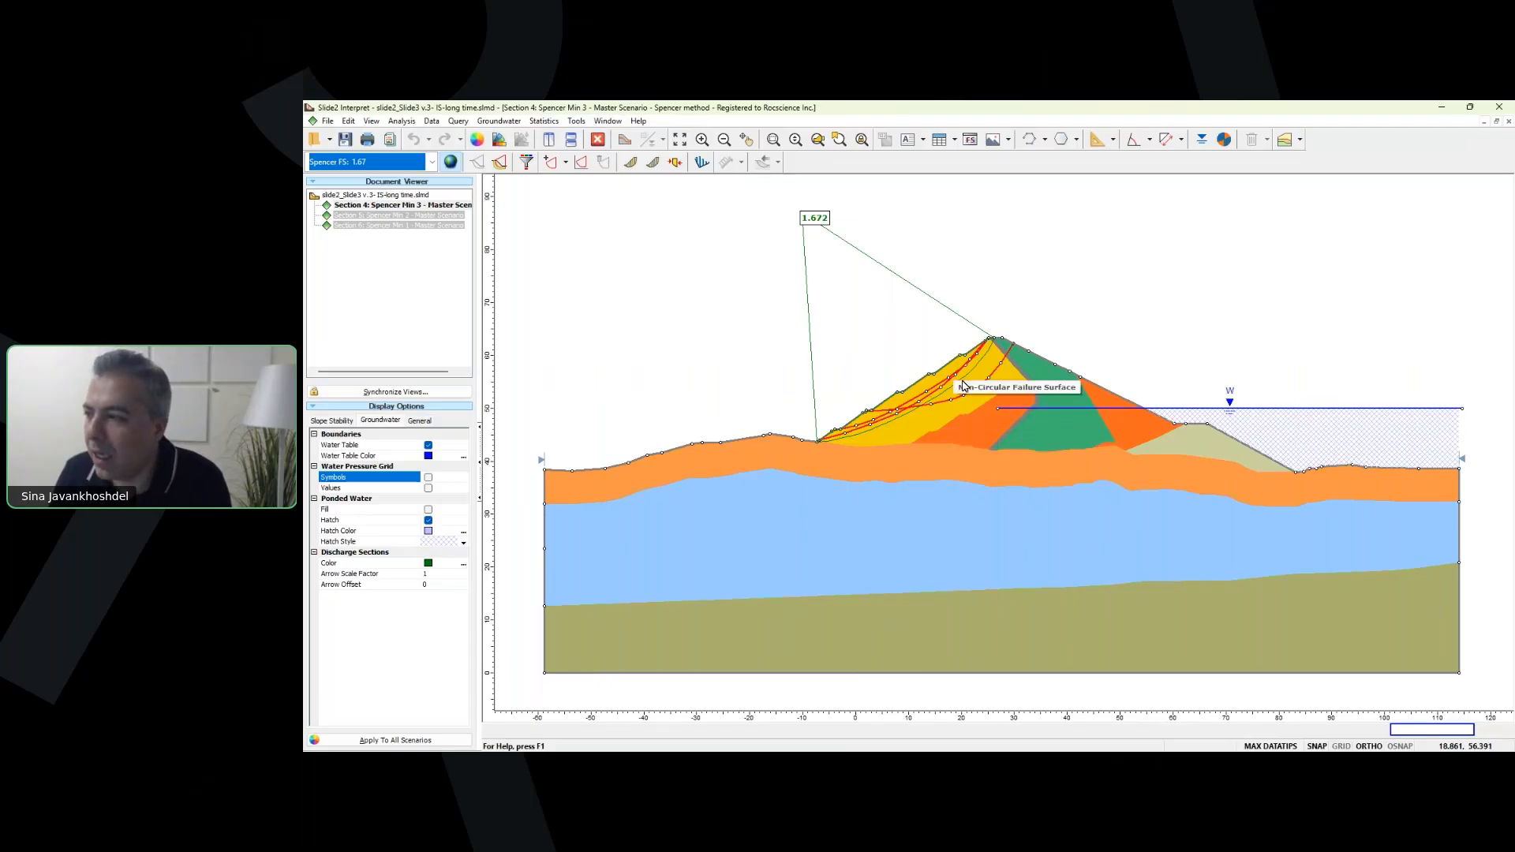
# Step: Check the Slide2 Compute progress for the remaining sections and look over the Section 4 result
pyautogui.click(1156, 763)
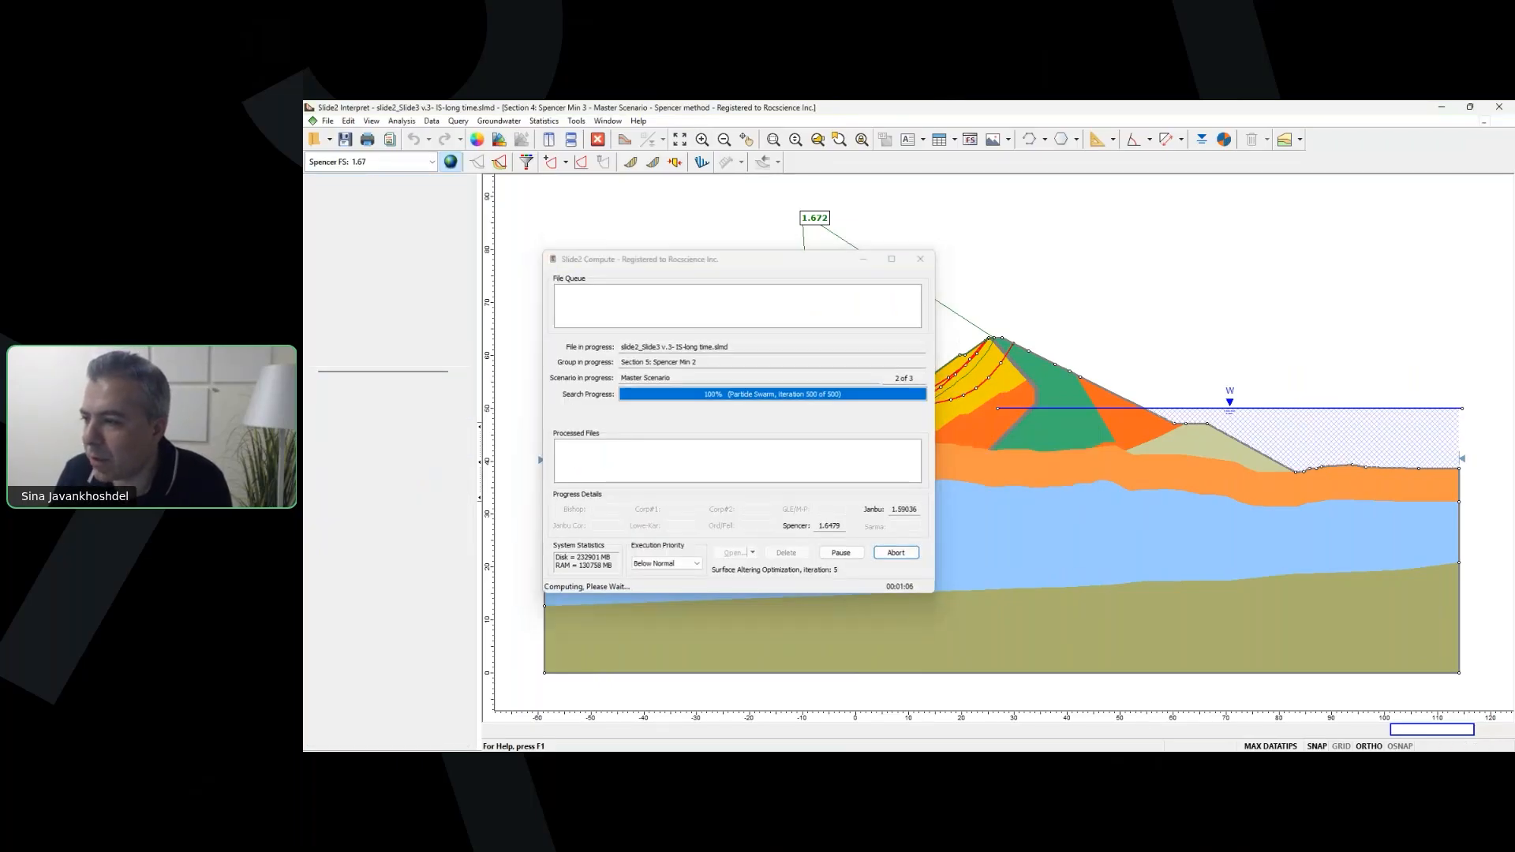
pyautogui.scroll(4, 1016, 331)
pyautogui.scroll(-4, 1016, 331)
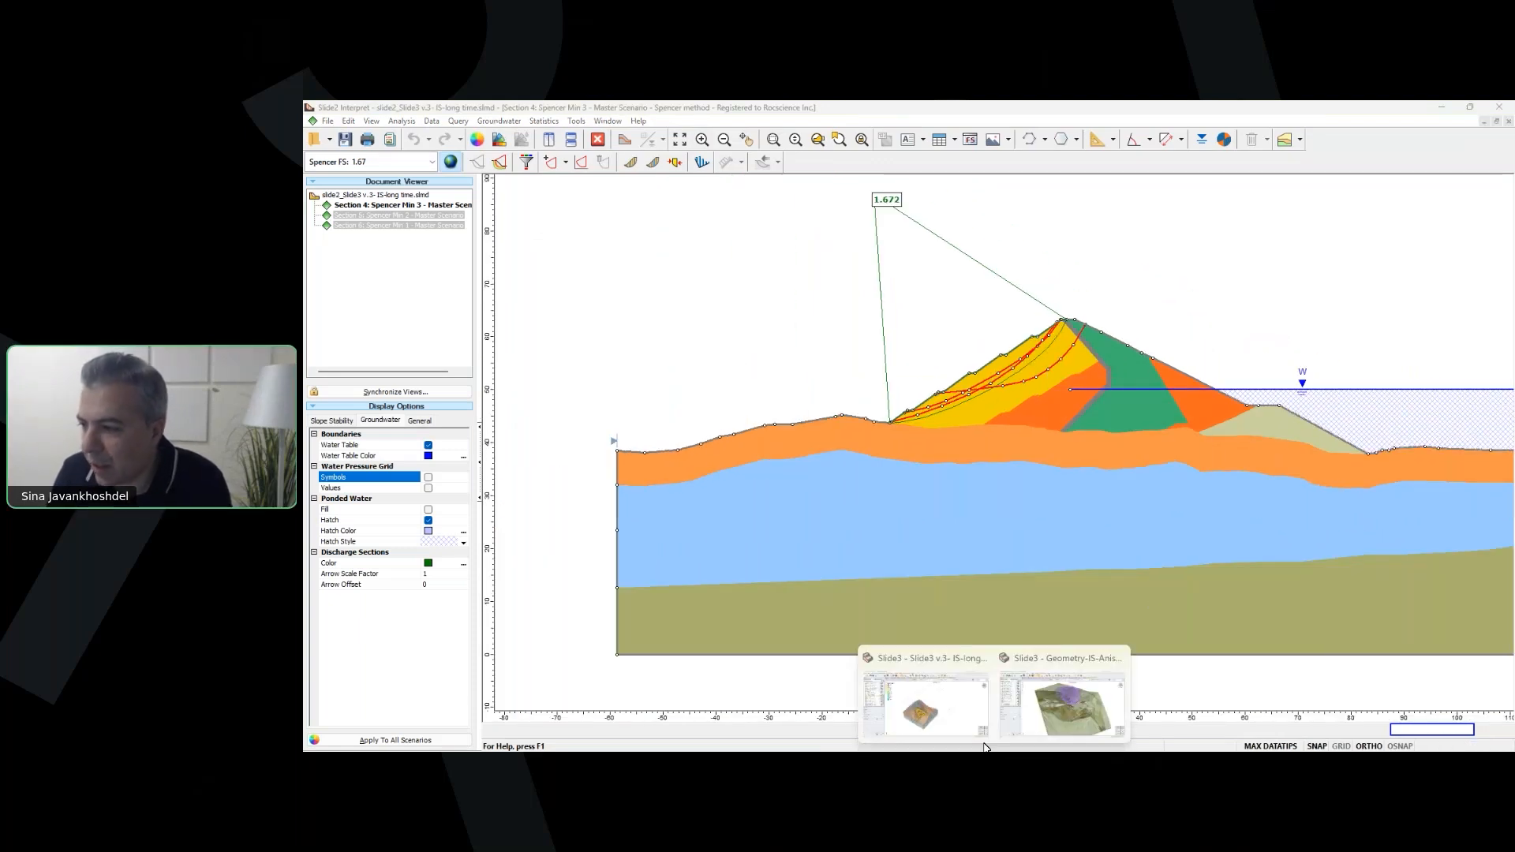
# Step: Switch to the Slide3 v.3- IS-long time model and examine where the three sections cut the Spencer minimum surfaces
pyautogui.click(923, 710)
pyautogui.scroll(2, 865, 542)
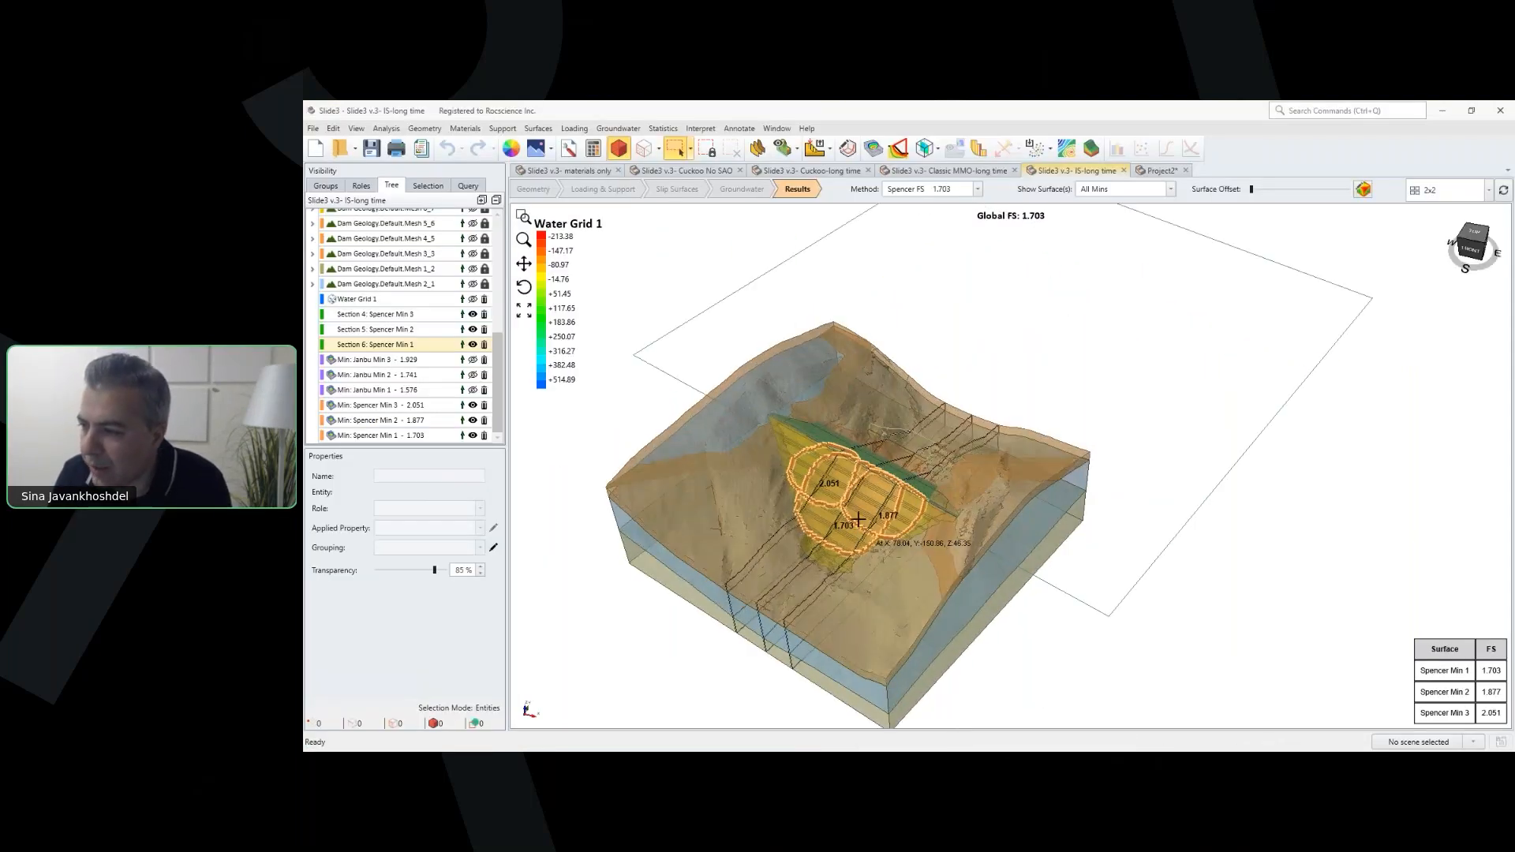
pyautogui.scroll(2, 857, 519)
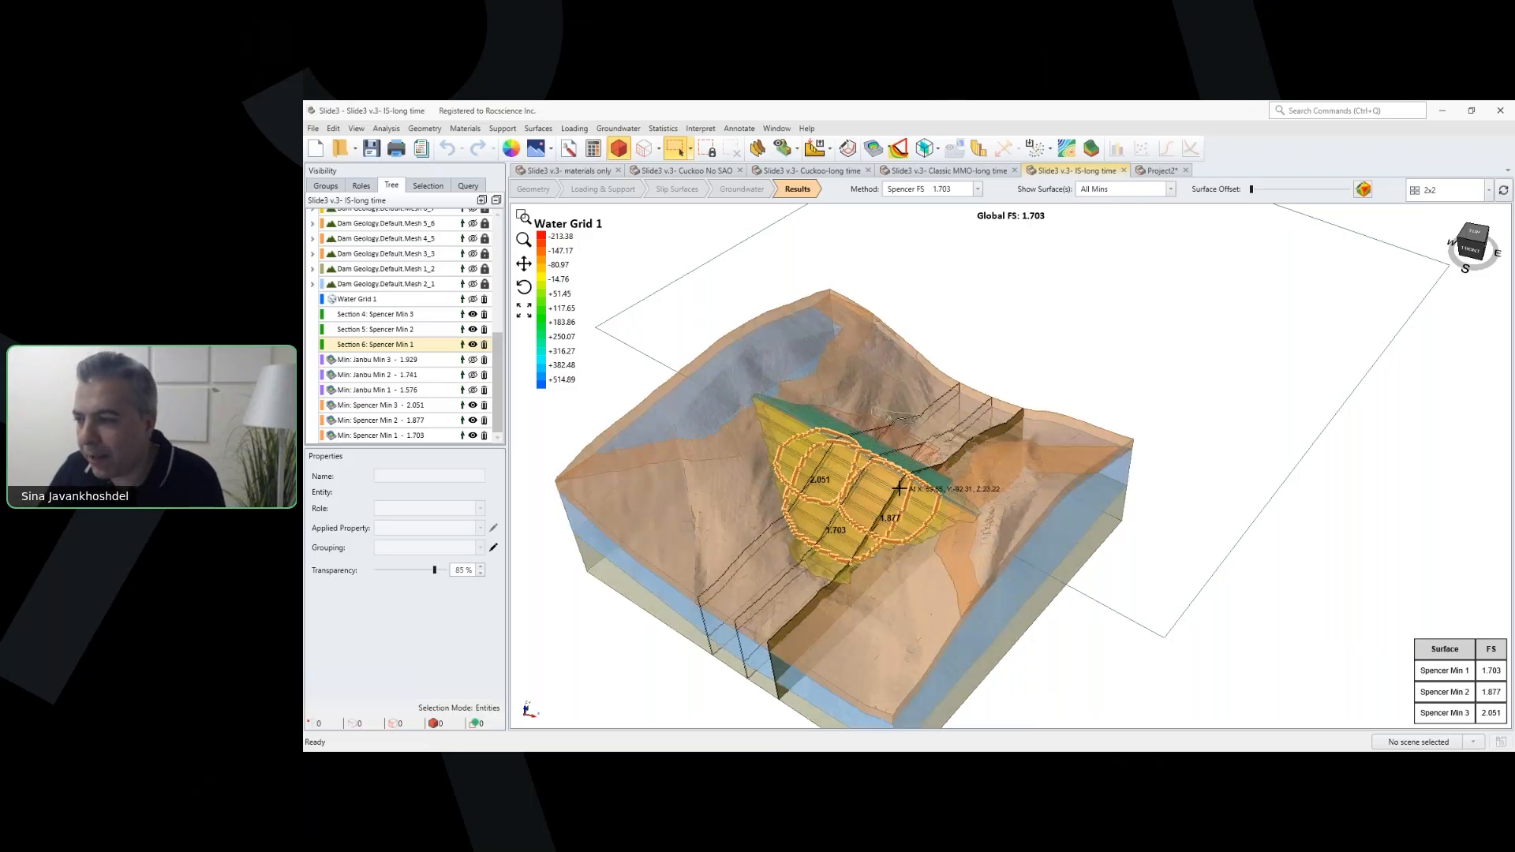
pyautogui.scroll(2, 900, 482)
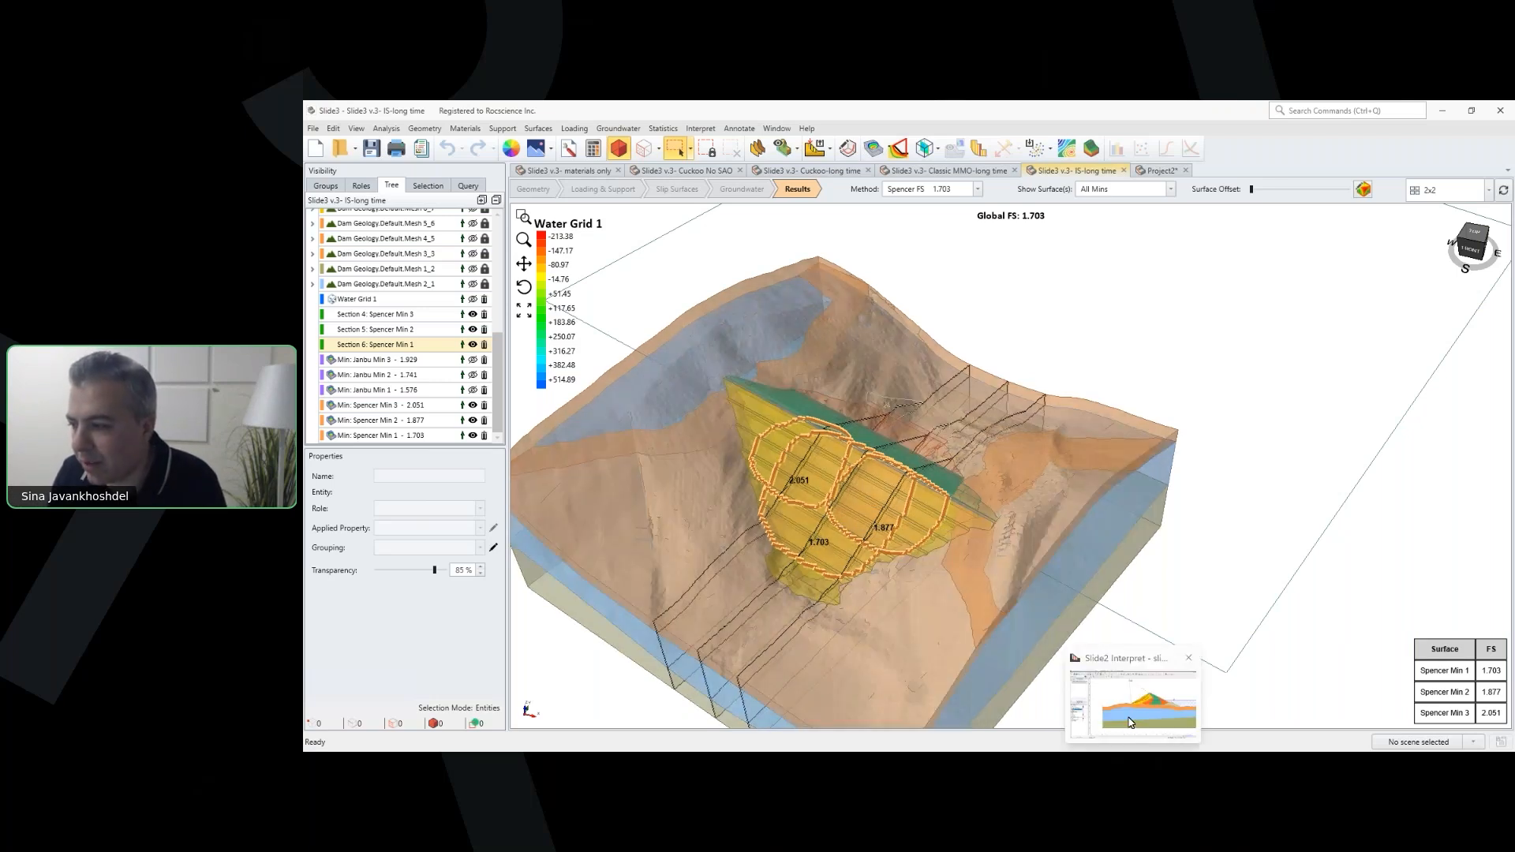
# Step: Return to Slide2 Interpret, hide the water pressure grid symbols on Section 5: Spencer Min 2, and display its Spencer method result
pyautogui.click(1131, 722)
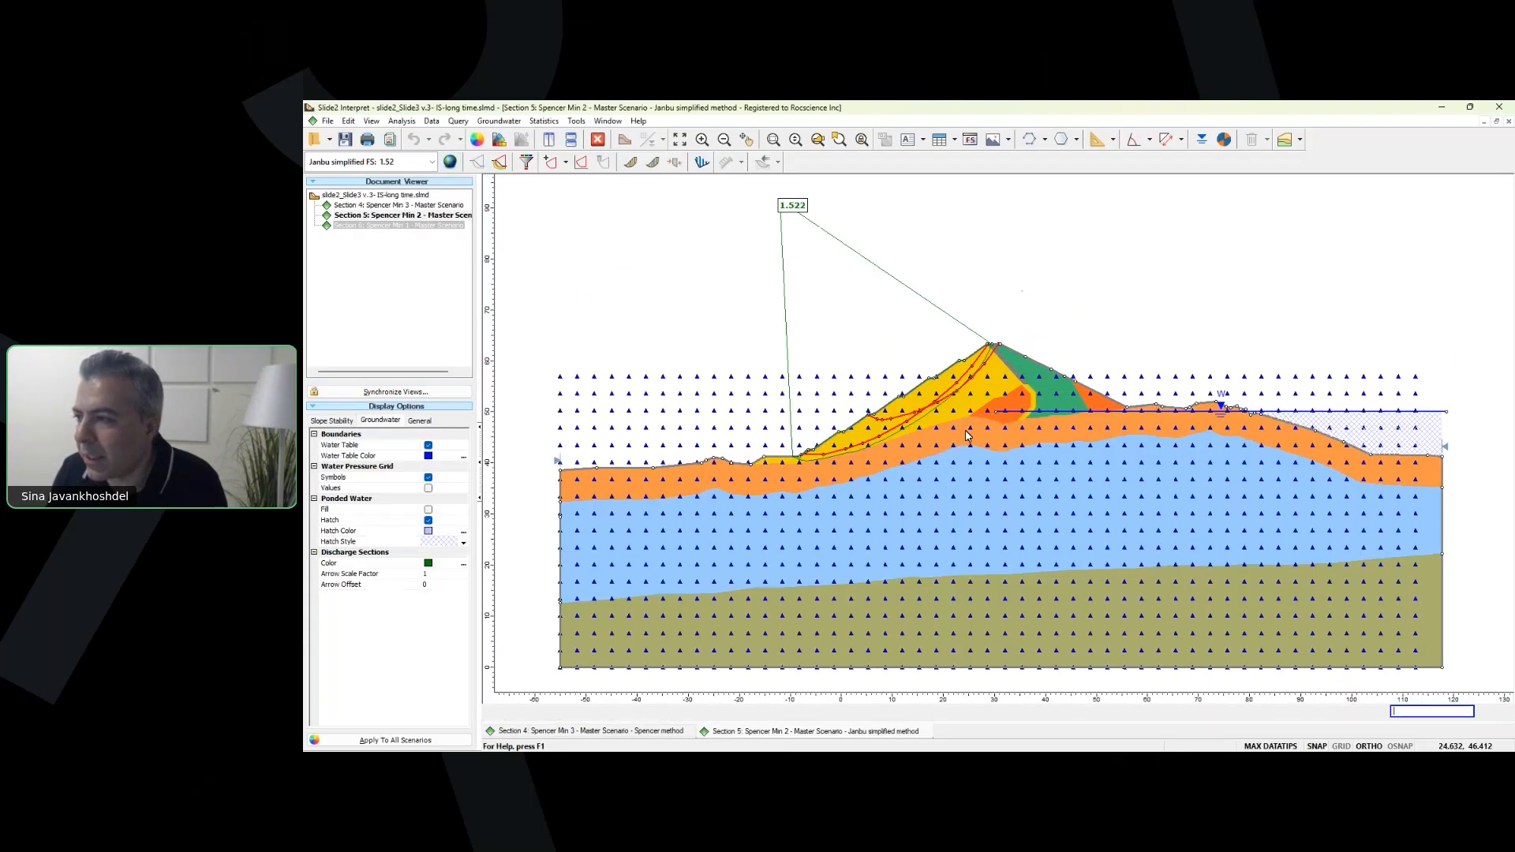
pyautogui.click(427, 477)
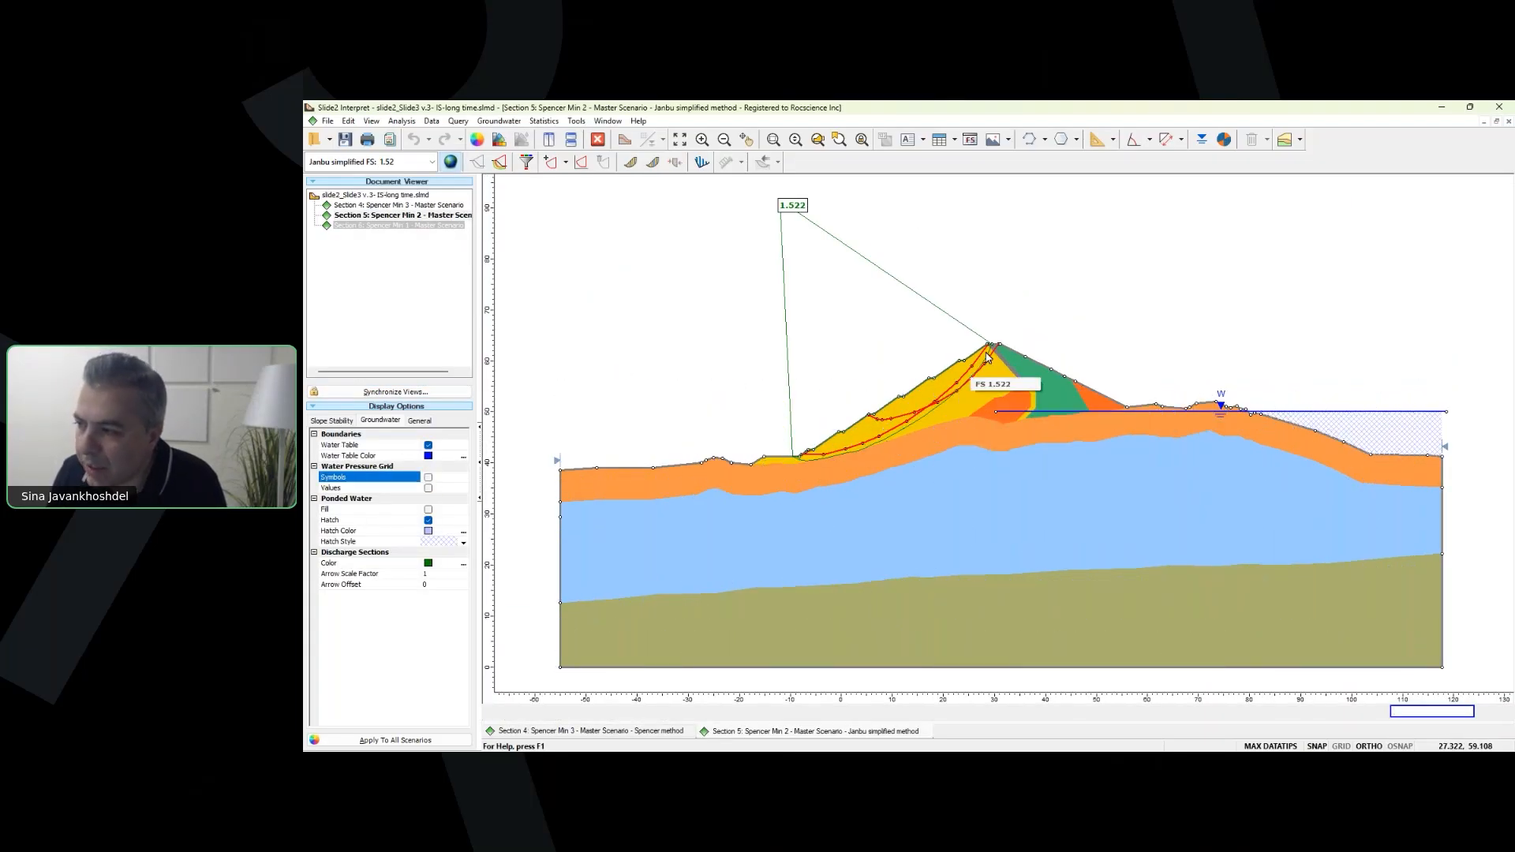
pyautogui.click(370, 162)
pyautogui.click(379, 184)
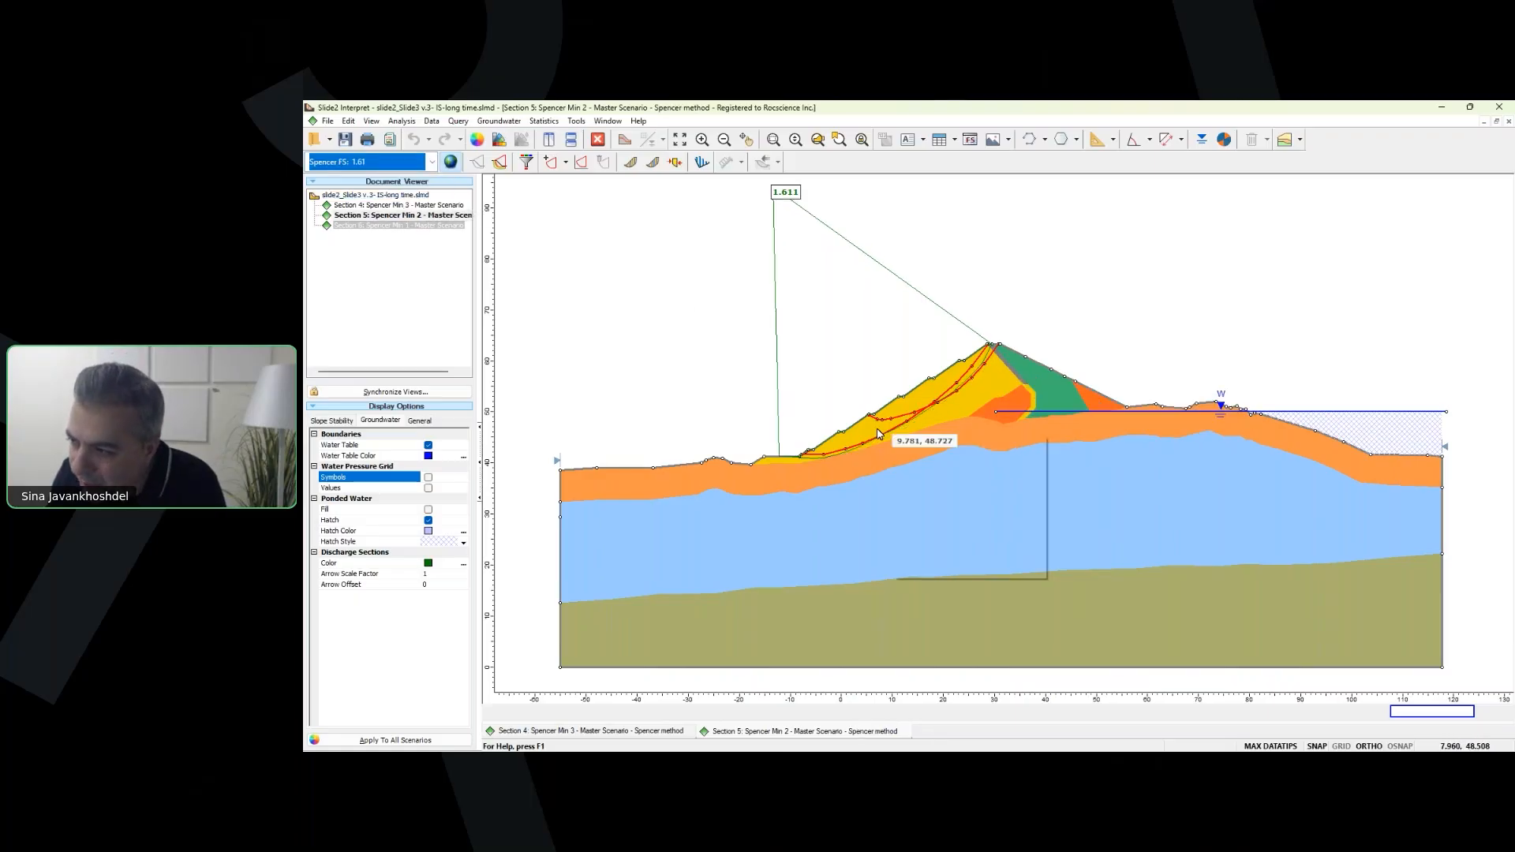
pyautogui.moveTo(809, 461)
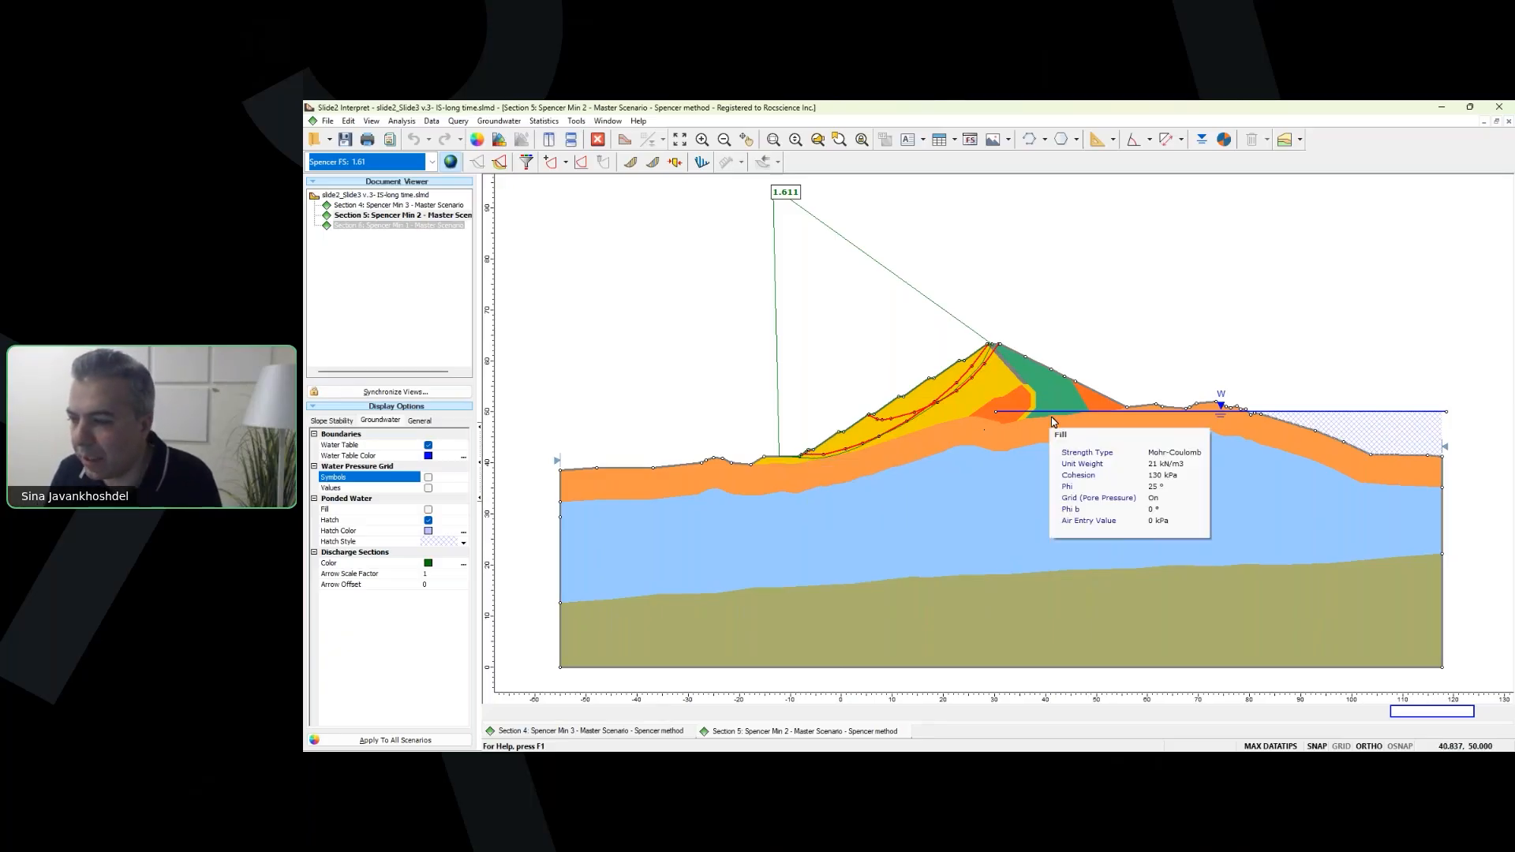
# Step: Switch to the PowerPoint slide show and present the closing Thank you slide
pyautogui.moveTo(967, 761)
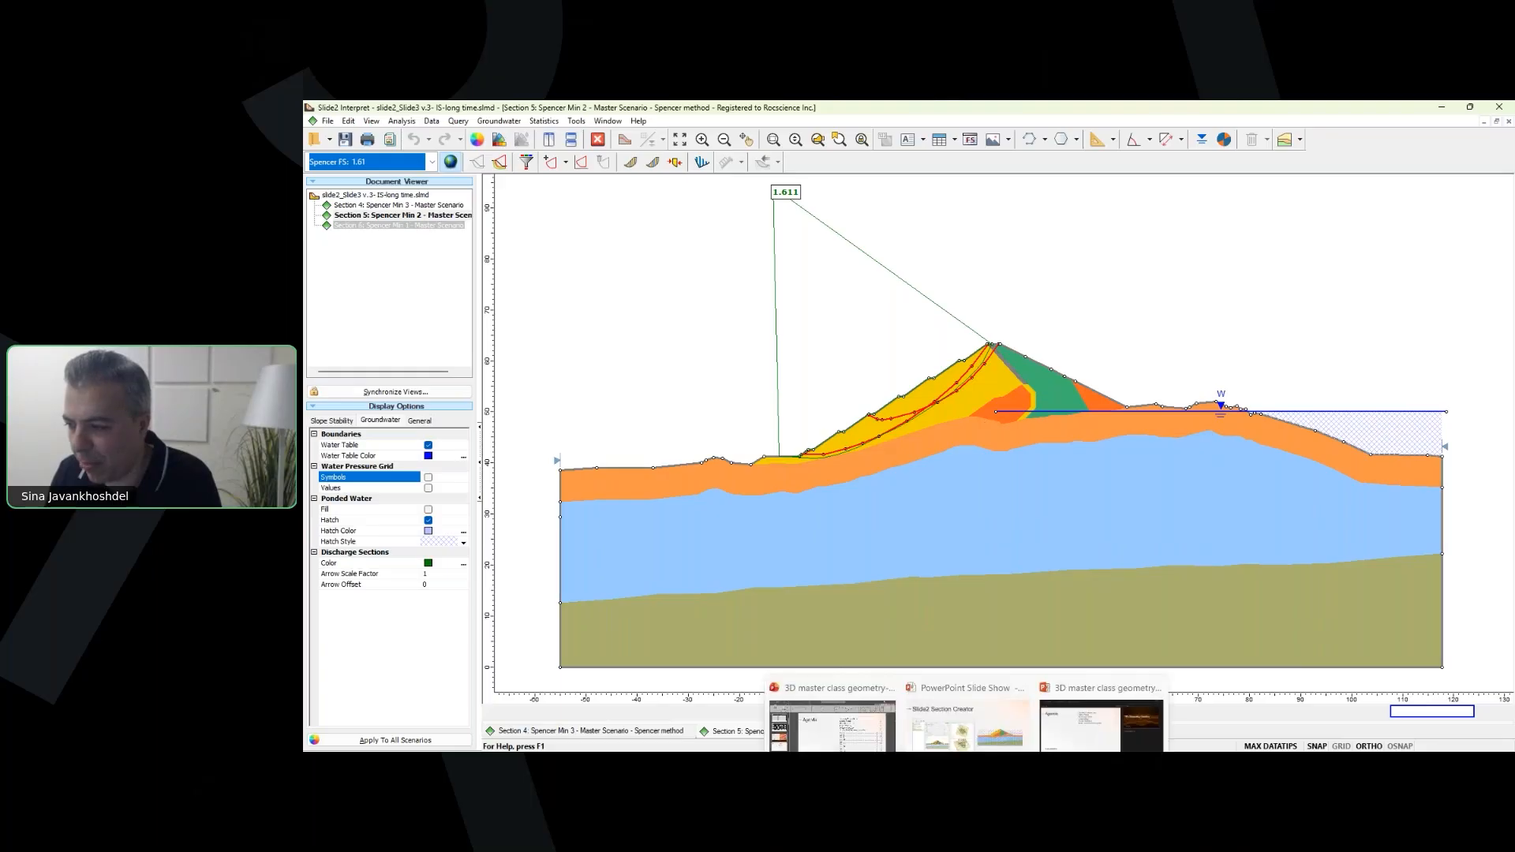
pyautogui.click(1099, 727)
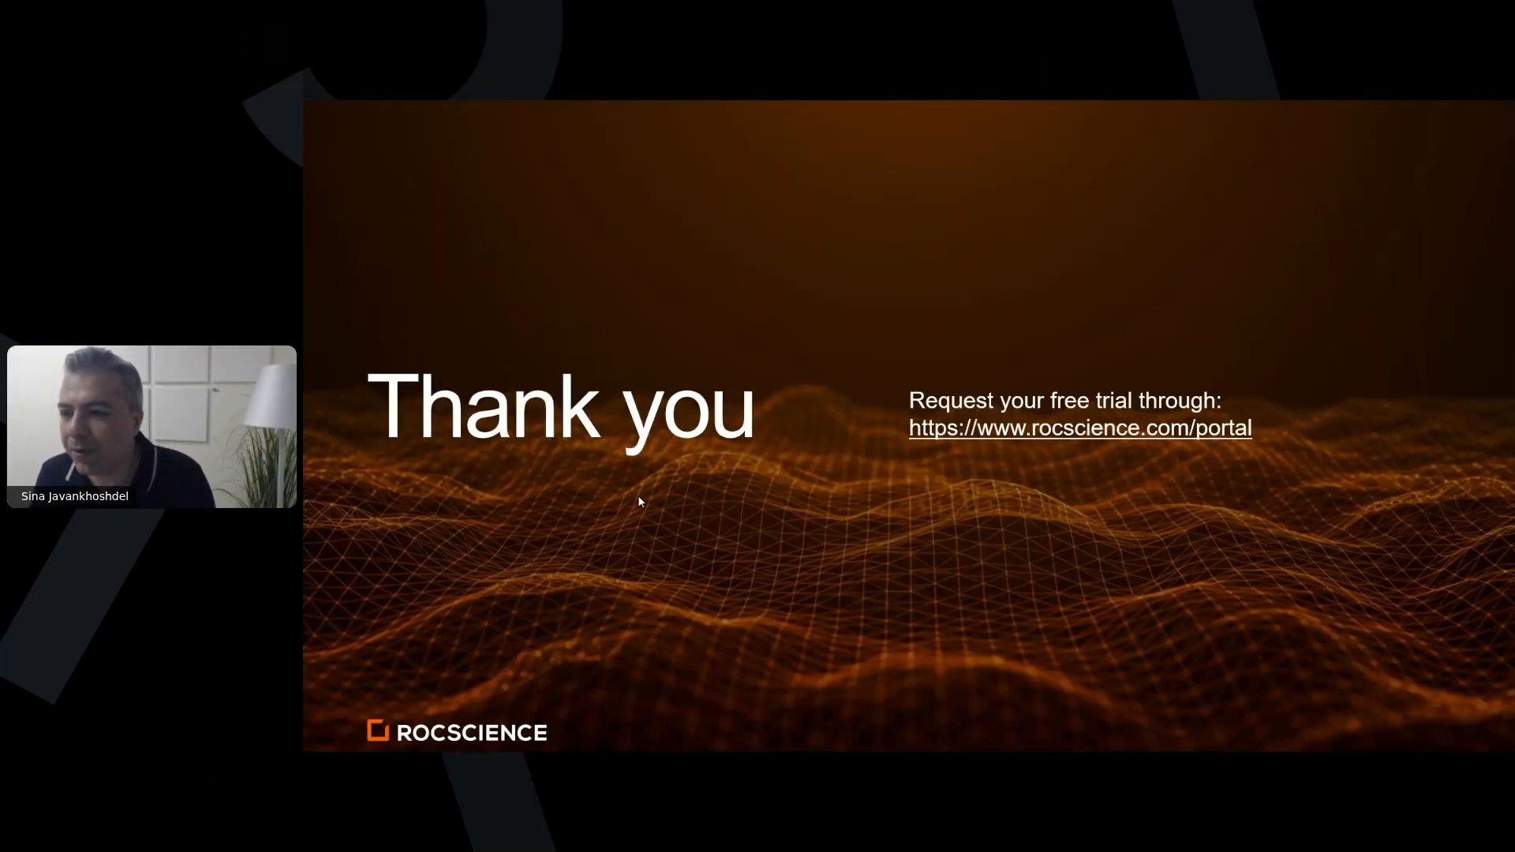